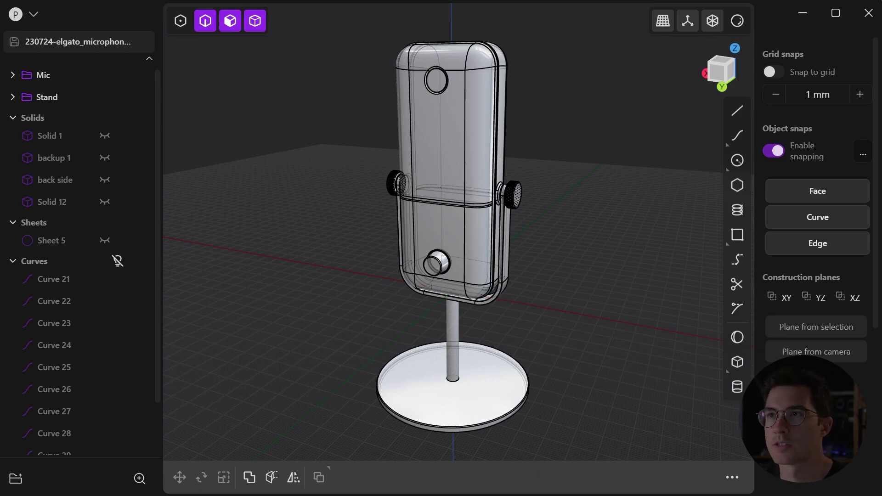
Shade the microphone model with the glossy red display material and turn off its edge display
left_click(738, 21)
left_click(687, 76)
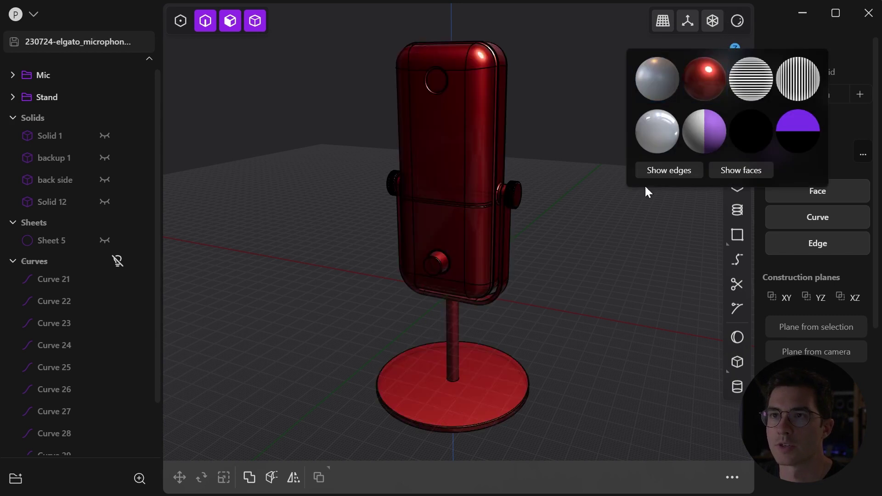
left_click(738, 21)
left_click(660, 168)
middle_click_drag(567, 223, 487, 277)
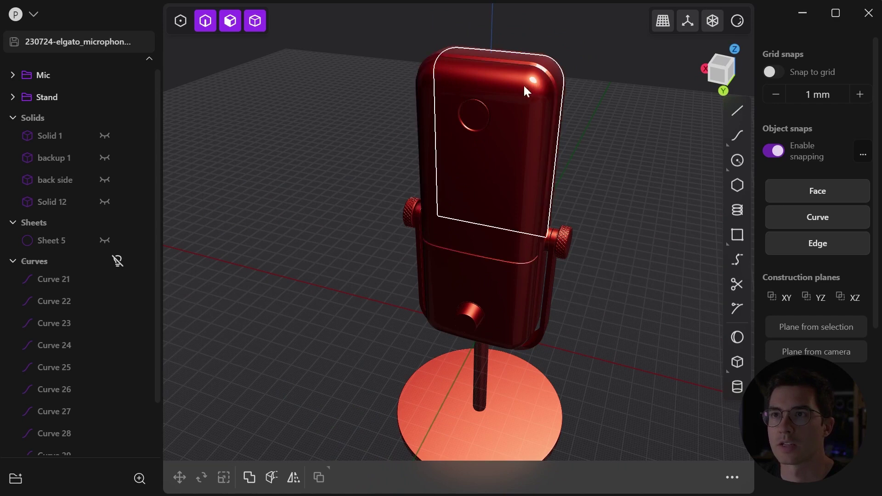
mouse_move(527, 87)
middle_mouse_down()
mouse_move(540, 98)
mouse_move(539, 87)
middle_mouse_up()
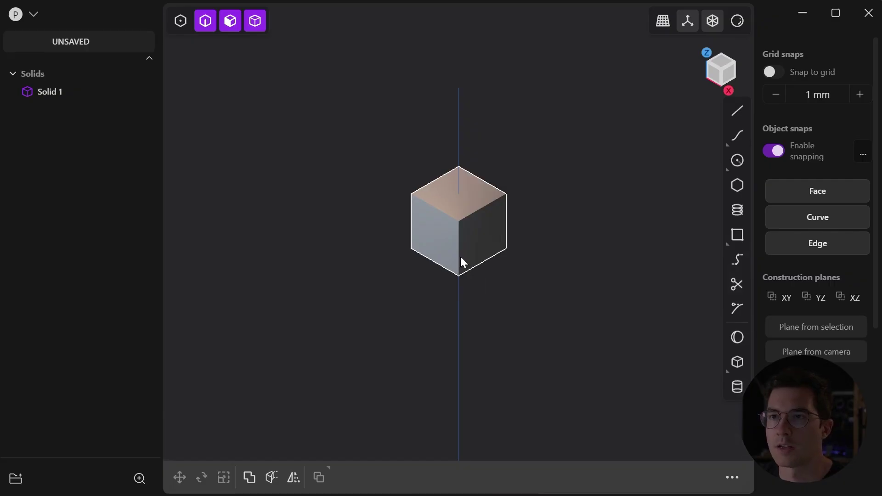
Select the startup cube and look at it up close from a slightly different angle
left_click(454, 251)
middle_click_drag(475, 280, 461, 246)
scroll(446, 209, "up", 3)
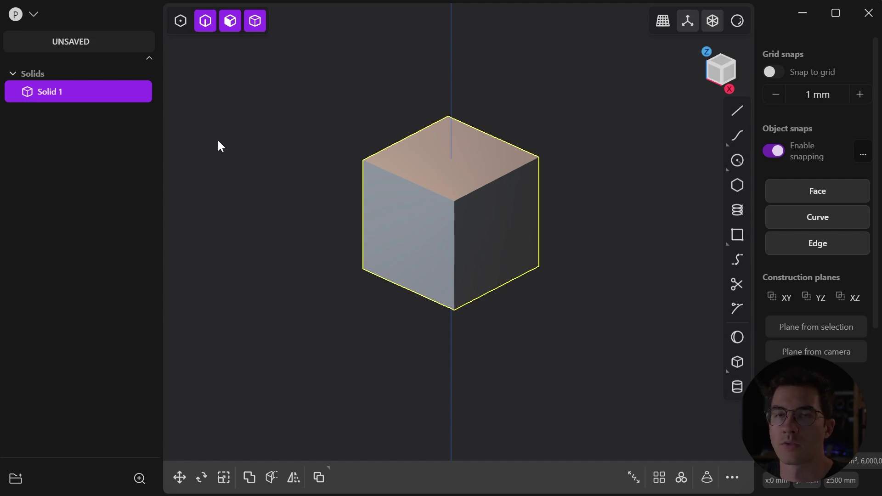
Set the navigation preset to Rhino in the preferences and check the grid and units settings
left_click(15, 19)
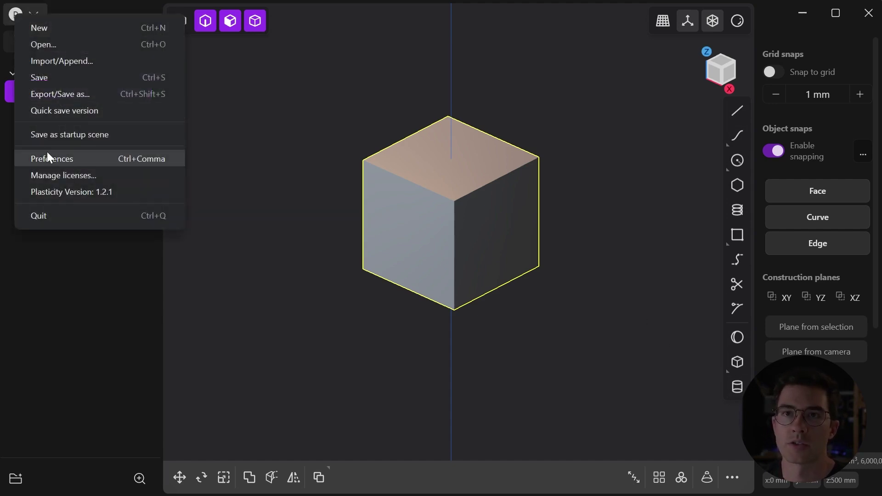
left_click(47, 154)
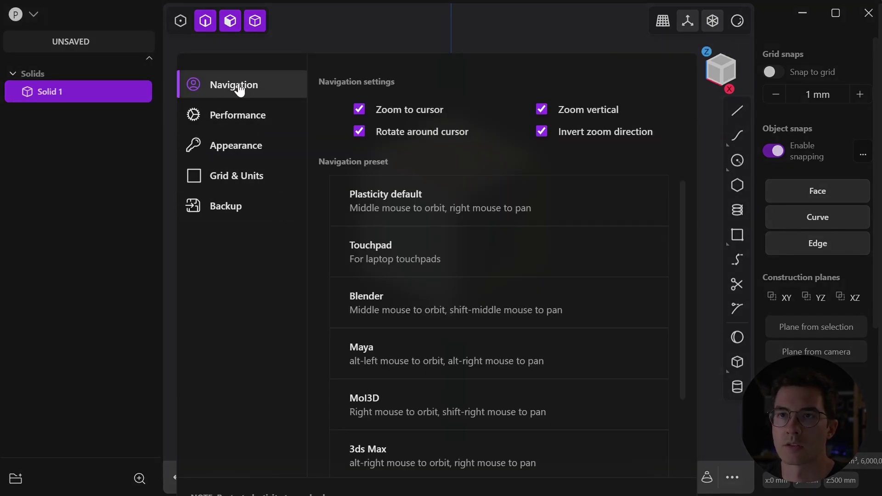
scroll(684, 230, "down", 3)
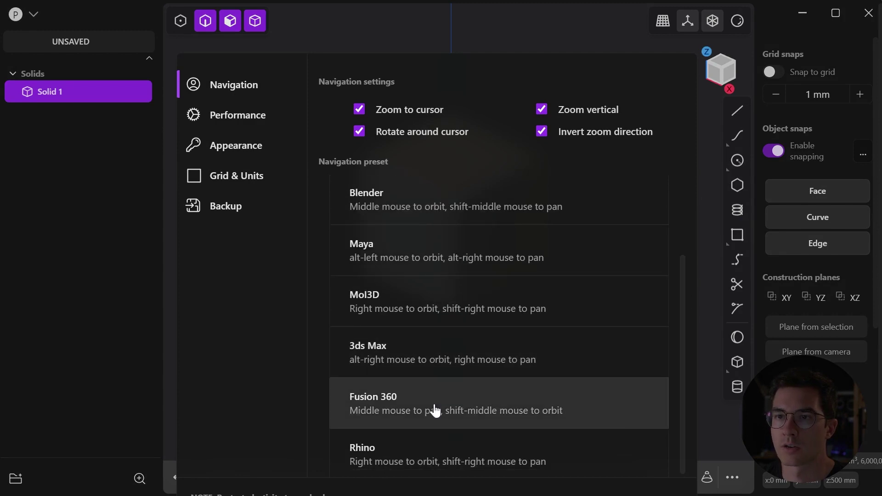
left_click(384, 461)
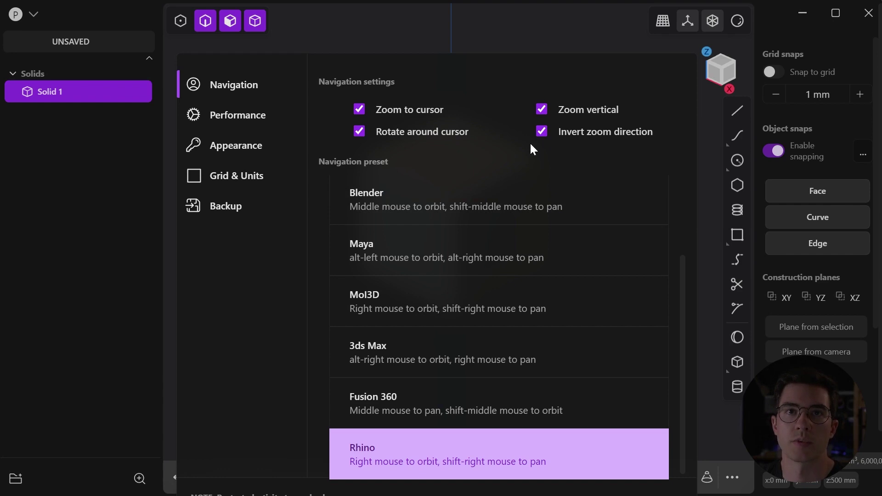
left_click(214, 179)
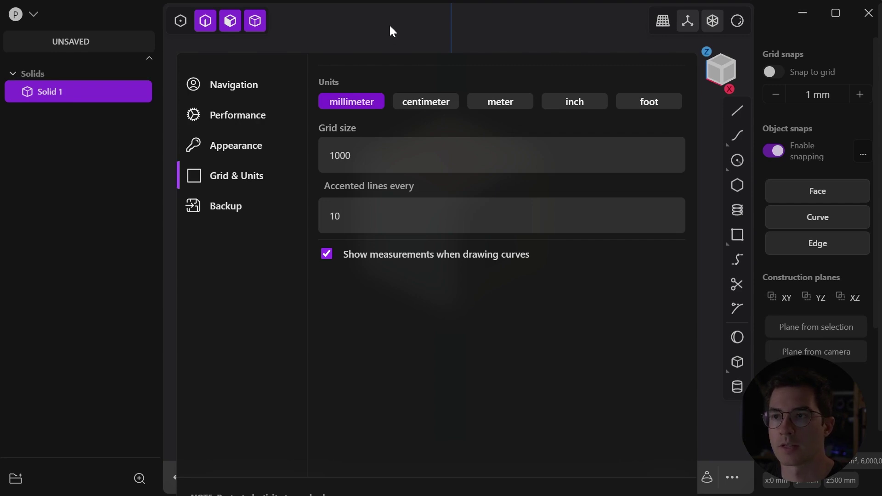
left_click(389, 39)
Hide the startup cube from the scene
left_click(477, 248)
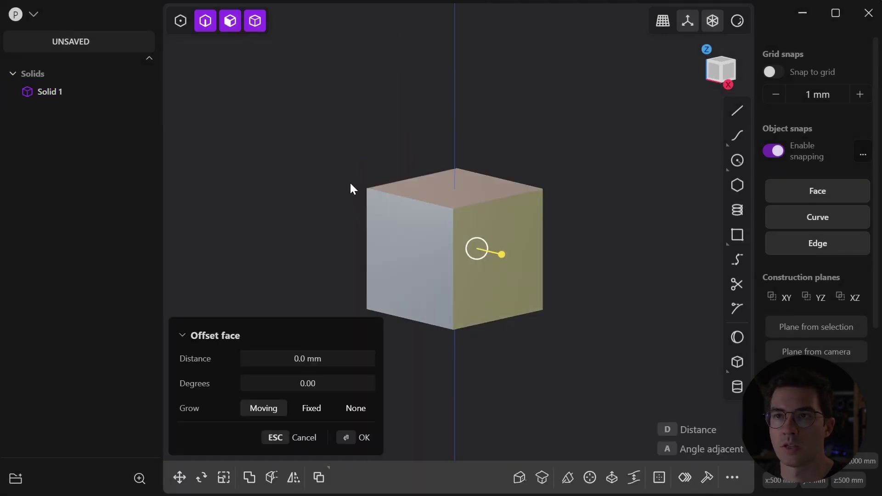
key("Escape")
left_click(376, 292)
mouse_move(100, 92)
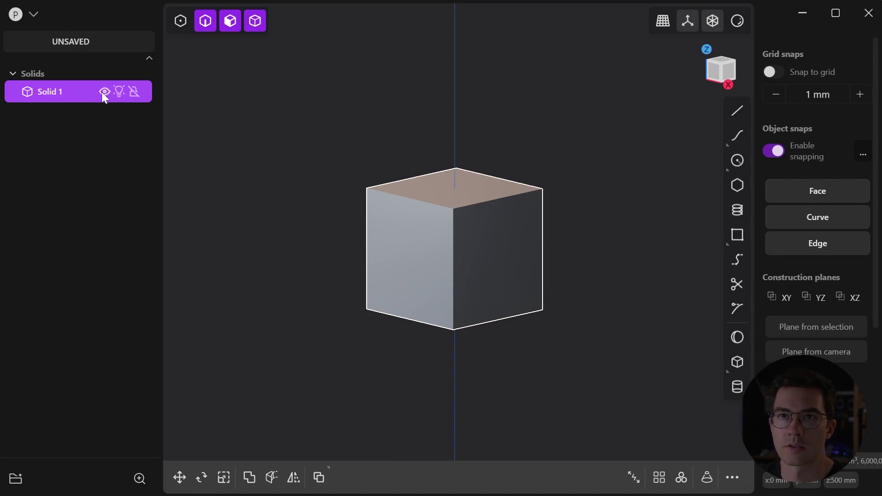
left_click(101, 92)
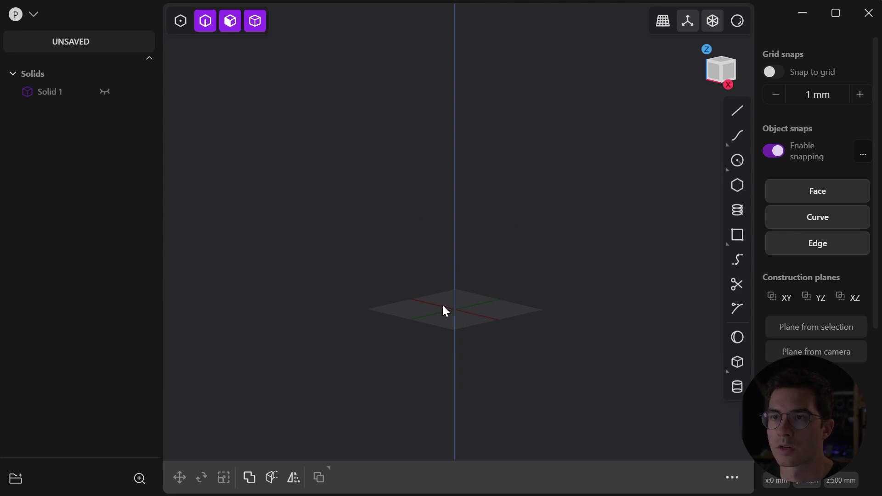
Draw a 60 × 40 mm center rectangle at the origin on the XY construction plane
double_click(781, 299)
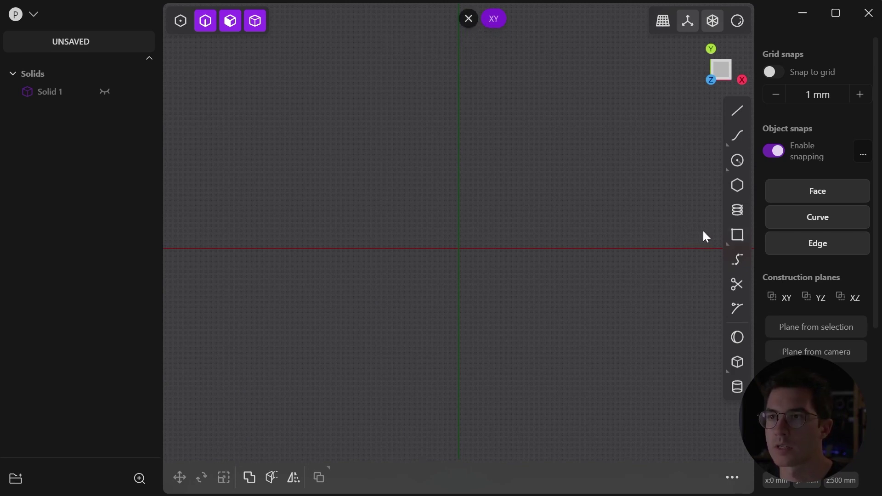
mouse_move(735, 235)
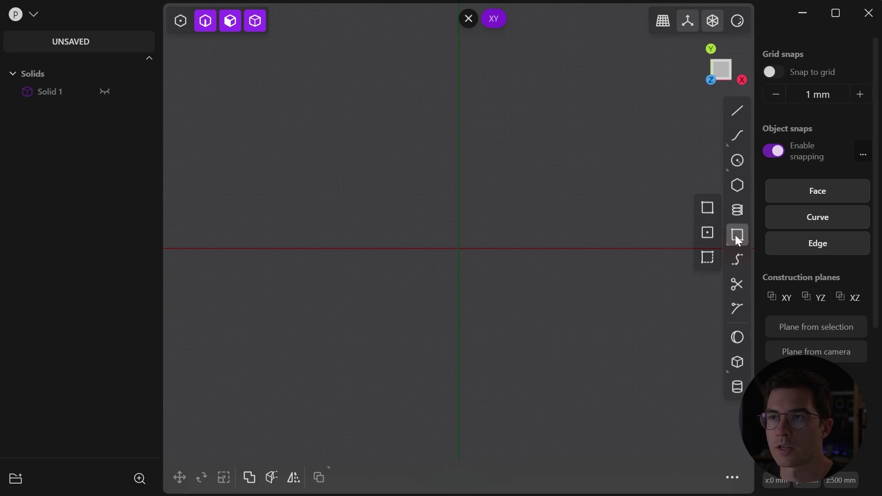
left_click(706, 233)
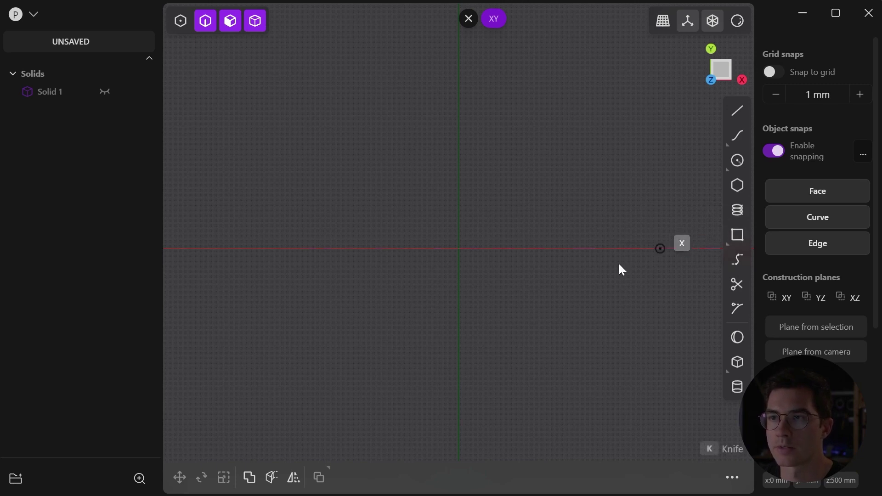
left_click(459, 249)
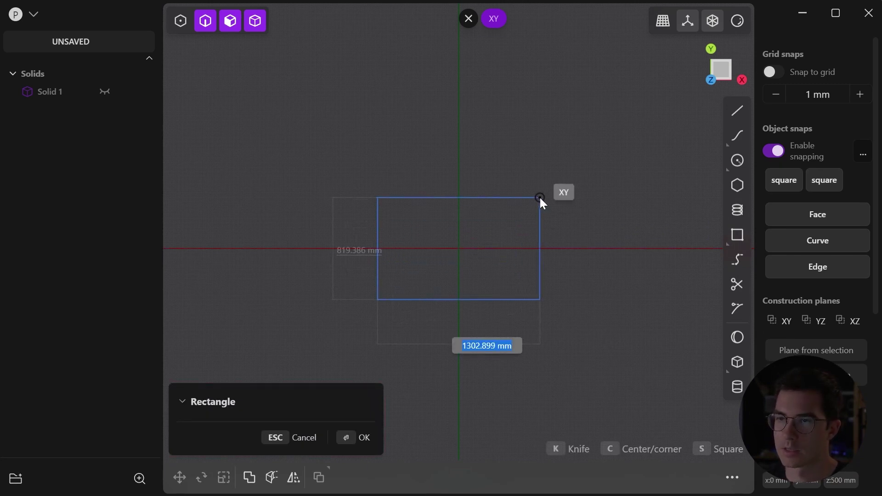
type("60")
key("Tab")
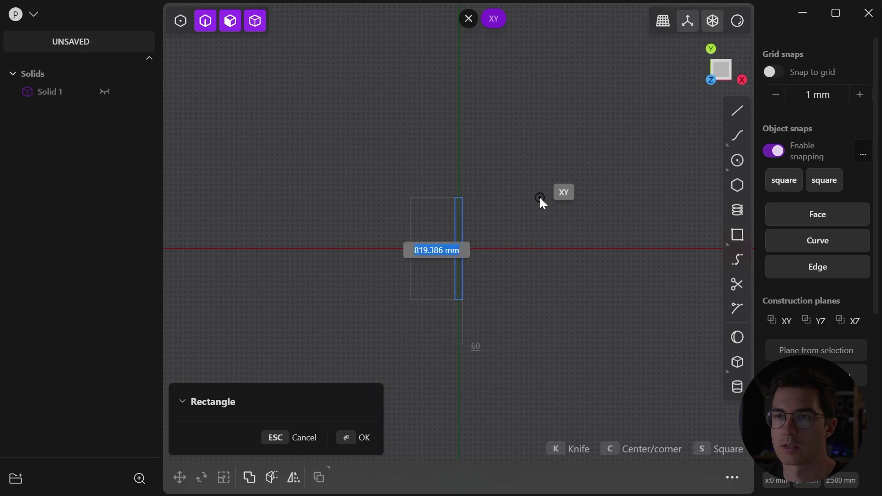
type("40")
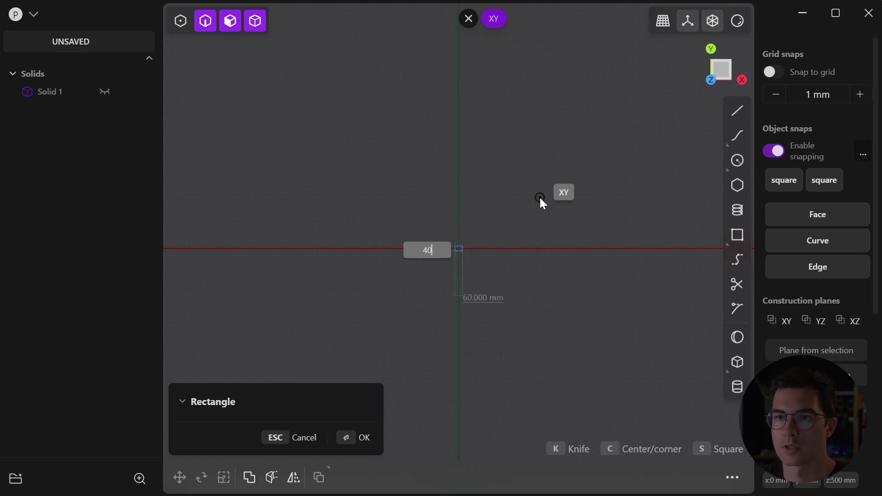
key("Return")
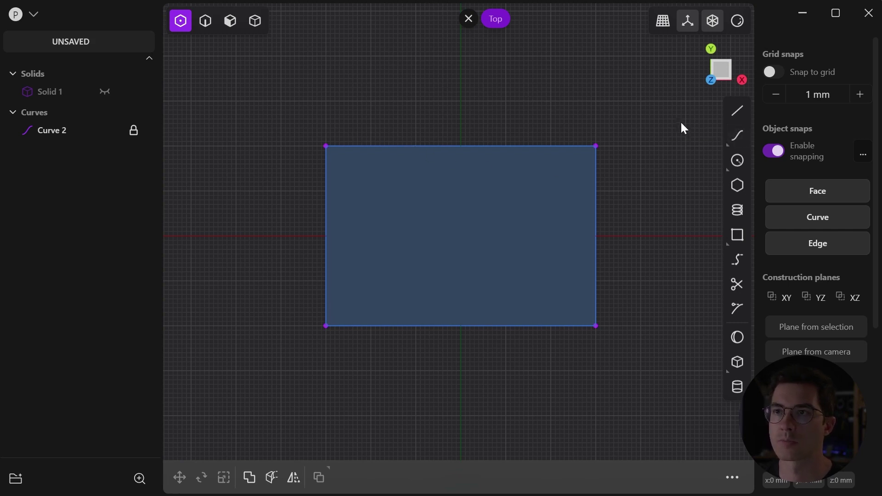
Draw a curve along the rectangle's upper edge, from the upper-left corner through the midpoint to the upper-right corner
left_click(738, 136)
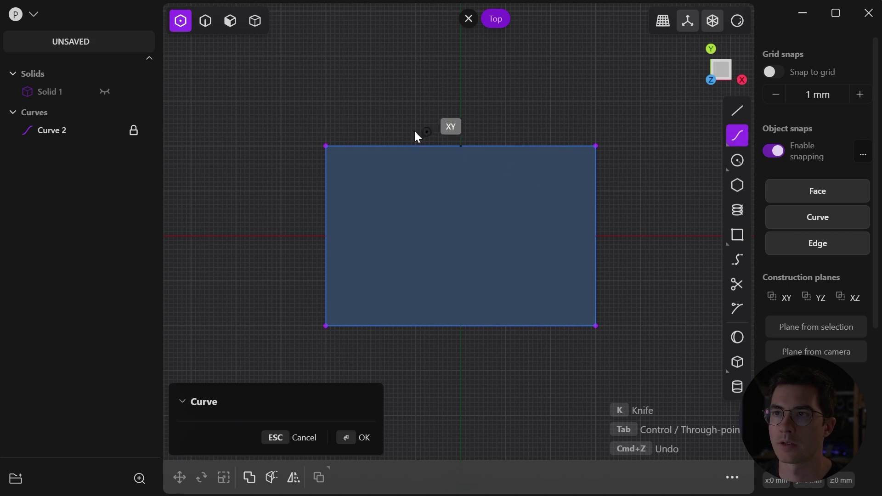
left_click(327, 146)
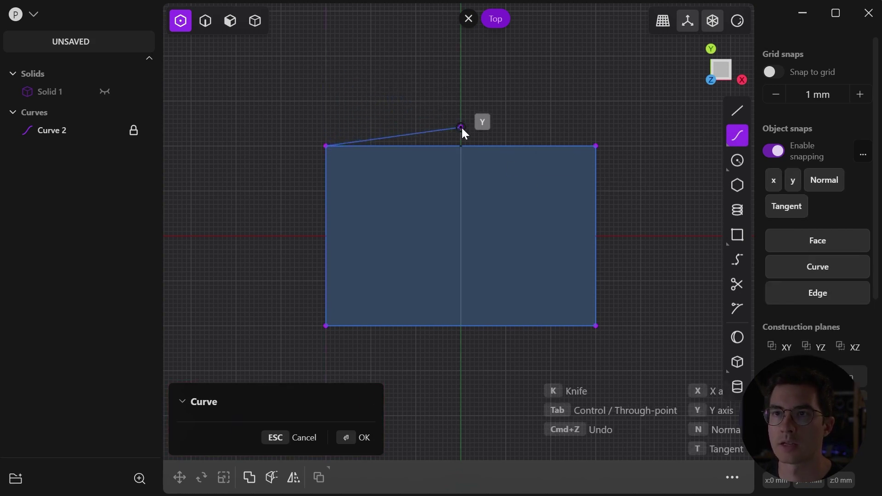
left_click(462, 146)
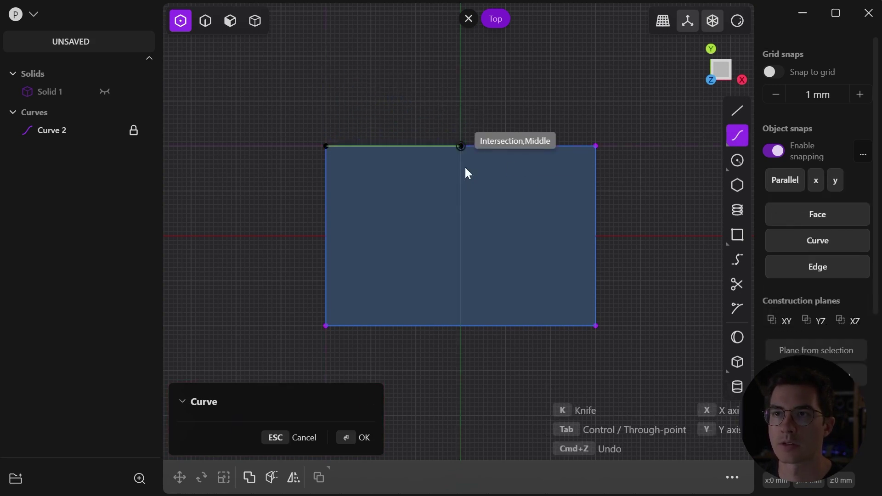
left_click(596, 146)
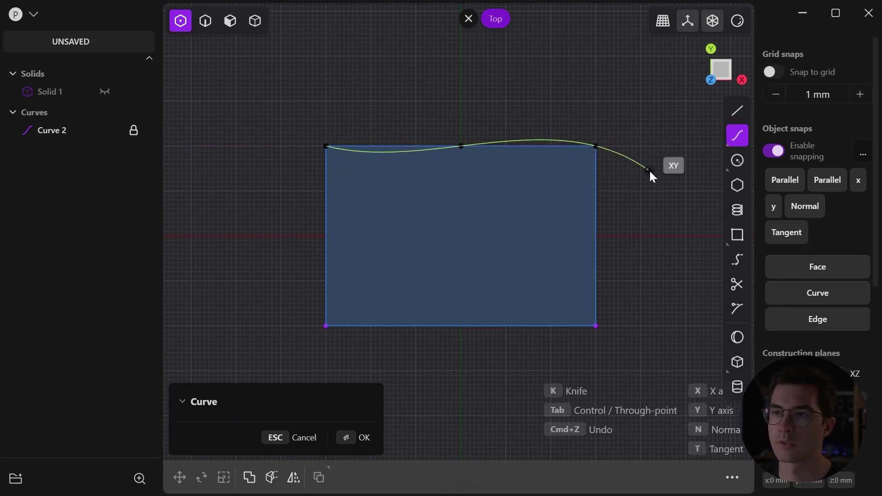
key("Return")
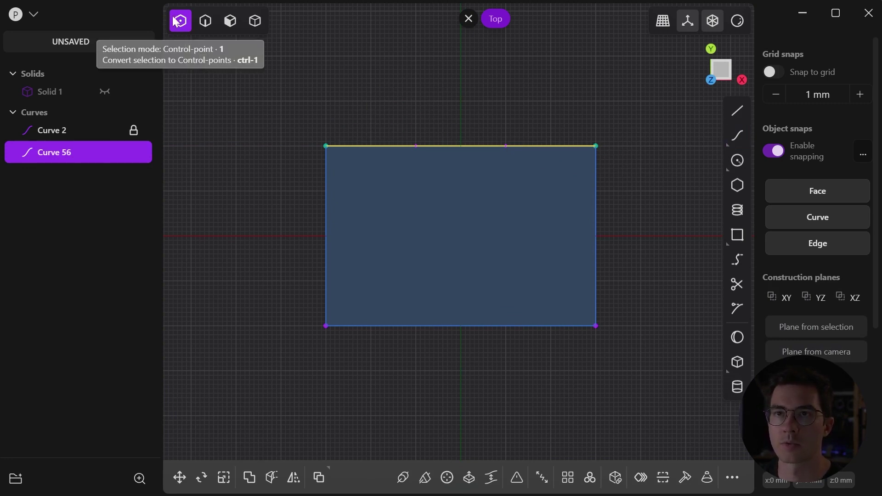
Move the two inner control points of the upper curve outward by 2 mm along Y
left_click_drag(396, 128, 523, 163)
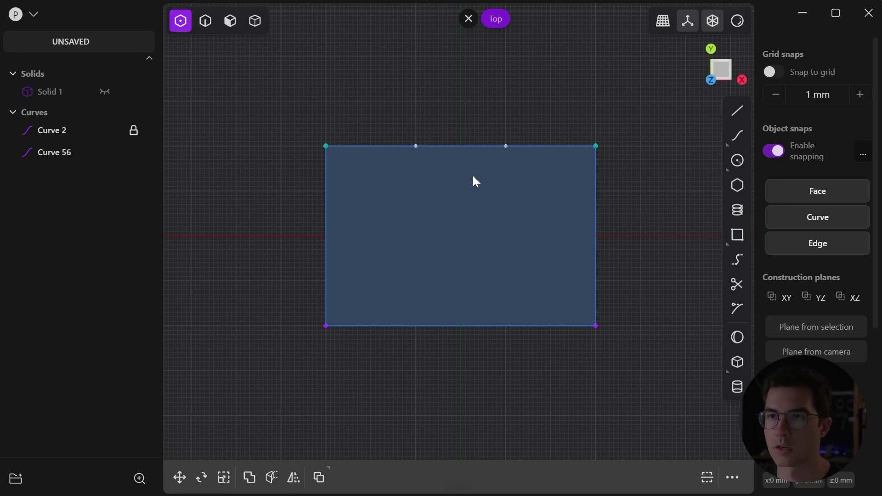
key("g")
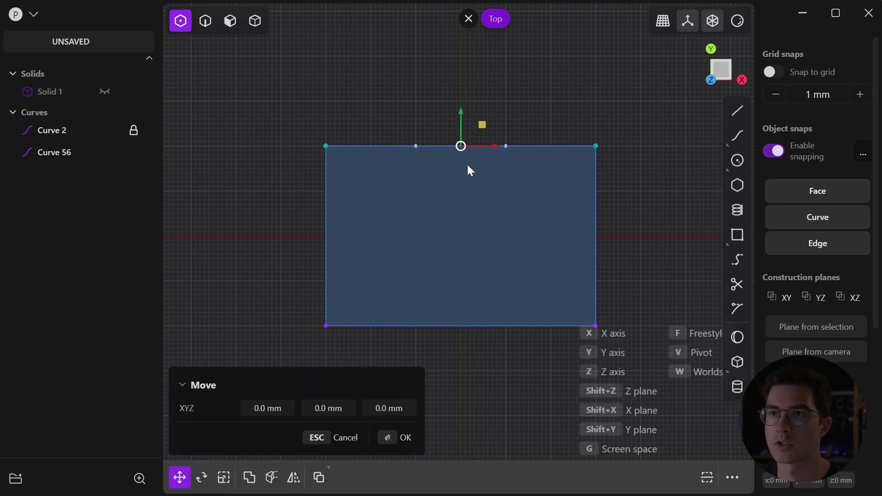
left_click_drag(462, 116, 464, 98)
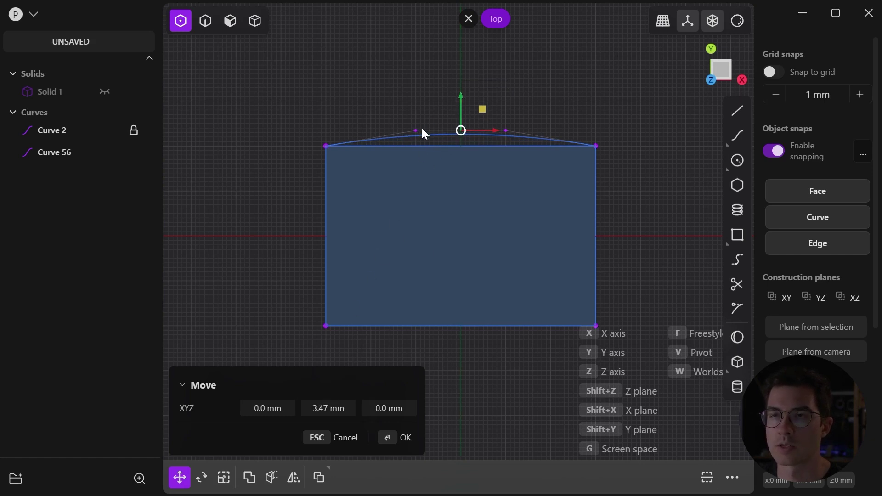
left_click_drag(462, 98, 450, 81)
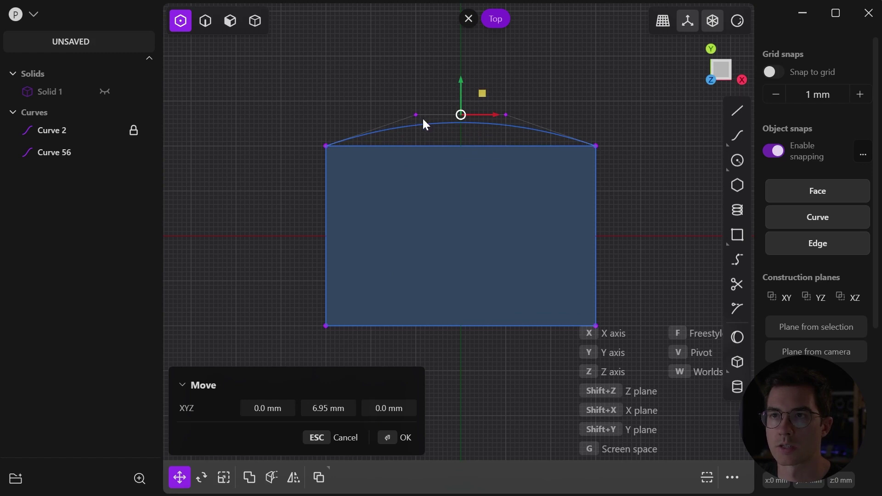
left_click(322, 408)
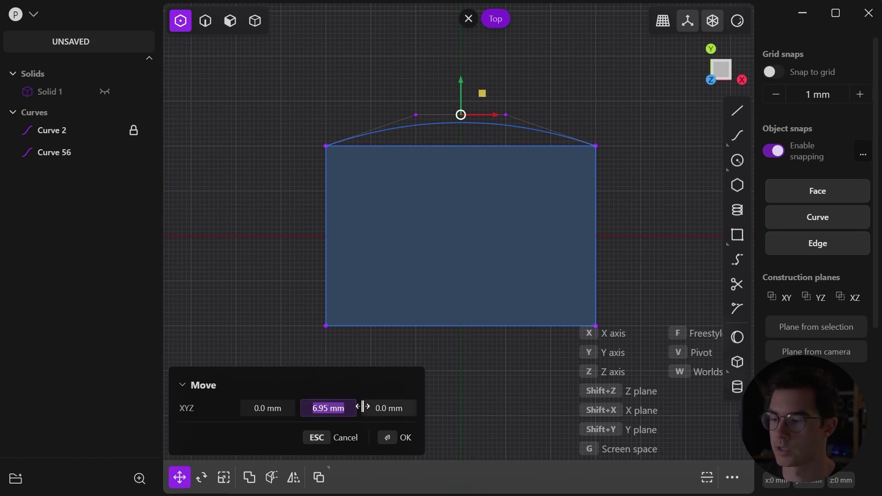
type("2")
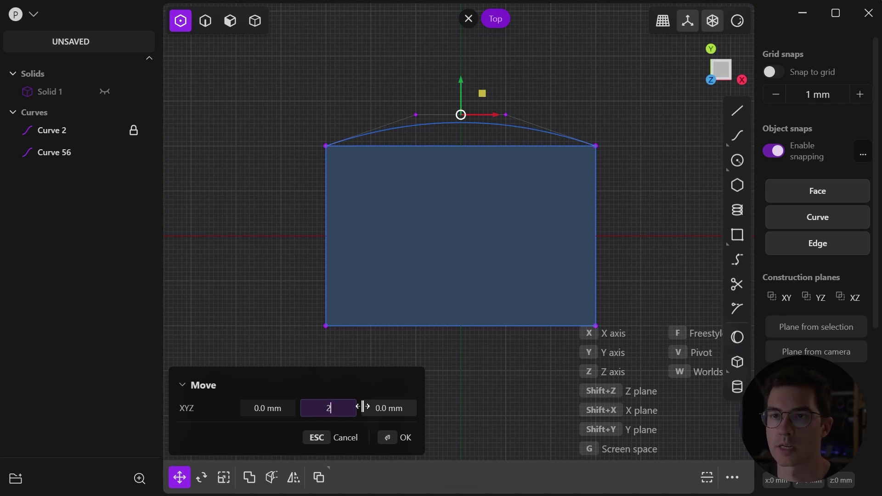
key("Return")
Draw a curve along the rectangle's right edge, from the upper-right corner through the midpoint to the lower-right corner
left_click(737, 136)
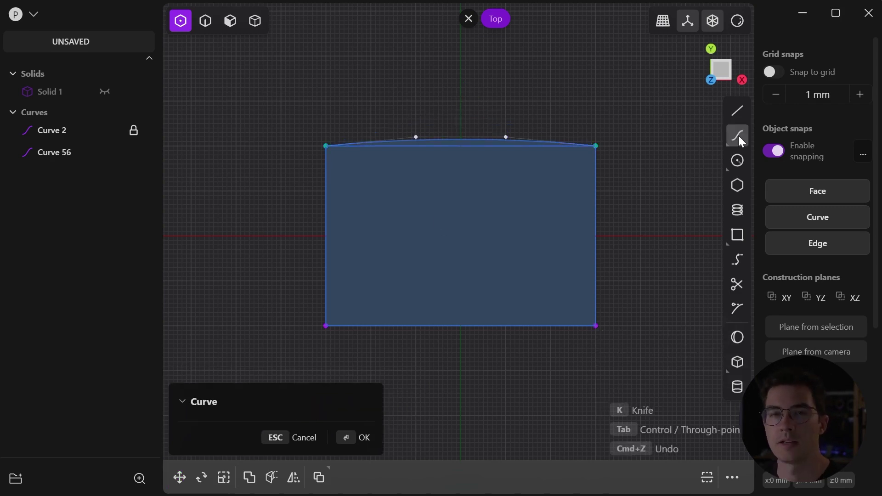
left_click(595, 146)
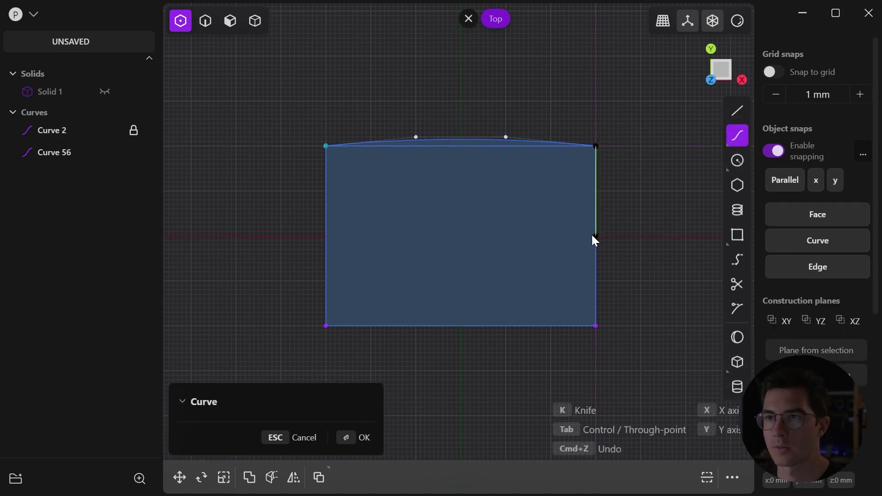
left_click(596, 326)
key("Return")
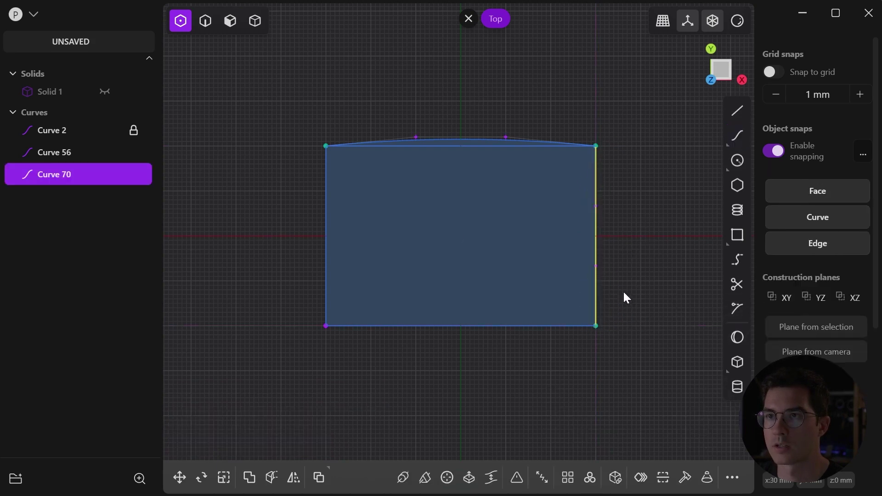
Move the two inner control points of the right-hand curve outward by 2 mm along X
left_click_drag(578, 210, 633, 287)
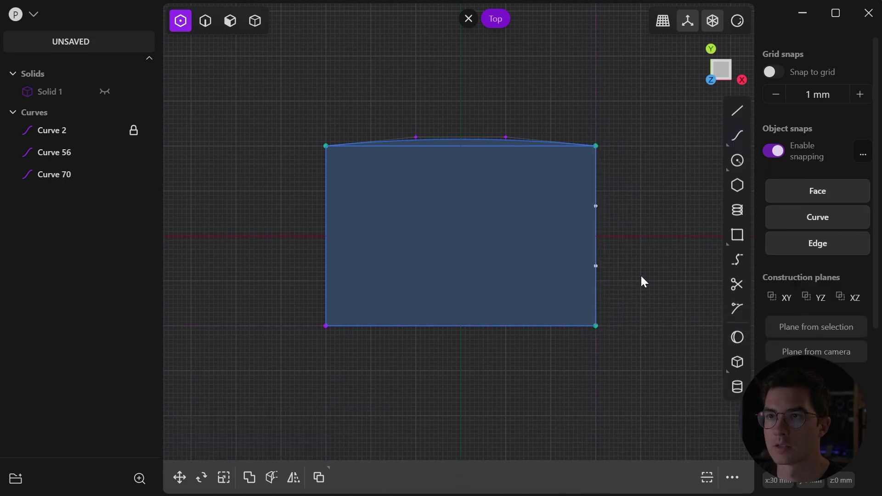
key("g")
left_click_drag(625, 235, 636, 236)
left_click(266, 408)
type("2")
key("Return")
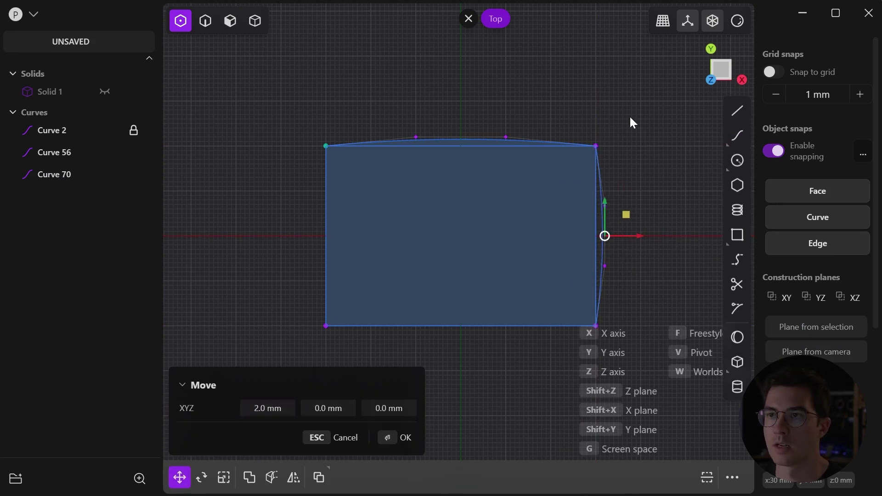
Confirm the right-hand curve's control-point move, clear the selection, and enable all four selection modes
key("Return")
left_click(646, 214)
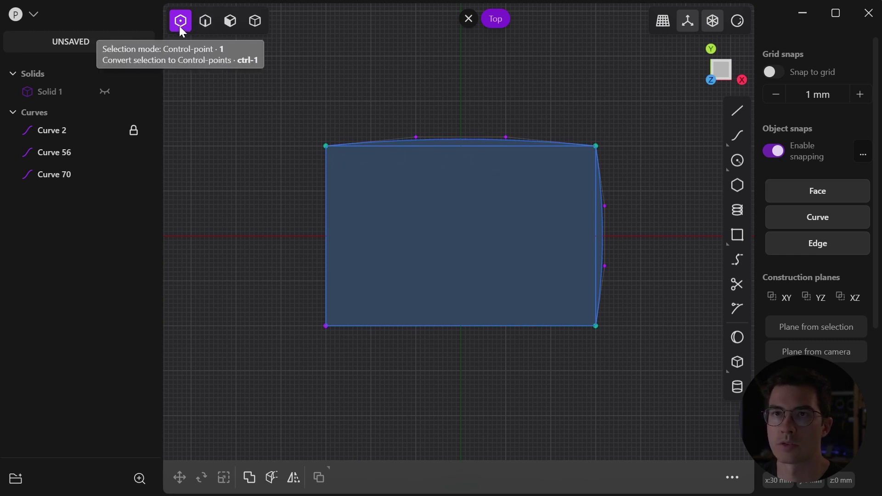
left_click(205, 26)
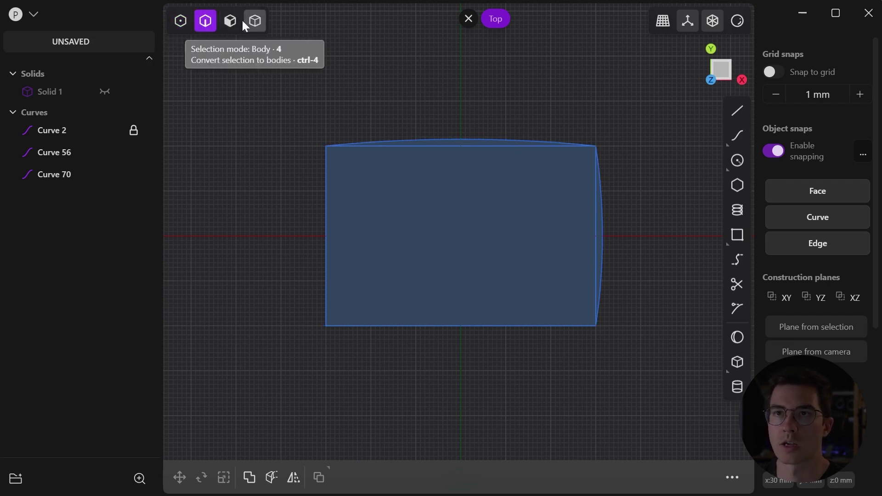
left_click(181, 21)
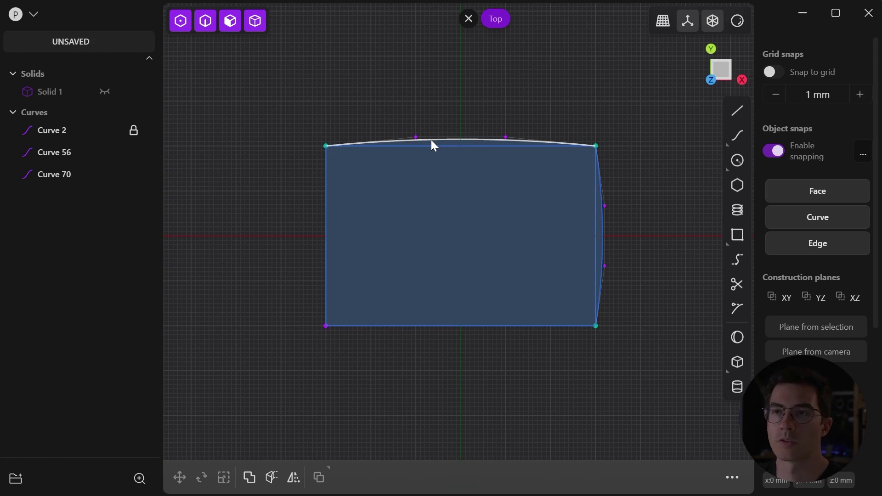
Mirror the bulged upper curve in the positive Y direction onto the rectangle's lower edge
left_click(432, 141)
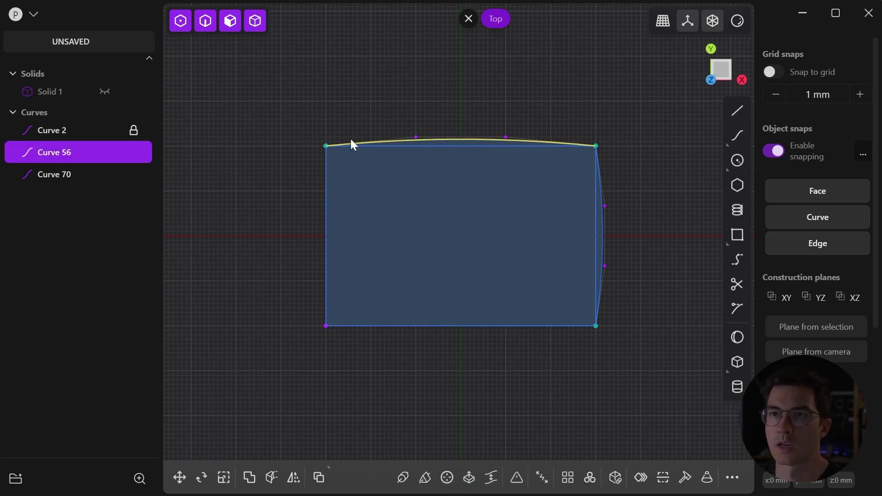
left_click(294, 479)
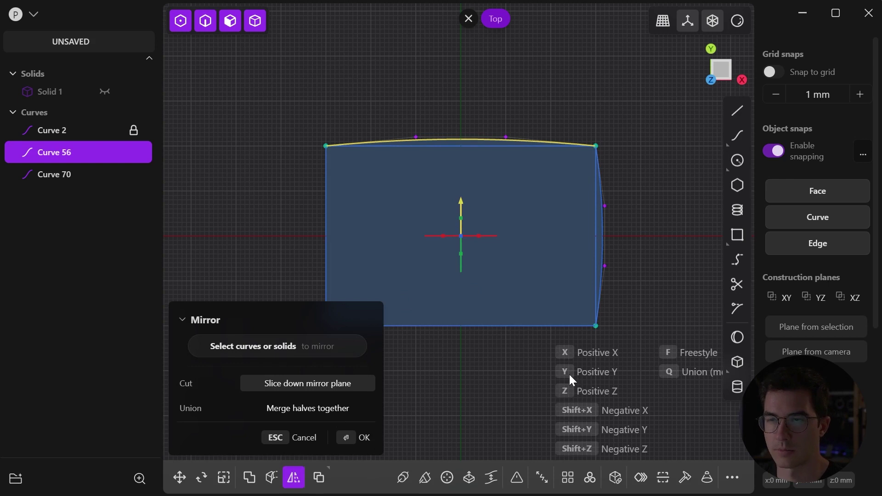
key("y")
key("Return")
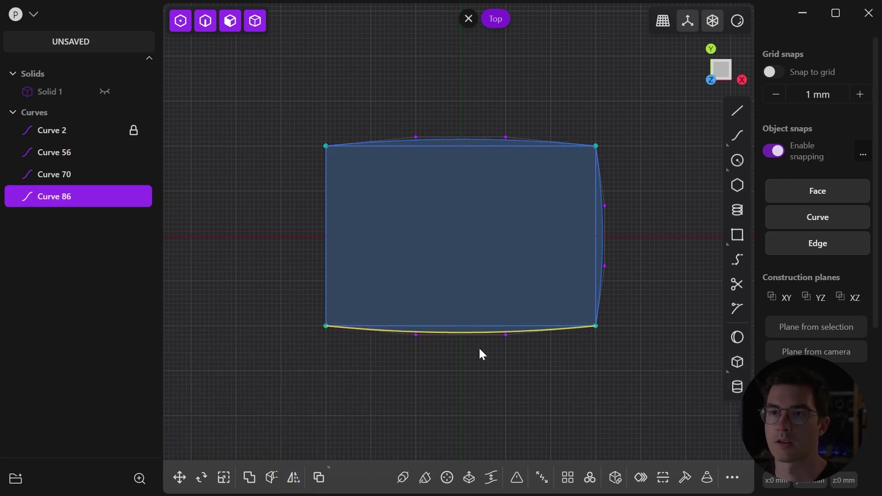
Mirror the bulged right-hand curve in the positive X direction onto the rectangle's left edge
left_click(598, 295)
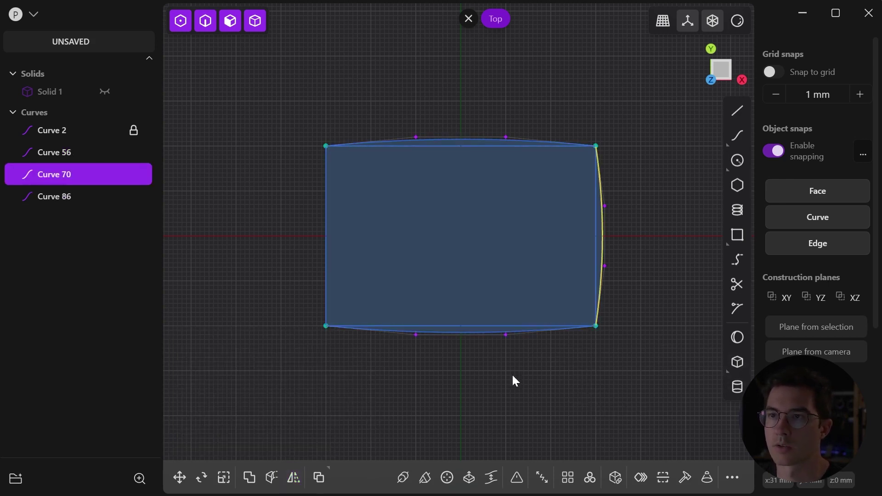
left_click(294, 479)
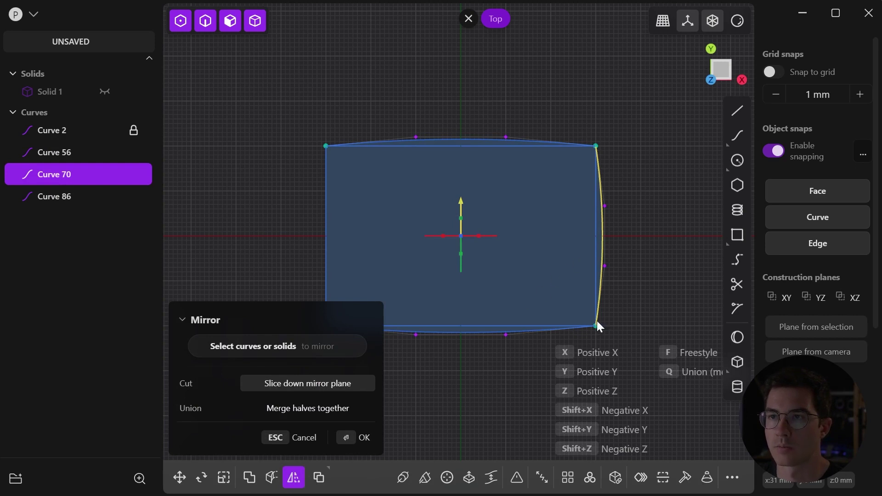
key("x")
key("Return")
Clear the selection and hide the original rectangle, Curve 2, in the viewport
left_click(402, 375)
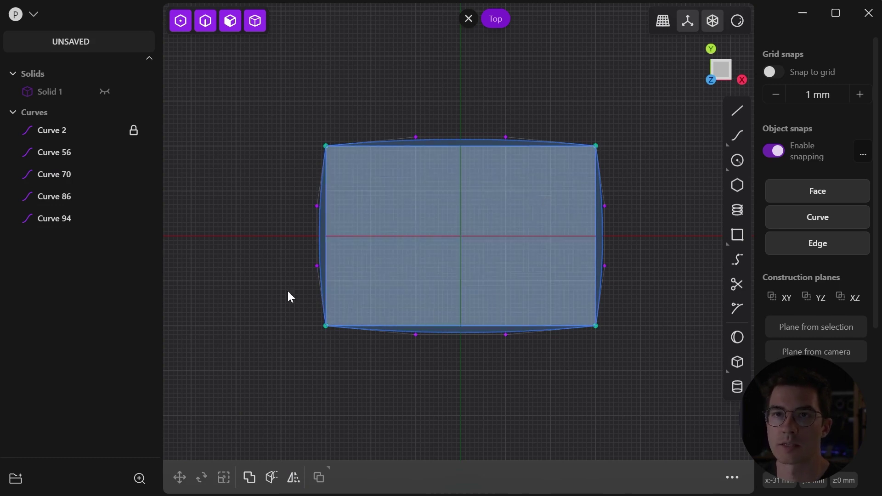
left_click(94, 131)
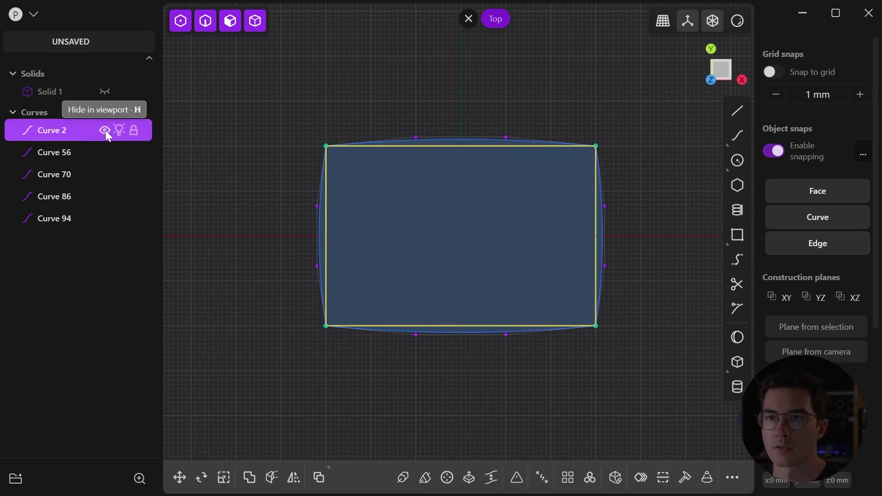
left_click(105, 130)
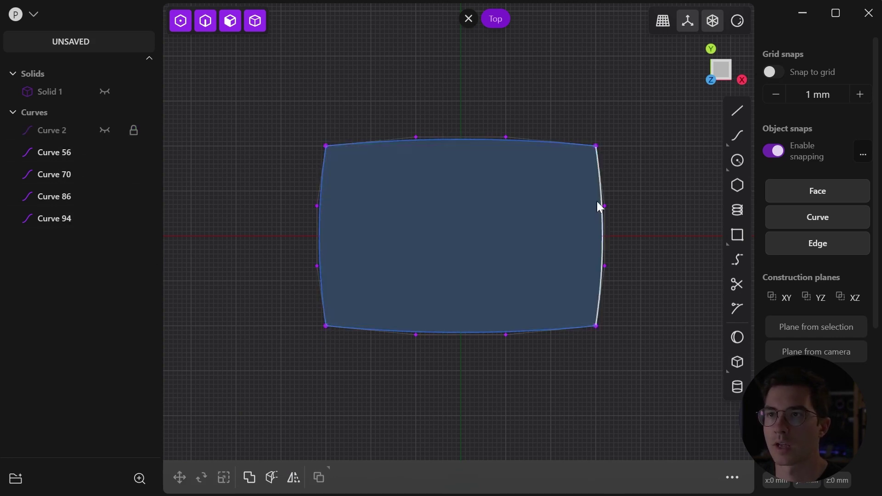
Extrude the closed bulged region upward by 145 mm into a new solid body
left_click(527, 247)
key("e")
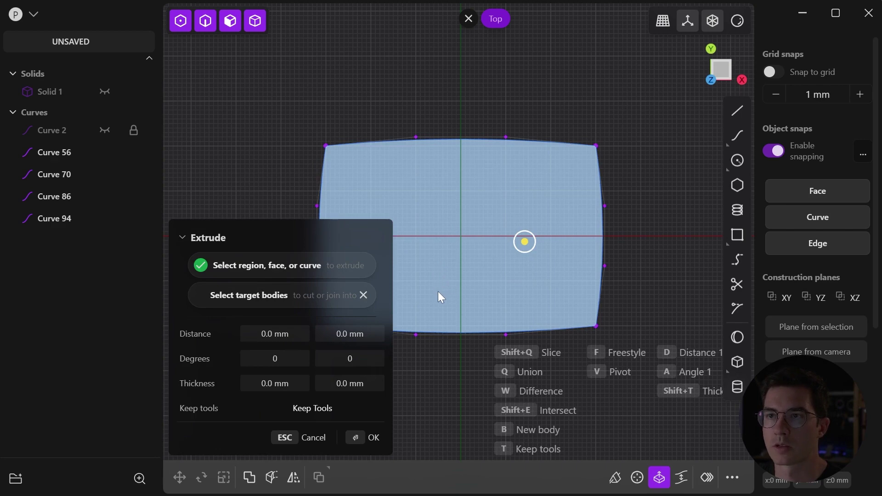
middle_click_drag(428, 303, 544, 246)
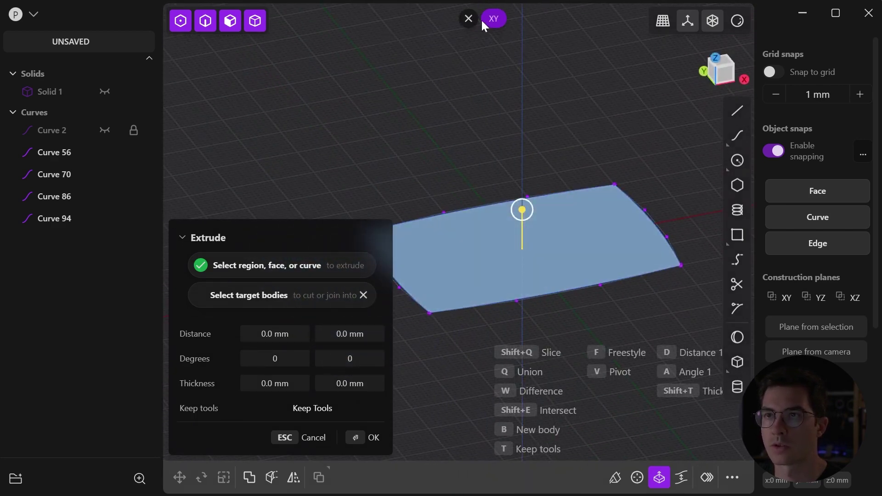
left_click(469, 20)
left_click_drag(522, 210, 524, 74)
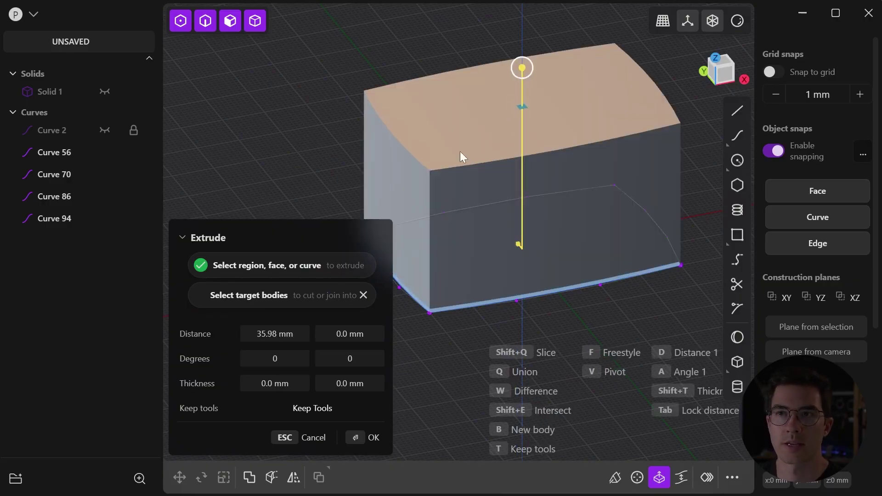
left_click(264, 335)
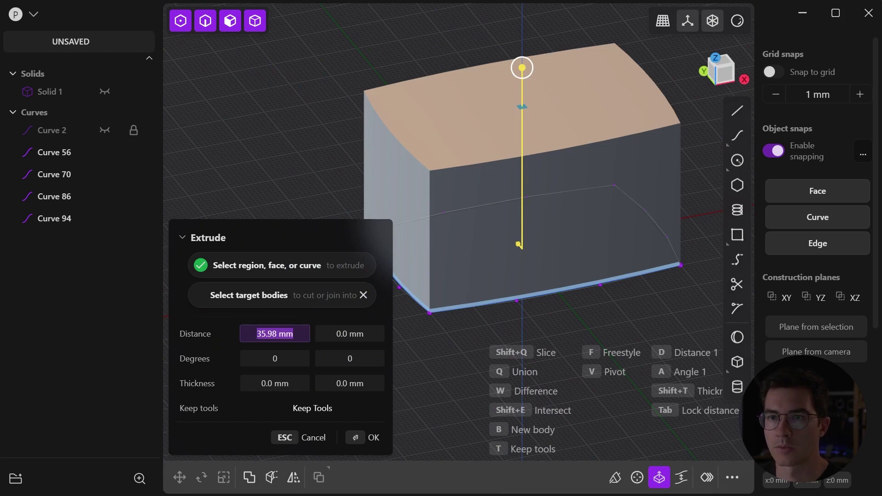
type("145")
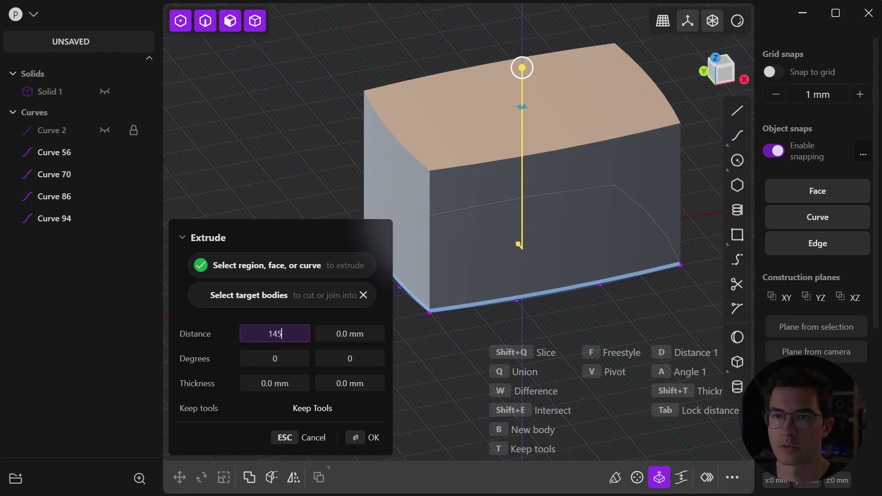
key("Return")
scroll(499, 172, "down", 4)
middle_click_drag(499, 173, 452, 295, "shift")
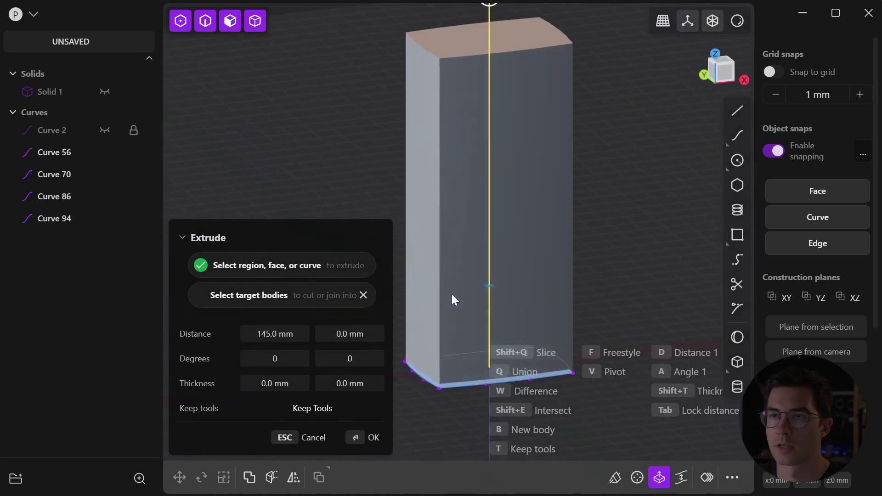
left_click(359, 439)
Switch the viewport to perspective projection, narrow its field of view, and deselect the body
middle_click_drag(546, 211, 606, 134)
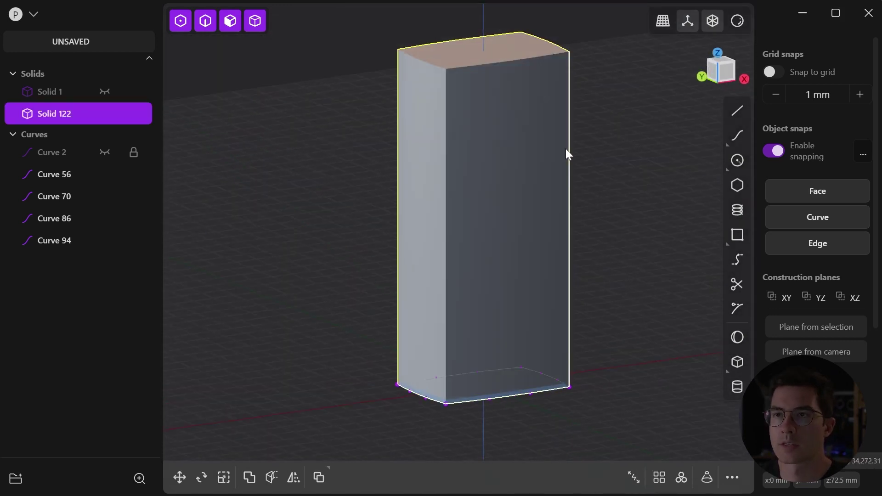
left_click(663, 22)
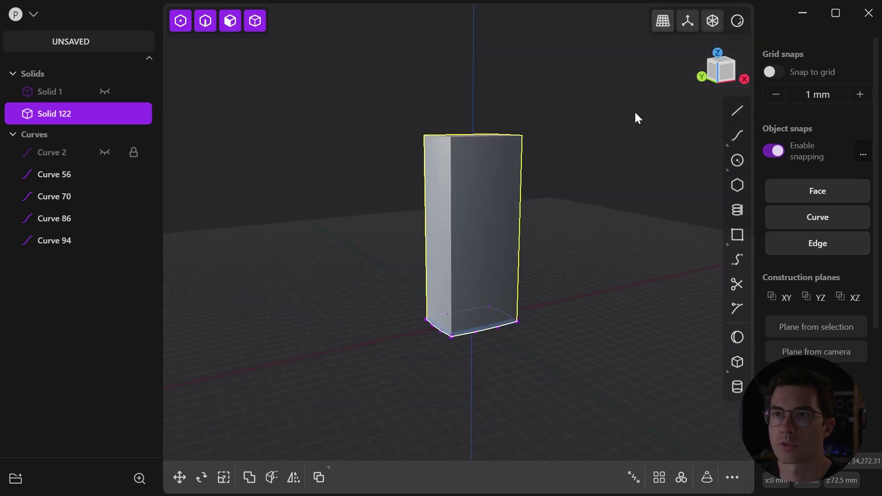
middle_click_drag(500, 196, 479, 159)
right_click(665, 23)
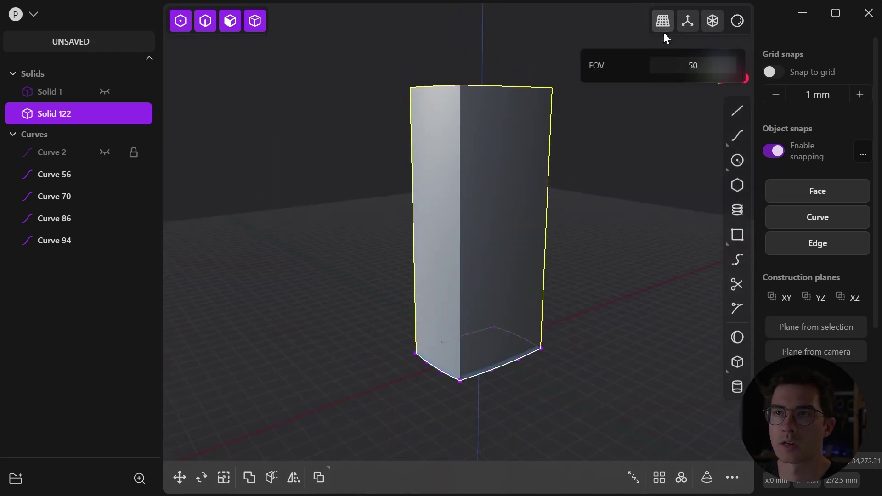
left_click(690, 71)
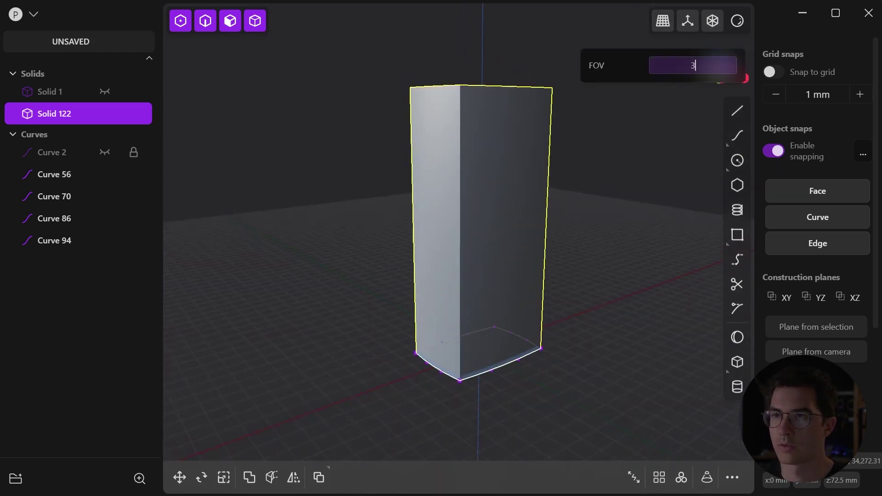
key("Return")
left_click(627, 190)
scroll(519, 197, "down", 2)
middle_click_drag(487, 198, 476, 242)
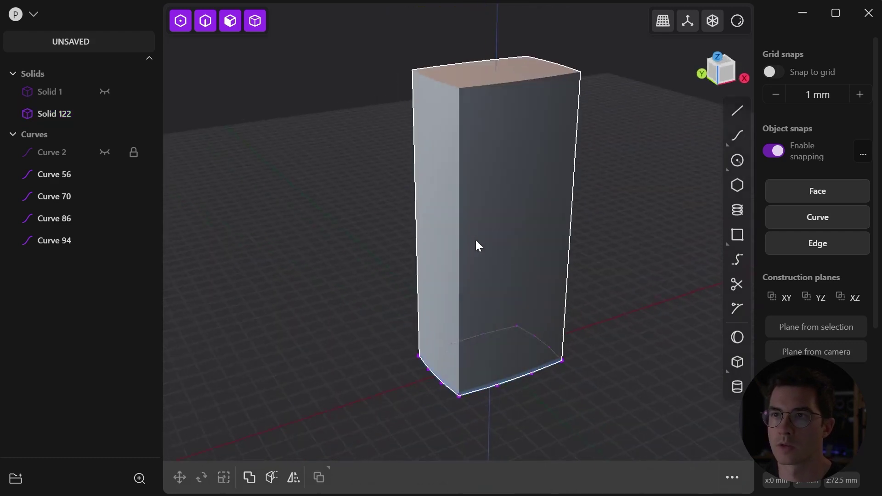
Hide the four bulged profile curves, Curve 56, 70, 86 and 94, leaving only the solid displayed
left_click(78, 175)
left_click(79, 240, "shift")
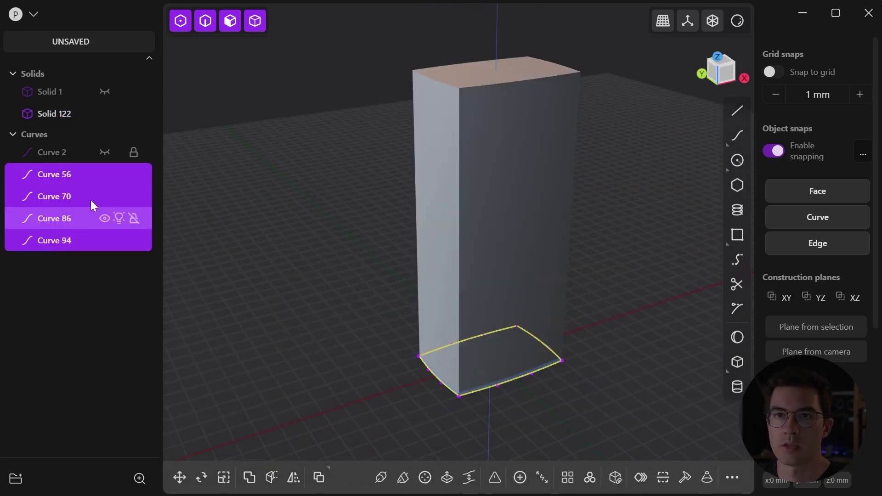
left_click(104, 175)
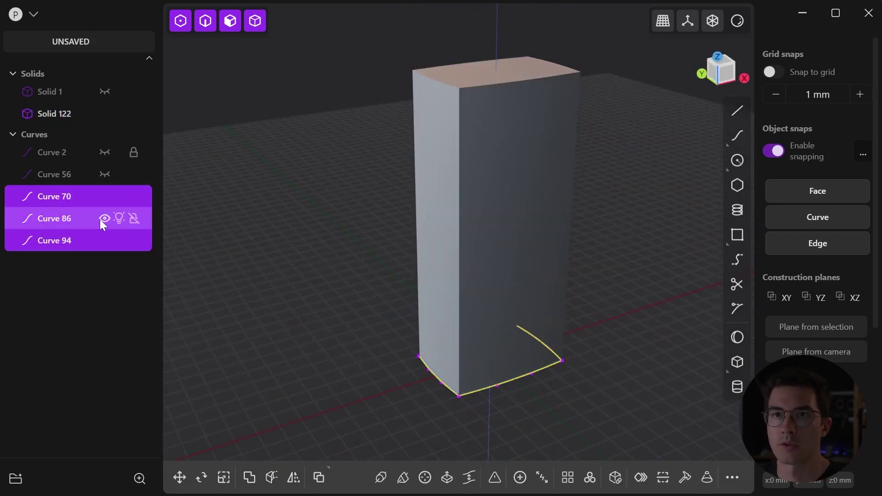
left_click(103, 197)
key("h")
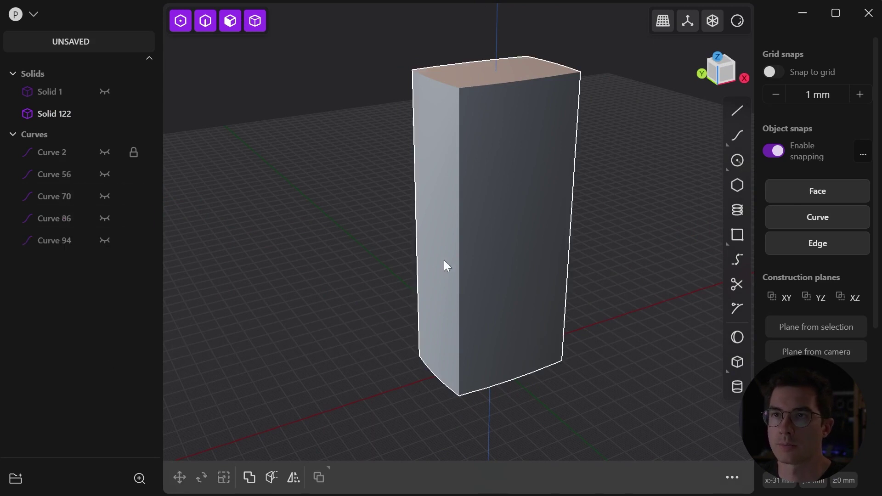
Turn on edge display in the viewport's shading options
middle_click_drag(505, 273, 459, 269)
middle_click_drag(450, 215, 443, 189)
left_click(738, 22)
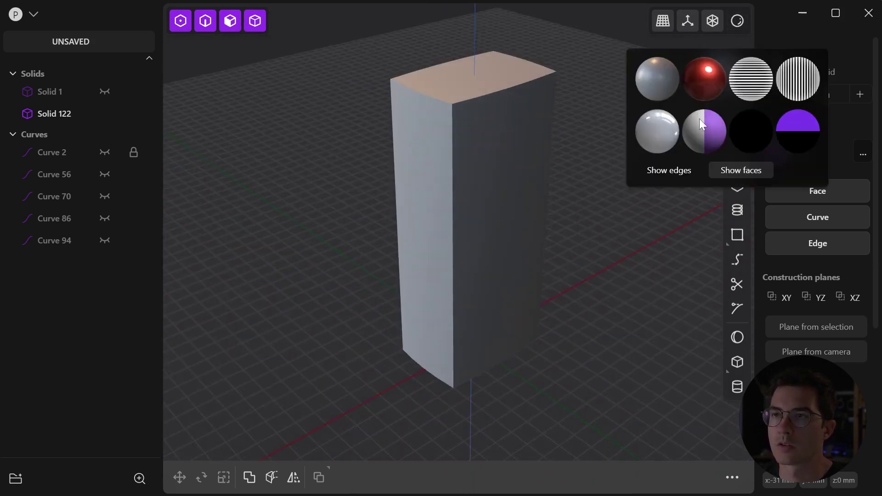
left_click(679, 170)
middle_click_drag(559, 123, 550, 159)
Start a Fillet on the upper and lower edges of the body's two narrow side faces
left_click(422, 113)
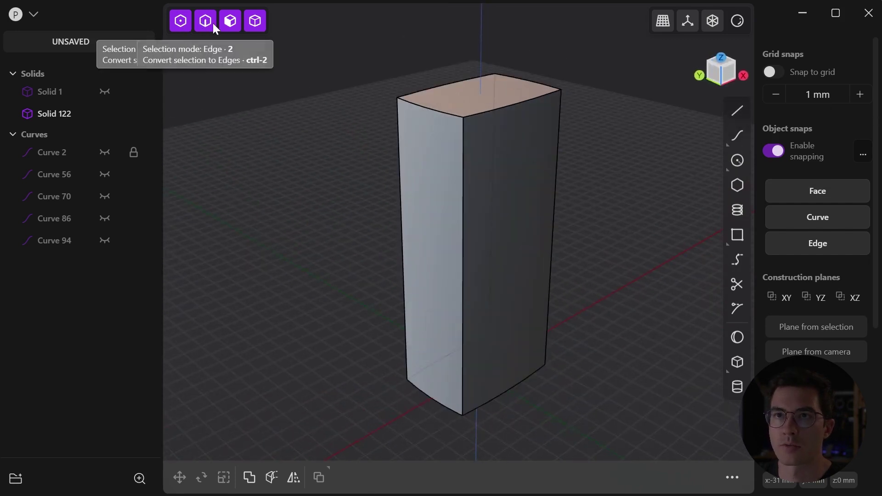
left_click(417, 109)
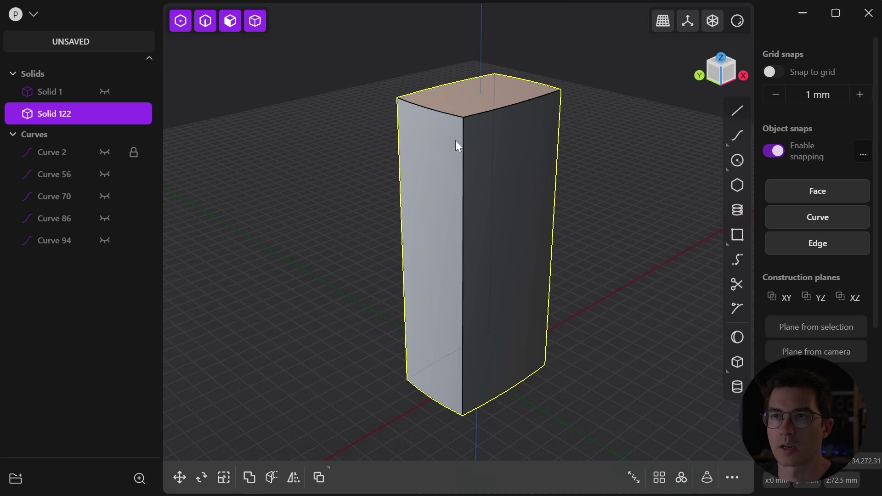
left_click(438, 114)
key("f")
left_click(436, 404)
left_click(537, 359)
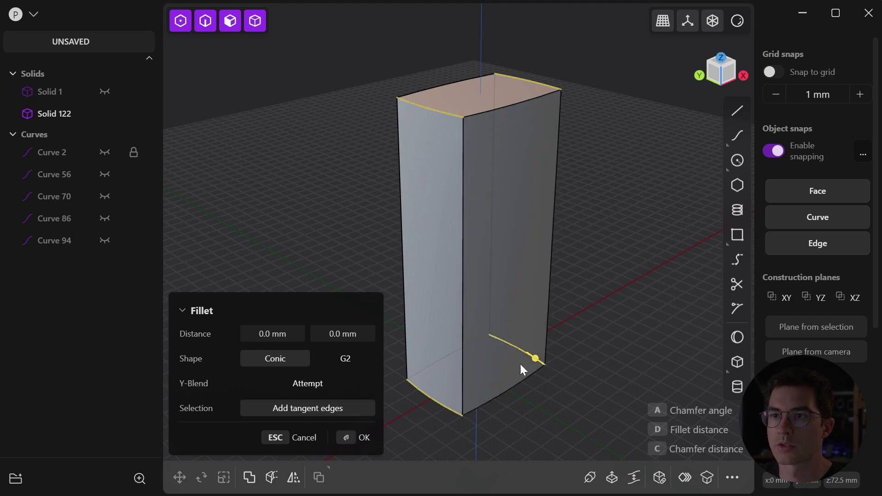
middle_click_drag(555, 309, 406, 311)
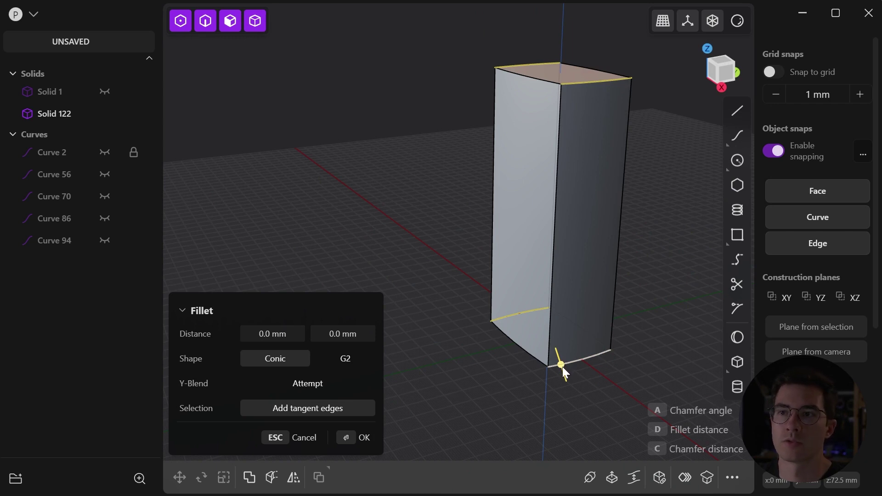
Apply a G2-shaped Fillet with a 12 mm distance to the upper and lower edges of the body's narrow side faces
left_click_drag(561, 365, 570, 396)
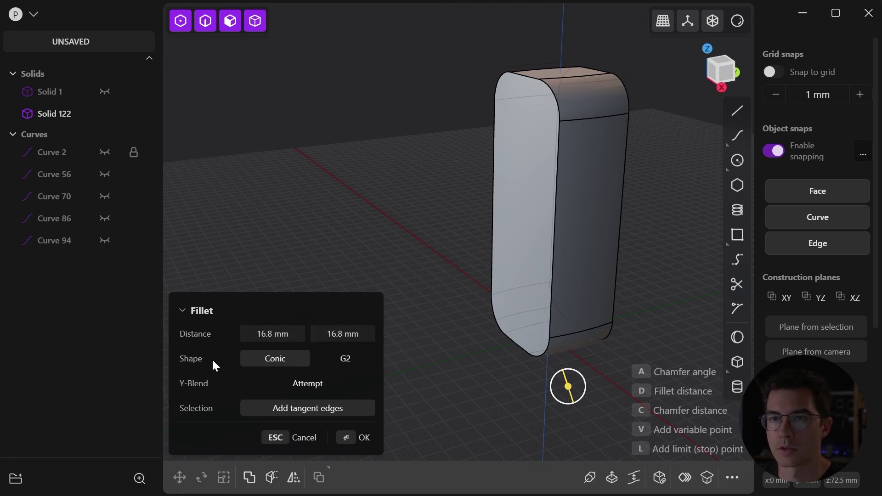
left_click(335, 363)
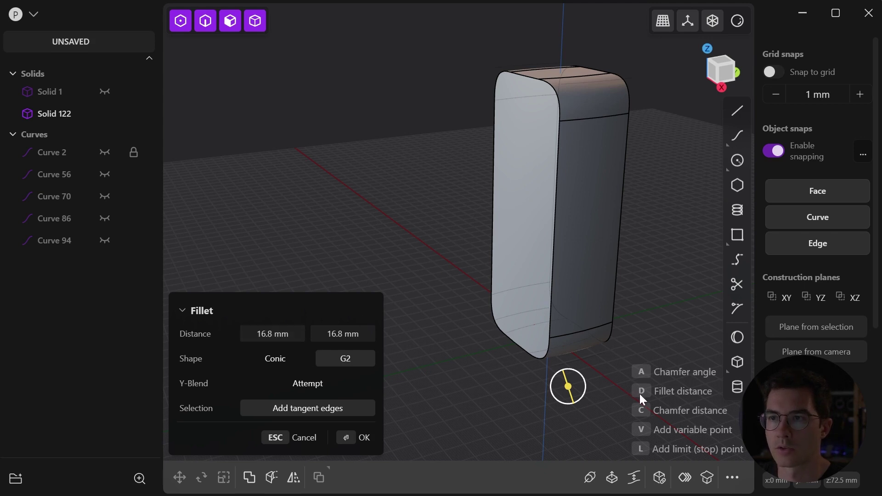
key("d")
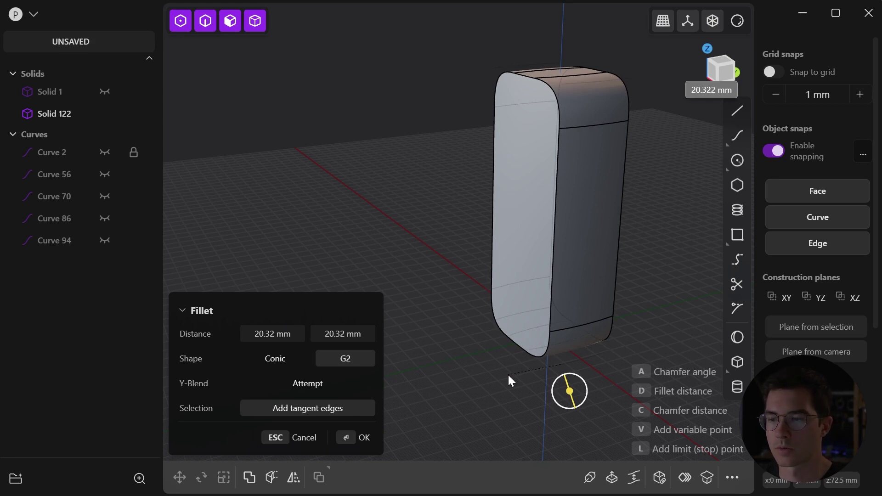
type("12")
key("Return")
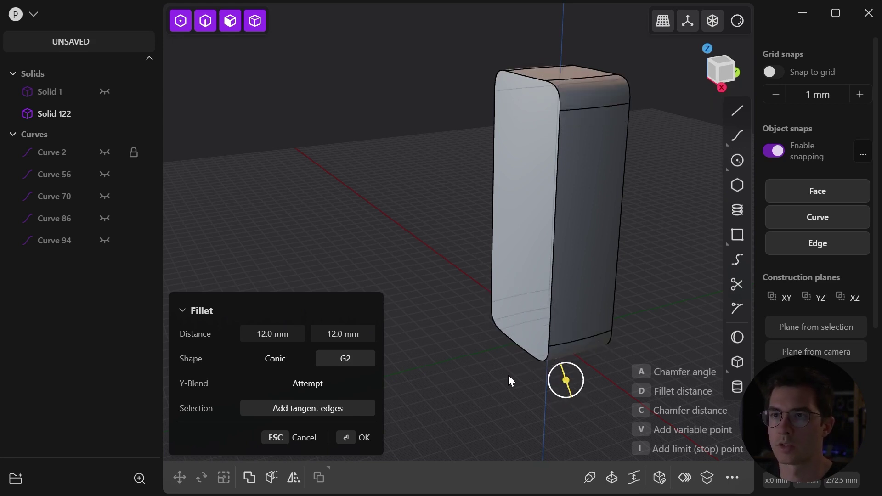
middle_click_drag(502, 324, 540, 339)
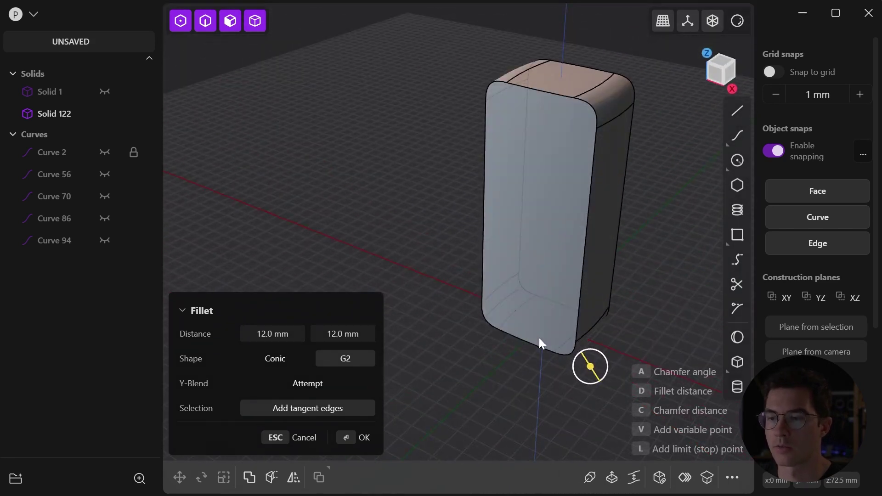
left_click(354, 438)
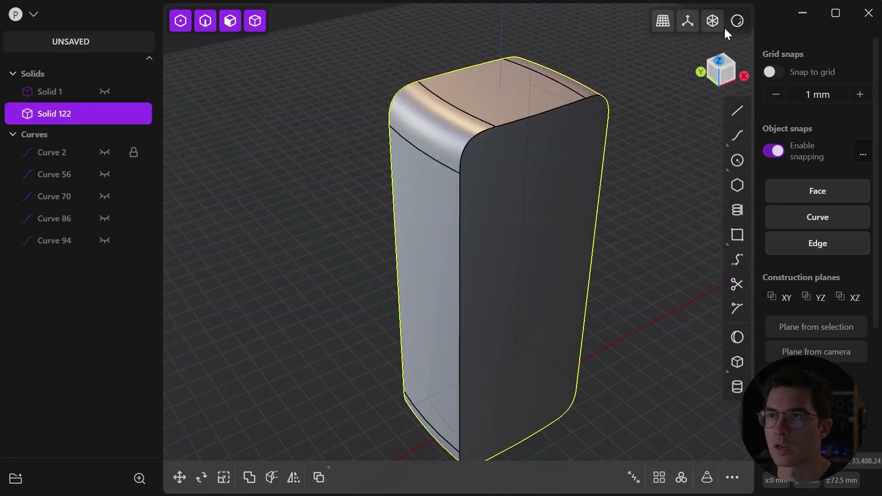
Preview the filleted body with the glossy red material and toggled edge display, and restore the grey material with edges shown
left_click(736, 21)
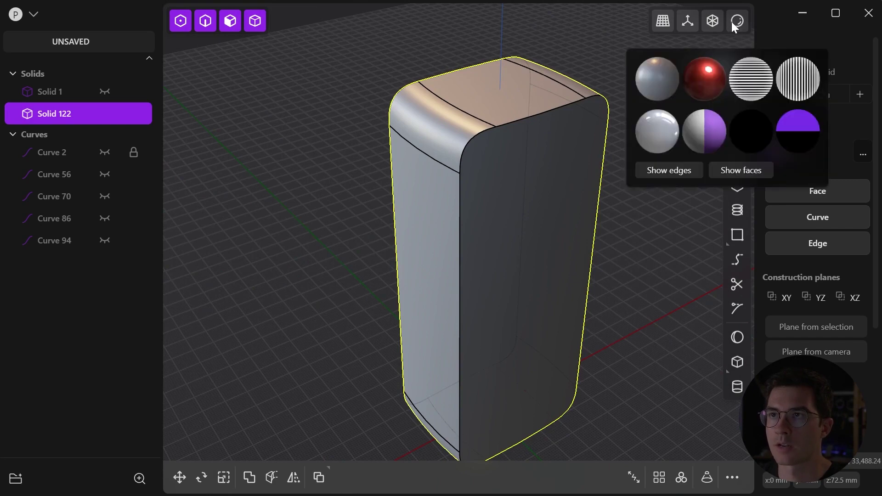
left_click(709, 77)
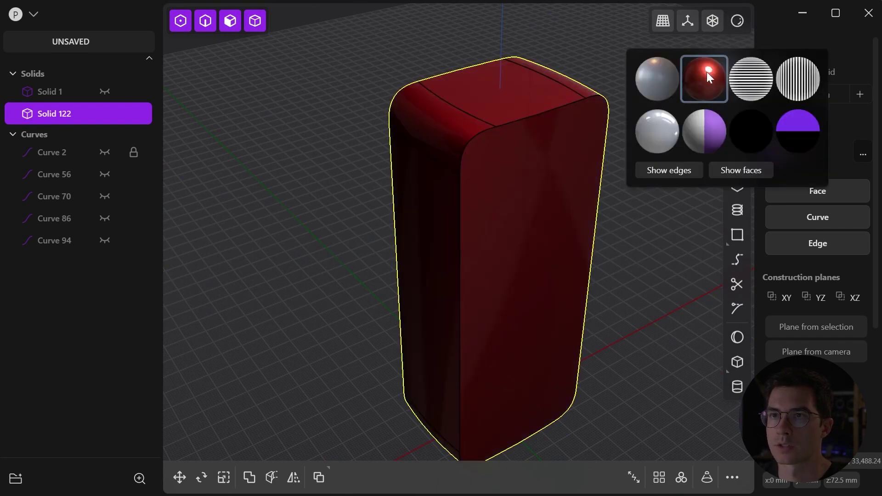
left_click(665, 172)
middle_click_drag(516, 133, 465, 234)
left_click(734, 24)
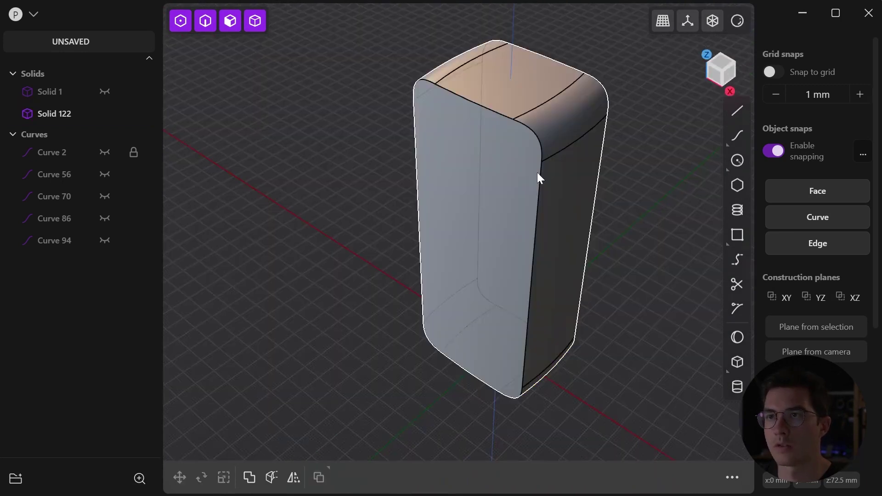
Fillet the body's vertical edges and their tangent edges around both wide faces with a 13 mm distance and G2 shape
left_click(538, 173)
left_click(539, 190)
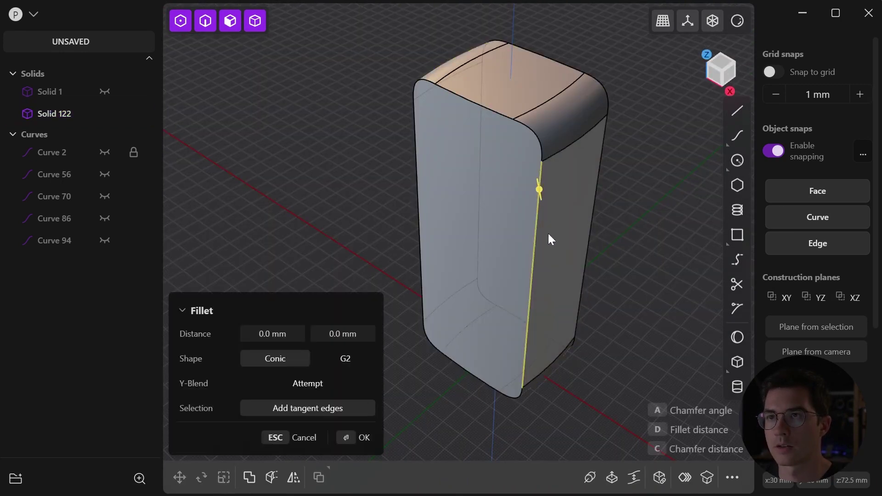
middle_click_drag(547, 234, 426, 211)
left_click(629, 225)
middle_click_drag(629, 224, 478, 187)
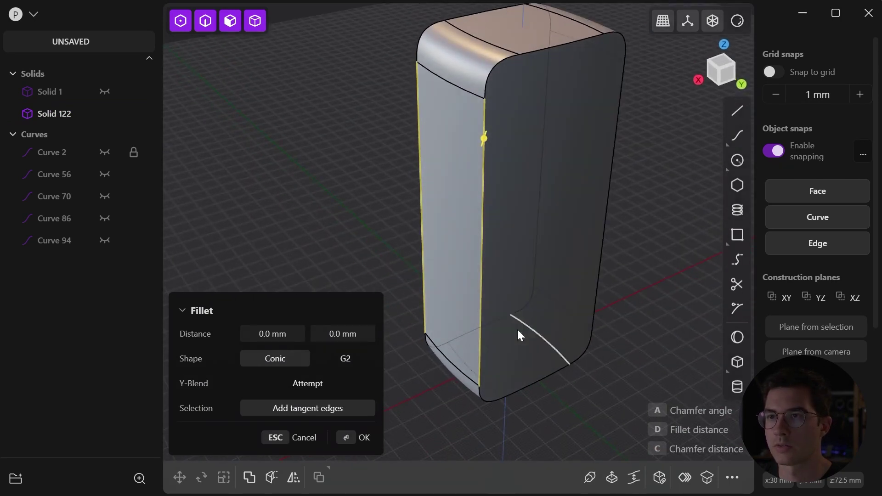
middle_click_drag(380, 181, 561, 199)
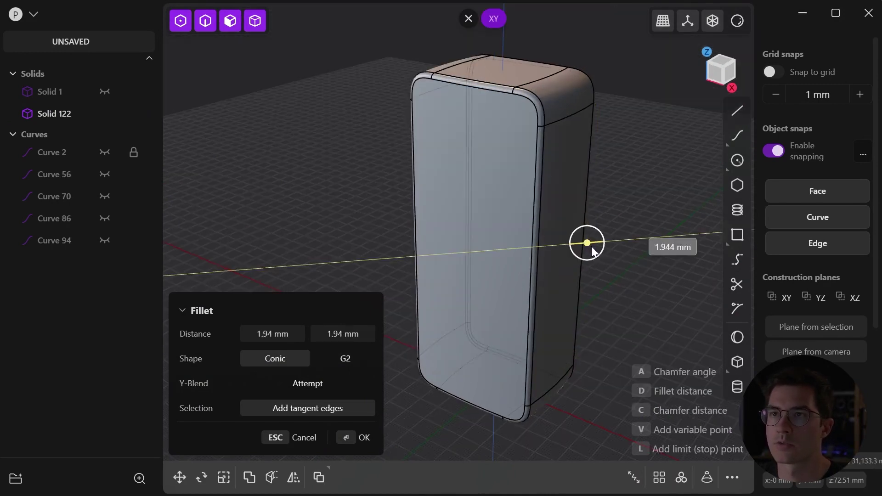
left_click_drag(593, 244, 599, 246)
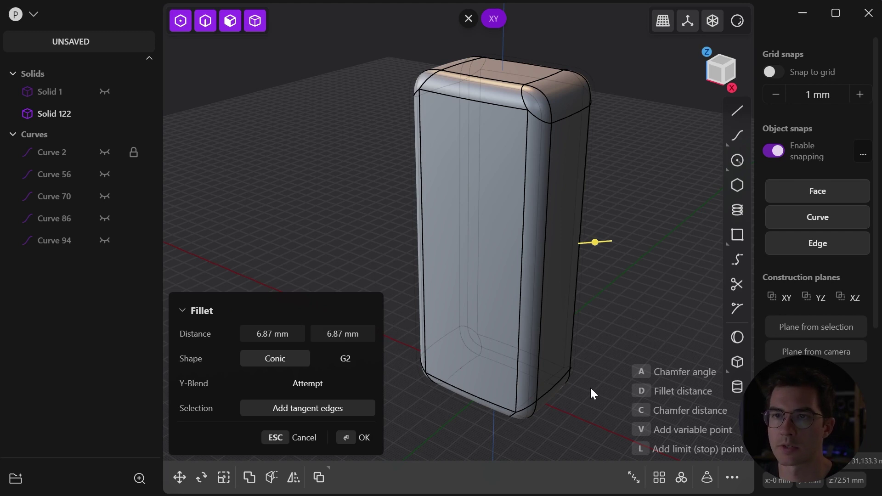
type("13")
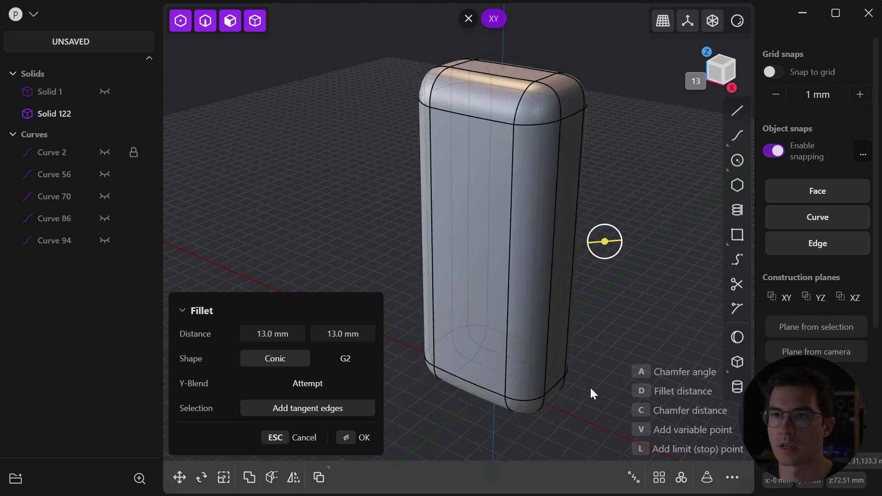
left_click(345, 363)
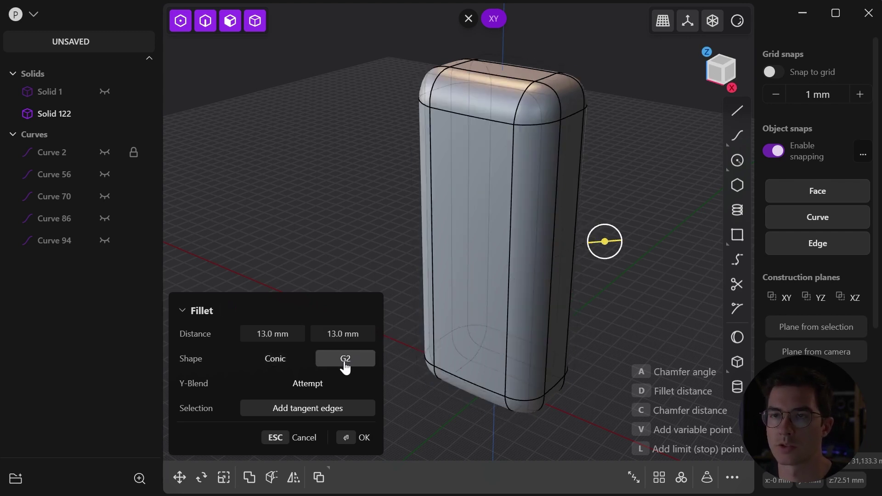
left_click(351, 439)
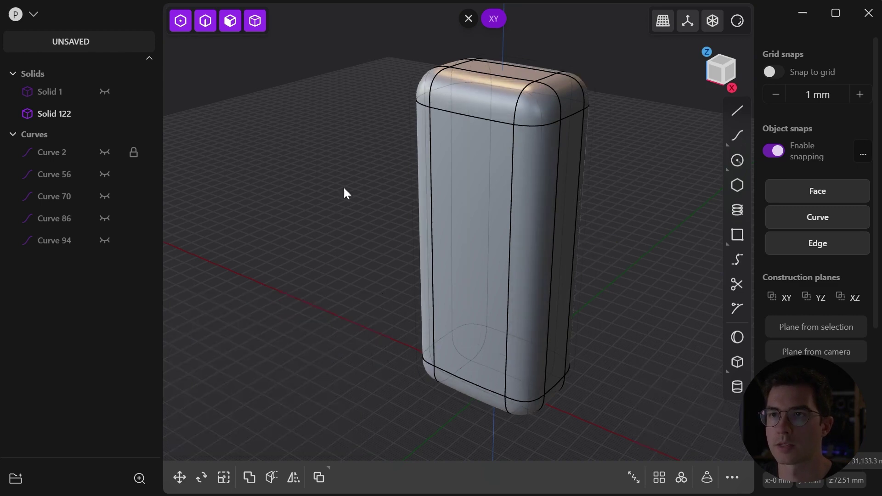
Examine the body's upper rounded corners up close with the glossy red material, and restore the grey material
left_click(481, 187)
mouse_move(481, 186)
middle_mouse_down()
mouse_move(486, 285)
mouse_move(464, 201)
mouse_move(472, 174)
middle_mouse_up()
left_click(582, 167)
middle_click_drag(531, 143, 521, 237)
scroll(502, 106, "up", 3)
scroll(504, 209, "up", 2)
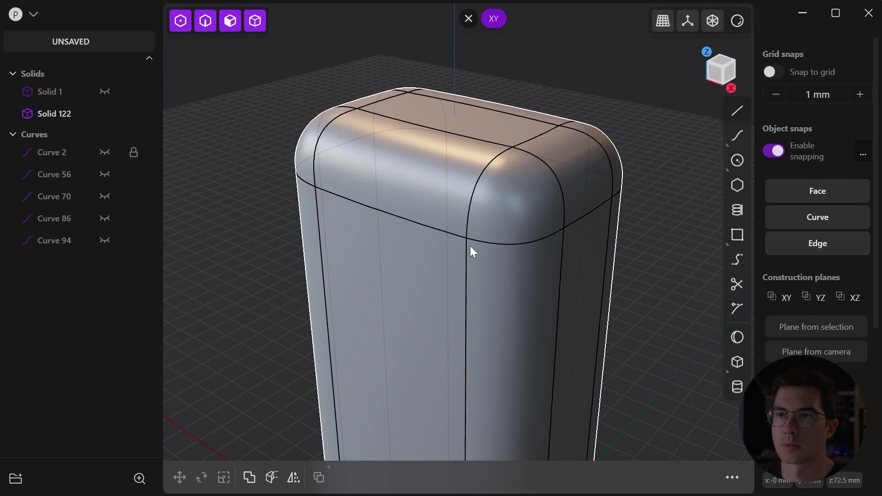
left_click(738, 21)
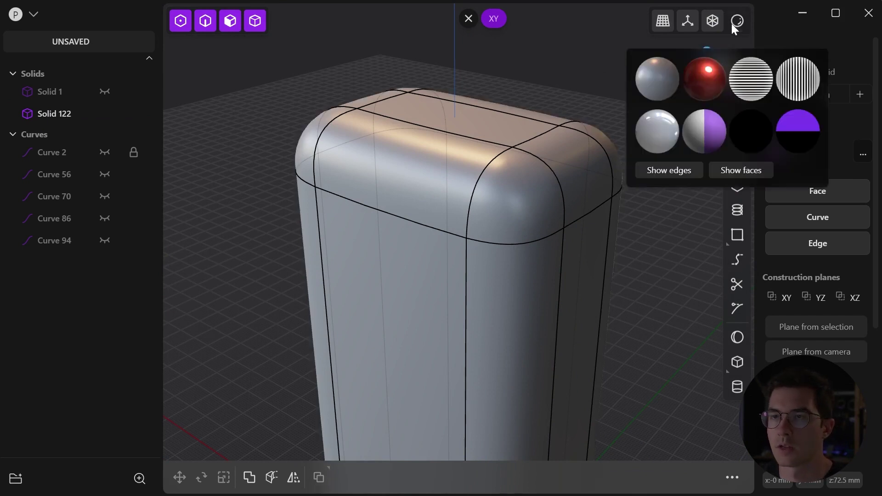
left_click(706, 80)
middle_click_drag(624, 178, 619, 125)
left_click(737, 21)
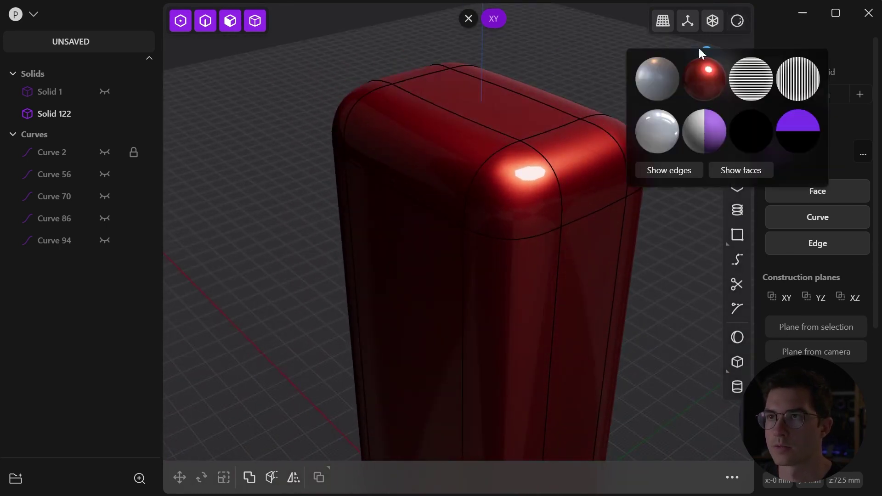
left_click(673, 81)
middle_click_drag(574, 252, 565, 238, "shift")
scroll(566, 238, "down", 2)
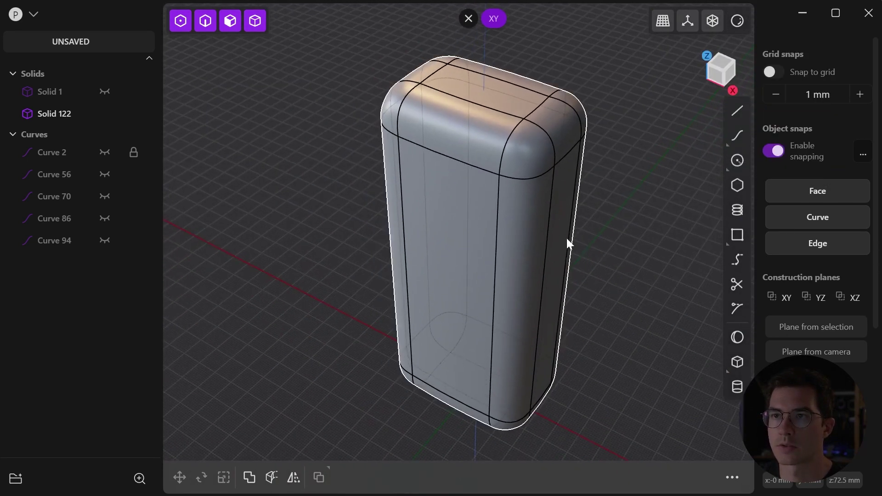
Draw a centre rectangle from the origin on the XY construction plane, 15 mm deep and about 80 mm wide, extending past the body
double_click(775, 299)
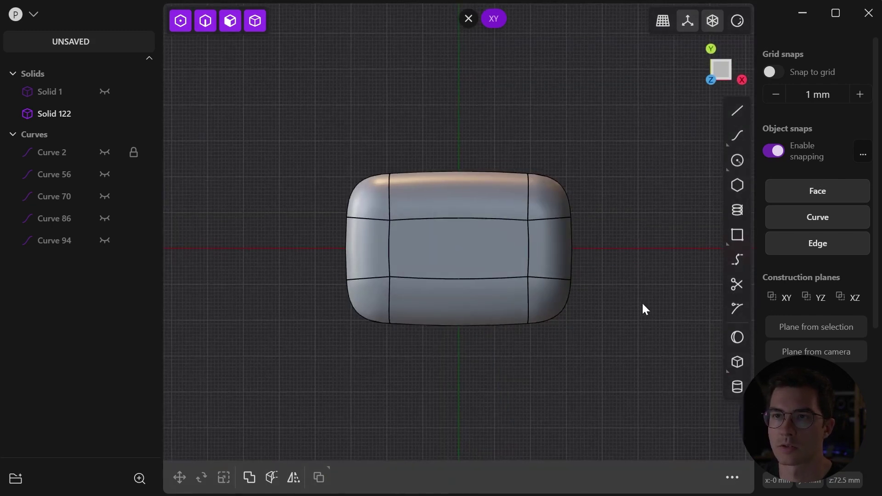
left_click(738, 235)
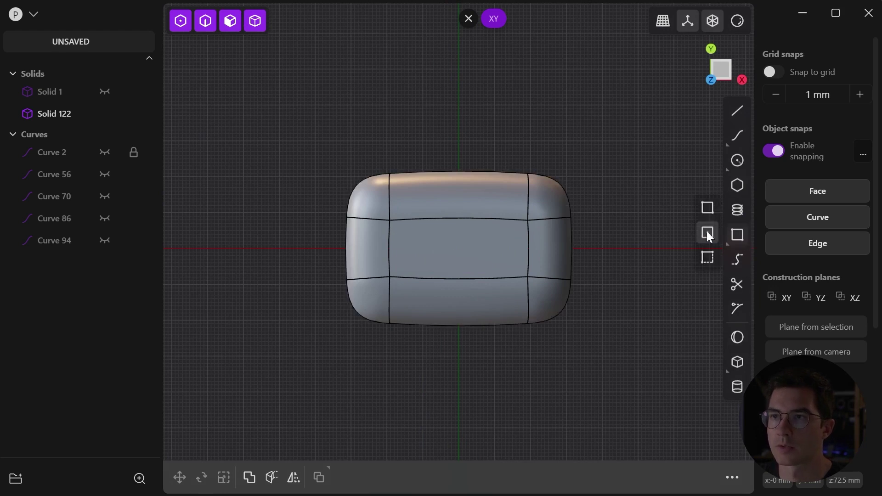
left_click(707, 234)
left_click(457, 248)
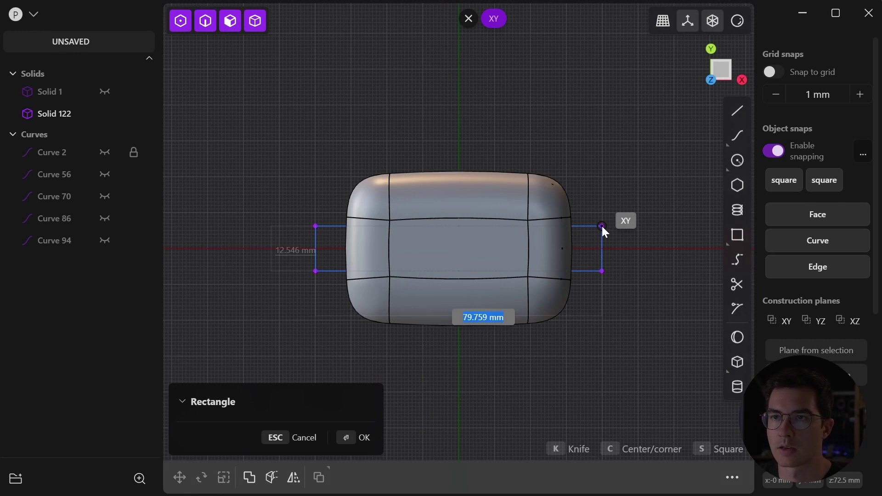
key("Tab")
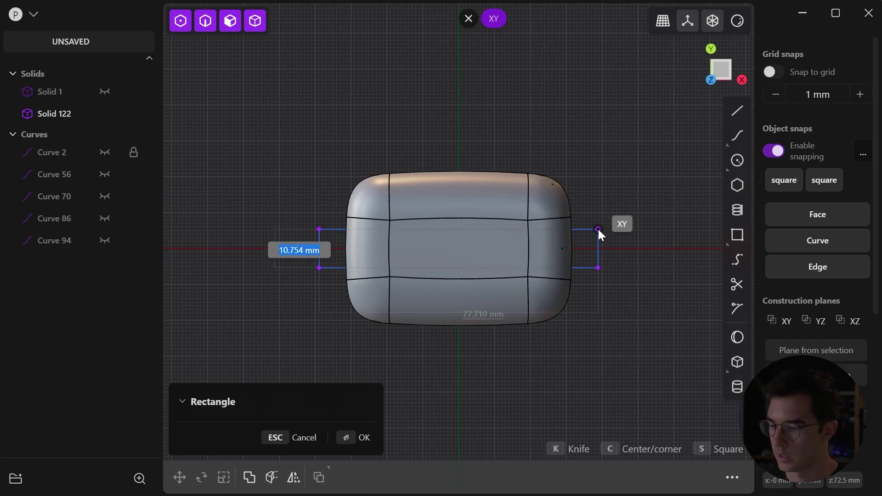
type("15")
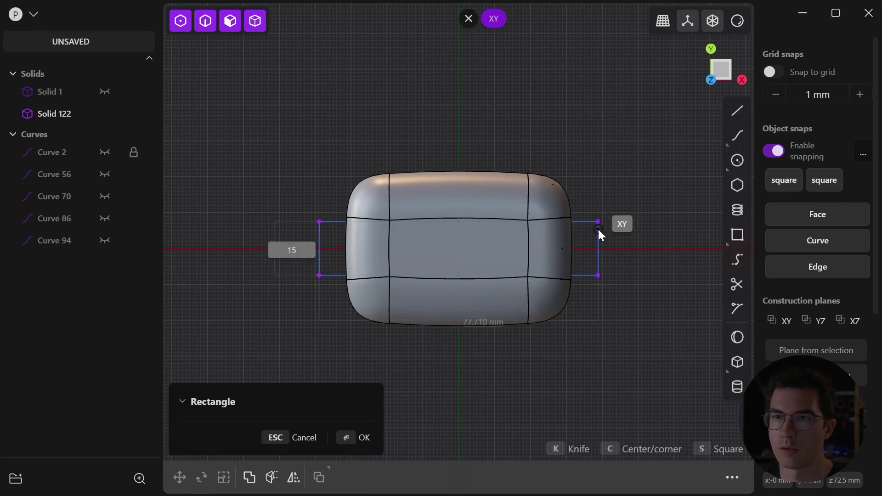
key("Return")
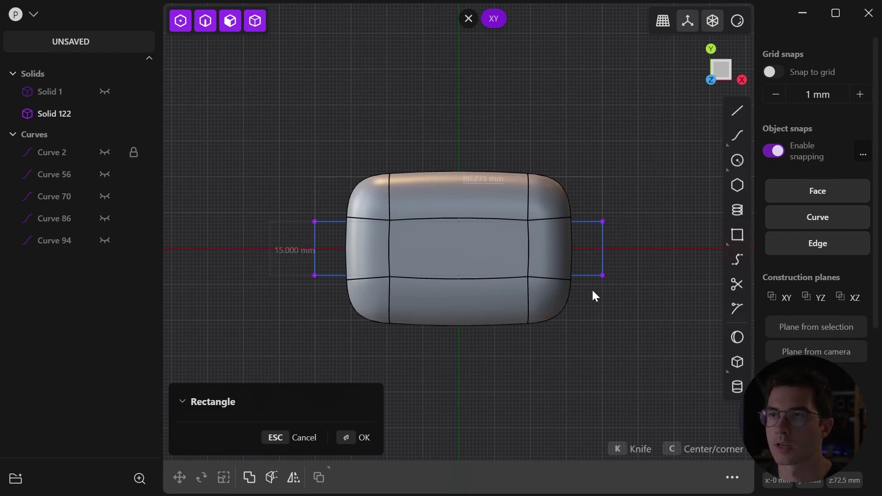
left_click(352, 437)
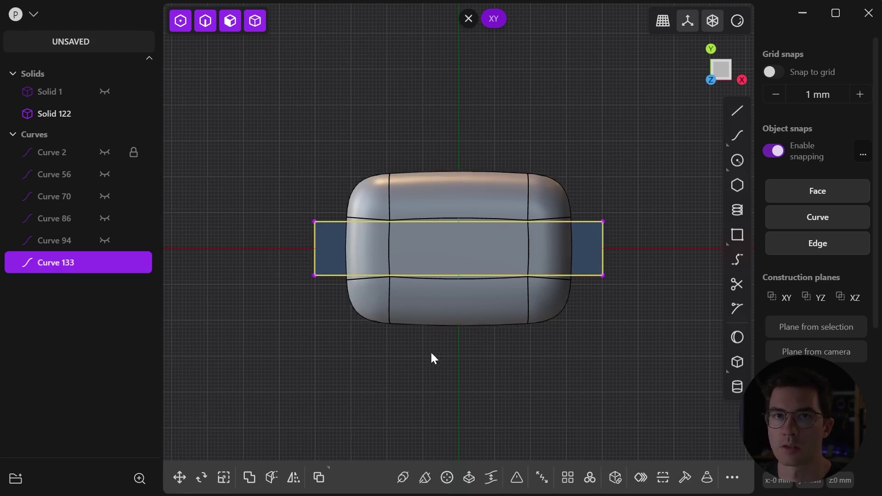
Cut the microphone body using the rectangle curve as the cutter
left_click(439, 314)
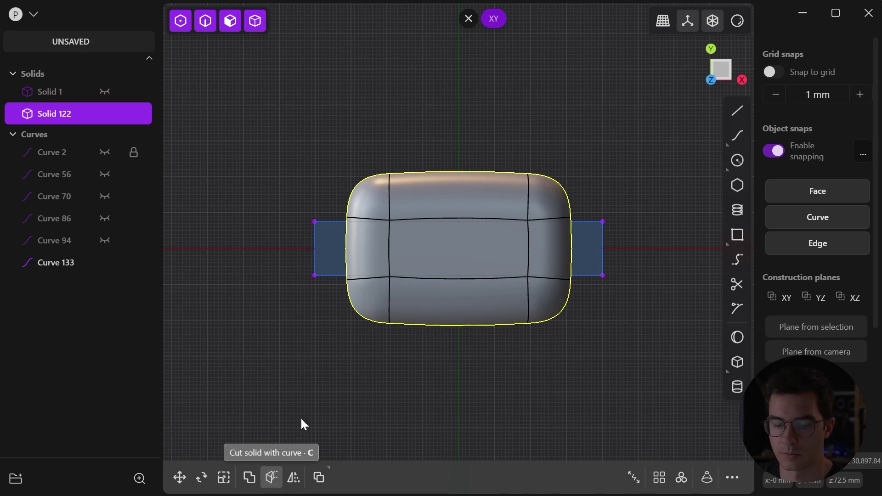
key("c")
left_click(263, 387)
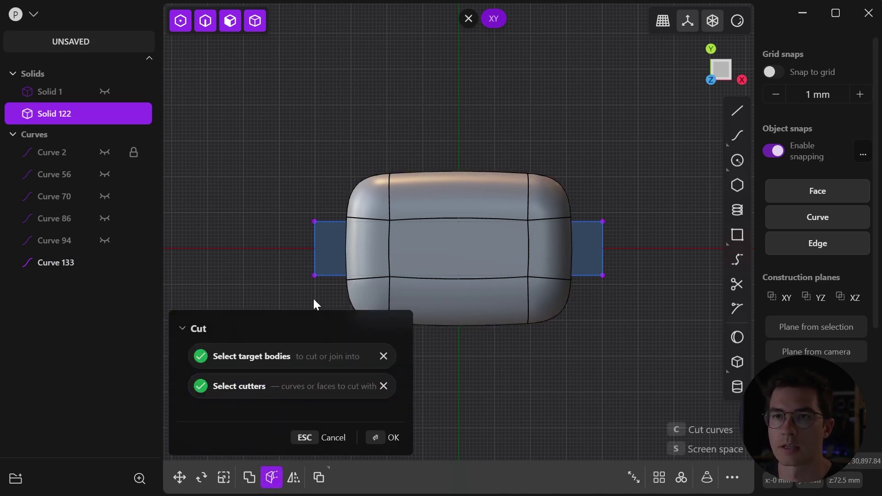
left_click(288, 384)
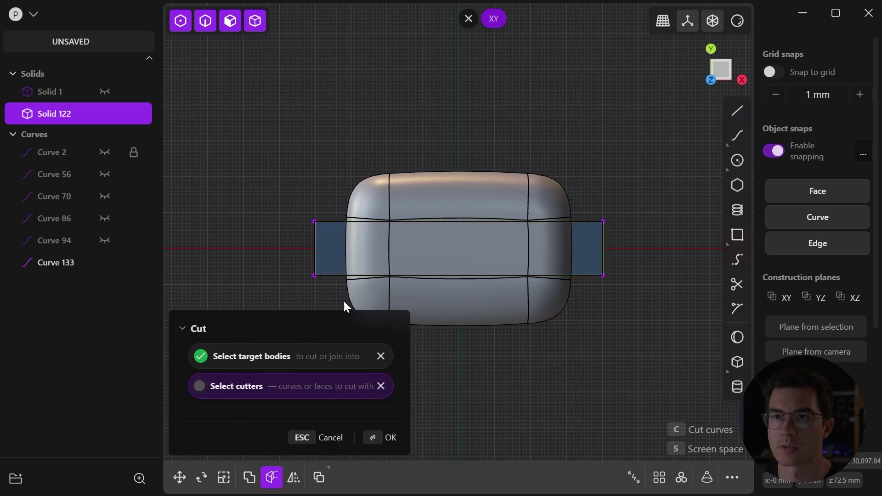
left_click(372, 439)
Check the separated middle and outer solids by selecting them individually, and hide the rectangle curve, Curve 133
middle_click_drag(503, 420, 428, 253)
left_click(496, 202)
left_click(556, 183)
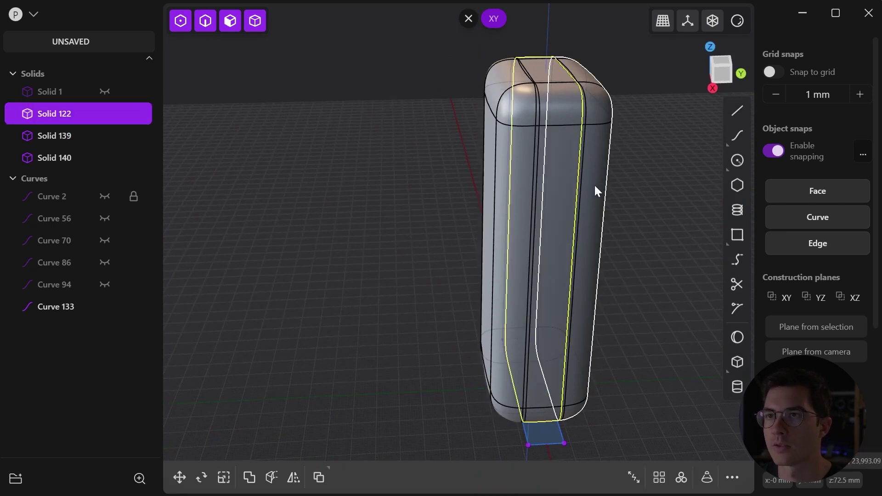
left_click(595, 185)
middle_click_drag(527, 227, 588, 291)
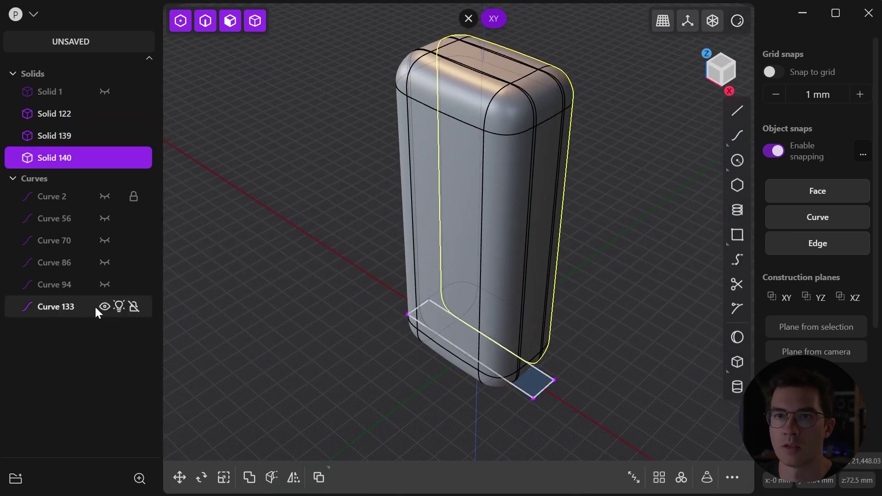
left_click(102, 307)
left_click(288, 282)
Offset the exterior faces of the outer solid, Solid 139, inward with a distance of -1 mm
middle_click_drag(414, 282, 575, 255)
left_click(433, 250)
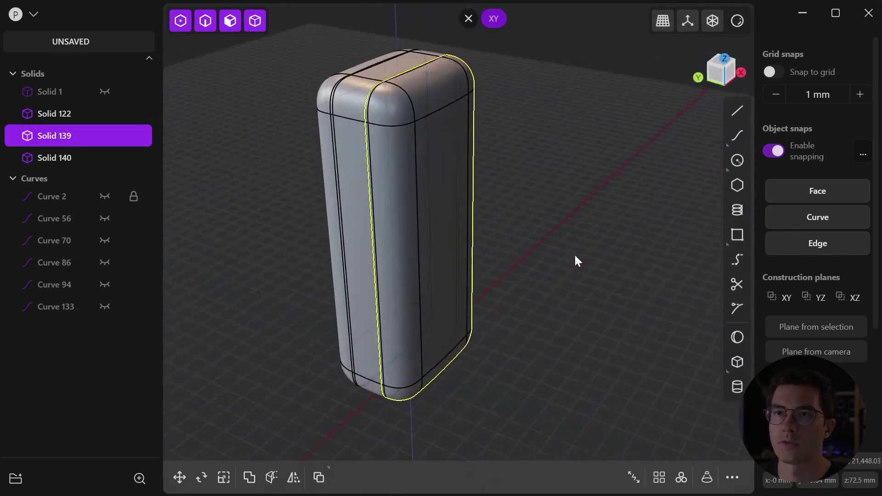
middle_click_drag(488, 256, 524, 266)
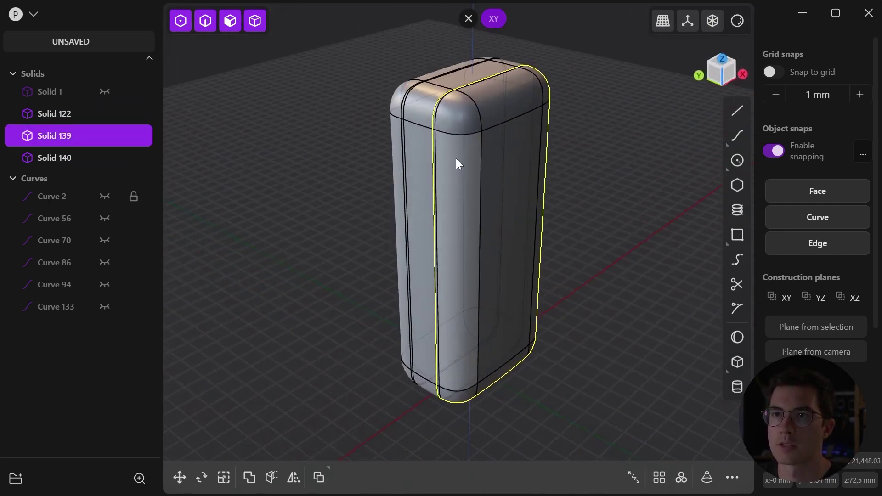
scroll(453, 151, "up", 2)
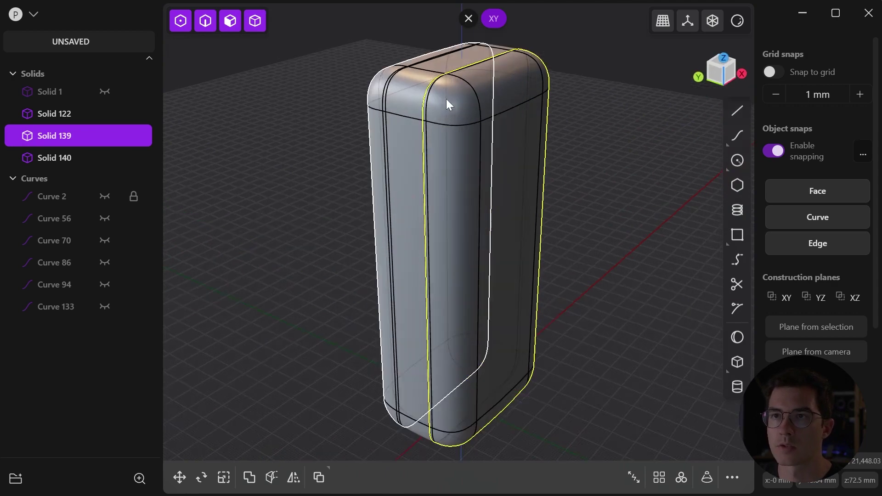
middle_click_drag(448, 105, 451, 138)
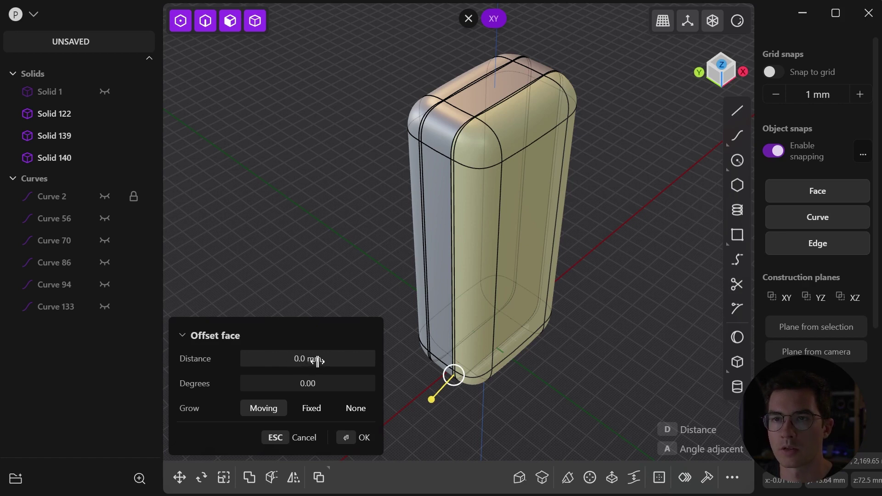
left_click_drag(315, 361, 269, 361)
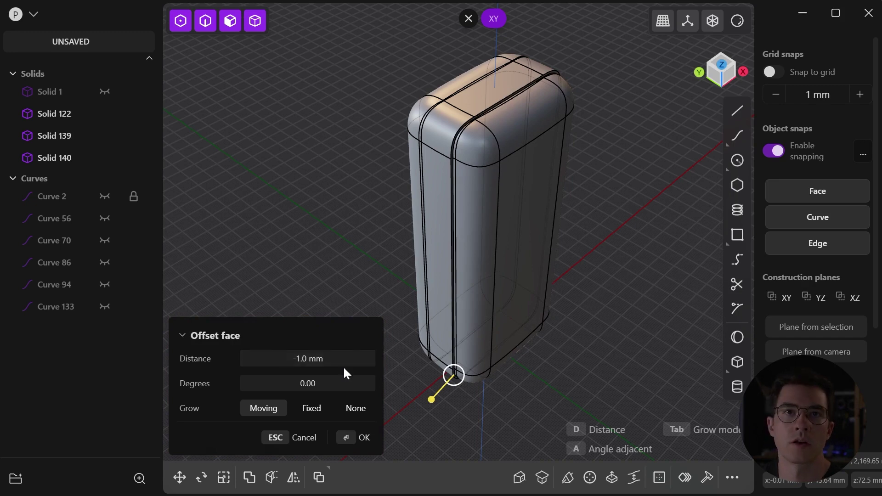
left_click(363, 438)
key("Escape")
Hide the opposite outer half that was not offset, Solid 140
middle_click_drag(366, 238, 454, 298)
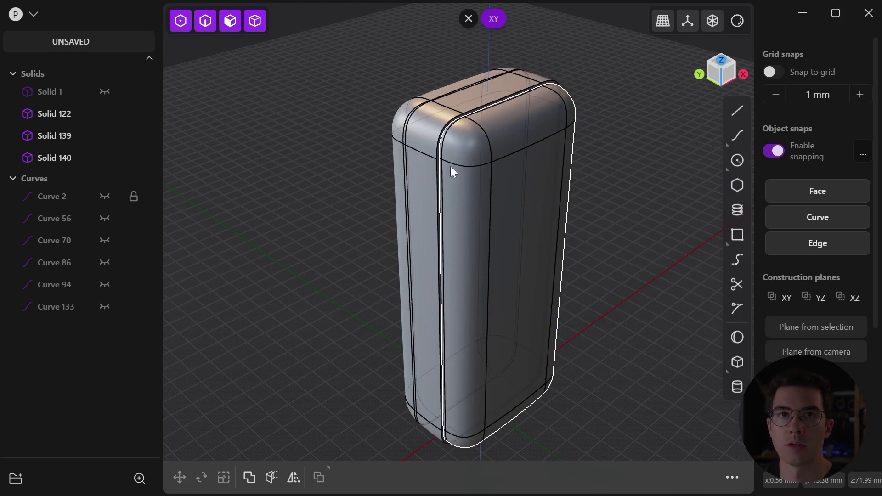
left_click(445, 202)
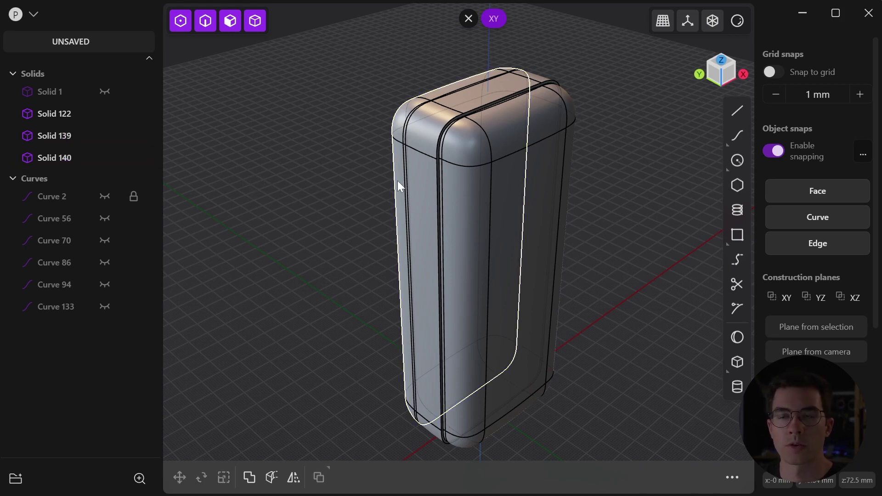
left_click(398, 181)
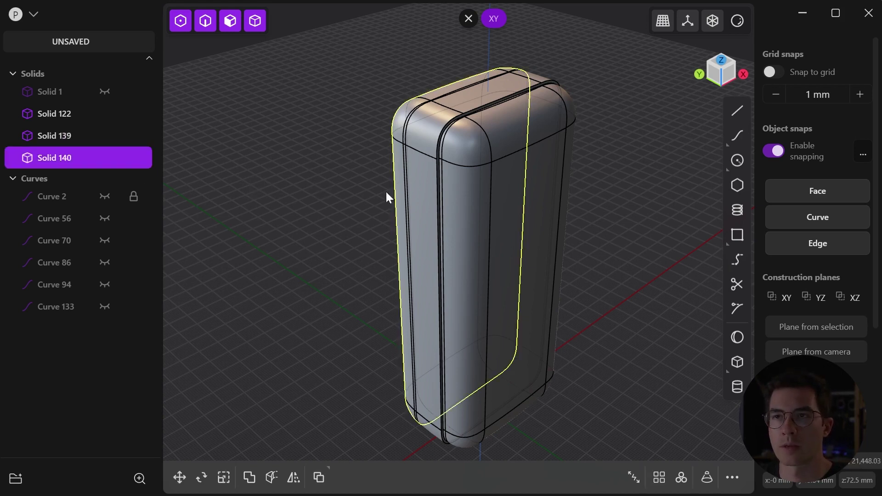
left_click(104, 157)
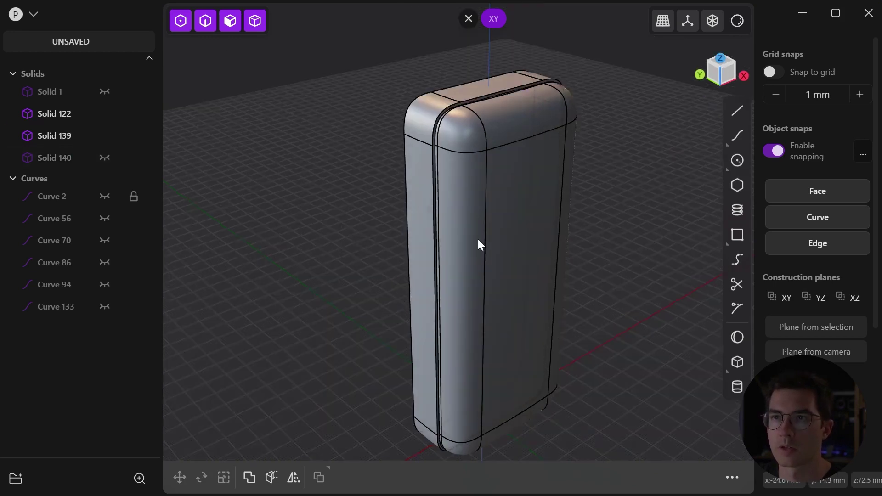
Mirror the offset outer solid, Solid 139, across the middle part to replace the hidden half
left_click(478, 244)
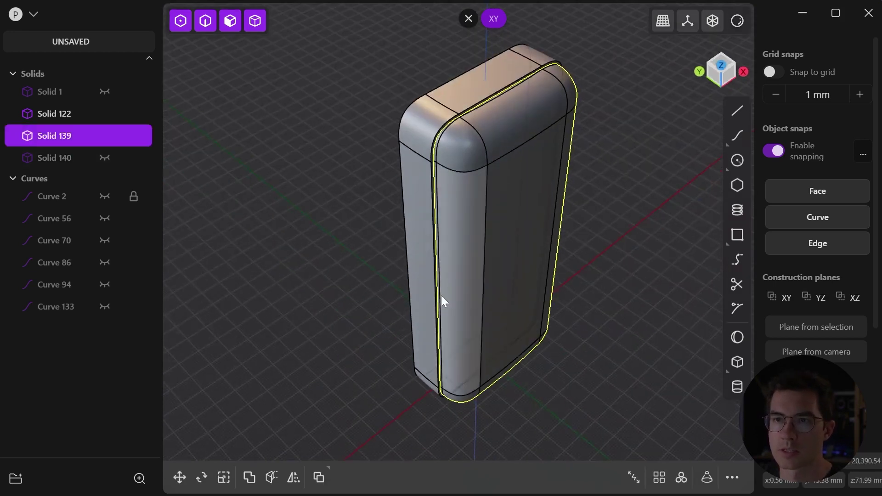
left_click(293, 478)
left_click(554, 368)
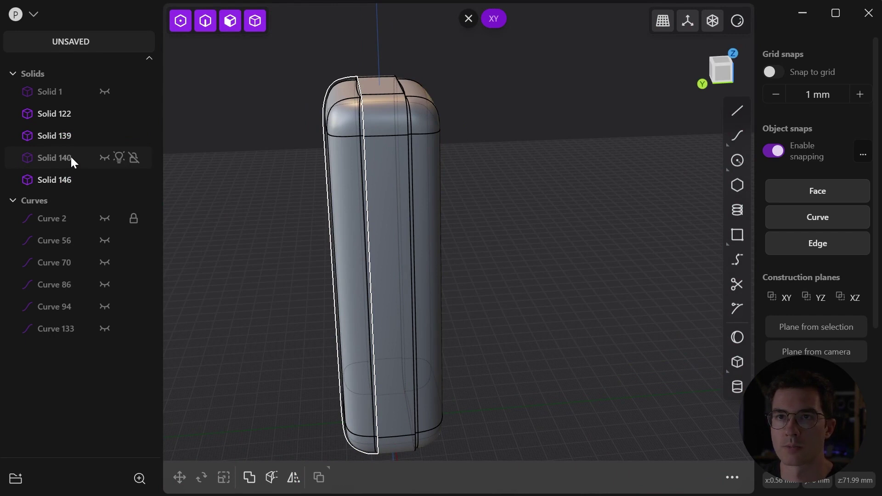
left_click(79, 181)
middle_click_drag(314, 202, 409, 247)
left_click(592, 249)
middle_click_drag(592, 249, 450, 181)
Chamfer the two outline edges of the middle solid with a fillet distance of -1 mm
scroll(415, 117, "up", 5)
scroll(479, 186, "up", 6)
scroll(457, 218, "down", 10)
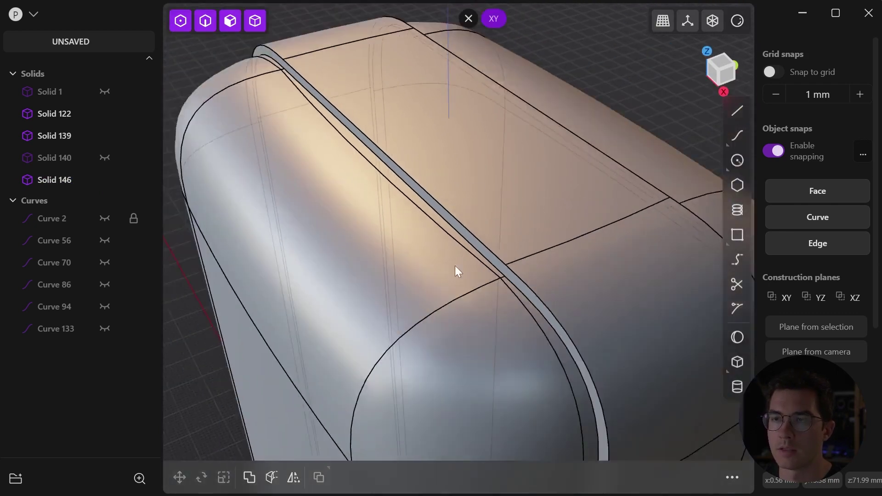
middle_click_drag(433, 237, 405, 217)
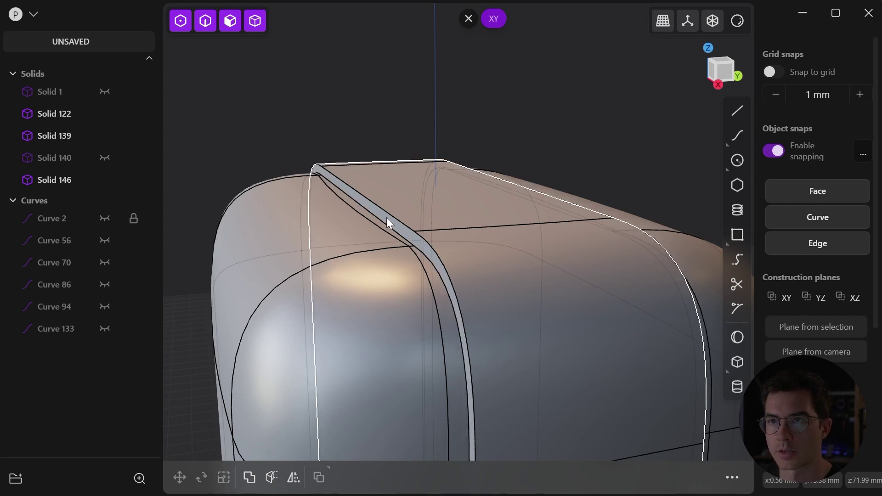
left_click(390, 215)
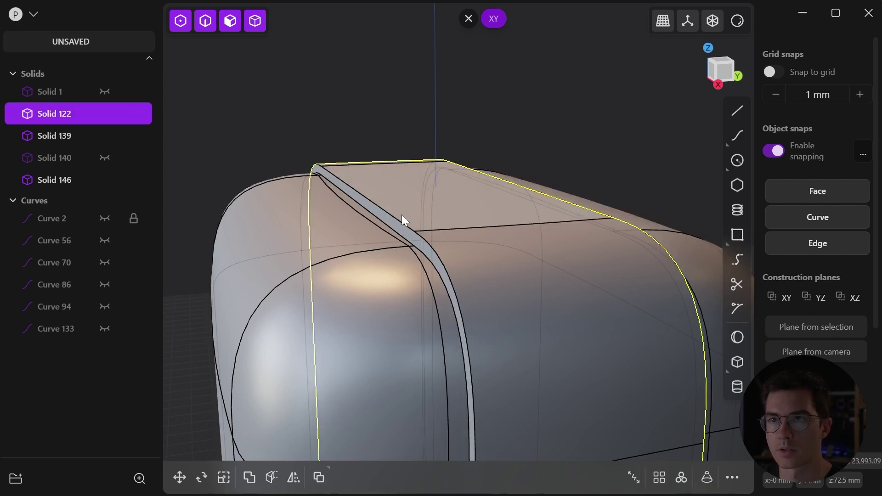
left_click(369, 202)
left_click(553, 200, "shift")
middle_click_drag(442, 197, 443, 210)
left_click_drag(550, 197, 549, 206)
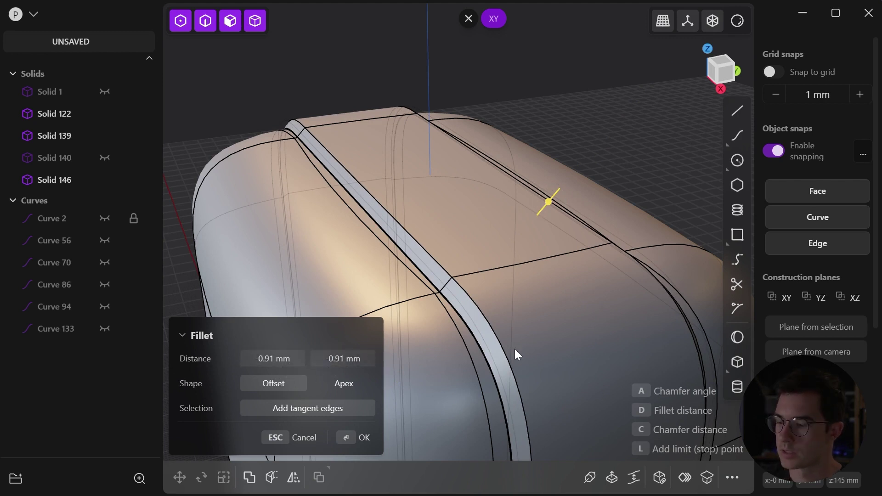
type("d-1")
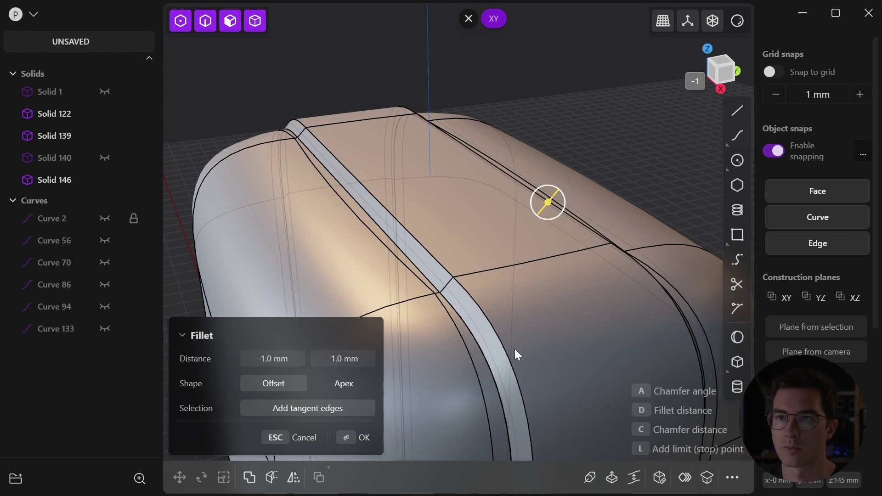
key("Return")
Examine the chamfered edges between the middle and outer solids using the viewport display options
middle_click_drag(626, 141, 731, 28)
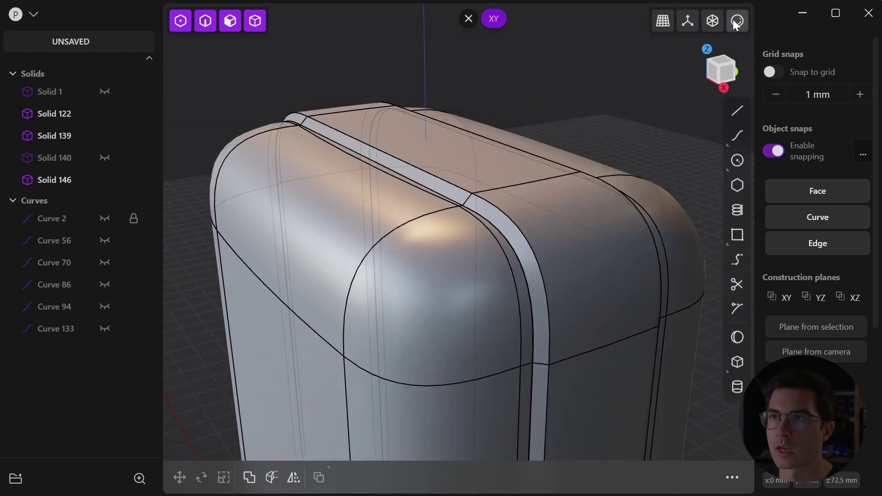
left_click(738, 21)
left_click(701, 57)
mouse_move(573, 126)
middle_mouse_down()
mouse_move(440, 170)
mouse_move(498, 189)
mouse_move(448, 197)
mouse_move(487, 193)
middle_mouse_up()
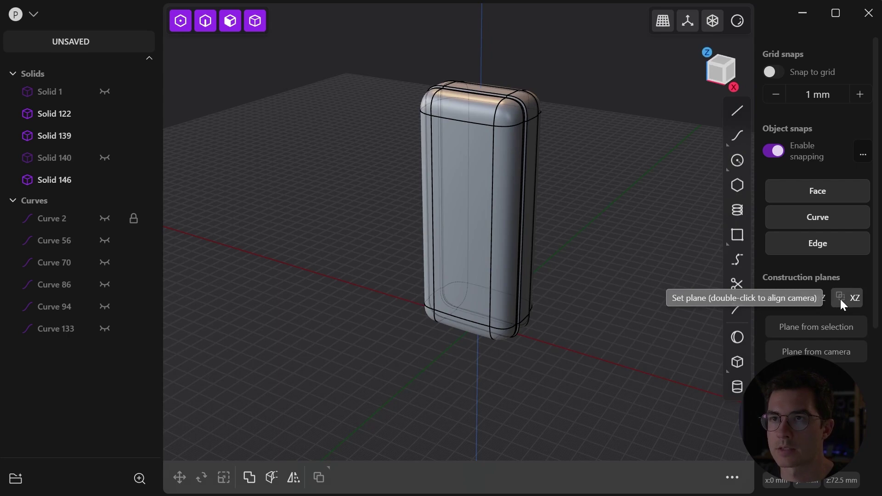
With grid snapping on, draw a horizontal line on the XZ construction plane at 60 mm height, extending past both sides of the body
double_click(840, 299)
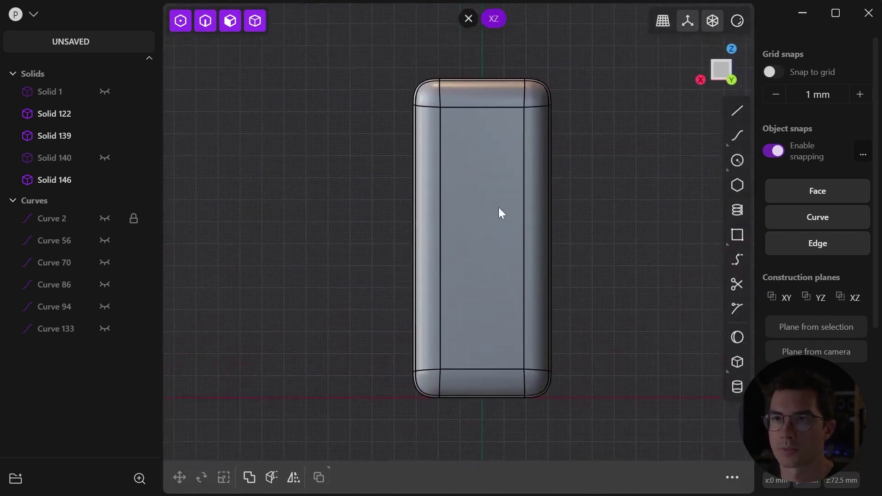
left_click(740, 111)
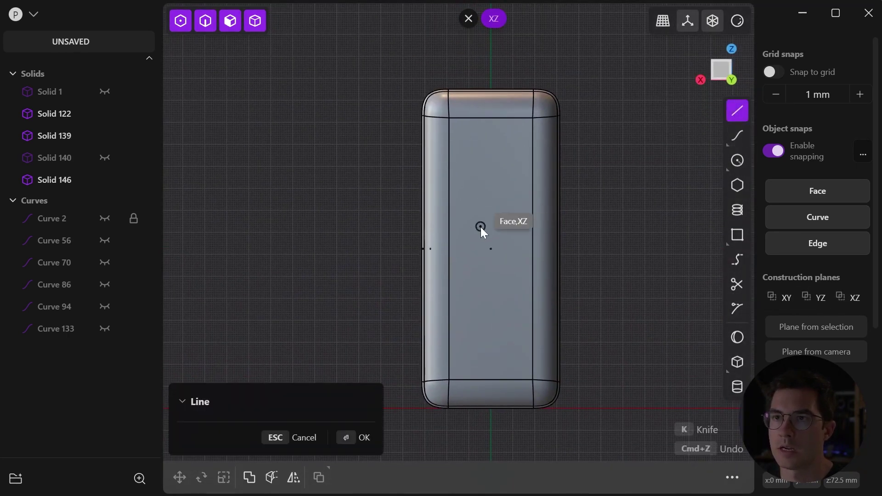
scroll(480, 227, "up", 3)
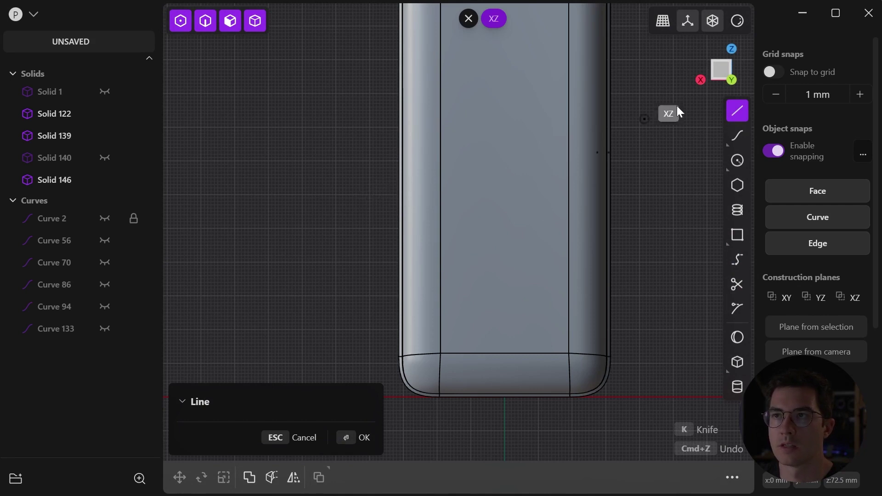
left_click(770, 72)
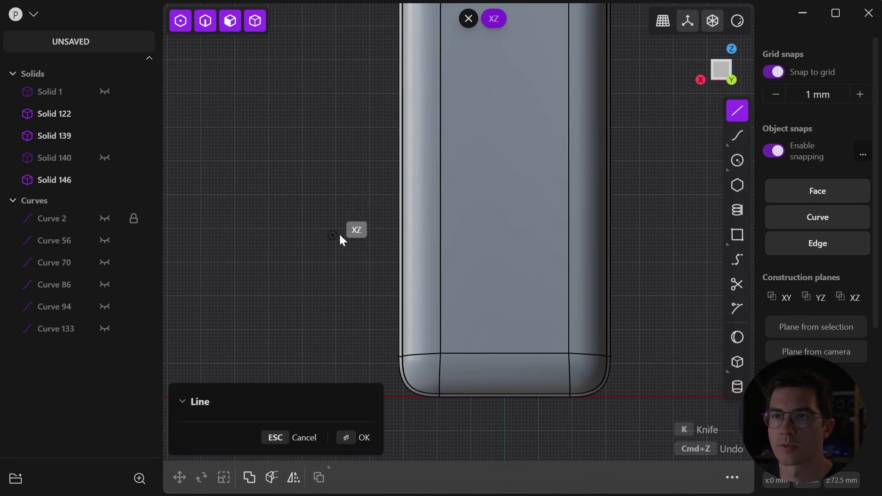
left_click(369, 194)
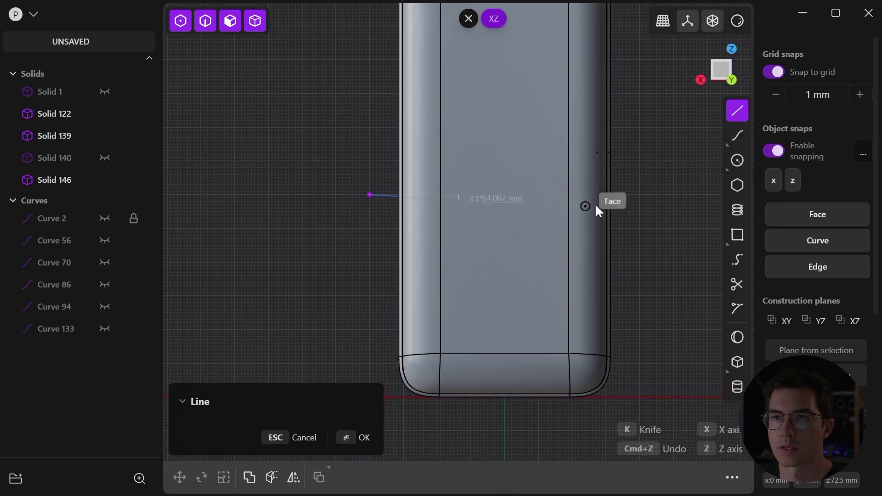
left_click(640, 195)
right_click(676, 239)
middle_click_drag(675, 243, 672, 250)
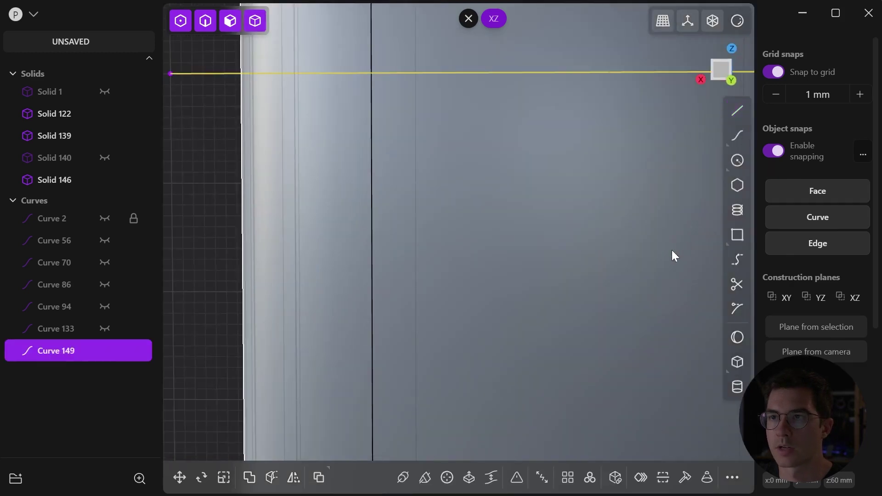
scroll(423, 235, "down", 6)
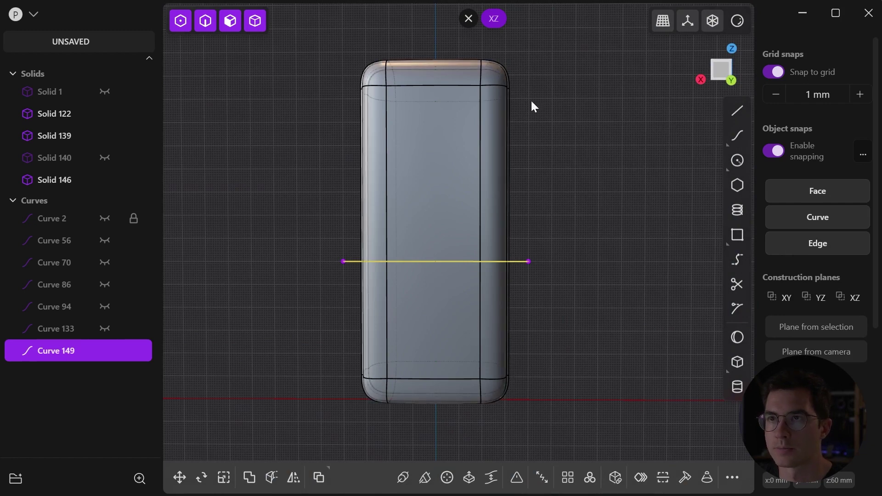
left_click(471, 21)
Extrude the horizontal line 32 mm symmetrically in both directions through the body
middle_click_drag(546, 205, 477, 277)
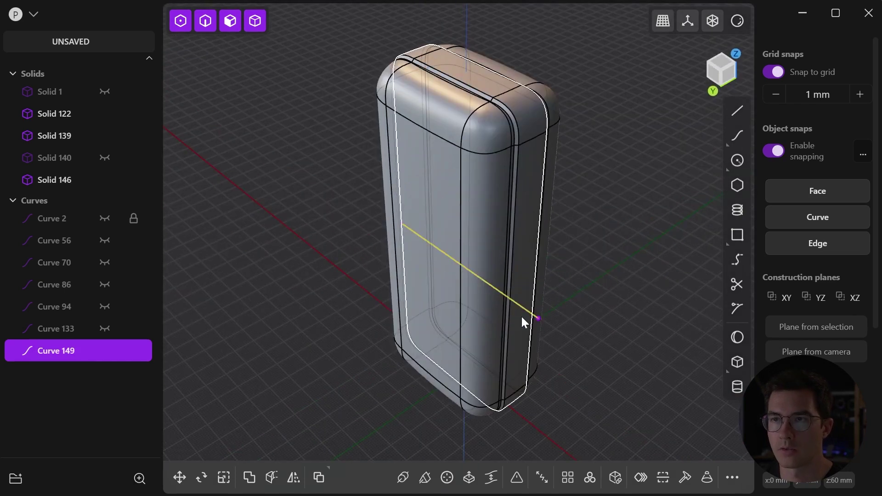
key("e")
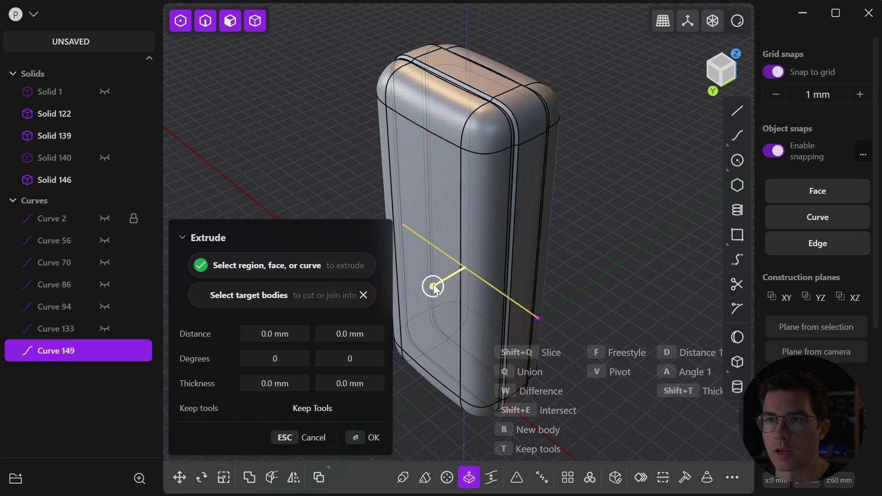
middle_click_drag(454, 288, 519, 232, "shift")
left_click_drag(476, 223, 411, 257)
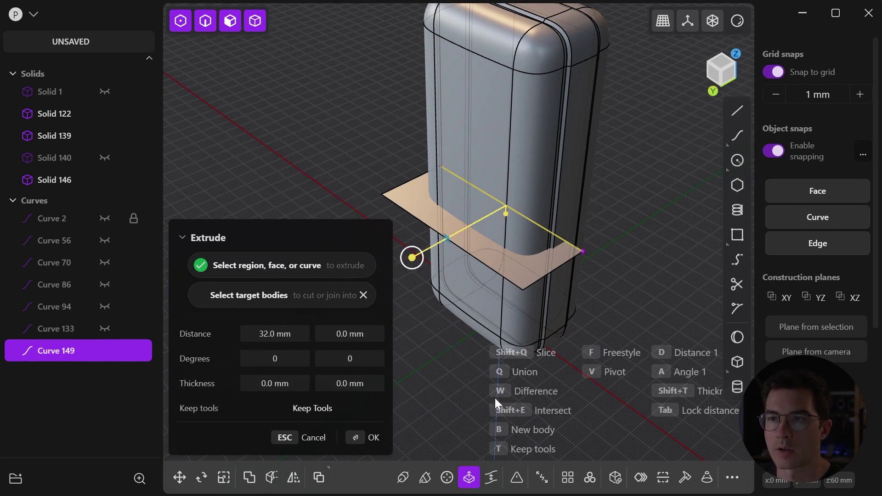
left_click(662, 412)
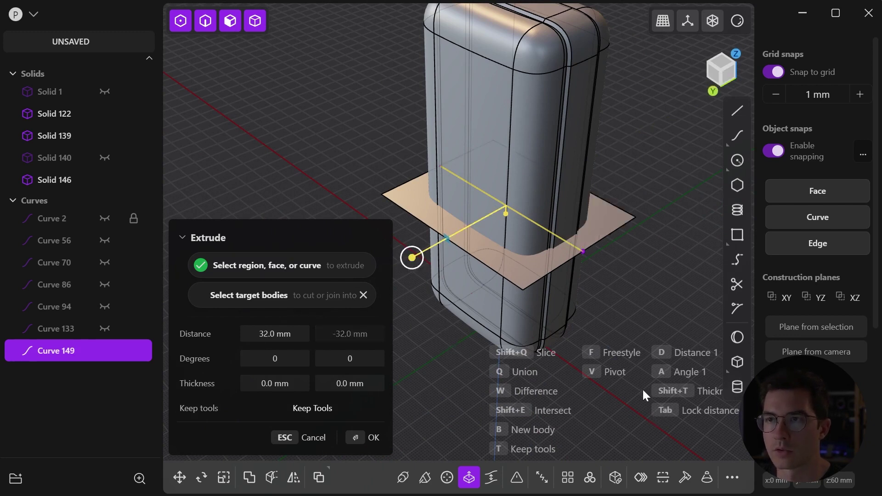
Give the extruded sheet a thickness of 0.1 mm on each side and complete the extrusion
middle_click_drag(580, 300, 479, 255)
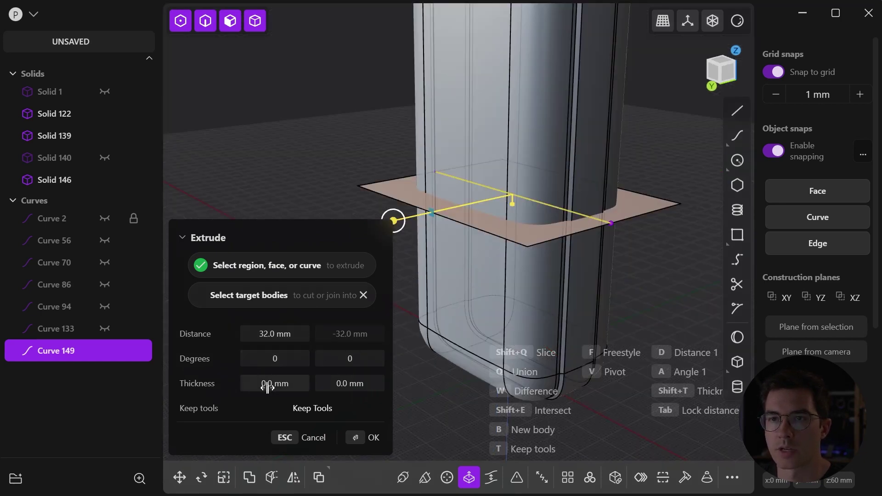
mouse_move(268, 385)
left_mouse_down()
mouse_move(282, 385)
mouse_move(270, 385)
left_mouse_up()
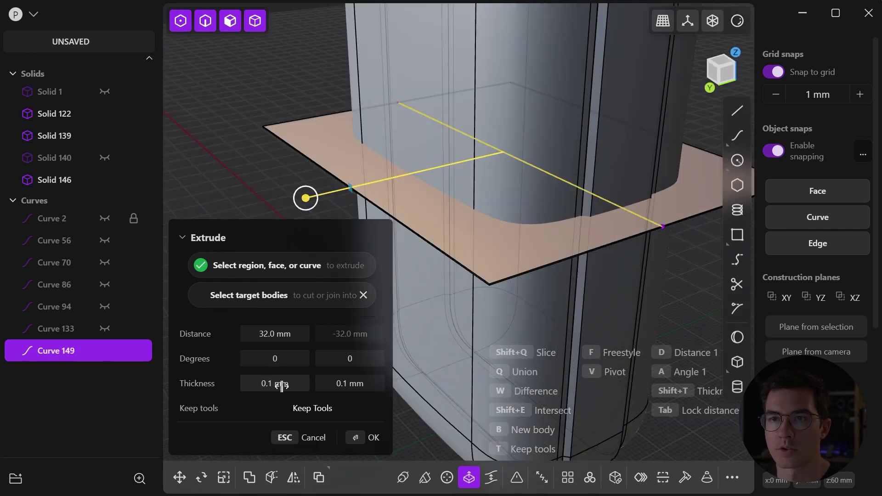
mouse_move(530, 289)
middle_mouse_down()
mouse_move(538, 258)
mouse_move(537, 280)
middle_mouse_up()
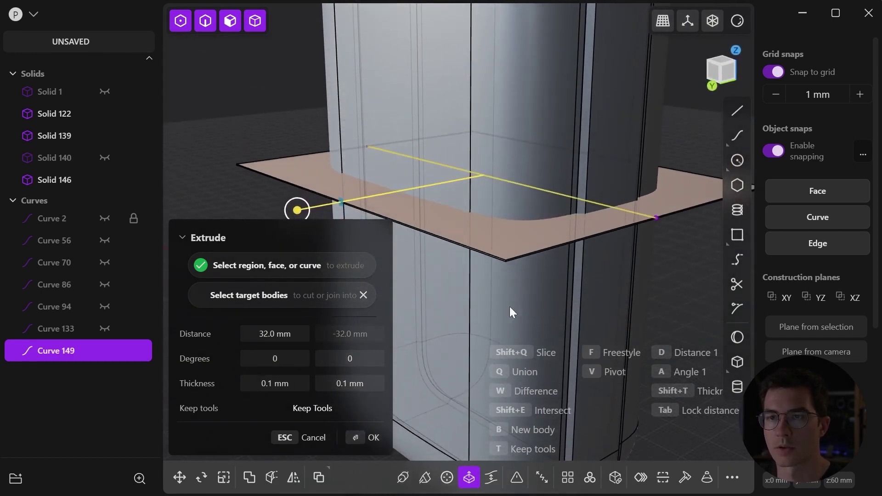
left_click(370, 437)
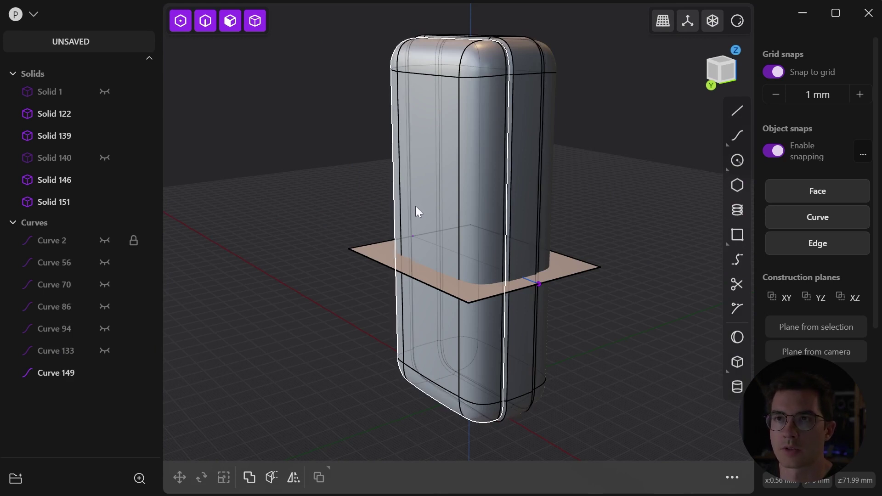
Cut the front outer shell with the thin horizontal slab using a Boolean difference, keeping the slab as a reusable tool
left_click(416, 209)
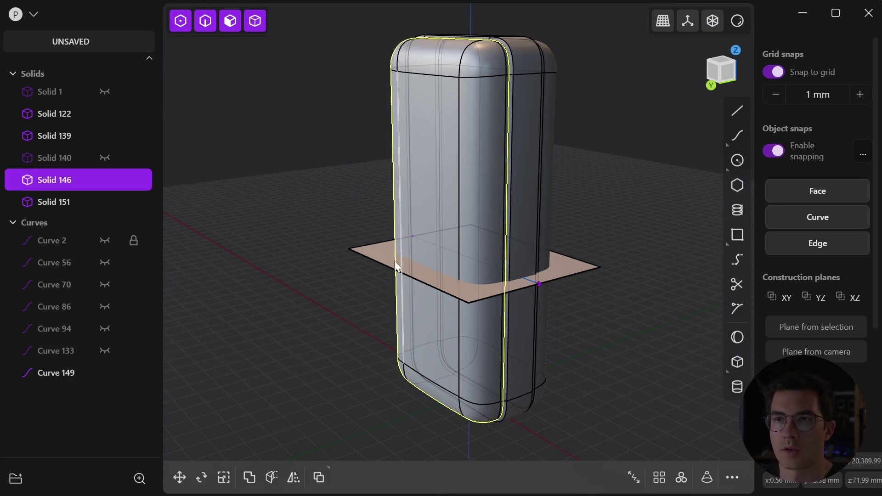
left_click(371, 253)
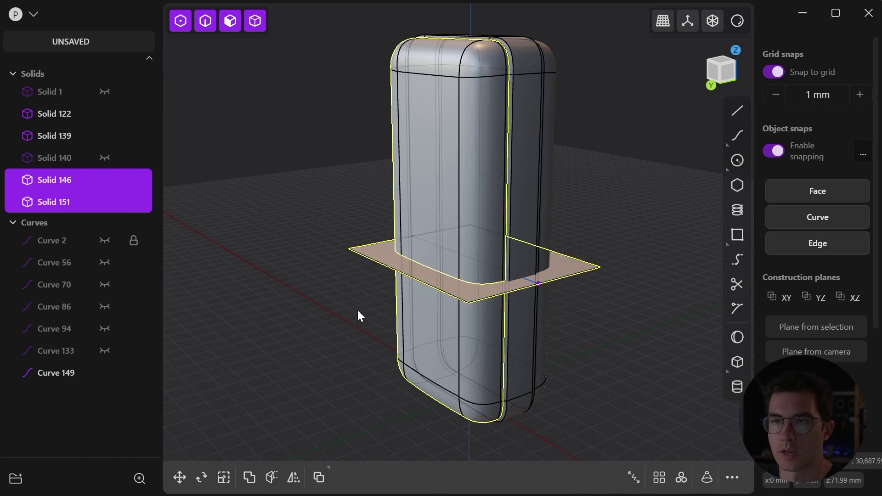
key("b")
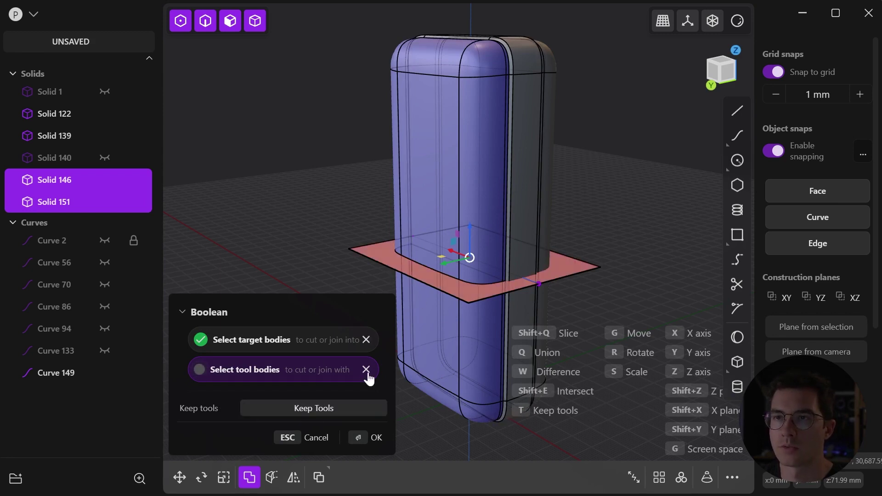
left_click(370, 438)
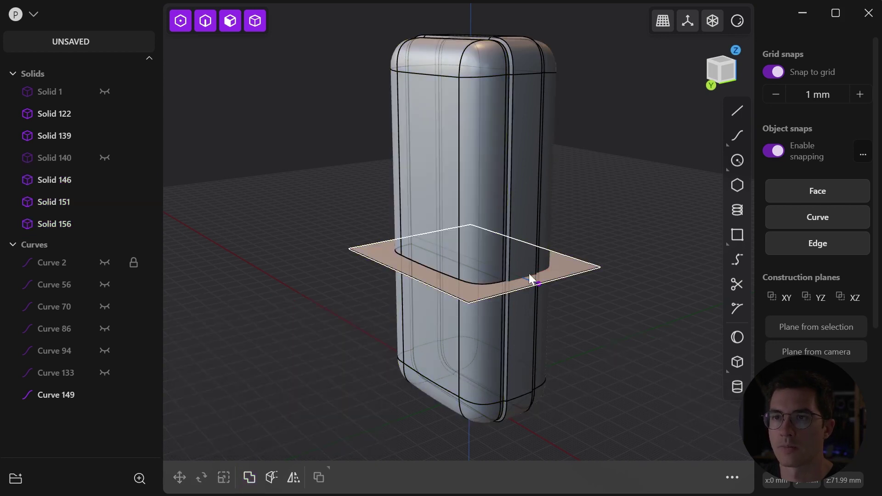
Cut the rear outer shell with the same thin horizontal slab, without keeping the tool body
left_click(551, 230)
left_click(575, 273, "shift")
key("q")
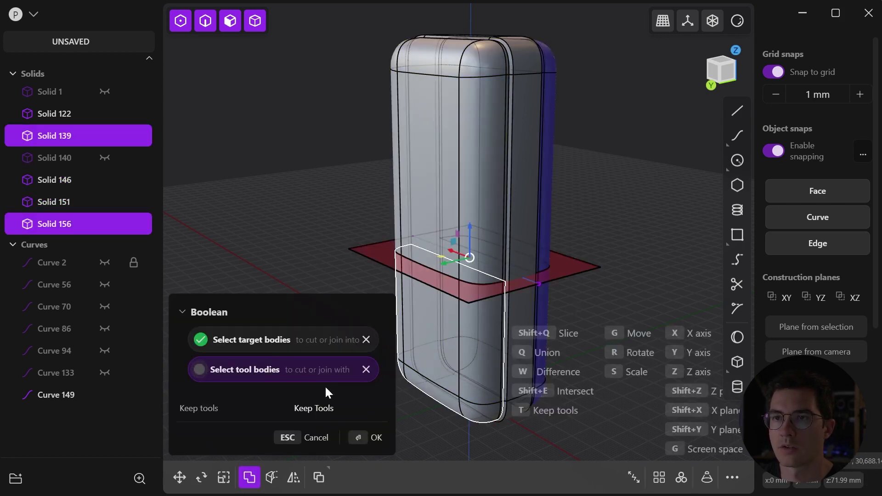
left_click(371, 439)
left_click(321, 287)
Hide the leftover horizontal line and turn off X-ray display to inspect the gap in the outer shells
middle_click_drag(547, 267, 514, 244)
middle_click_drag(400, 240, 485, 343)
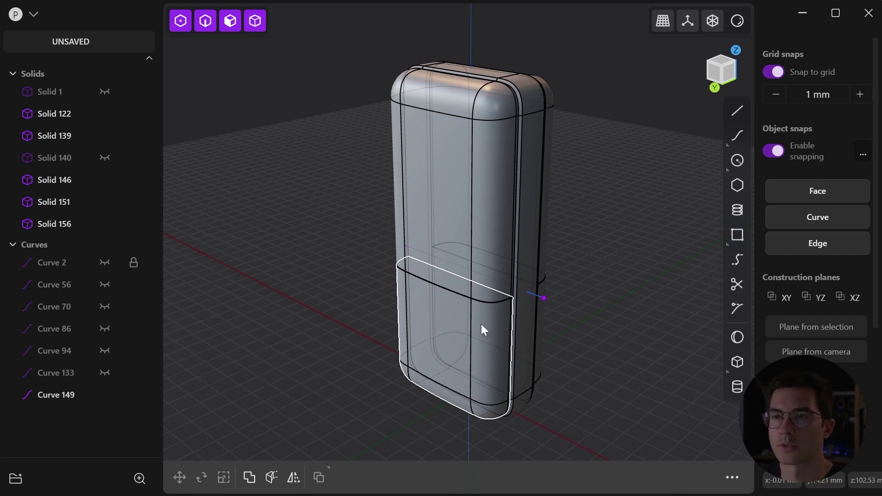
middle_click_drag(462, 336, 466, 368)
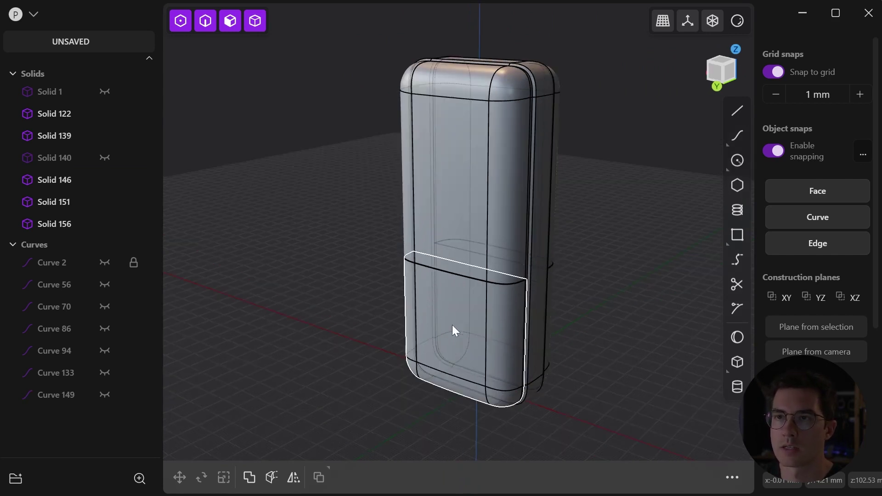
left_click(712, 23)
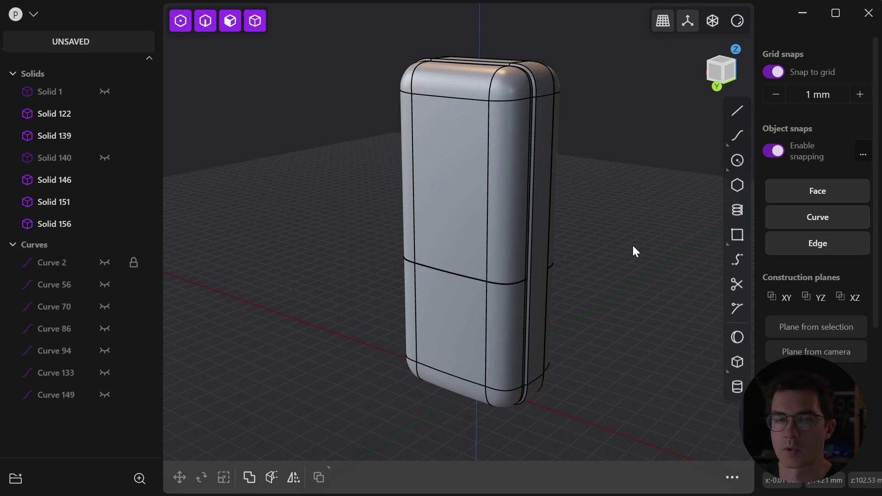
middle_click_drag(627, 250, 524, 321)
scroll(529, 303, "up", 3)
middle_click_drag(532, 285, 367, 304)
scroll(547, 306, "down", 3)
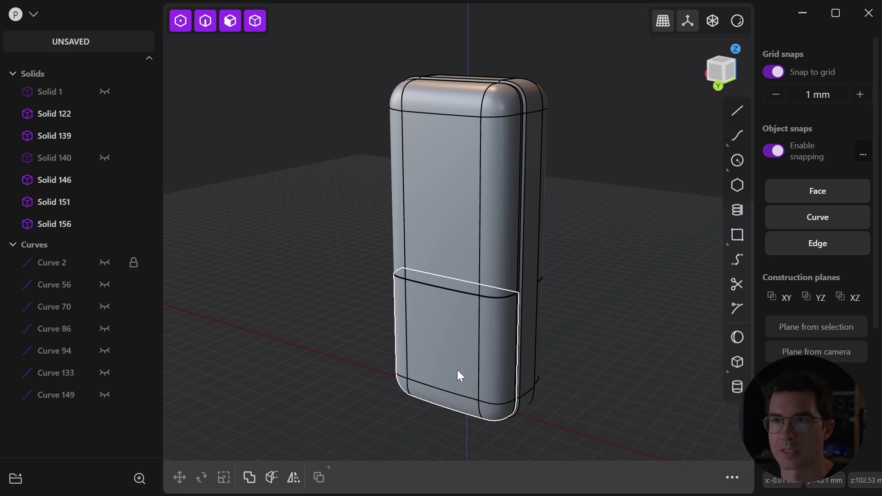
Activate the XZ construction plane to face the front of the body and turn X-ray display back on
double_click(843, 296)
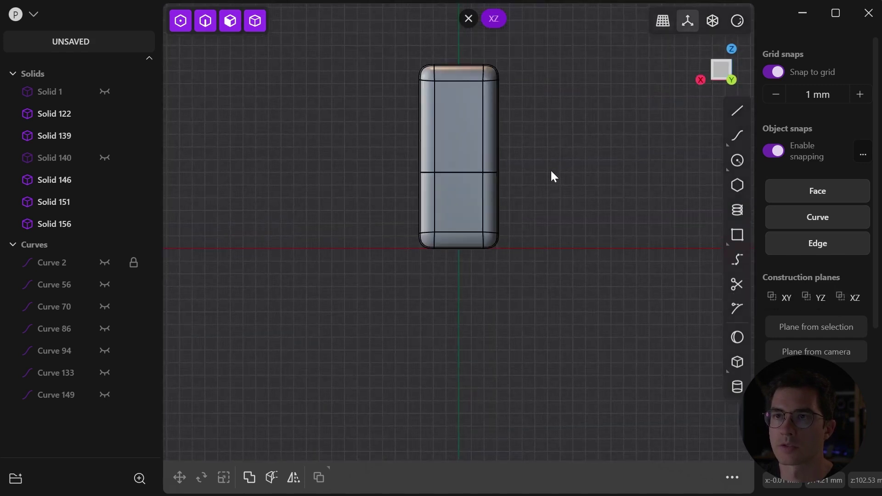
middle_click_drag(551, 171, 532, 263, "shift")
scroll(485, 234, "up", 5)
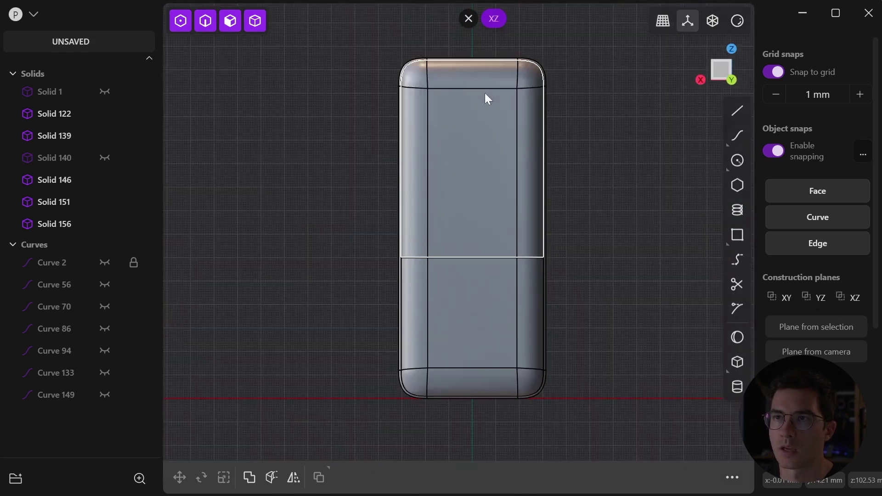
left_click(707, 23)
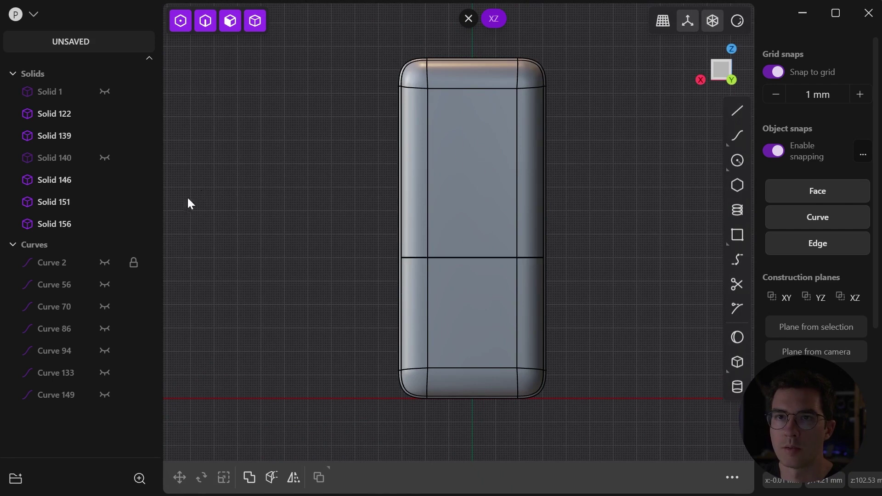
Draw a 15 mm diameter circle snapped to the center of the upper front face on the XZ plane
left_click(738, 160)
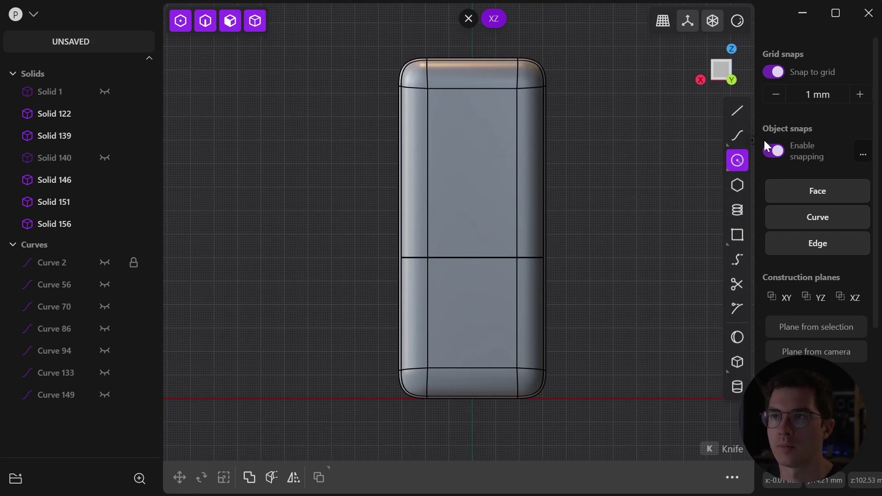
left_click(773, 152)
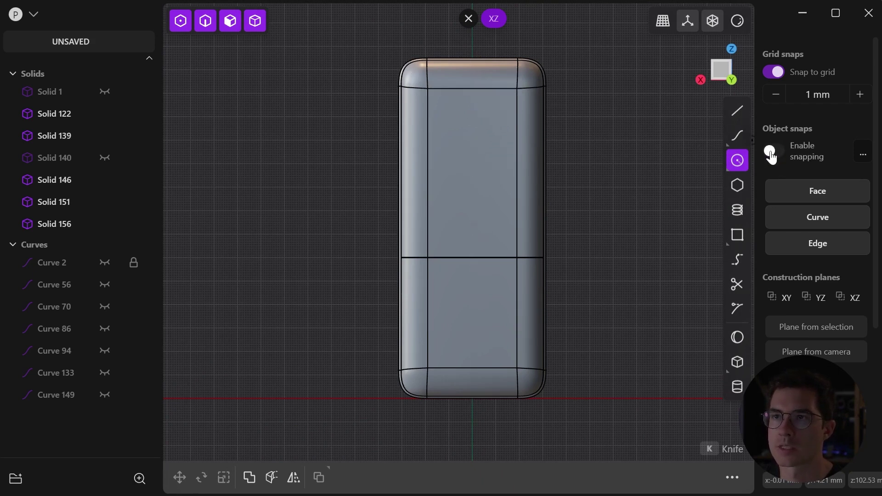
left_click(773, 152)
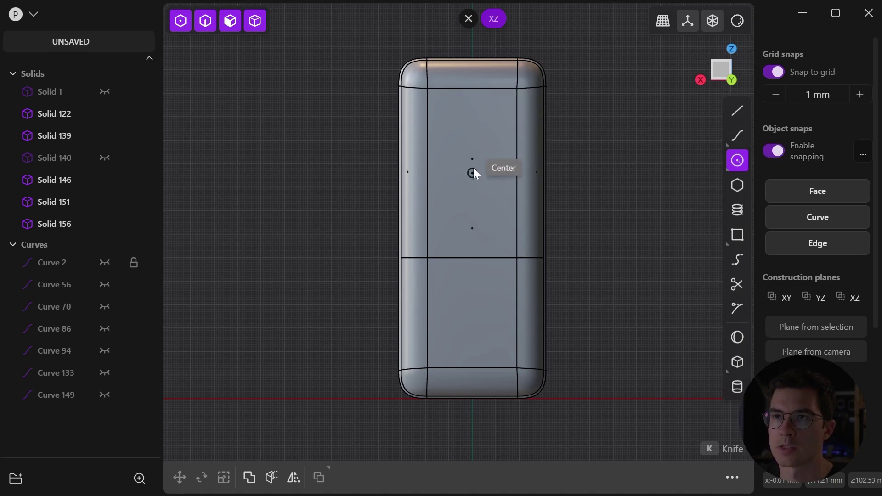
scroll(475, 175, "up", 2)
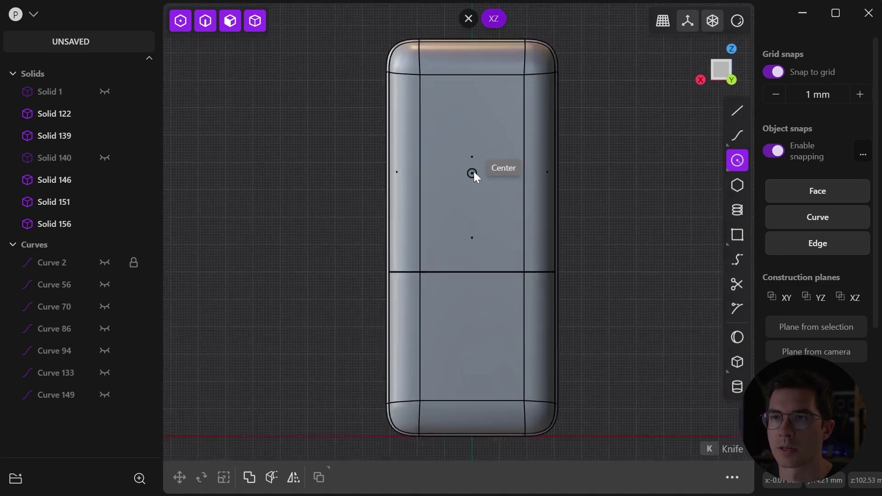
left_click(473, 174)
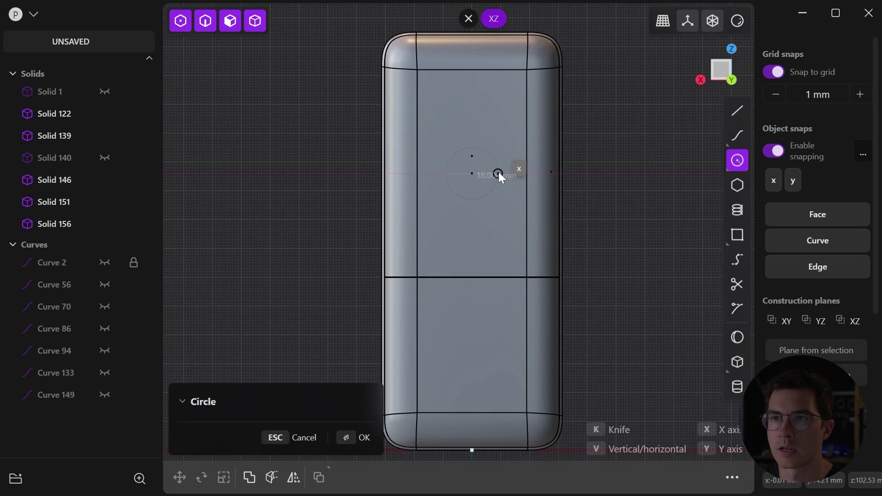
key("Tab")
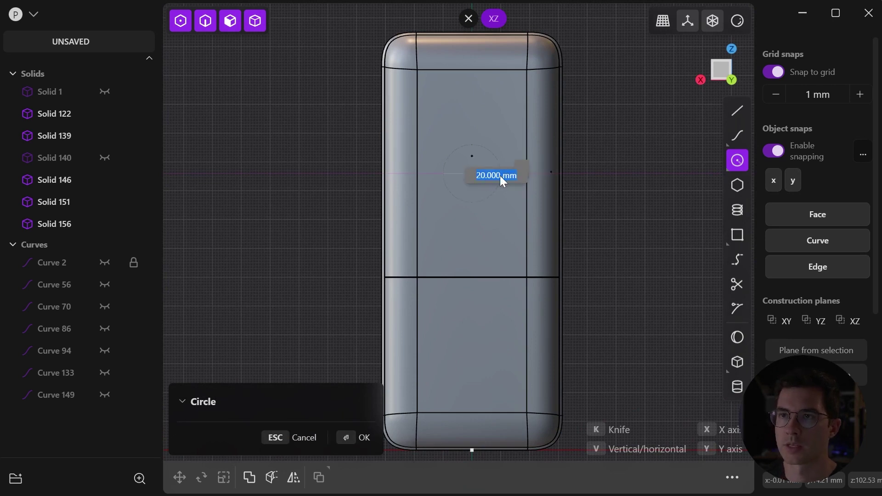
key("Return")
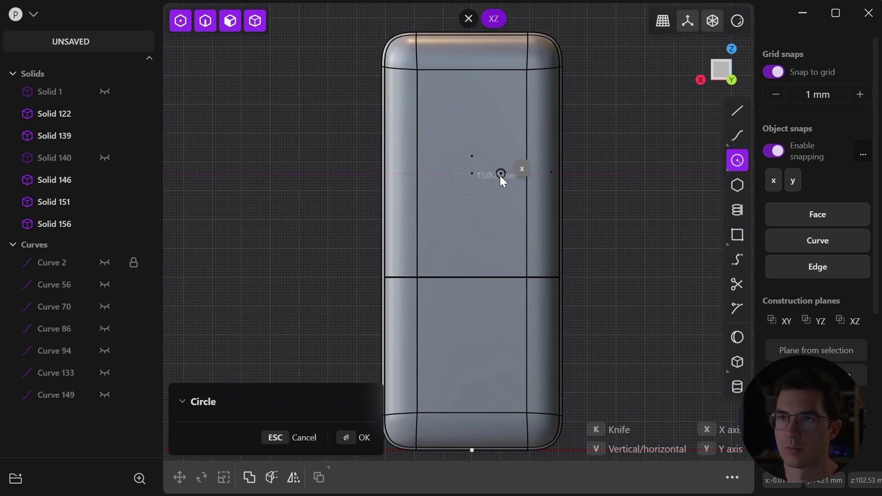
left_click(500, 175)
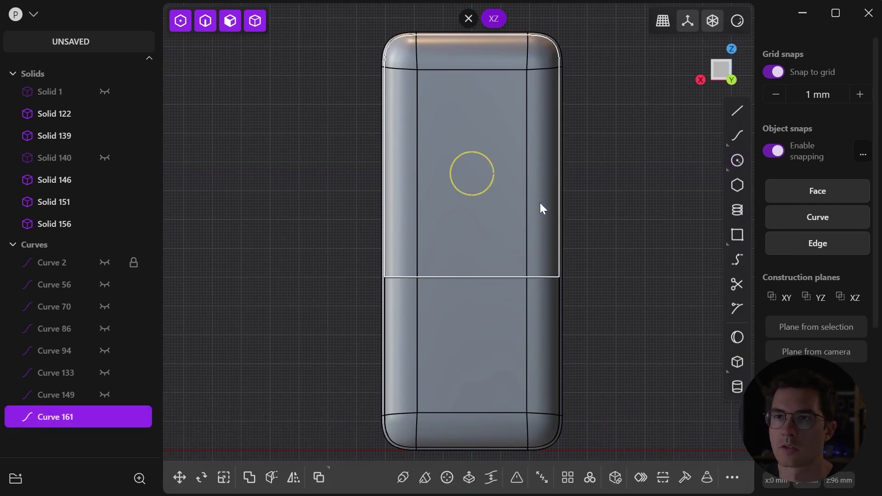
Move the circle 26.9 mm along Y and 26.55 mm along Z, placing it in front of the body near its upper end
middle_click_drag(519, 197, 537, 271)
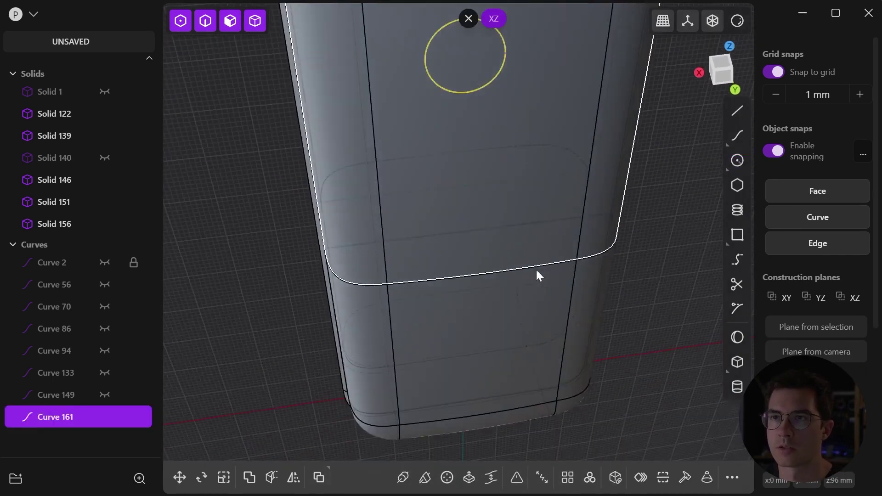
middle_click_drag(513, 209, 539, 250)
key("g")
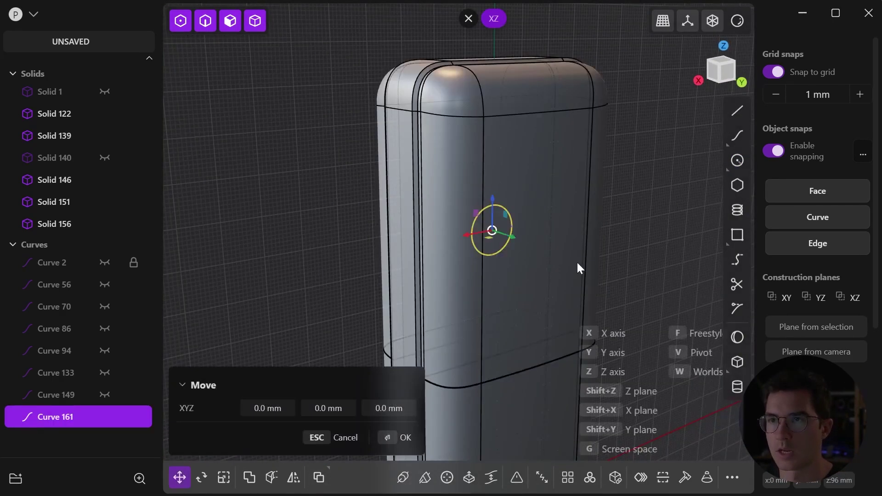
scroll(537, 268, "up", 2)
left_click_drag(471, 214, 569, 153)
middle_click_drag(546, 162, 509, 181)
left_click_drag(508, 181, 509, 158)
middle_click_drag(509, 158, 525, 229)
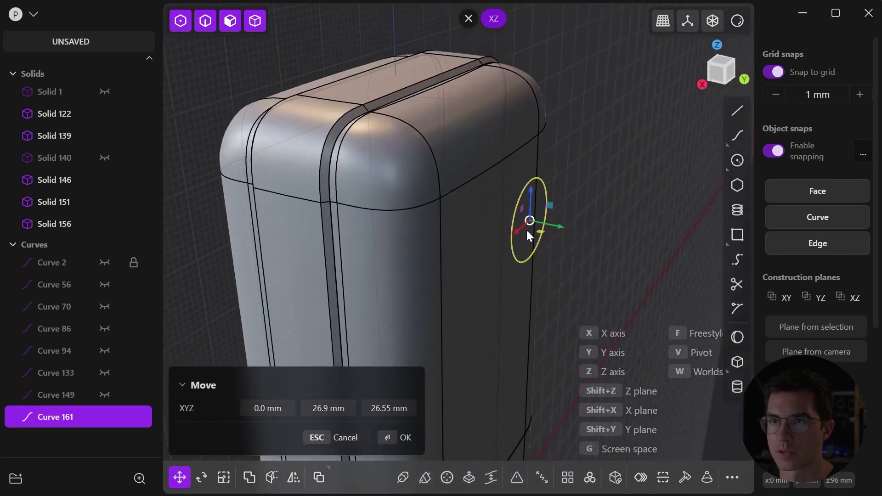
left_click(404, 438)
left_click(630, 259)
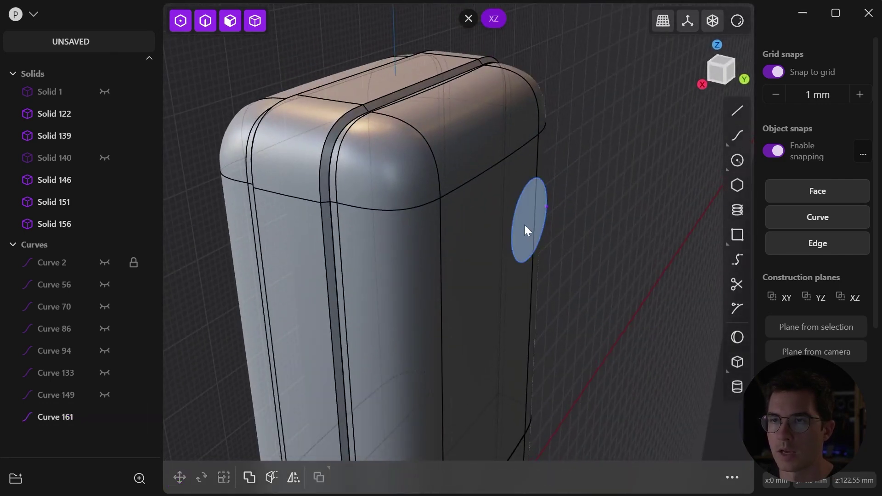
middle_click_drag(528, 231, 534, 233)
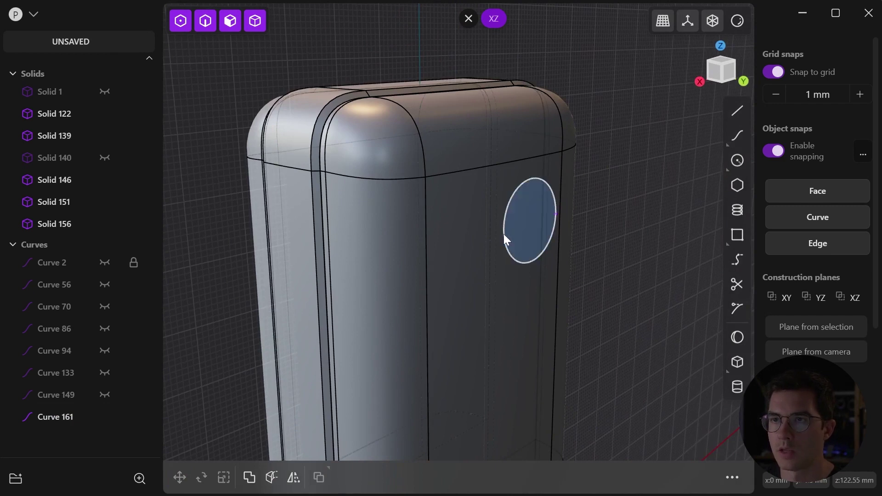
left_click(522, 230)
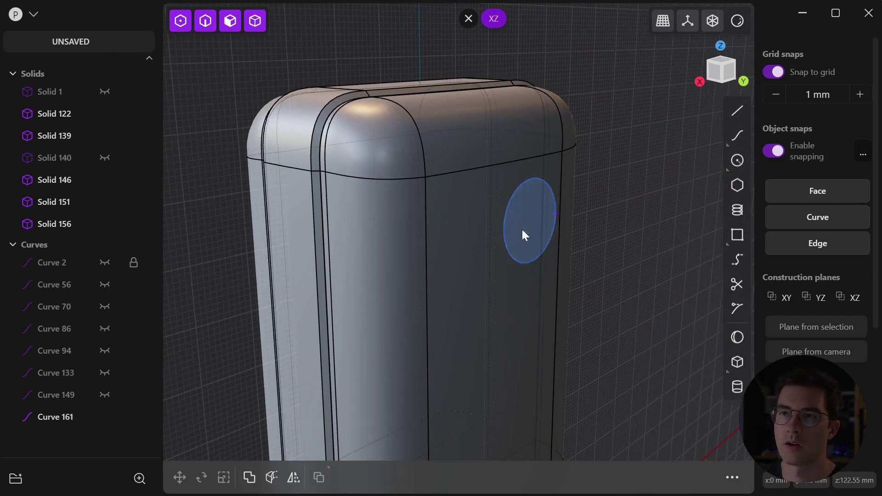
key("e")
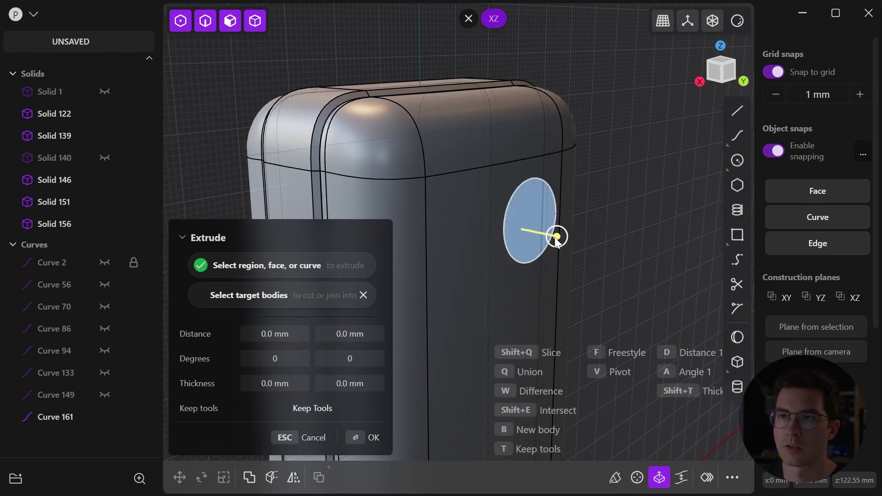
mouse_move(557, 237)
left_mouse_down()
mouse_move(518, 240)
mouse_move(563, 226)
left_mouse_up()
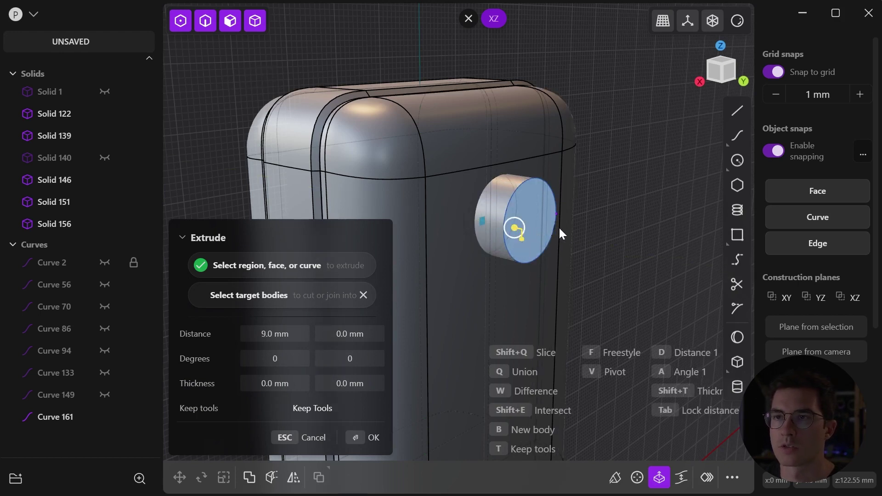
key("Escape")
left_click(507, 250)
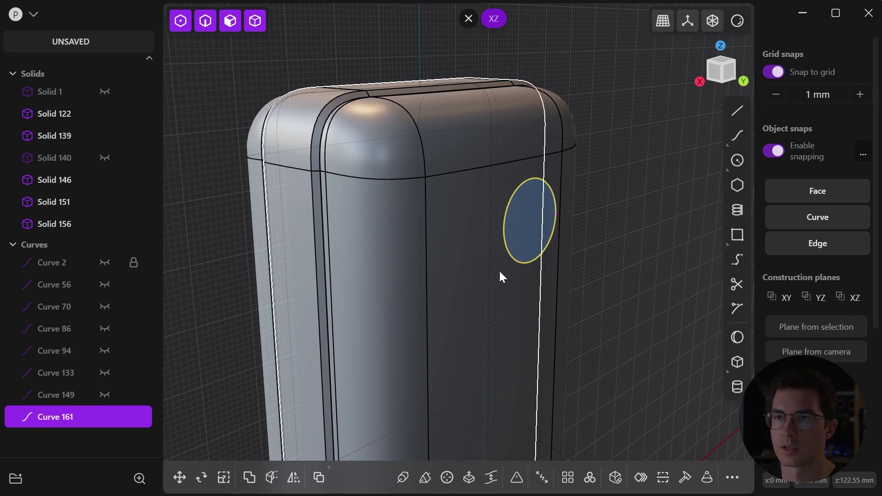
key("x")
left_click_drag(561, 229, 590, 218)
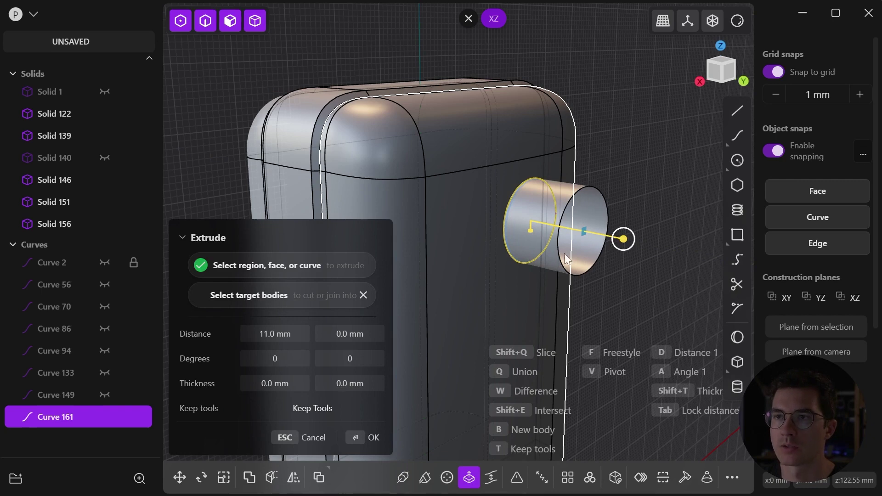
key("Escape")
Extrude the circular region 9 mm into the body, cutting a round hole in the upper front outer shell
left_click(534, 226)
key("e")
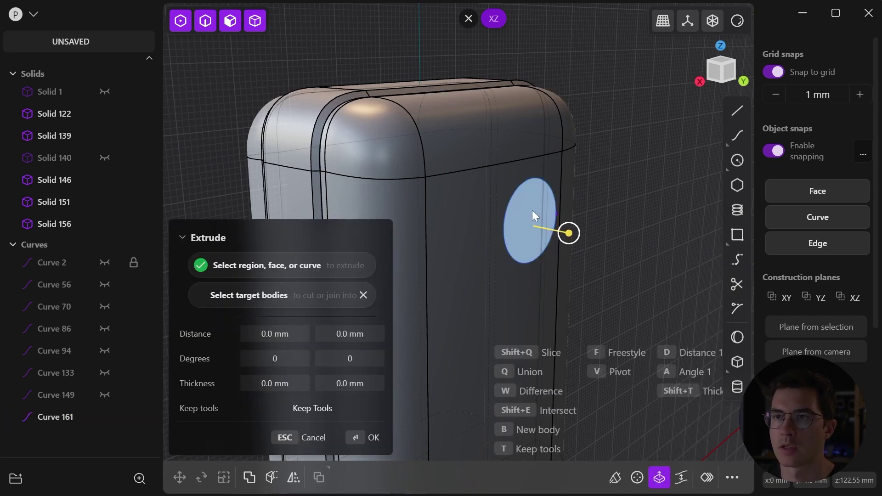
left_click_drag(568, 233, 522, 234)
middle_click_drag(522, 235, 485, 266)
left_click(251, 297)
left_click(477, 255)
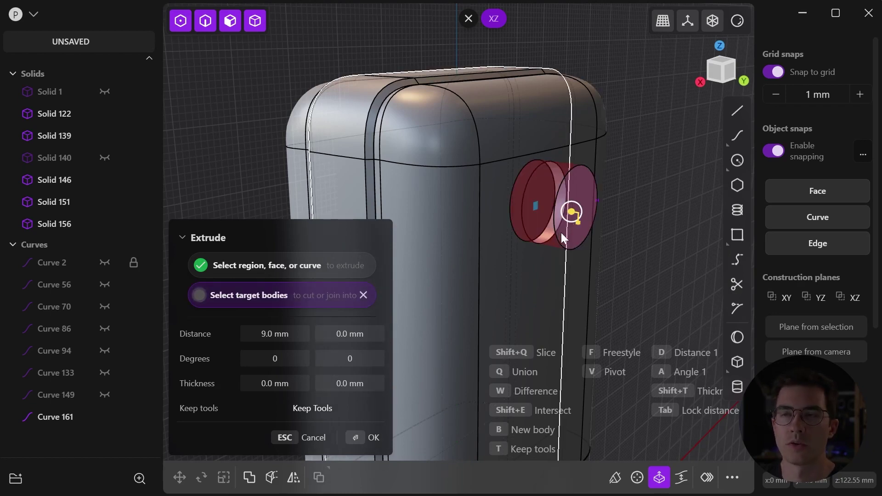
left_click(360, 441)
key("e")
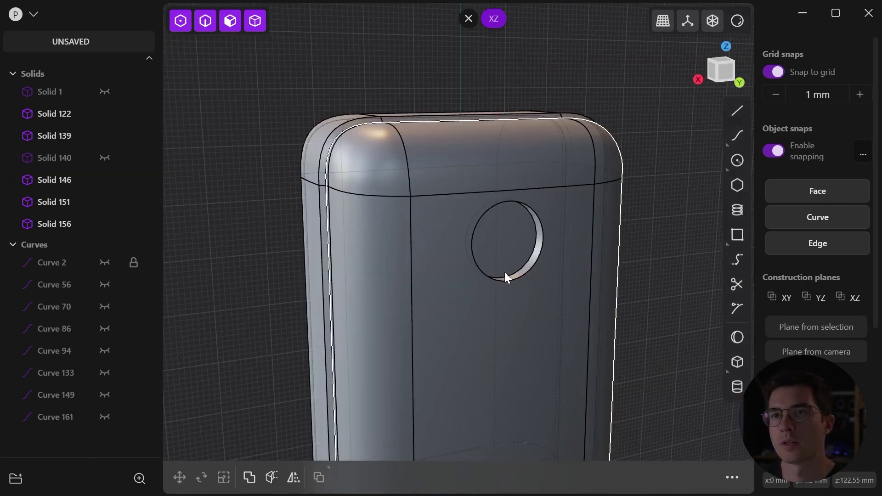
Fillet the front edge of the round hole with a 2.0 mm distance on both sides
scroll(506, 271, "up", 6)
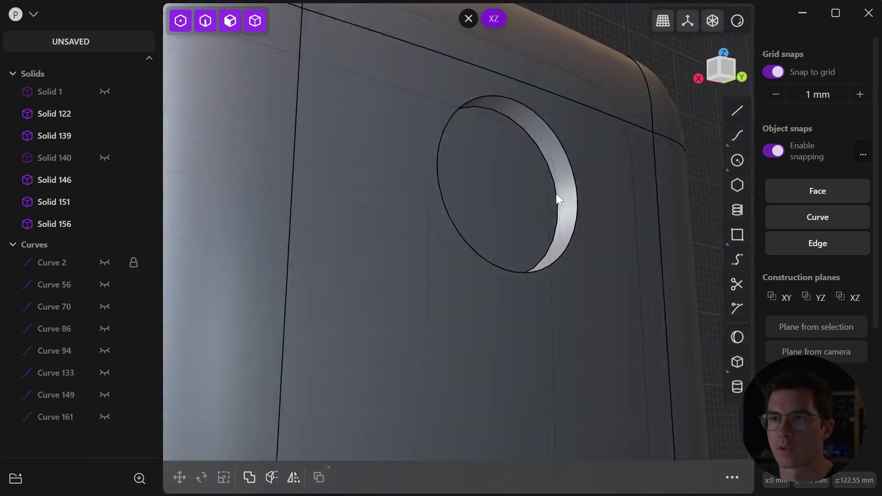
scroll(565, 186, "down", 3)
left_click(575, 186)
key("f")
mouse_move(573, 189)
middle_mouse_down()
mouse_move(550, 228)
mouse_move(558, 208)
mouse_move(539, 204)
mouse_move(591, 190)
mouse_move(582, 189)
middle_mouse_up()
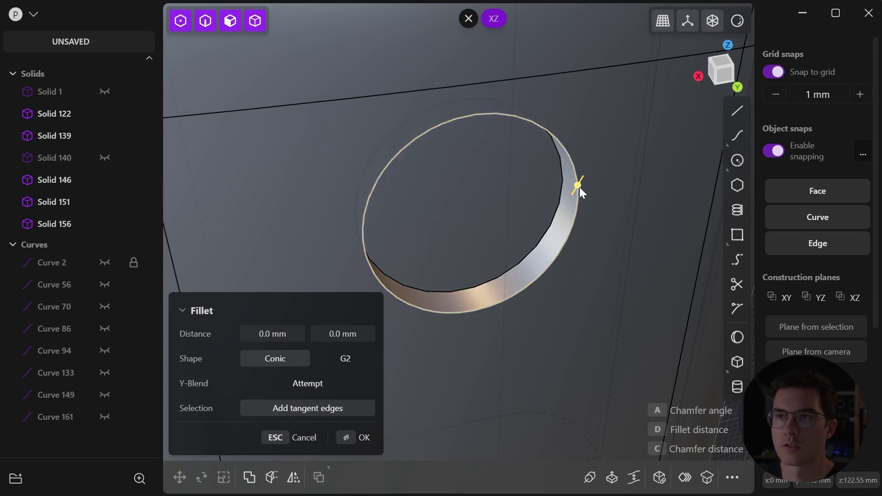
mouse_move(580, 187)
left_mouse_down()
mouse_move(582, 173)
mouse_move(570, 200)
left_mouse_up()
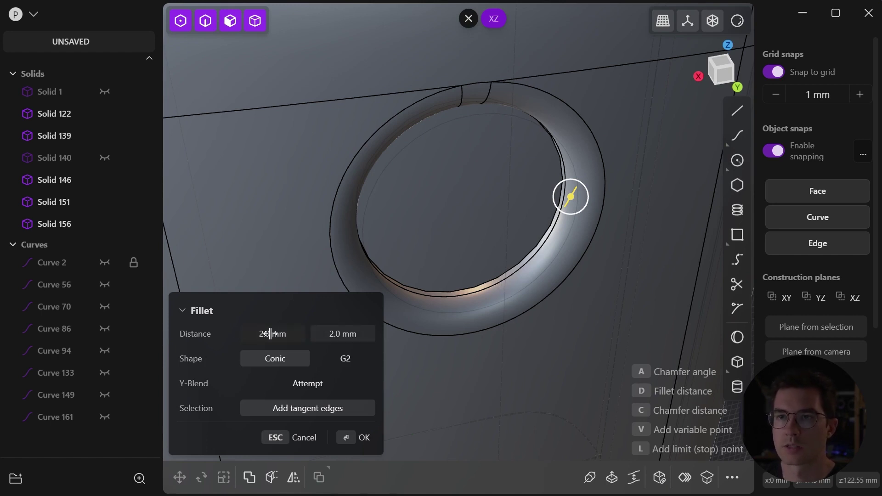
middle_click_drag(437, 303, 520, 292)
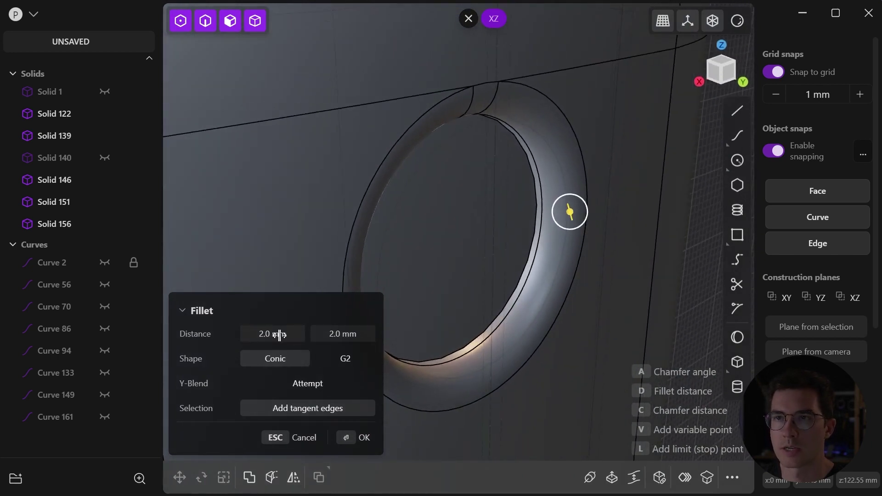
Turn off grid snapping and finish the hole's fillet with distances of 0.5 mm and 2.0 mm and a G2 shape
left_click(776, 79)
middle_click_drag(622, 198, 611, 205)
left_click_drag(338, 337, 329, 337)
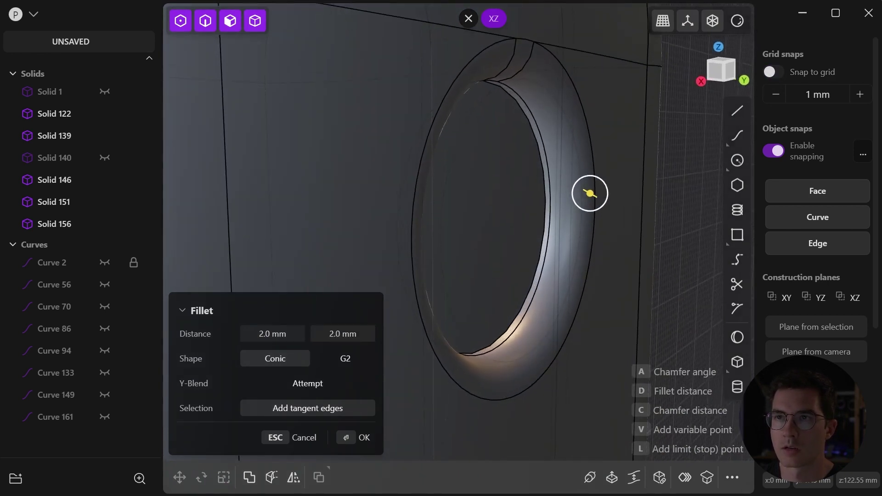
mouse_move(277, 334)
left_mouse_down()
mouse_move(263, 334)
mouse_move(280, 339)
left_mouse_up()
middle_click_drag(506, 289, 528, 287)
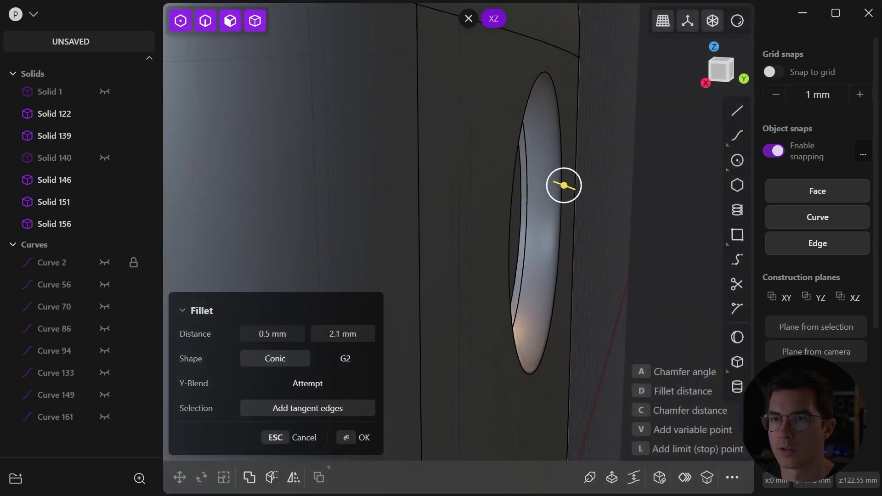
middle_click_drag(496, 295, 508, 273)
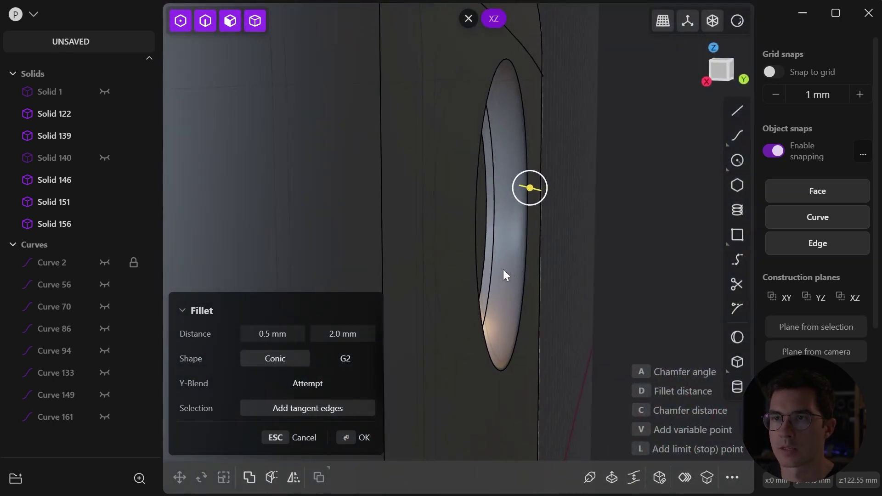
mouse_move(511, 311)
middle_mouse_down()
mouse_move(404, 257)
mouse_move(518, 318)
middle_mouse_up()
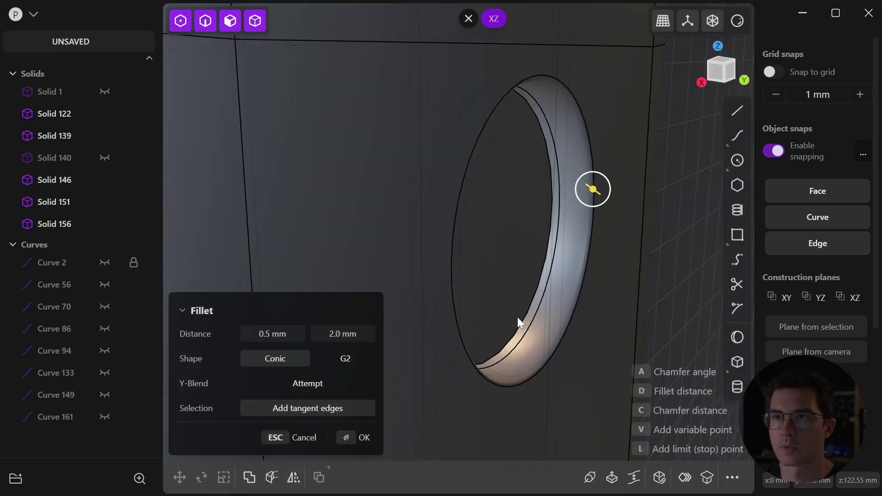
left_click(345, 359)
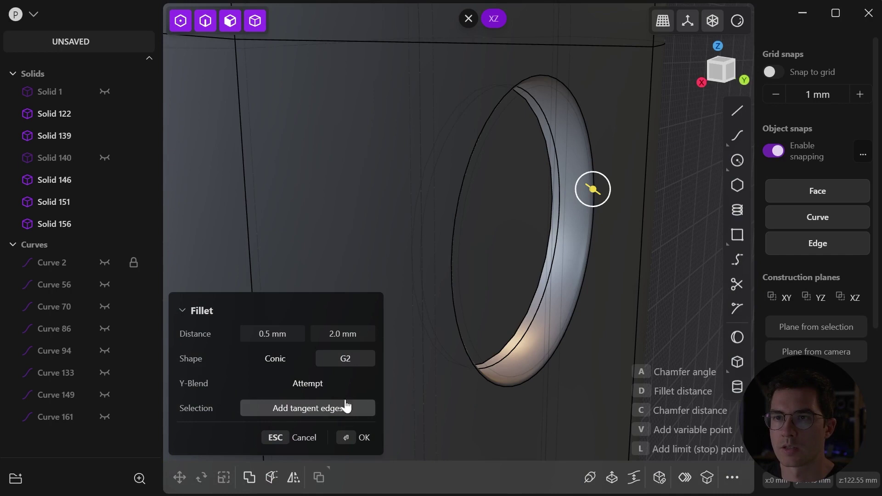
left_click(354, 445)
Duplicate the flat face inside the round hole and move the copy 1.19 mm along Y
middle_click_drag(453, 357, 478, 277)
left_click(478, 277)
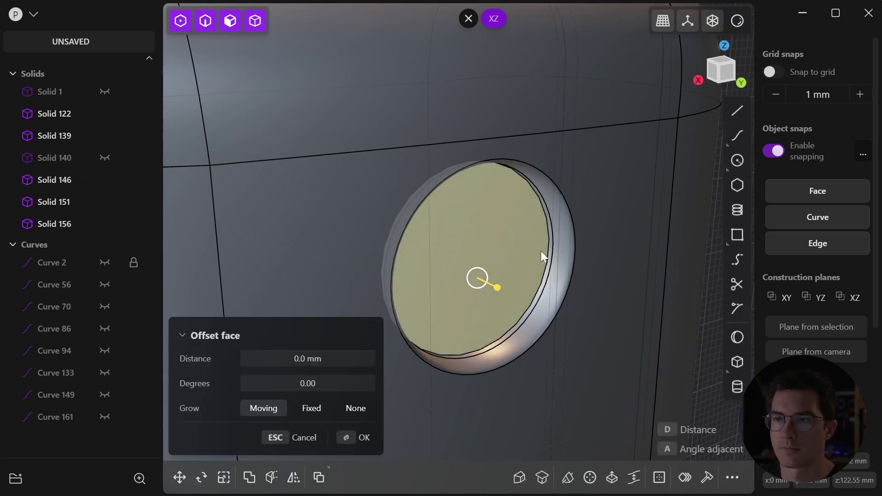
key("ctrl+d")
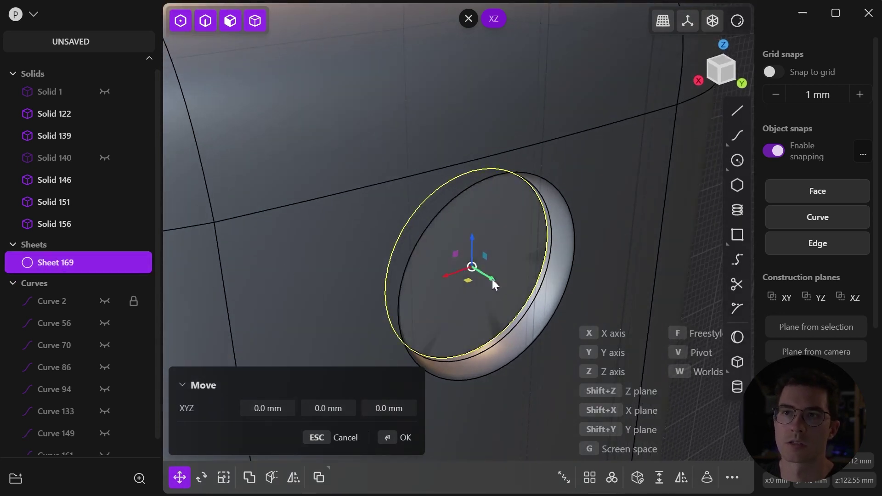
left_click_drag(493, 280, 483, 324)
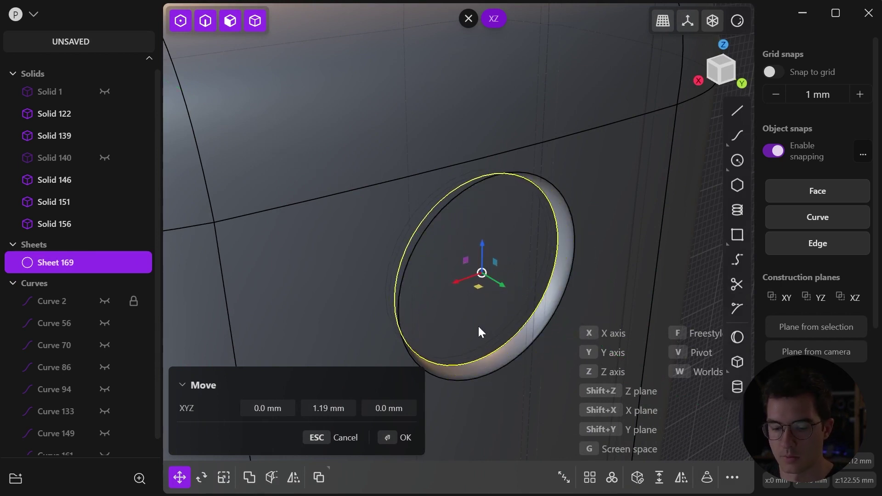
key("Return")
Extrude the duplicated circular face 1.09 mm outward as a new body
key("e")
left_click_drag(508, 291, 515, 302)
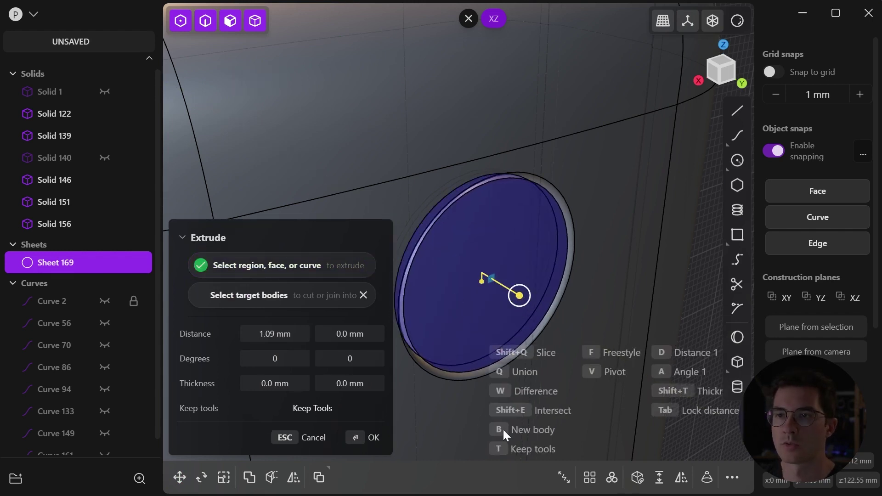
key("b")
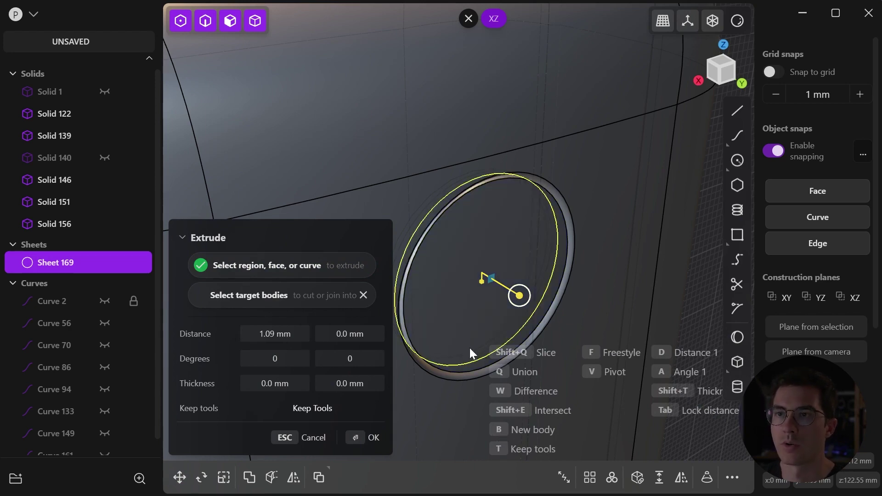
left_click(357, 441)
Examine the disc and hole rim on the upper front shell using glossy red shading with edges hidden
scroll(455, 285, "down", 5)
left_click(489, 210)
left_click(553, 197)
scroll(542, 215, "down", 4)
middle_click_drag(542, 215, 523, 188)
scroll(522, 189, "up", 4)
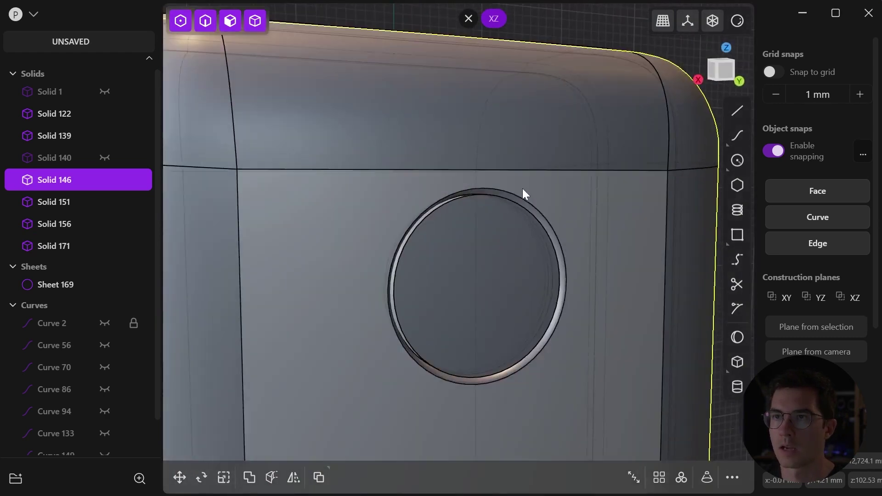
scroll(522, 188, "down", 1)
left_click(738, 21)
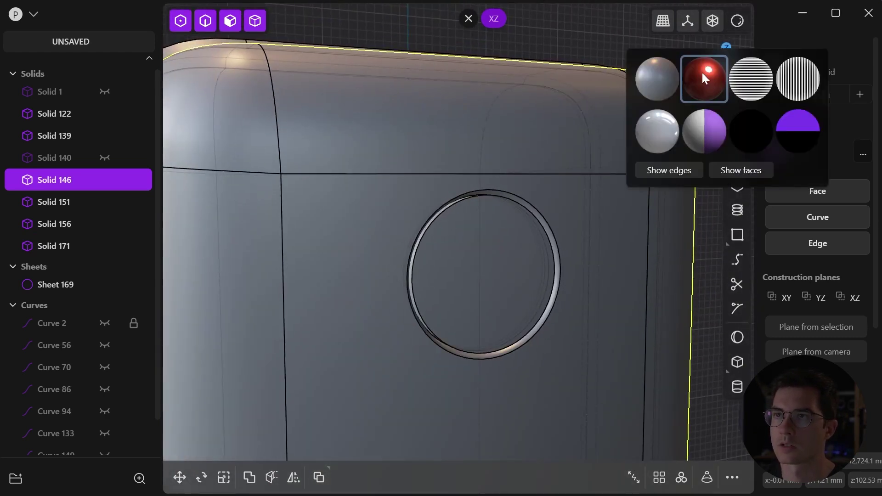
left_click(702, 72)
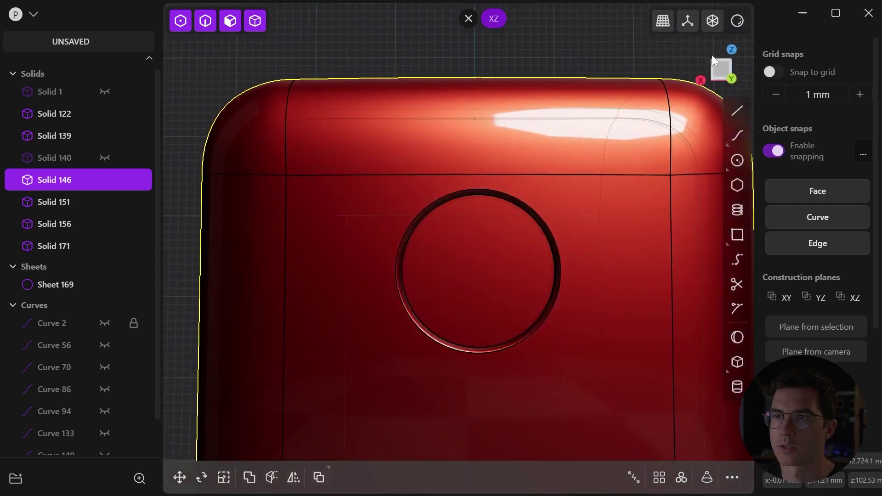
left_click(738, 21)
left_click(738, 21)
left_click(738, 21)
left_click(651, 176)
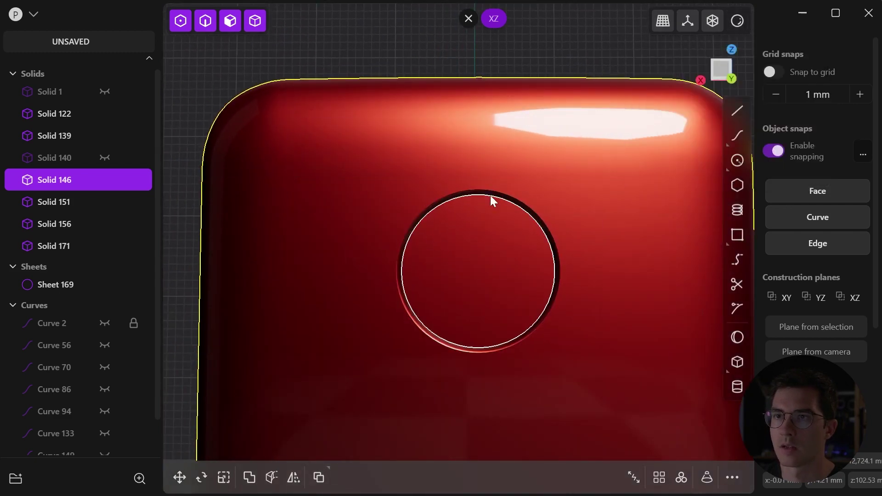
Inspect the hole rim from below and return the display to grey metallic shading with edges shown
scroll(491, 197, "down", 2)
mouse_move(633, 260)
middle_mouse_down()
mouse_move(650, 262)
mouse_move(638, 238)
mouse_move(563, 274)
mouse_move(551, 252)
mouse_move(641, 256)
mouse_move(578, 264)
mouse_move(635, 248)
middle_mouse_up()
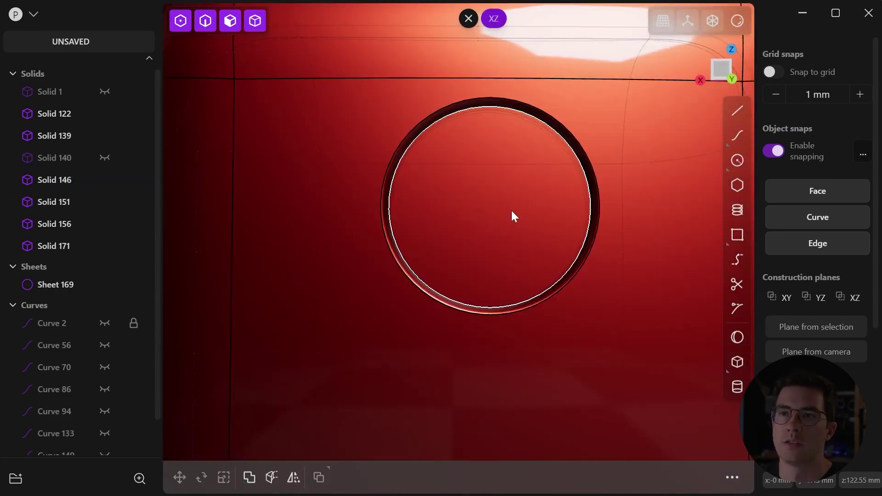
middle_click_drag(512, 211, 508, 313)
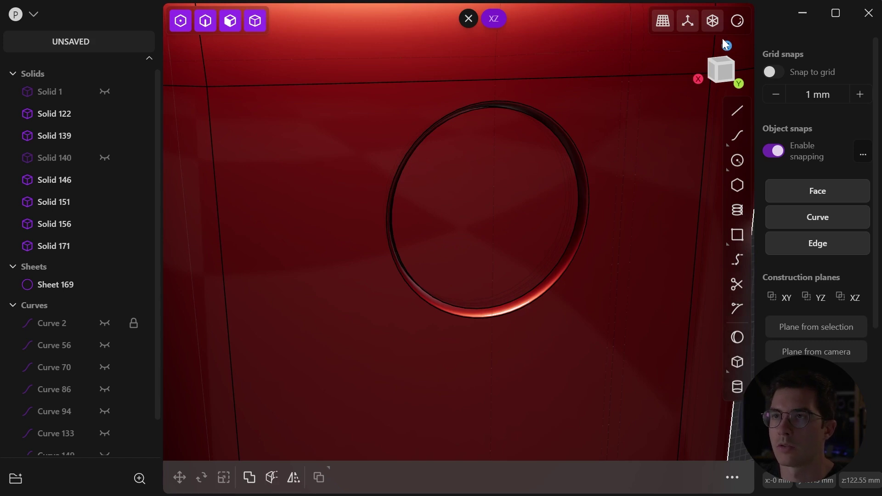
left_click(738, 21)
left_click(660, 72)
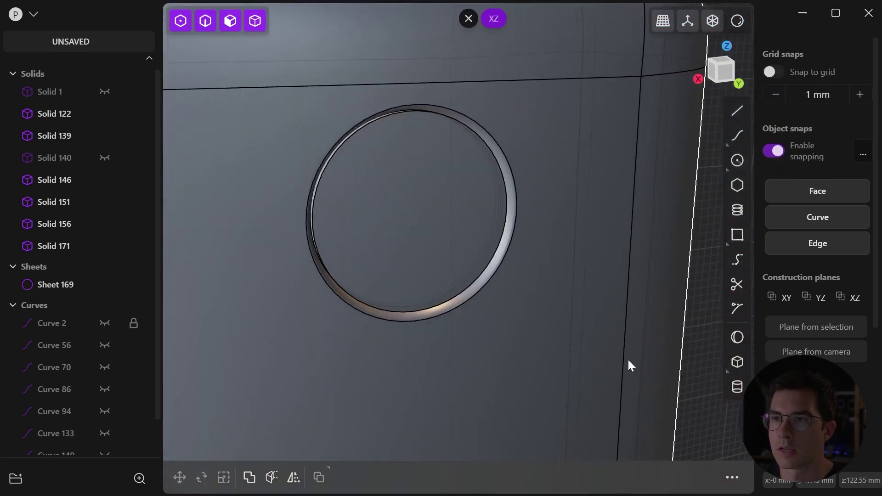
Exit the XZ construction plane and remove the fillet face around the round hole
left_click(469, 18)
middle_click_drag(498, 216, 548, 226, "shift")
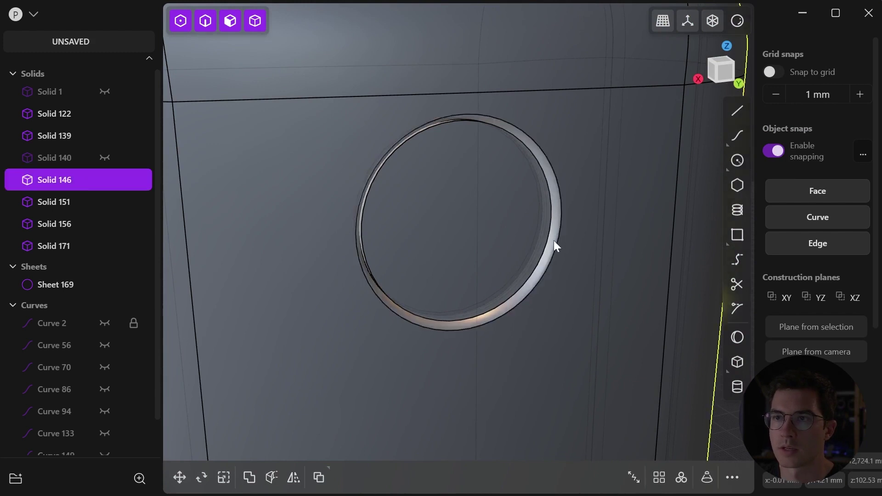
left_click(553, 241)
key("o")
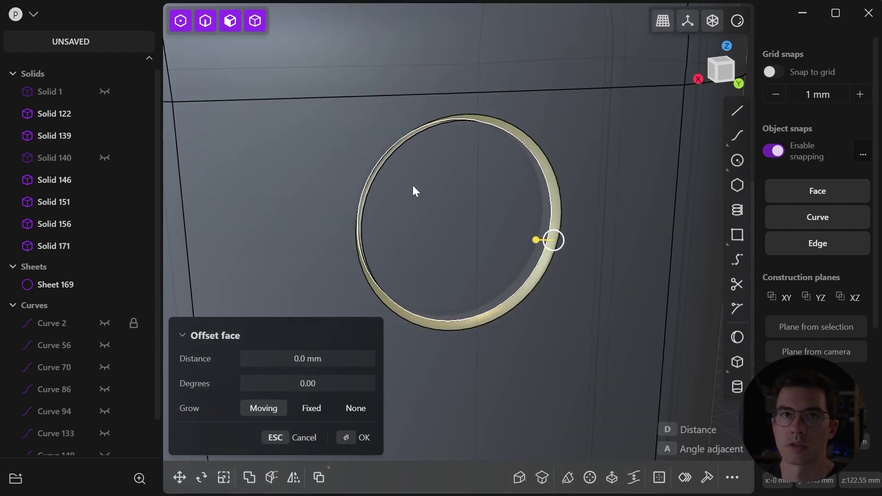
key("Escape")
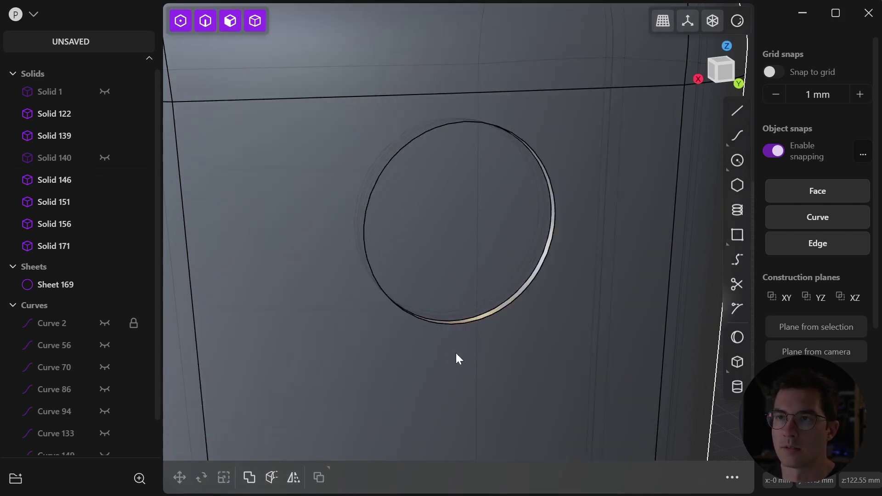
Fillet the round hole's front edge again with distances of 1.0 mm and 2.0 mm and a G2 shape
mouse_move(489, 313)
middle_mouse_down()
mouse_move(425, 279)
mouse_move(467, 327)
mouse_move(523, 315)
mouse_move(500, 326)
mouse_move(504, 335)
mouse_move(499, 314)
middle_mouse_up()
left_click(499, 314)
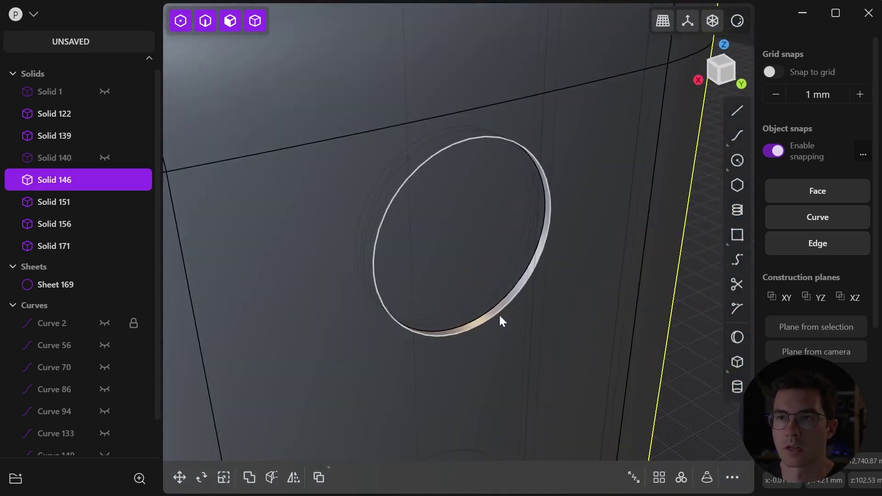
key("f")
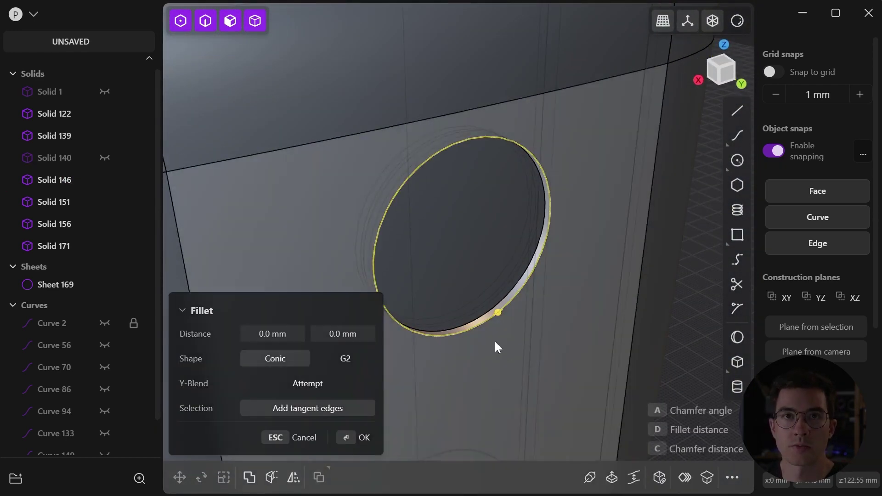
middle_click_drag(491, 328, 514, 314)
left_click_drag(515, 313, 555, 281)
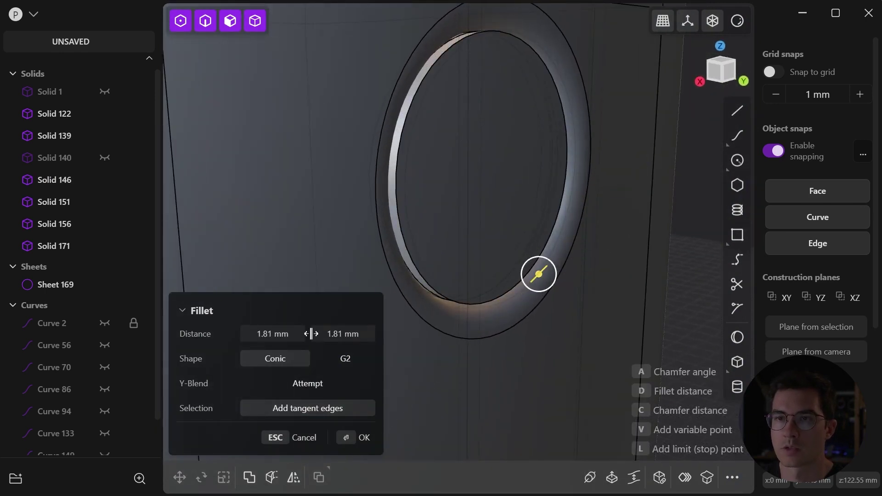
left_click(346, 359)
middle_click_drag(465, 348, 400, 319)
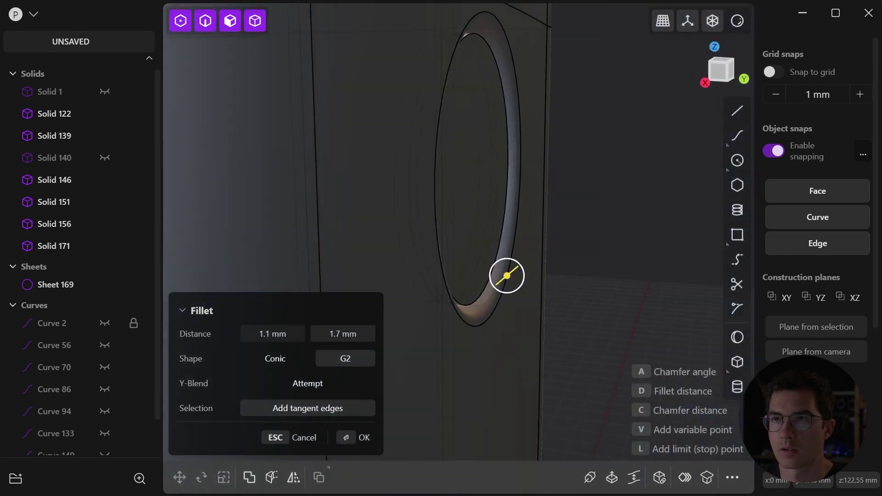
left_click_drag(315, 329, 310, 329)
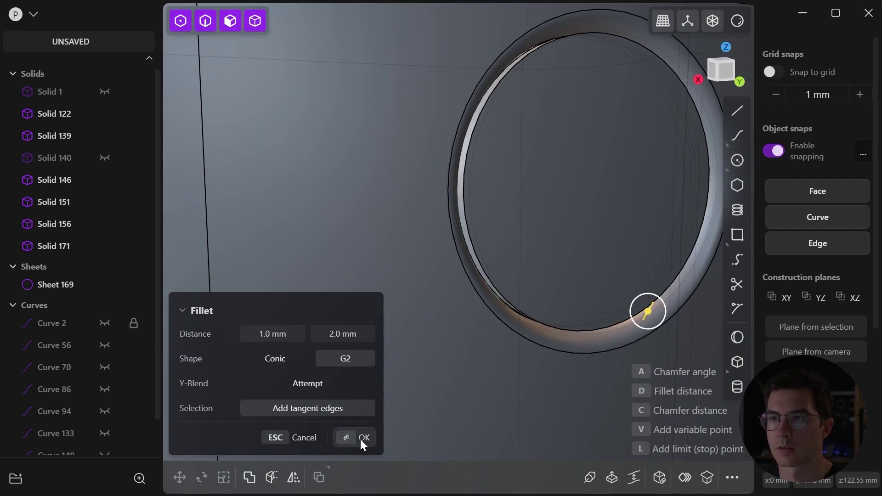
left_click(361, 441)
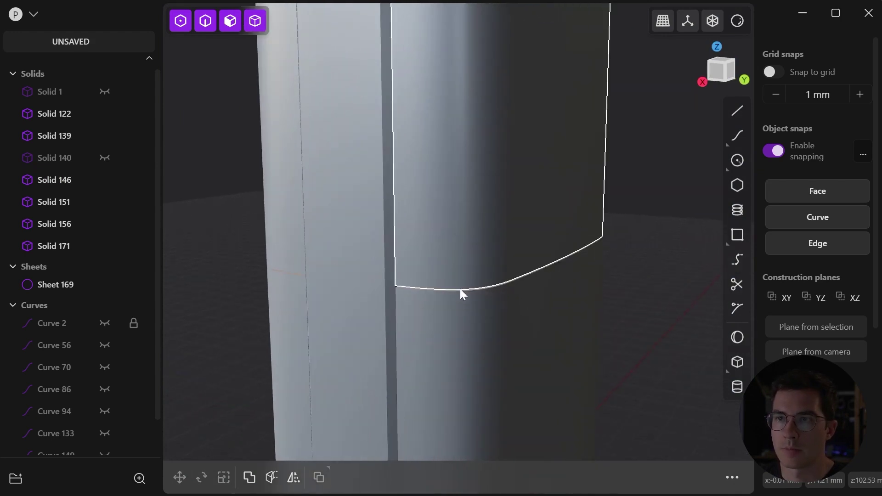
Start a fillet on the upper front shell's lower edges along the horizontal gap and turn on edge display
left_click(470, 309)
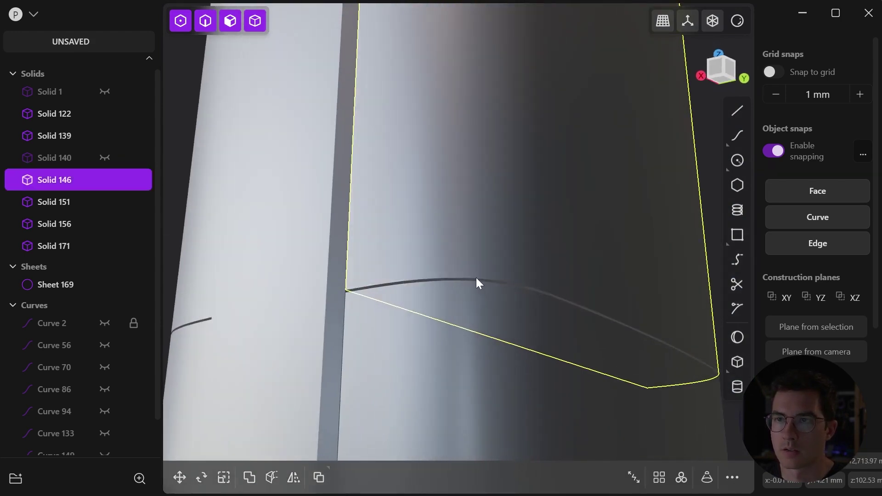
left_click(477, 277)
key("f")
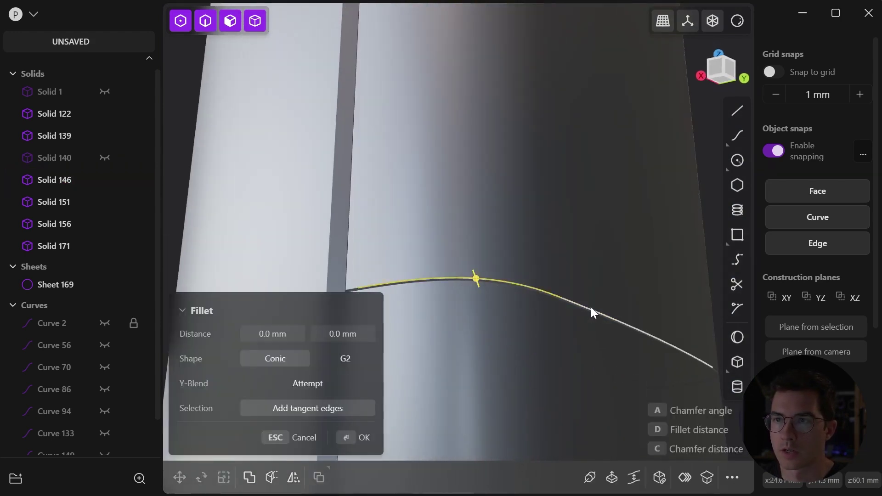
left_click(591, 313)
left_click(737, 20)
left_click(669, 173)
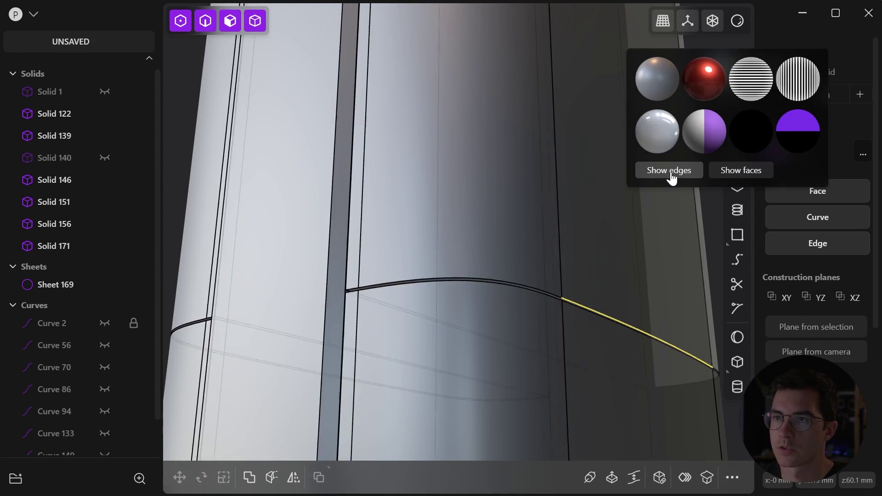
Fillet the upper front shell's lower edges along the horizontal gap with distances of 0.4 mm and 1.1 mm and a G2 shape
middle_click_drag(585, 301, 559, 274)
mouse_move(560, 274)
left_mouse_down()
mouse_move(556, 266)
mouse_move(565, 282)
mouse_move(559, 276)
left_mouse_up()
middle_click_drag(428, 203, 513, 268)
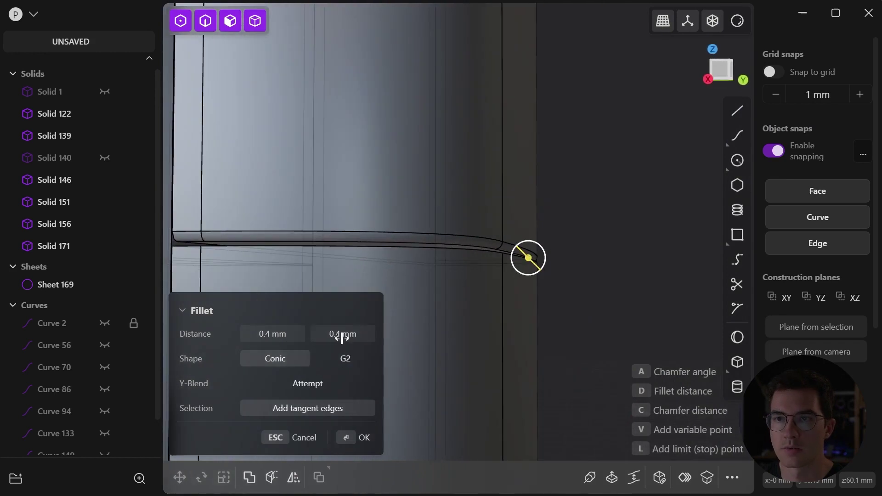
left_click(345, 360)
left_click_drag(349, 335, 382, 334)
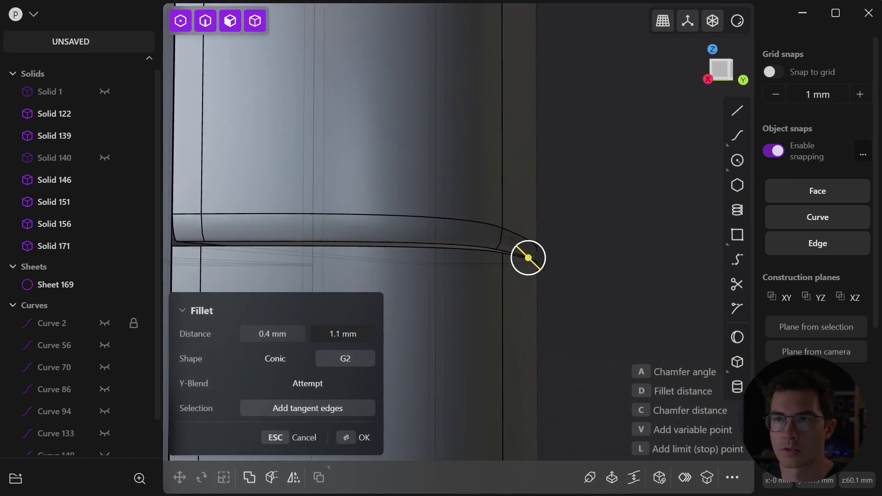
left_click_drag(283, 339, 290, 340)
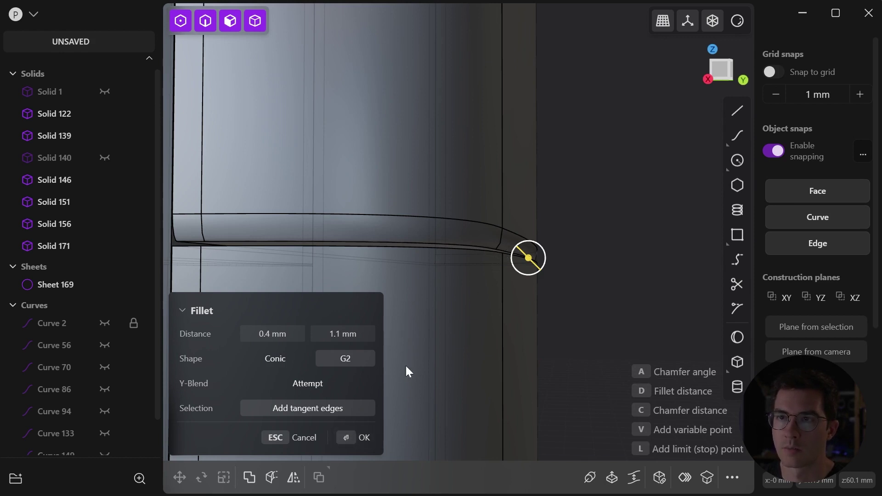
left_click(358, 443)
Fillet the upper rear shell's lower edges along the horizontal gap with a G2 shape and distances of about 0.8 mm and 1.7 mm
left_click(580, 298)
scroll(501, 202, "down", 4)
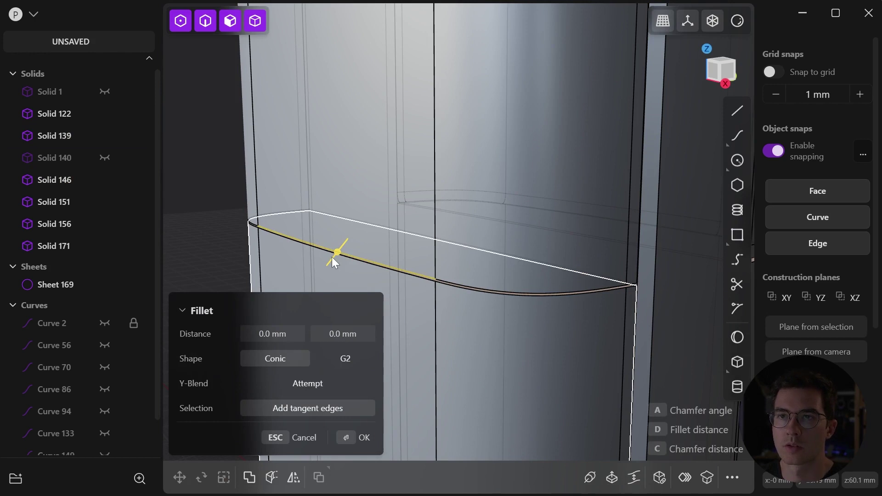
mouse_move(333, 262)
left_mouse_down()
mouse_move(335, 254)
mouse_move(329, 262)
left_mouse_up()
left_click(363, 360)
left_click_drag(284, 335, 271, 335)
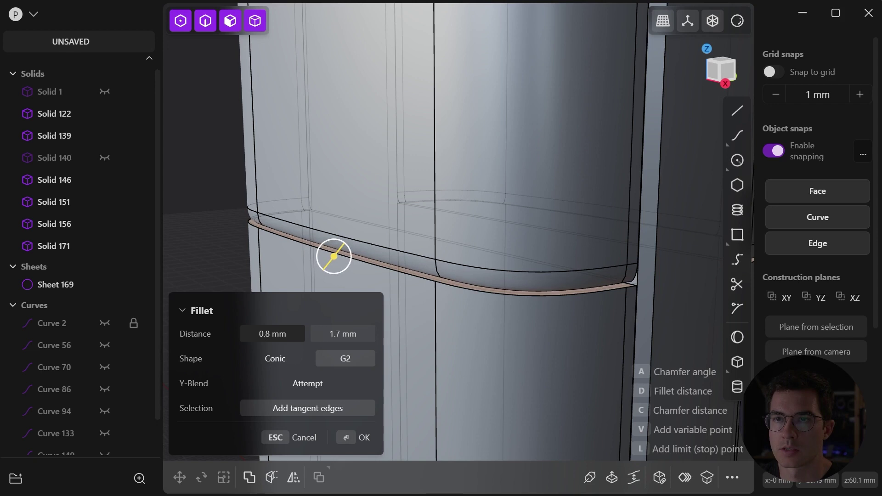
left_click_drag(351, 335, 354, 339)
left_click(349, 438)
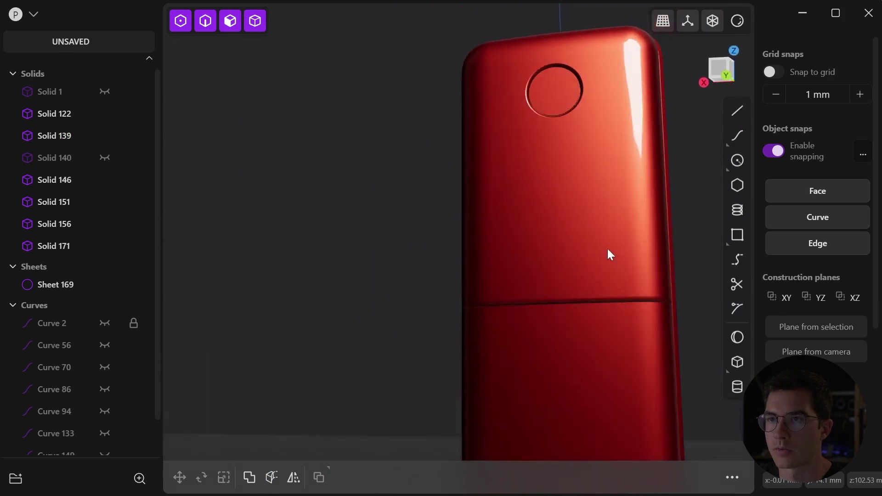
On the XZ construction plane, draw a 20 mm diameter circle centred across the width of the lower front shell
middle_click_drag(608, 249, 668, 233)
middle_click_drag(468, 244, 679, 280)
scroll(510, 348, "down", 3)
scroll(483, 243, "up", 2)
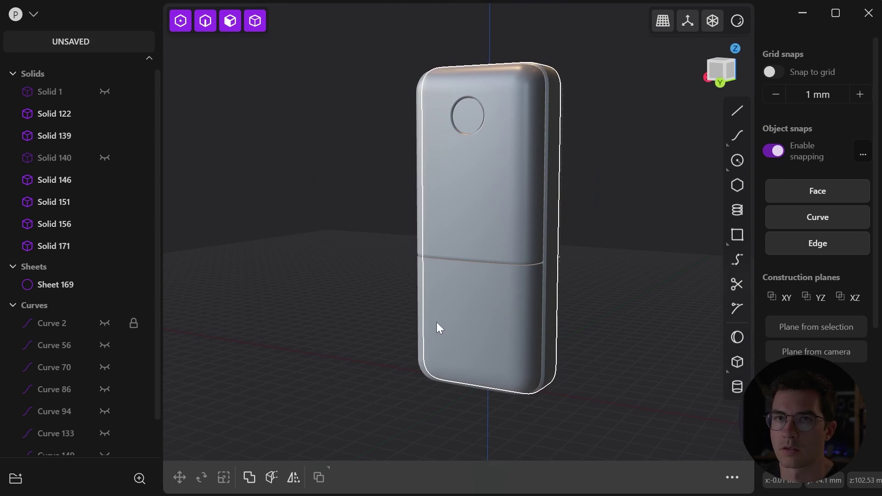
left_click(854, 300)
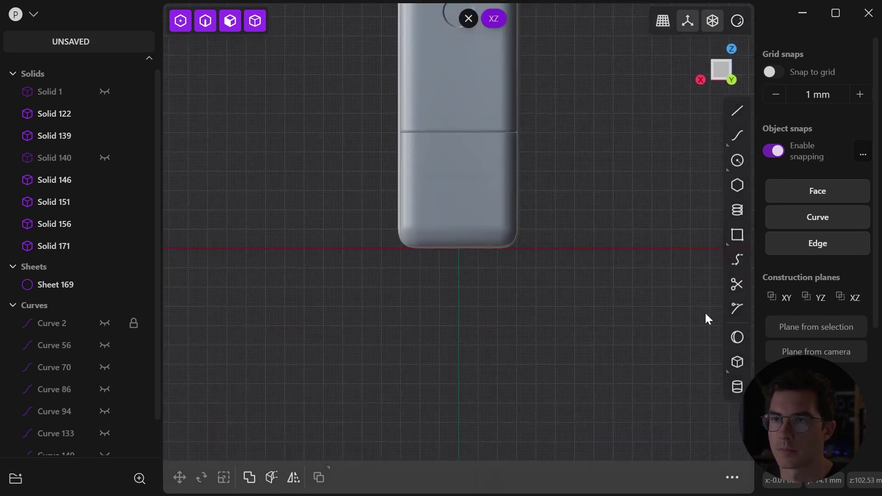
scroll(468, 184, "up", 6)
middle_click_drag(473, 189, 504, 248, "shift")
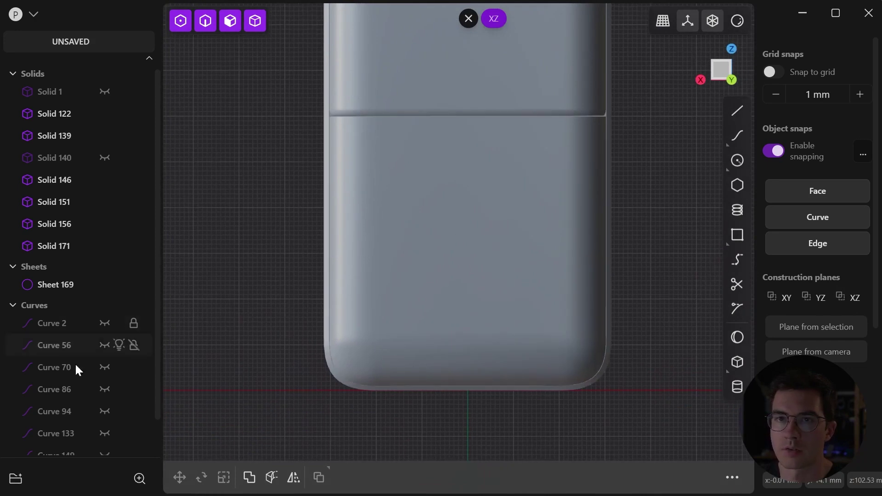
scroll(95, 358, "down", 2)
left_click(737, 161)
left_click(468, 251)
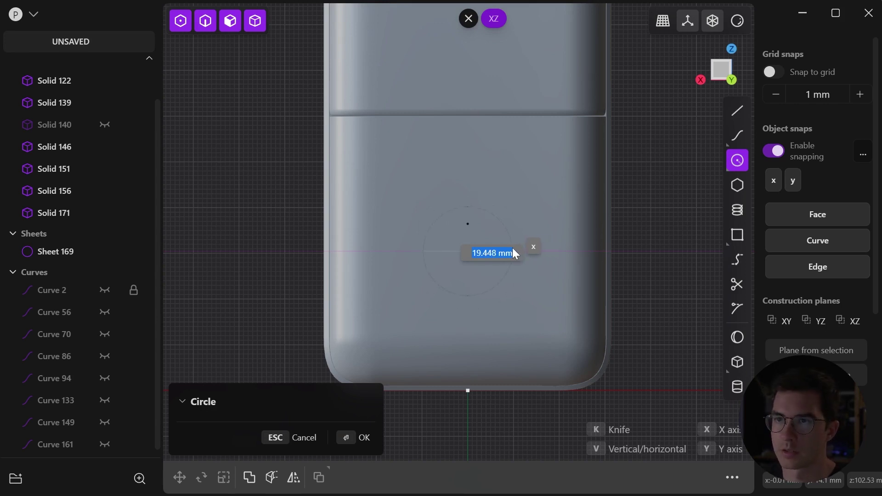
type("20")
key("Return")
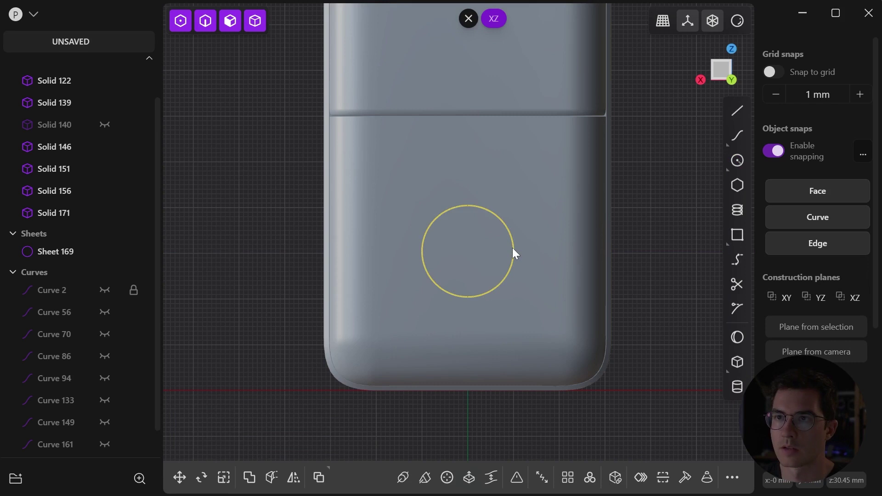
Exit the XZ construction plane and move the circle along the Y axis to just in front of the lower front shell
left_click(471, 21)
middle_click_drag(472, 24, 328, 232)
key("g")
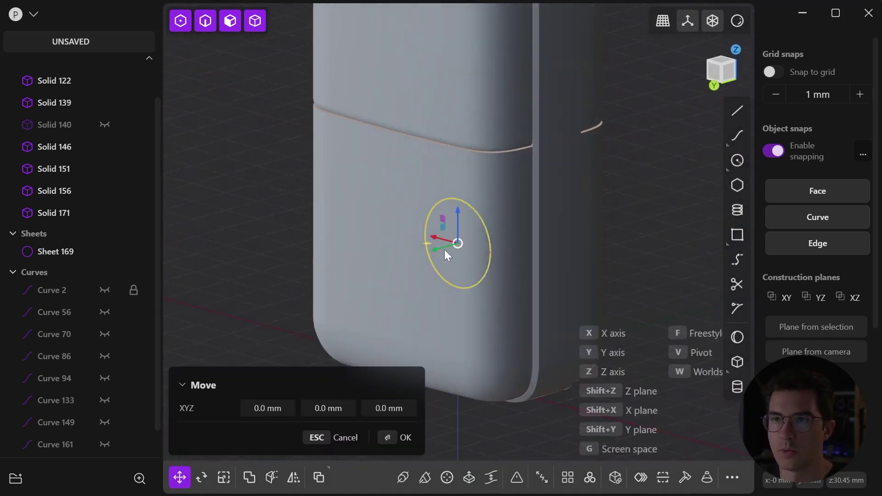
left_click_drag(440, 250, 336, 268)
Extrude the circle region about 6.7 mm into the lower front shell, with that shell as target body, to cut a round recess
middle_click_drag(335, 268, 458, 184)
scroll(400, 280, "up", 4)
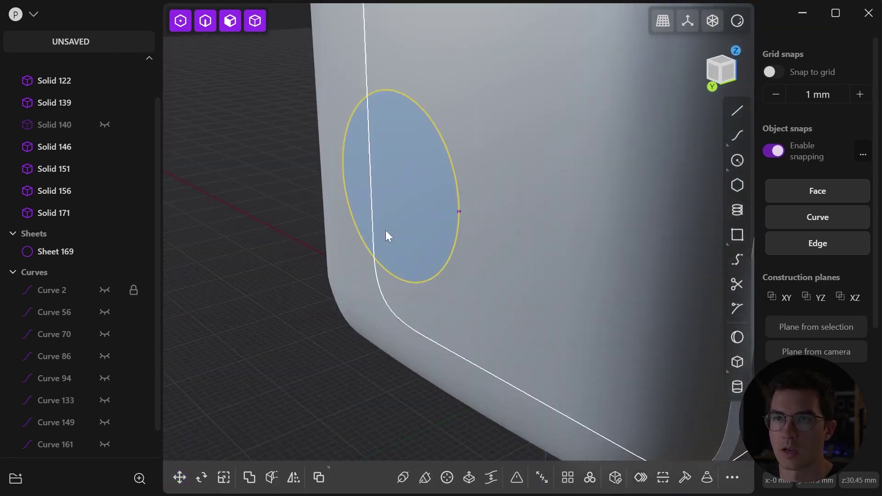
left_click(385, 231)
key("e")
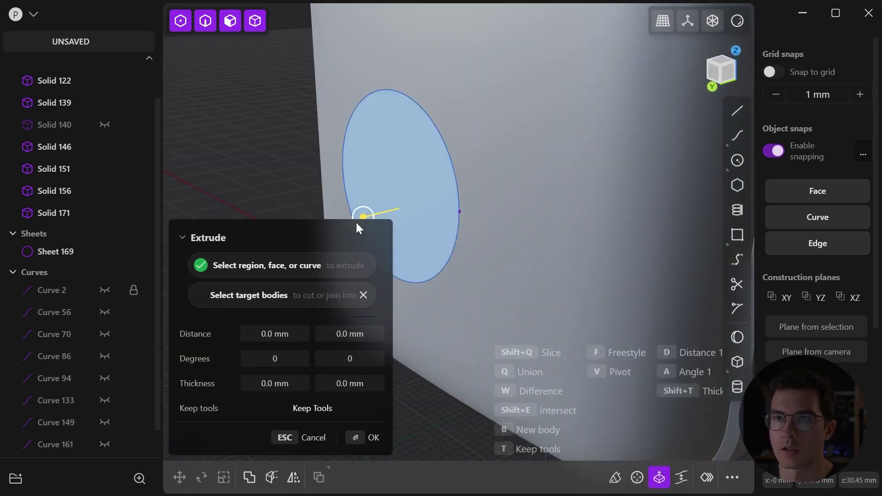
left_click_drag(367, 214, 401, 204)
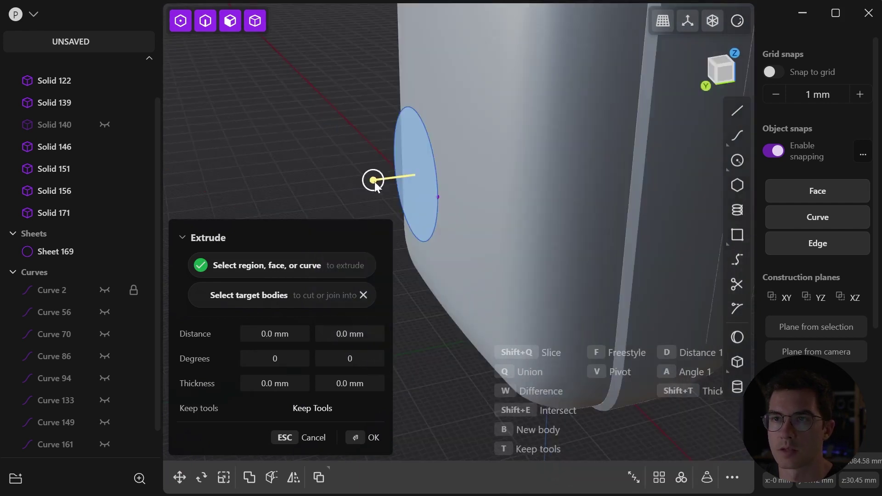
left_click_drag(373, 181, 416, 175)
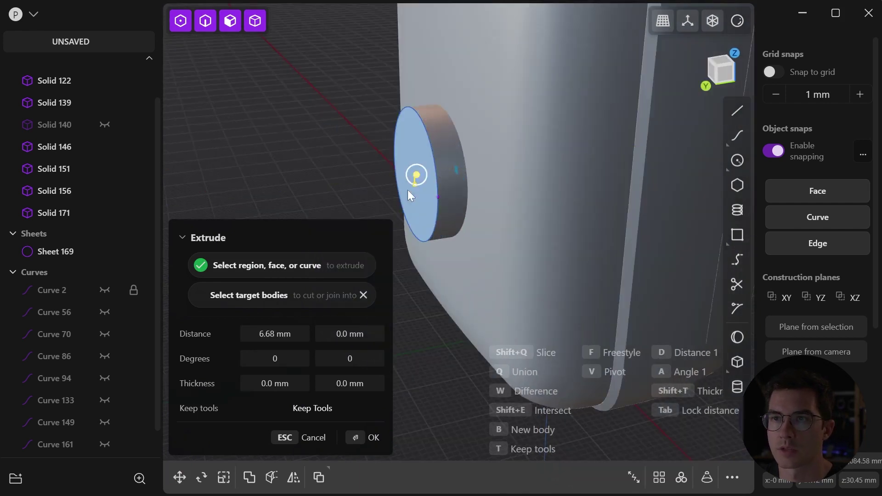
left_click(255, 300)
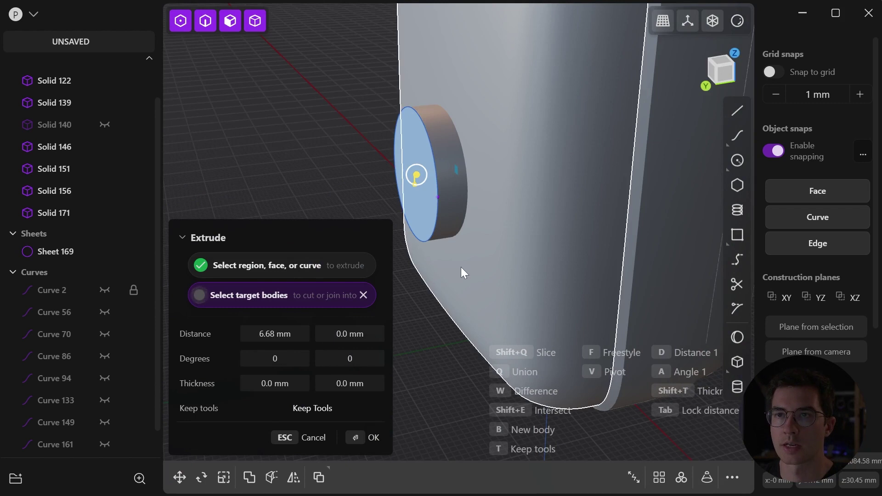
middle_click_drag(465, 232, 457, 228)
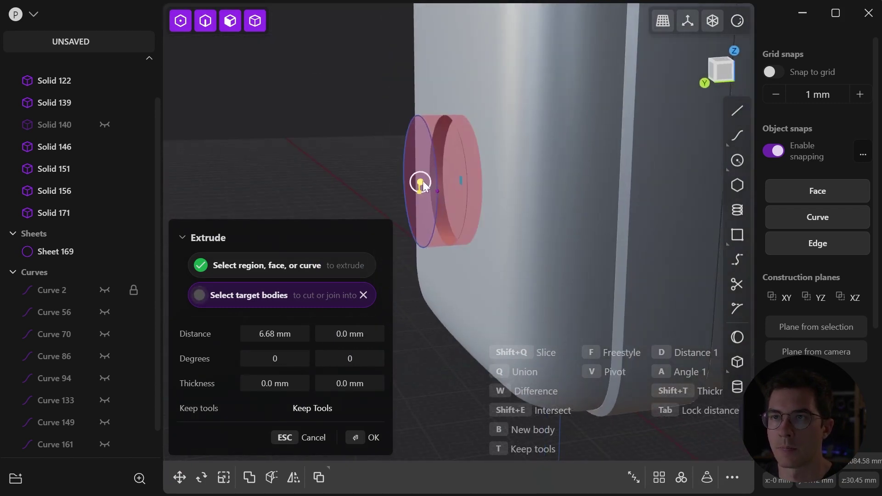
left_click_drag(279, 332, 282, 332)
left_click(366, 441)
Clear the selection and hide the circle curve used for the recess
left_click(390, 349)
middle_click_drag(378, 242, 407, 294, "shift")
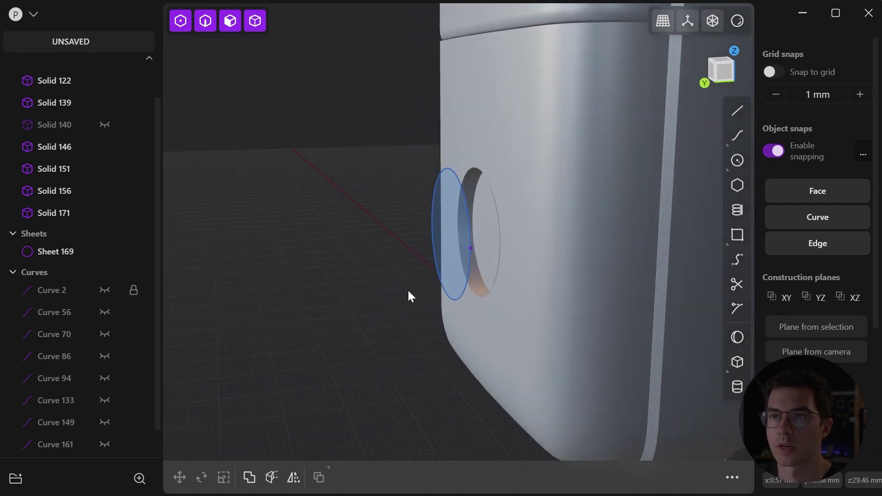
scroll(87, 432, "down", 2)
left_click(105, 445)
Use Offset Edge to offset the circular edge of the recess floor inward by 1 mm
middle_click_drag(322, 276, 465, 231)
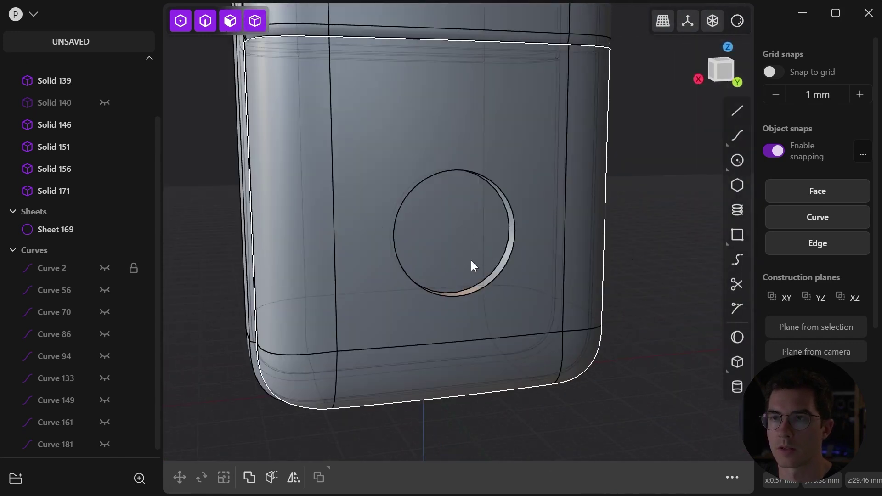
scroll(497, 261, "up", 5)
left_click(569, 125)
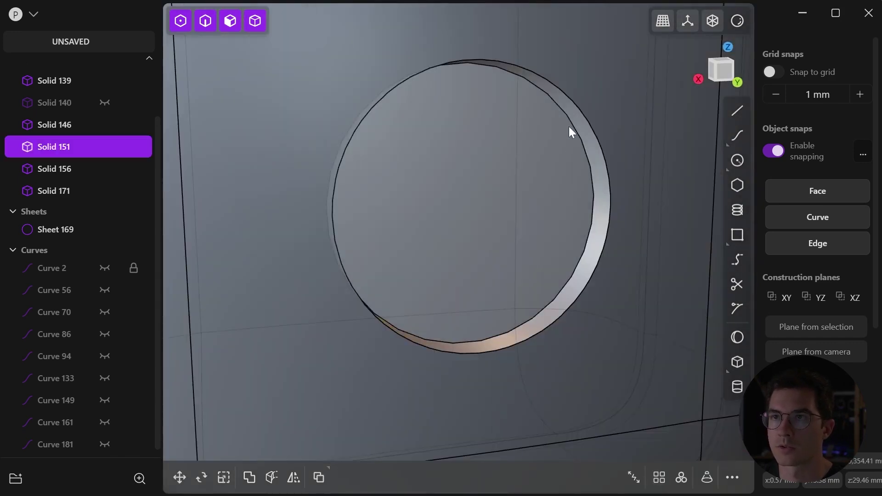
left_click(571, 124)
key("f")
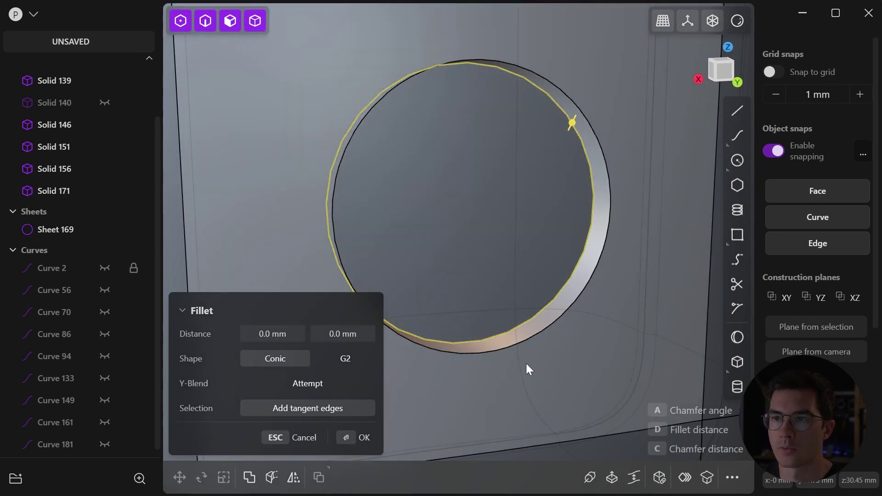
key("f")
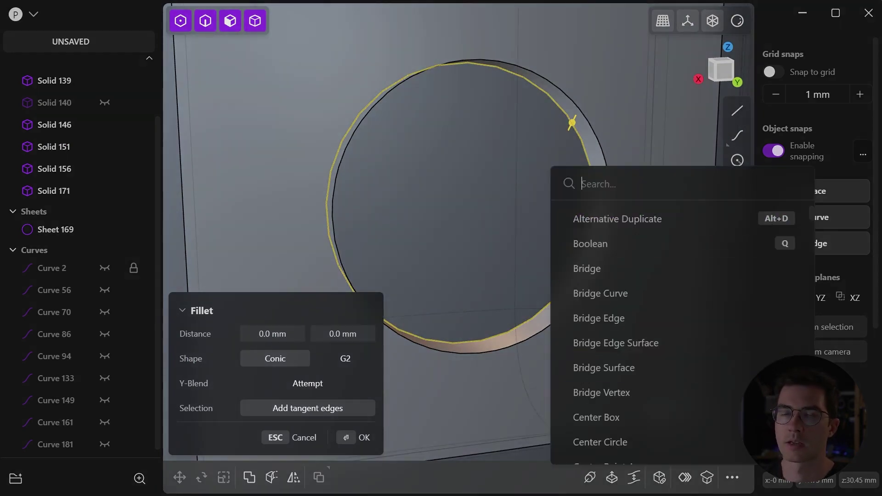
left_click(745, 485)
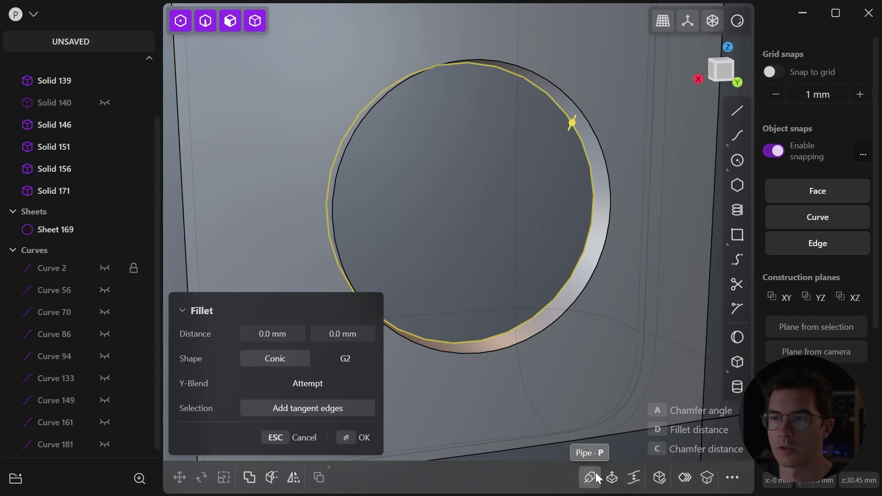
left_click(732, 479)
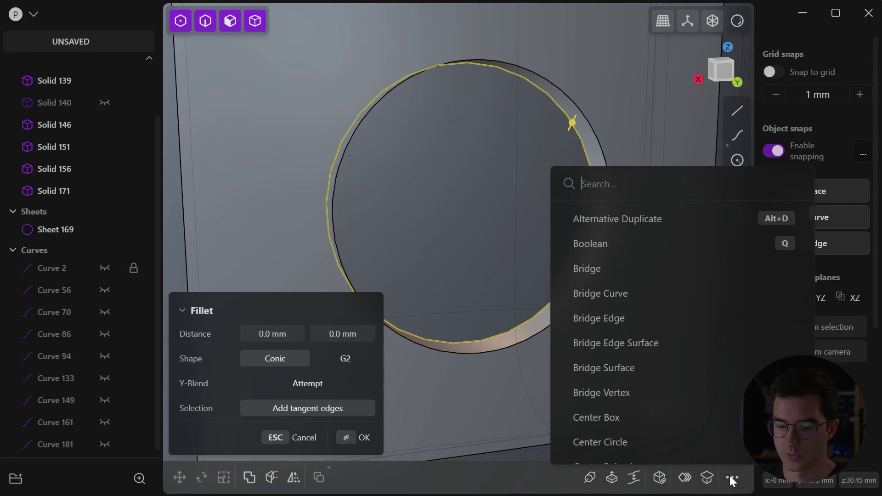
type("offs")
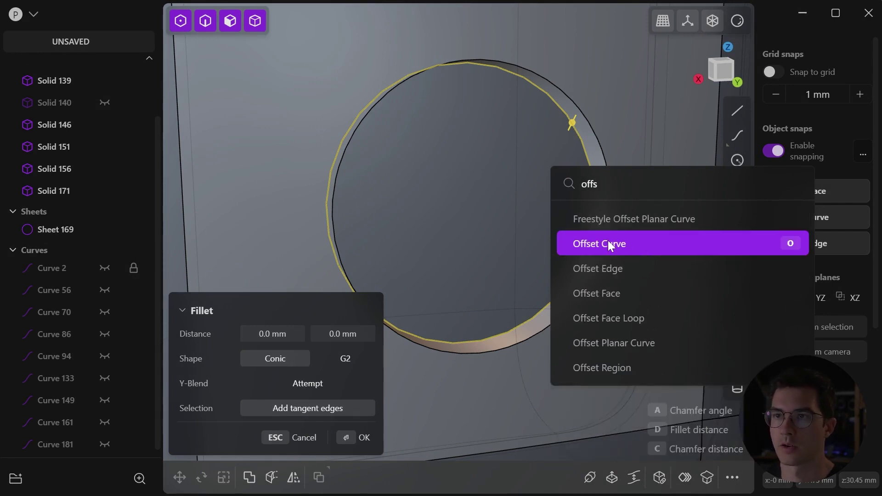
left_click(613, 273)
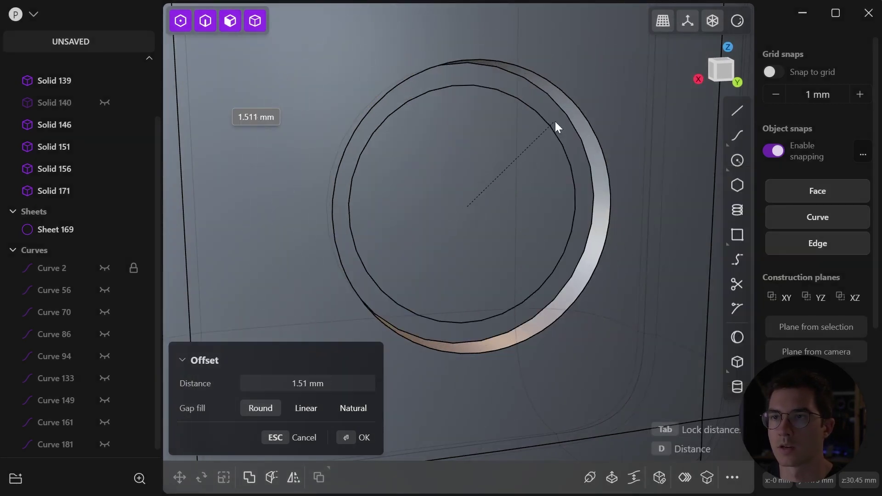
type("1")
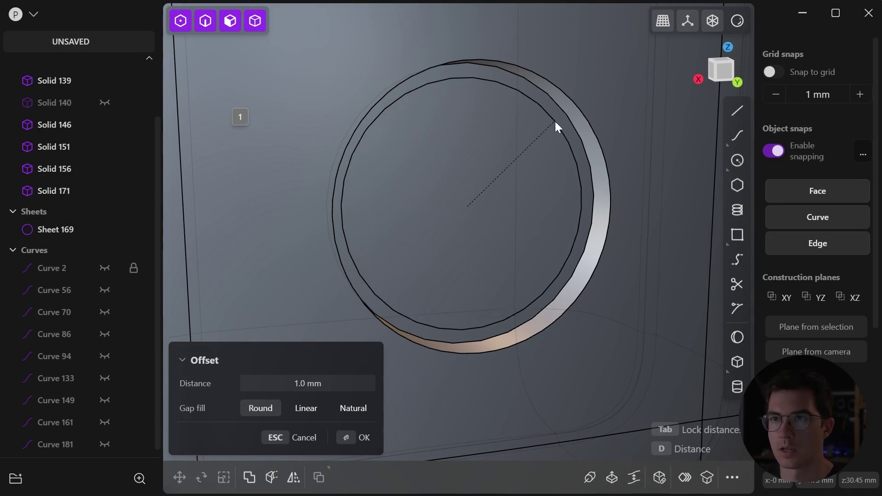
key("Return")
Select the narrow ring face around the recess floor for a face offset
left_click(544, 101)
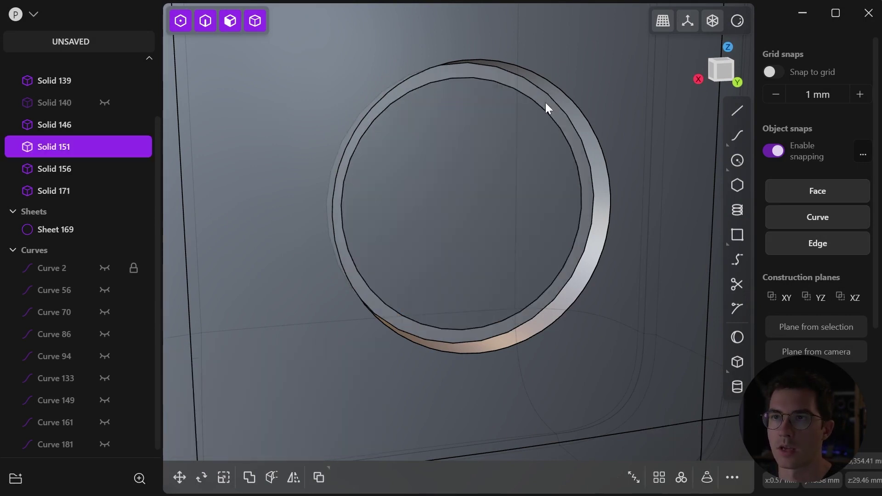
left_click(544, 103)
key("o")
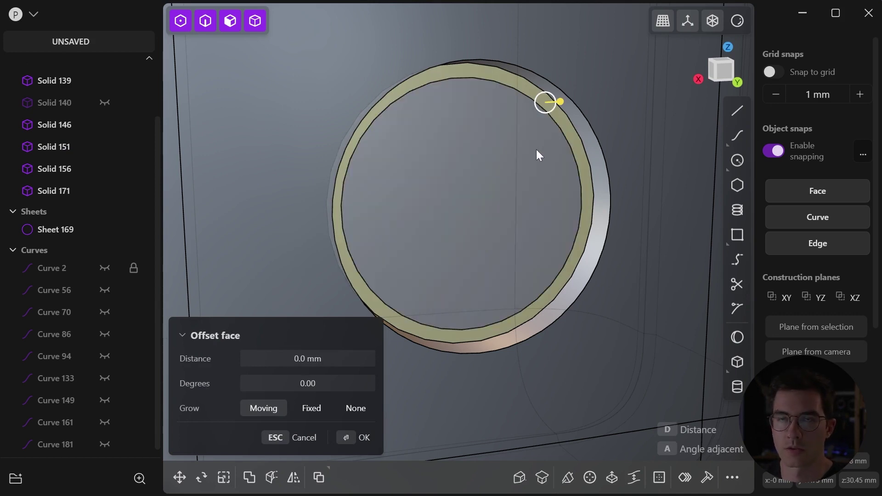
left_click(569, 118)
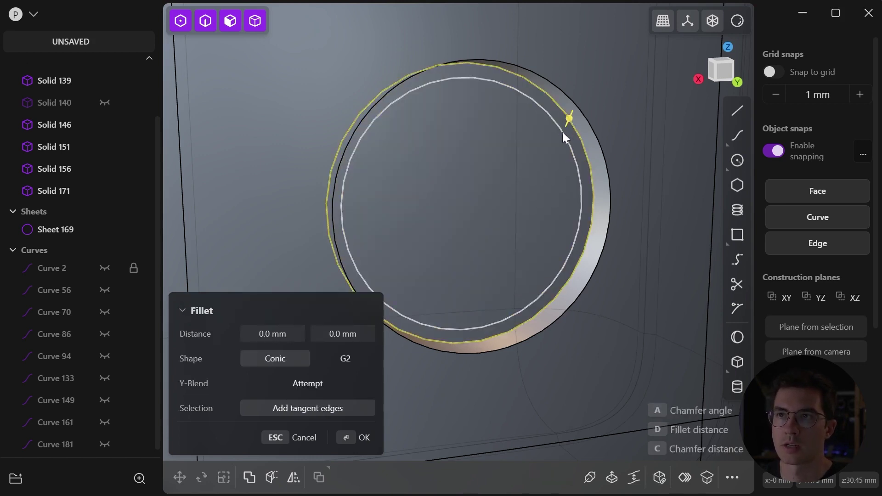
left_click(562, 132)
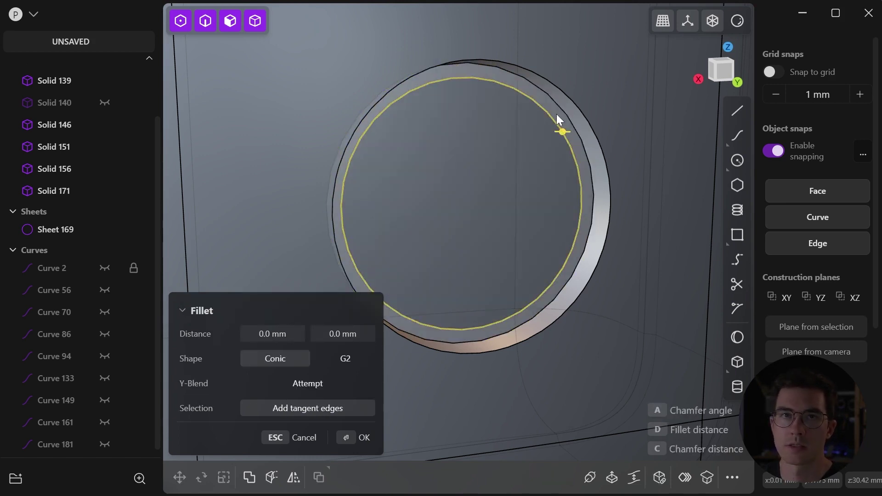
left_click(557, 114)
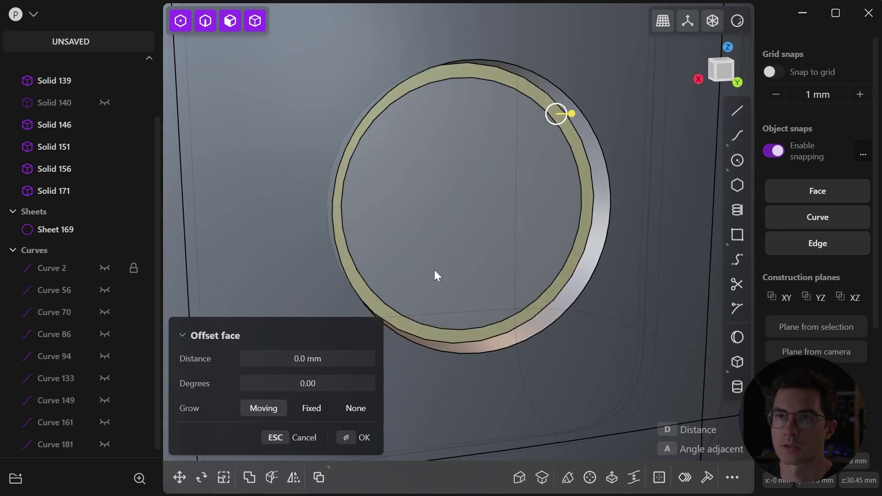
left_click(435, 270)
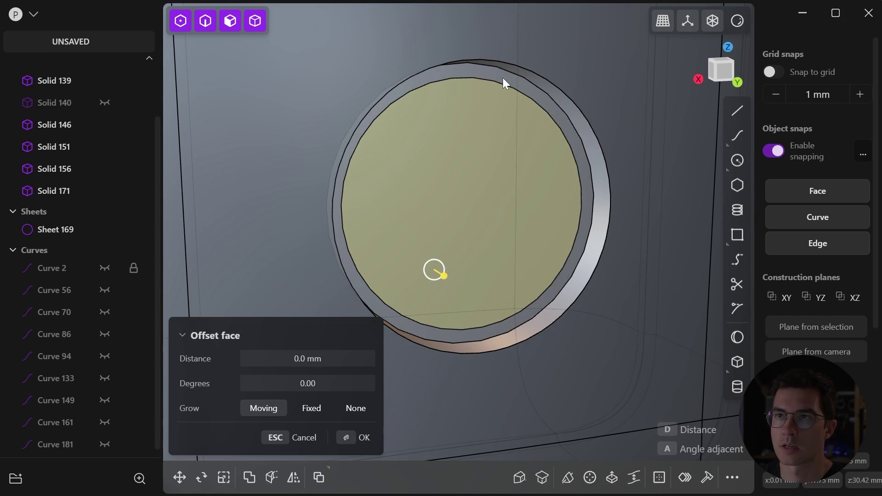
left_click(504, 79)
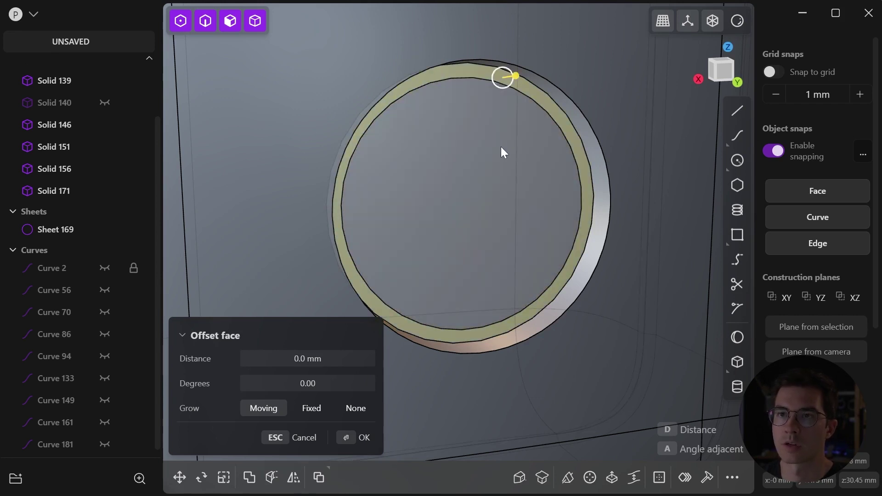
middle_click_drag(495, 177, 510, 187)
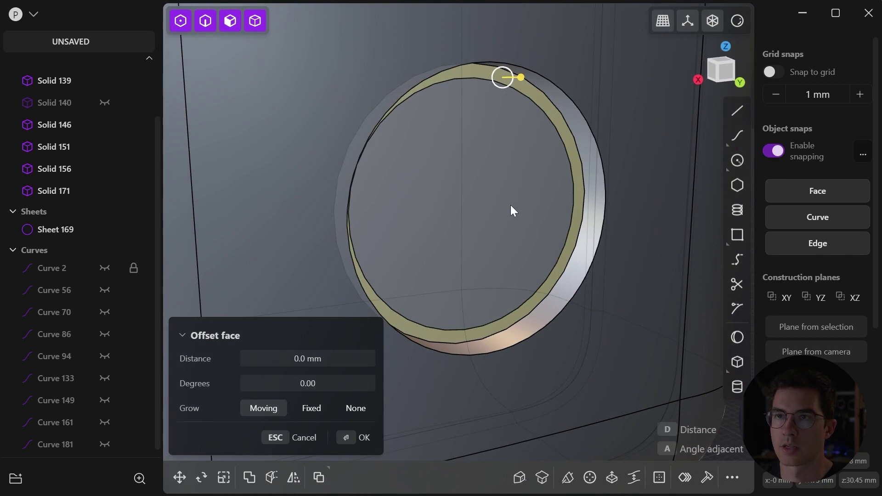
Extrude the ring-shaped face in the circular recess outward by about 2.3 mm as a separate body
key("x")
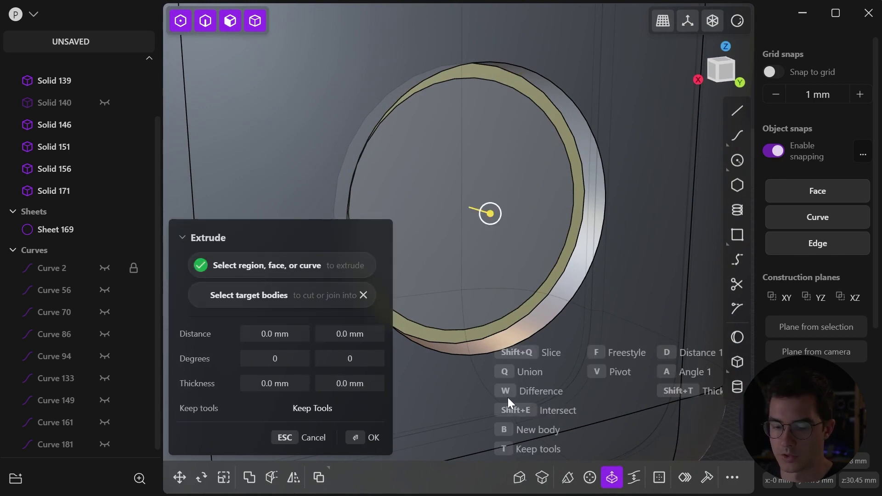
mouse_move(491, 214)
left_mouse_down()
mouse_move(507, 228)
mouse_move(507, 218)
left_mouse_up()
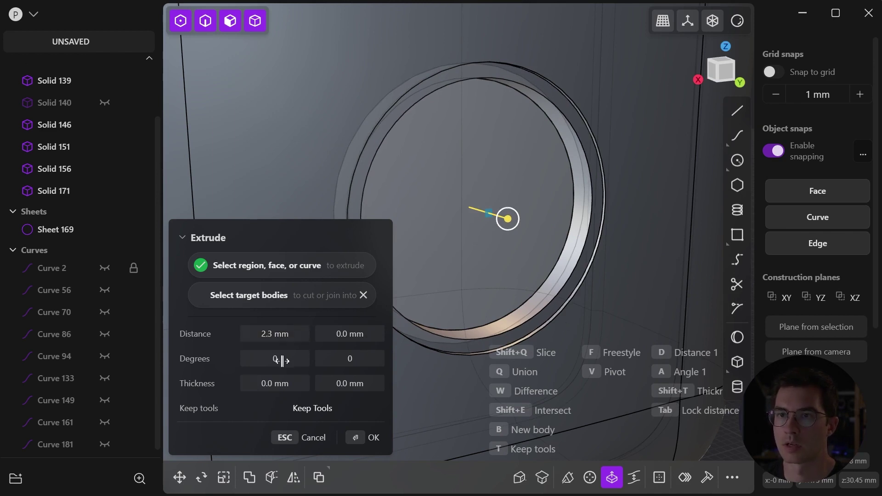
left_click(366, 437)
middle_click_drag(519, 313, 468, 324)
left_click(430, 331)
key("b")
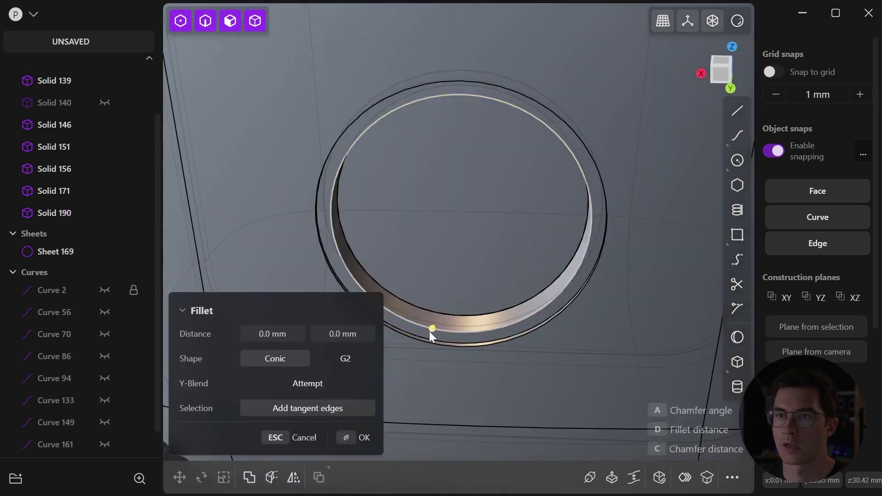
key("Escape")
Extrude the circular face inside the ring outward about 14 mm as a new body to form the knob
middle_click_drag(448, 385, 493, 175)
left_click(514, 158)
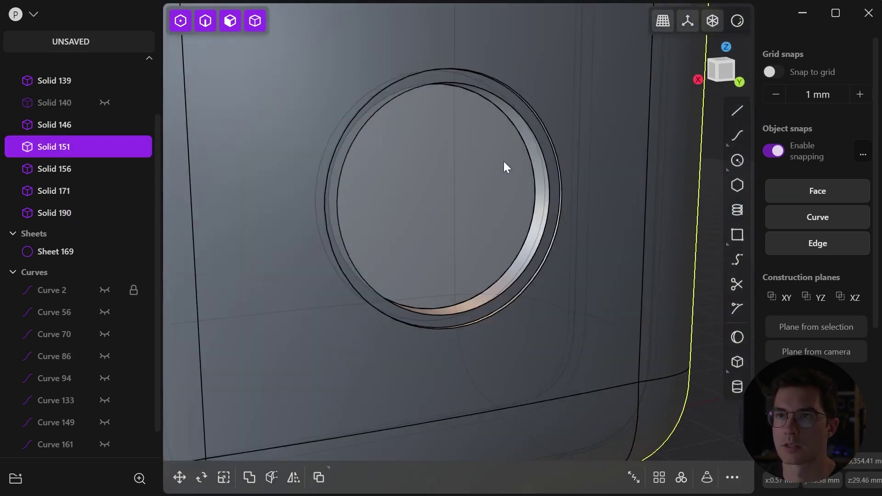
left_click(504, 161)
key("o")
middle_click_drag(467, 178, 488, 208)
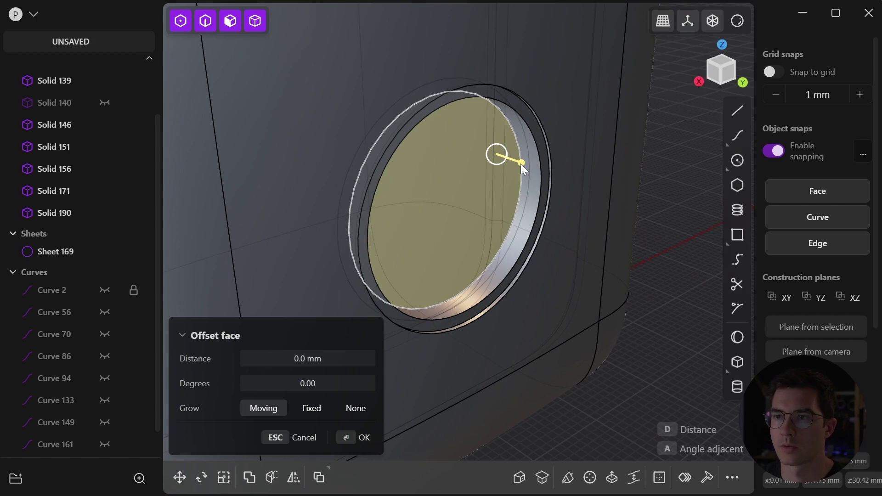
key("x")
left_click_drag(486, 202, 623, 286)
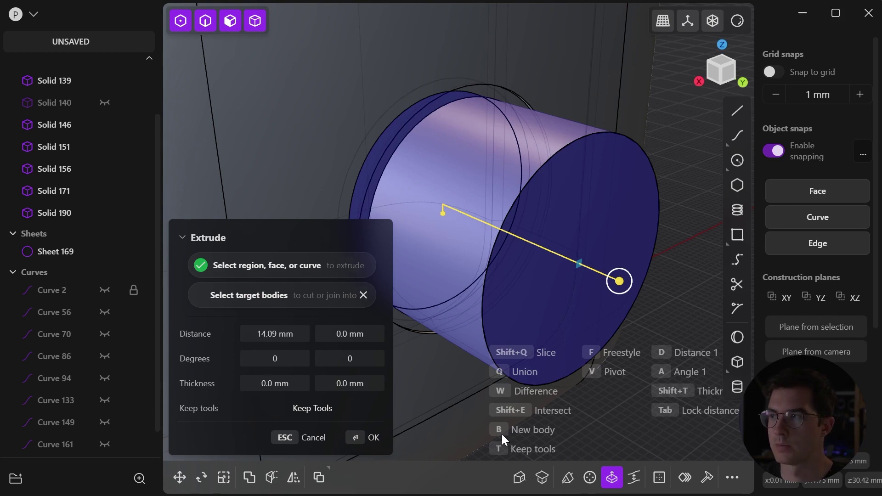
key("b")
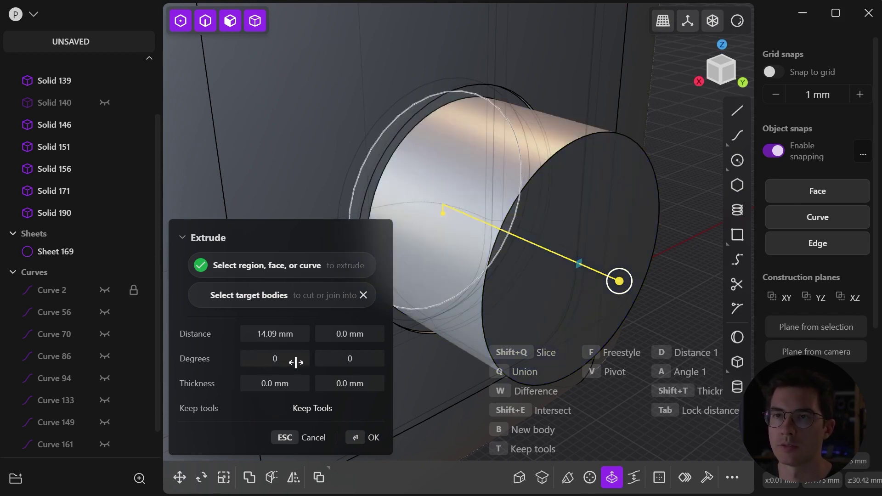
Give the knob extrusion a 4-degree taper and a distance of 15 mm
left_click_drag(298, 360, 309, 359)
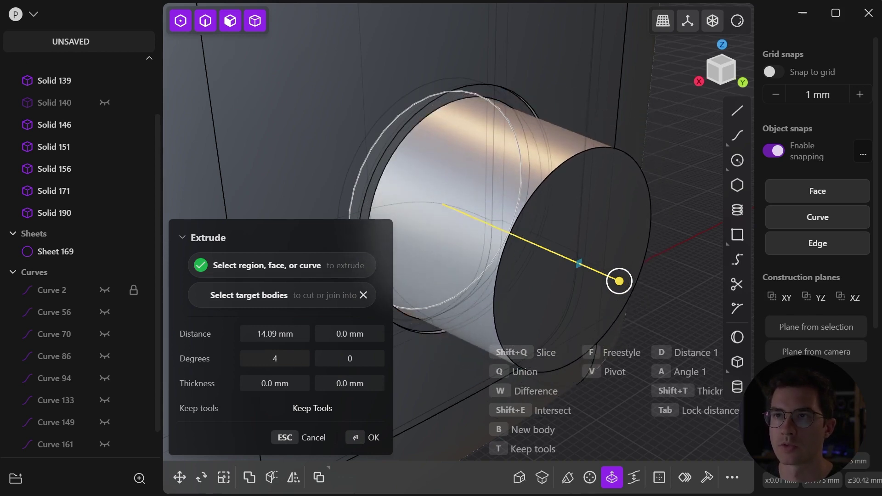
middle_click_drag(313, 373, 299, 318)
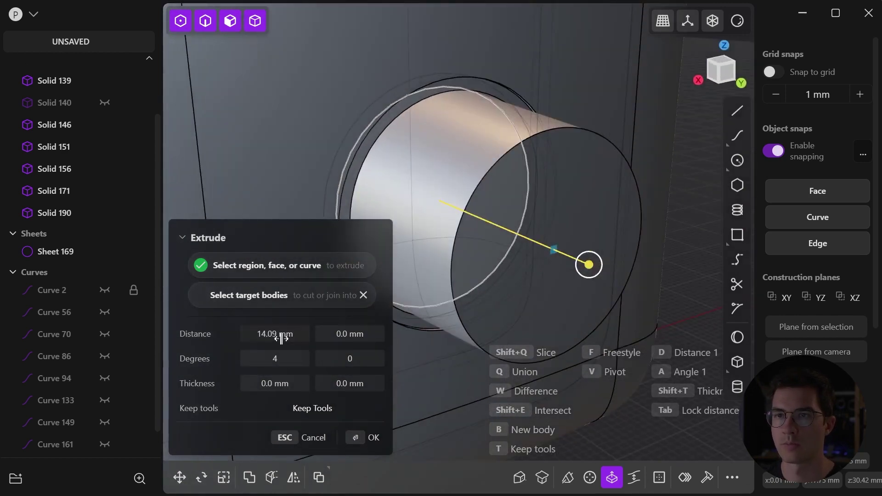
left_click_drag(309, 331, 313, 330)
scroll(411, 258, "down", 4)
middle_click_drag(410, 257, 288, 384)
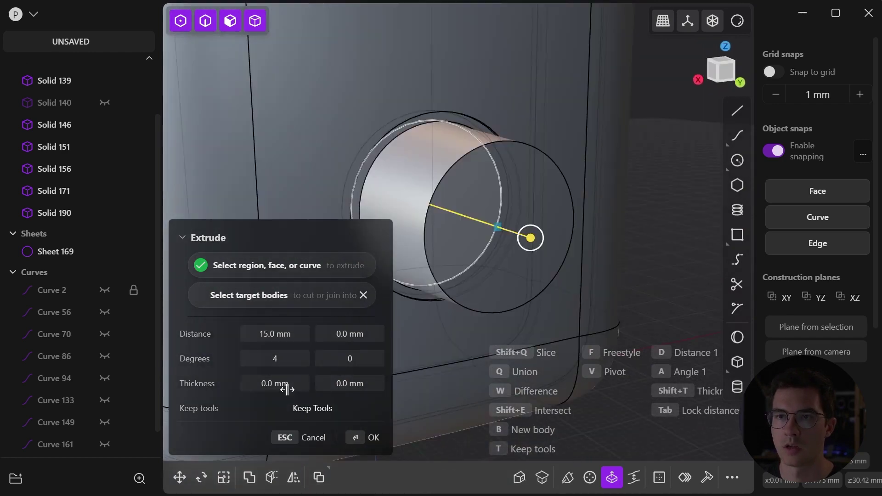
left_click(374, 437)
Round the knob's outer front edge with a conic fillet
middle_click_drag(374, 436, 443, 325)
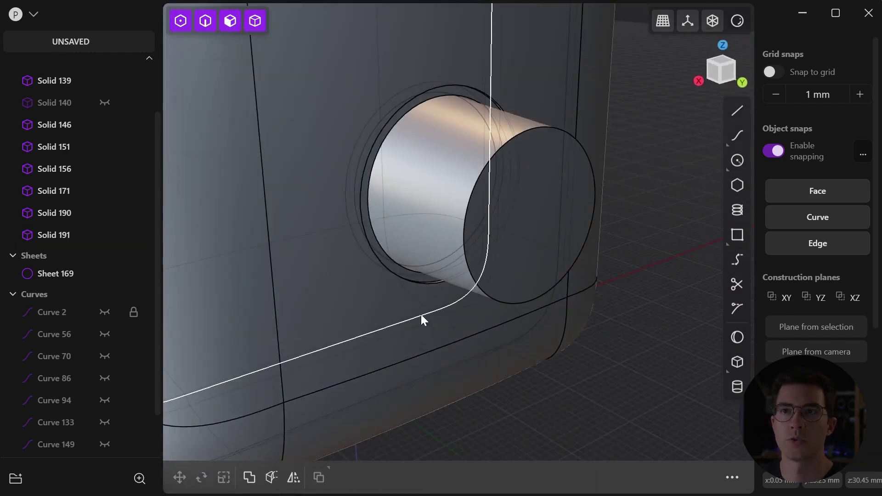
left_click(464, 225)
key("f")
left_click_drag(467, 208, 466, 210)
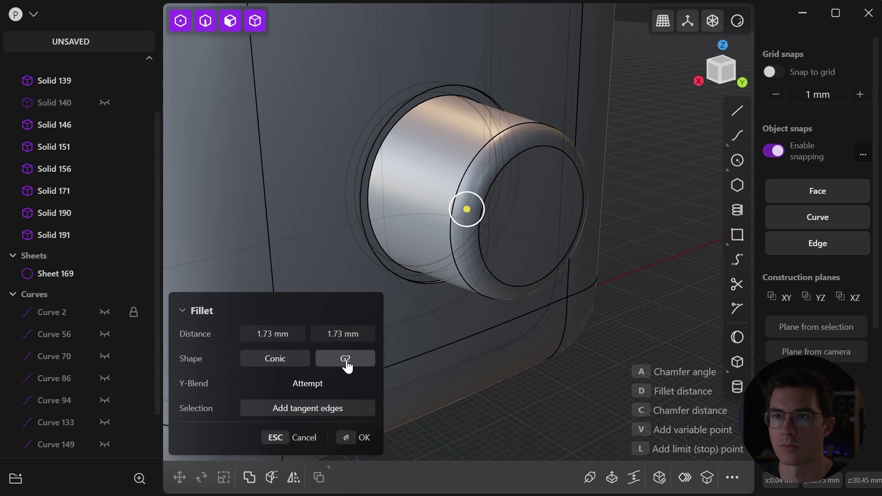
left_click(278, 335)
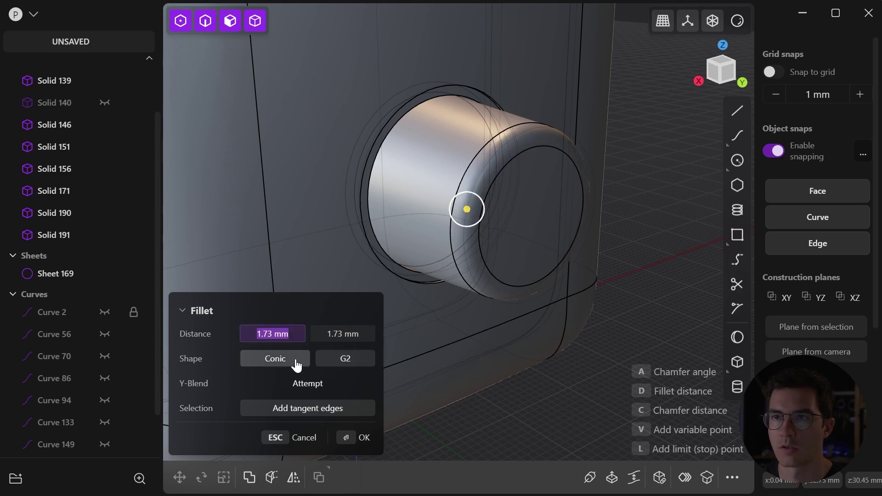
key("Tab")
left_click(346, 437)
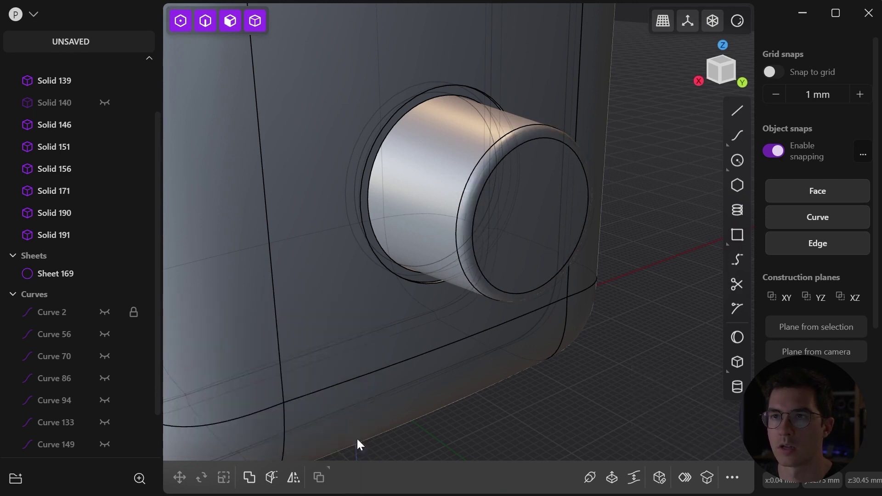
Fillet the housing's circular edge around the knob recess with a distance of 0.5 mm
scroll(427, 341, "up", 5)
left_click(573, 326)
key("f")
left_click_drag(564, 325, 581, 318)
left_click(658, 389)
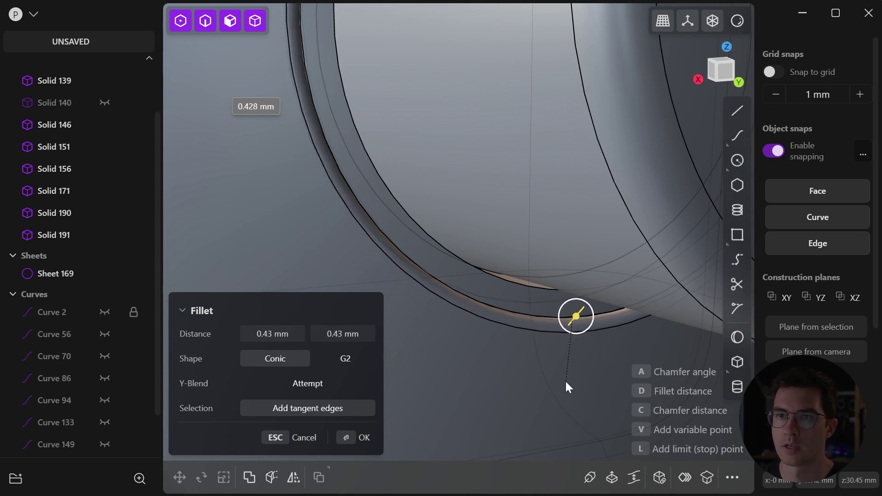
type(".5")
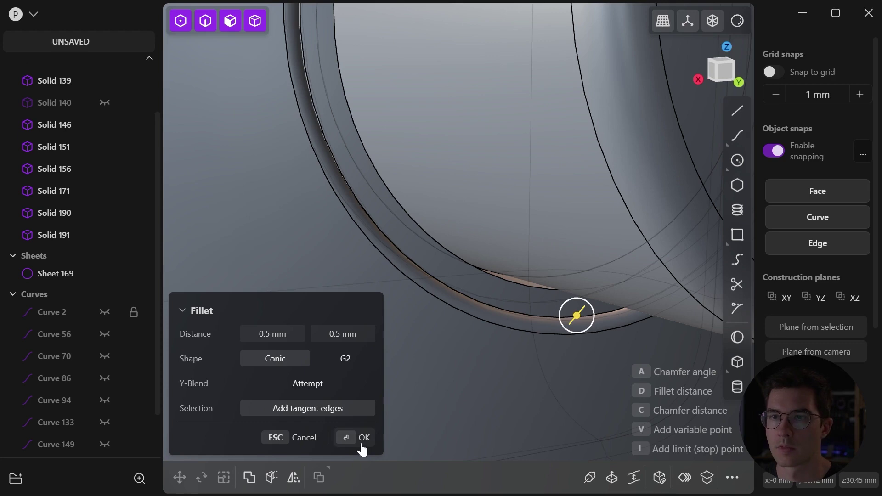
left_click(363, 437)
Fillet the inner and outer front edges of the thin ring around the knob by about 0.12 mm
middle_click_drag(476, 236, 512, 265)
left_click(512, 265)
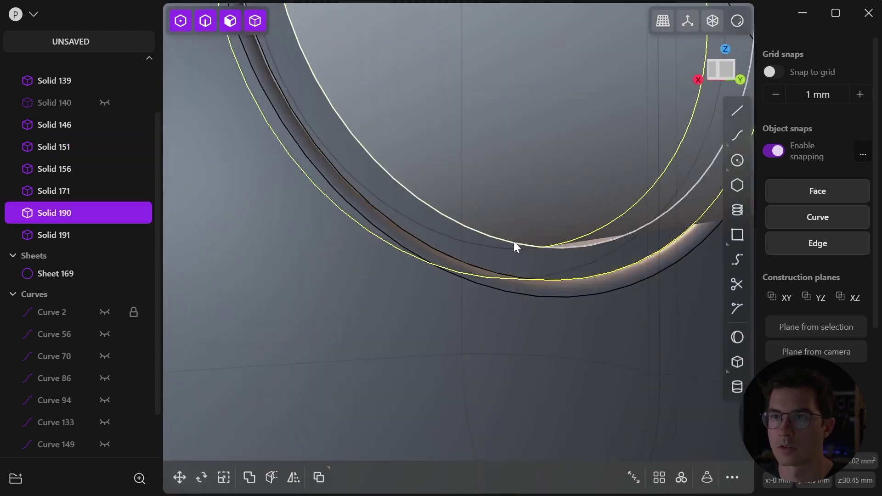
left_click(578, 279)
key("f")
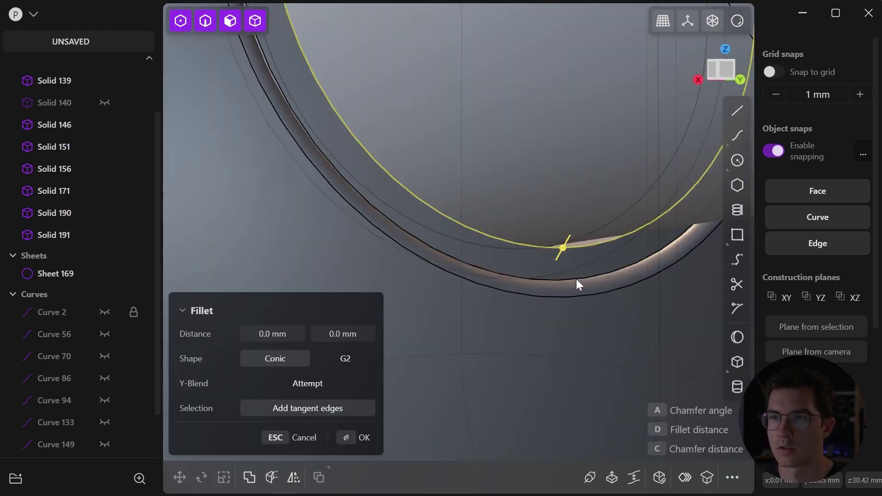
left_click_drag(577, 279, 578, 284)
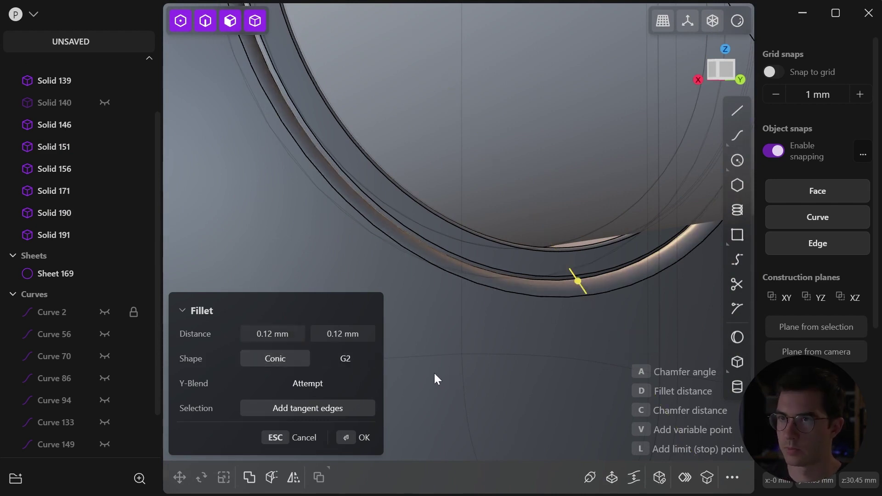
key("Return")
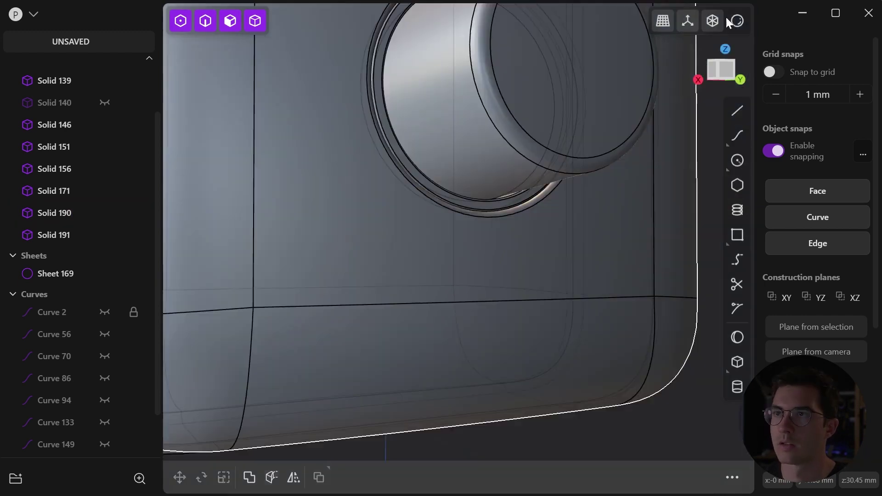
Hide the model edges and check the surfaces around the knob and the housing seam with glossy red shading
left_click(735, 22)
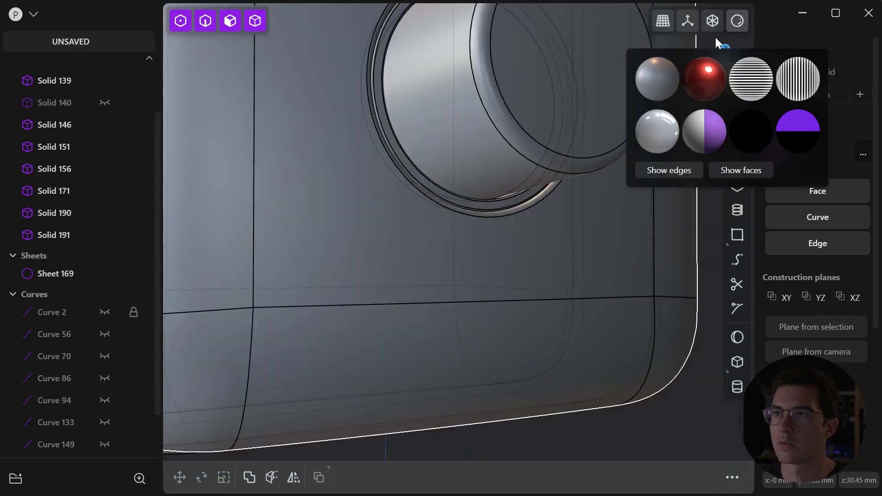
left_click(704, 78)
left_click(669, 170)
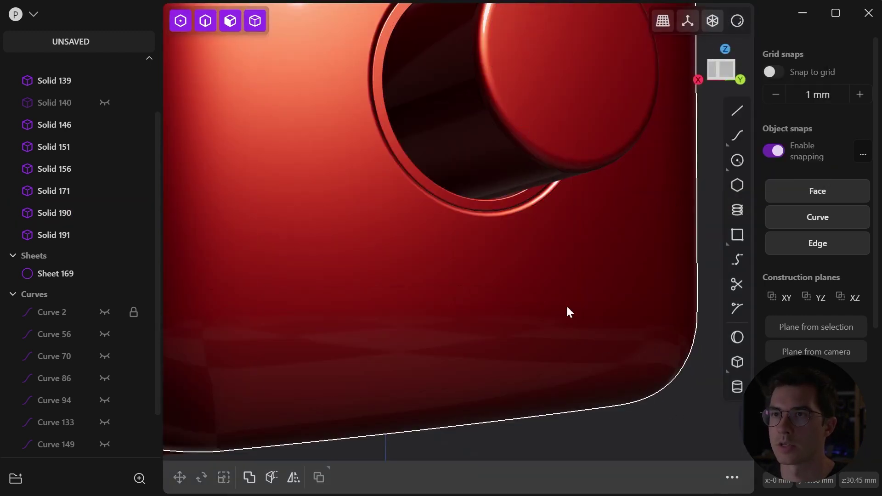
scroll(566, 306, "down", 5)
middle_click_drag(536, 279, 491, 309)
middle_click_drag(527, 235, 600, 339, "shift")
middle_click_drag(490, 325, 491, 207)
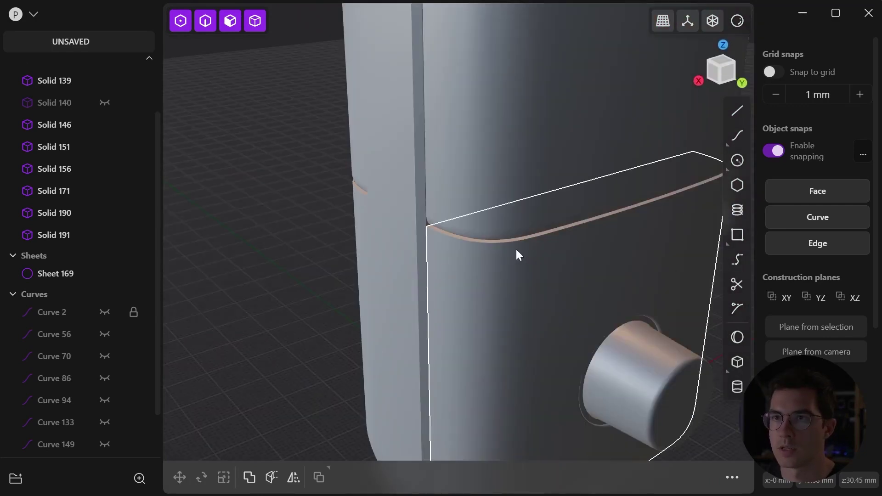
Show the model edges again and fillet the upper edge of the lower front housing body by 0.5 mm
scroll(517, 250, "up", 3)
left_click(467, 240)
key("f")
middle_click_drag(423, 278, 518, 242)
left_click_drag(522, 235, 543, 226)
left_click(729, 28)
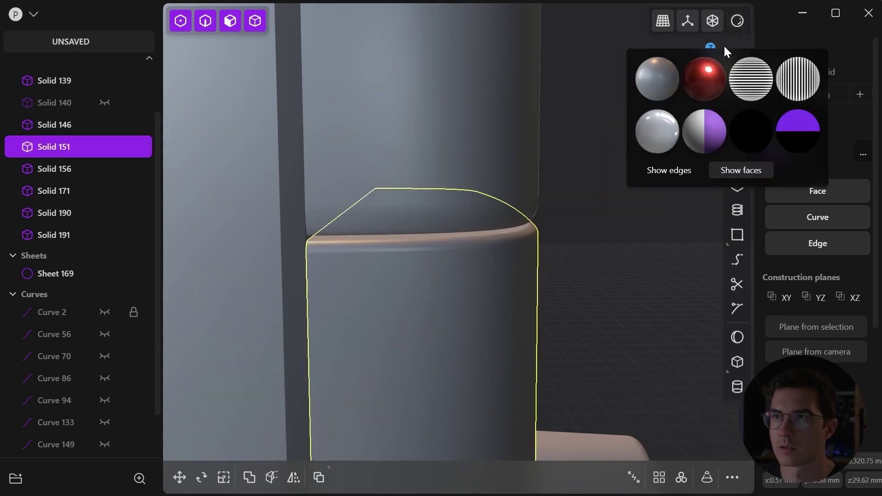
left_click(652, 177)
middle_click_drag(539, 233, 515, 240)
left_click_drag(515, 230, 522, 225)
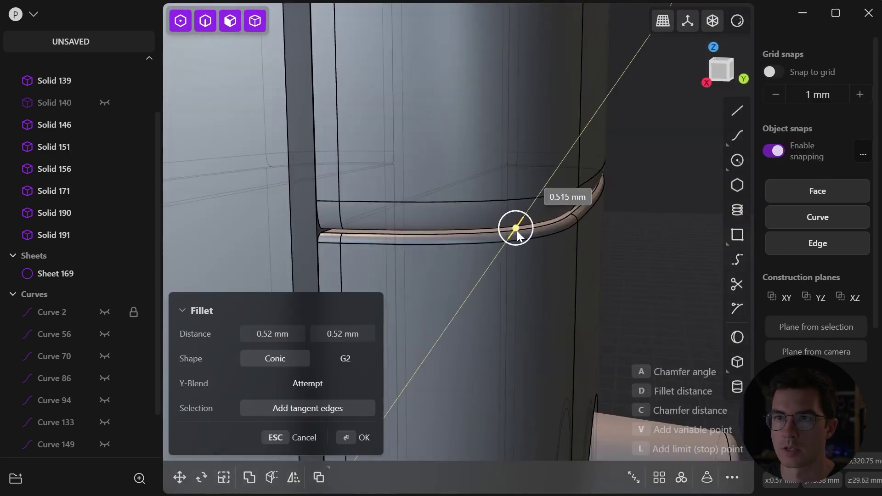
type(".5")
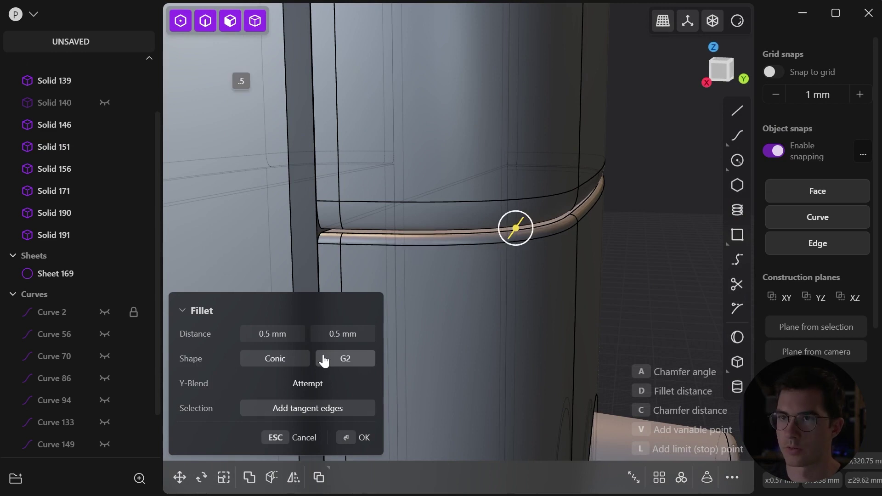
left_click(348, 439)
Fillet the matching upper edge of the lower housing body on the opposite side by 0.5 mm
middle_click_drag(573, 239, 443, 238)
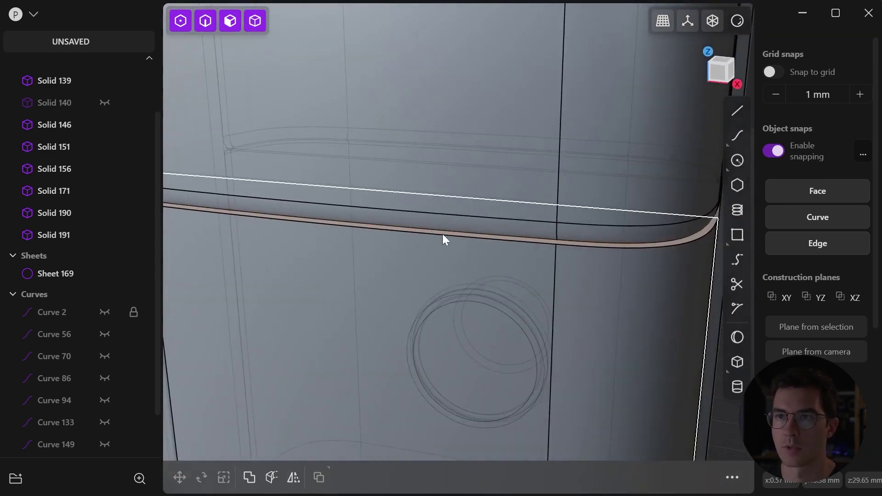
left_click_drag(443, 238, 435, 240)
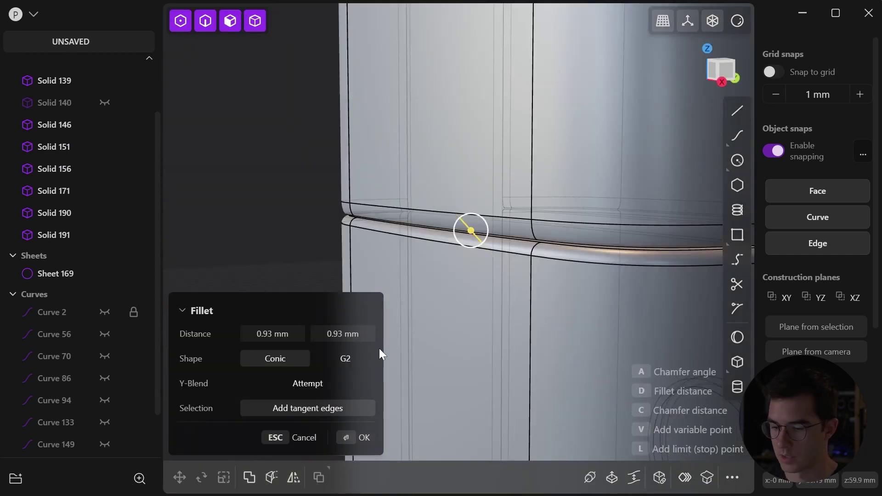
type(".5")
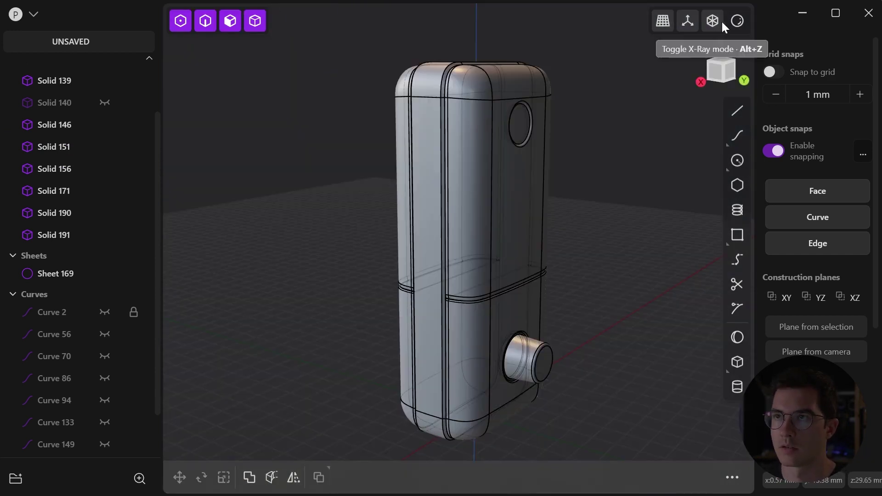
Inspect the whole device from several sides in glossy red shading without edges
mouse_move(721, 20)
left_click(706, 74)
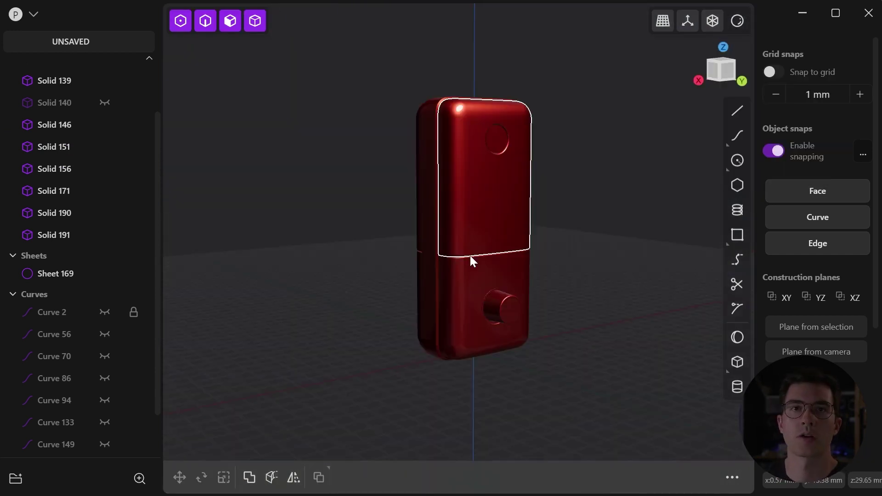
left_click(432, 296)
middle_click_drag(432, 295, 442, 315)
left_click(447, 366)
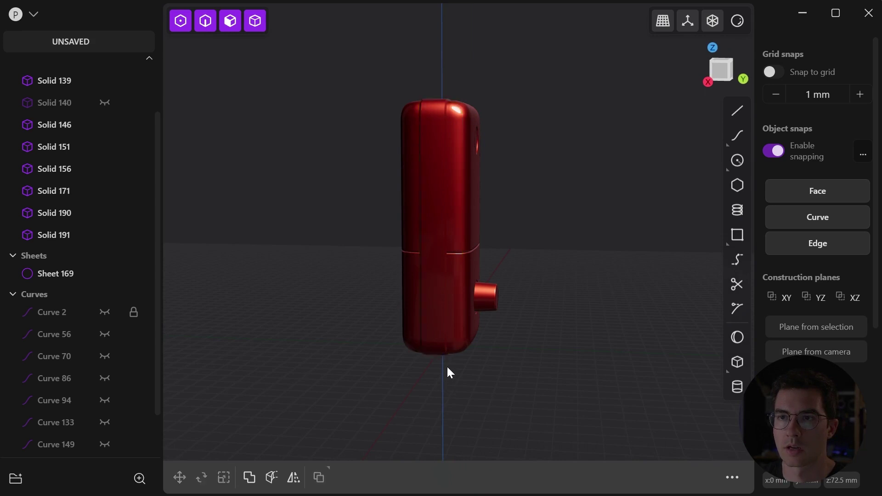
middle_click_drag(437, 346, 411, 366)
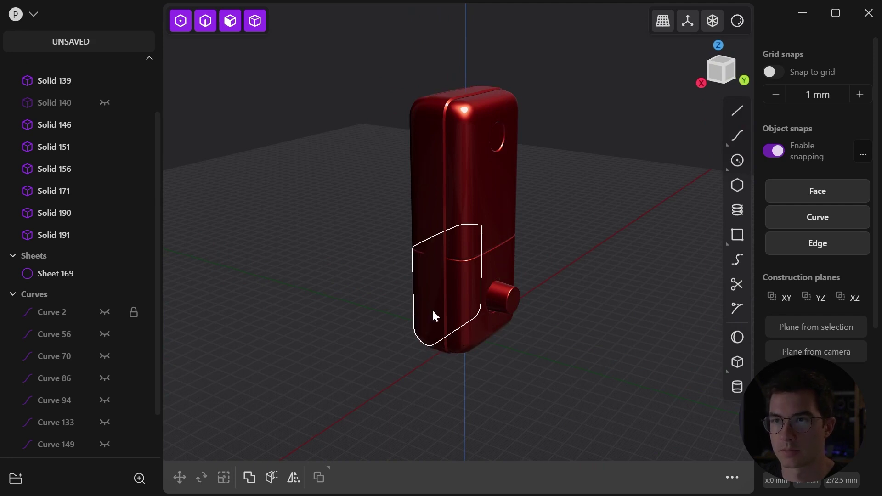
Switch the viewport back to the neutral grey shading and show the model edges again
left_click(738, 23)
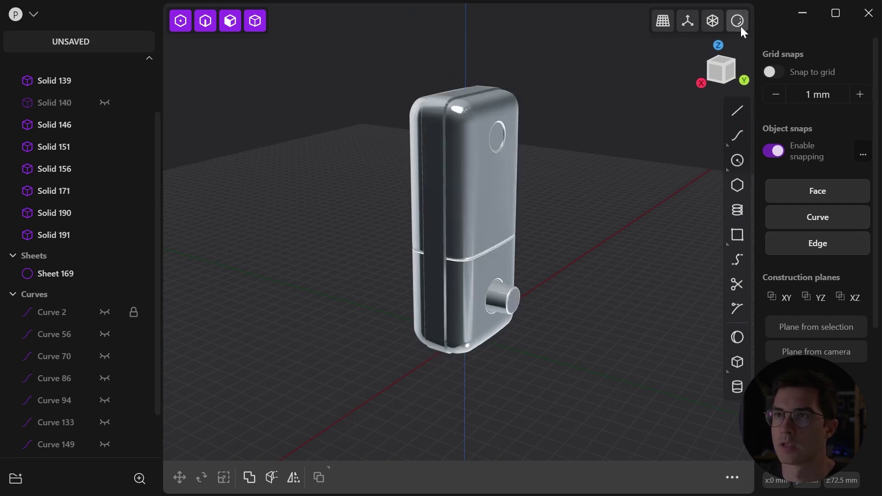
left_click(657, 78)
scroll(497, 224, "up", 5)
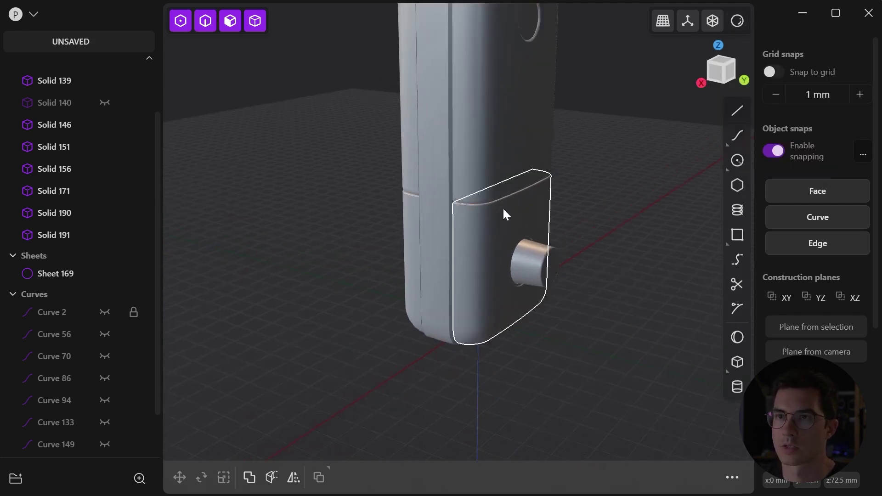
left_click(737, 21)
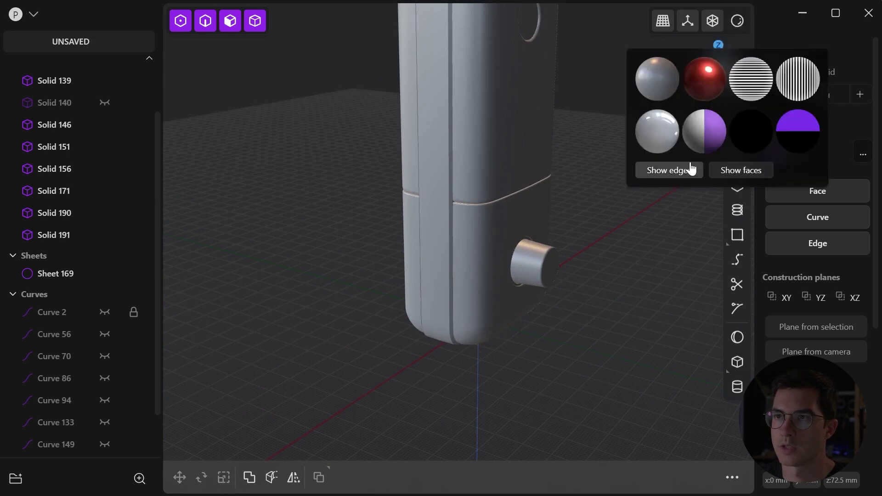
left_click(684, 170)
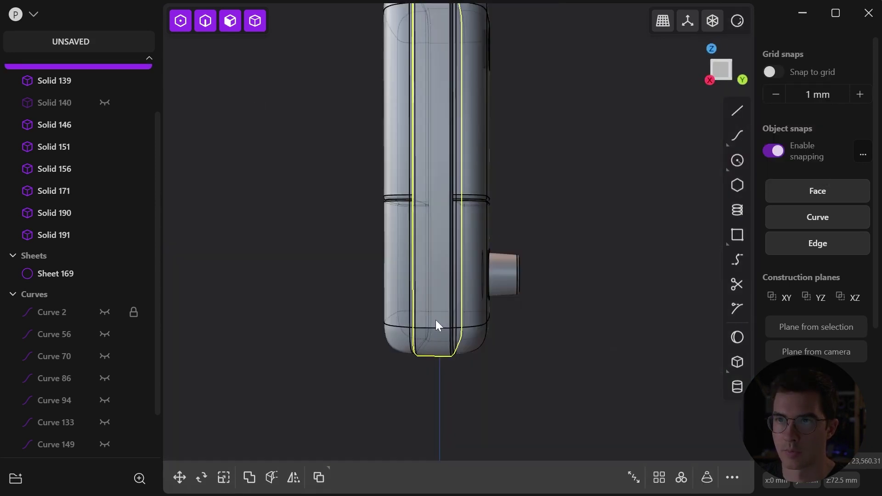
Duplicate the side and bottom faces of the middle housing body in place as a separate U-shaped sheet
left_click(436, 321)
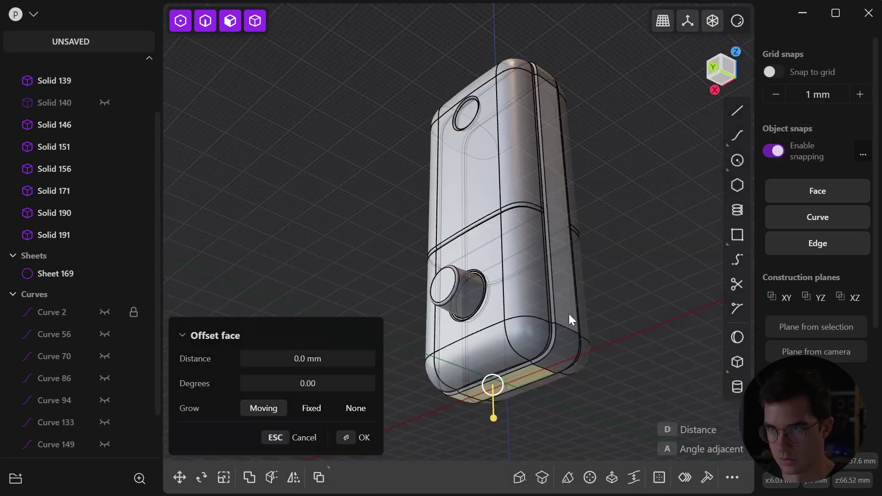
left_click(563, 334)
middle_click_drag(564, 340, 567, 320)
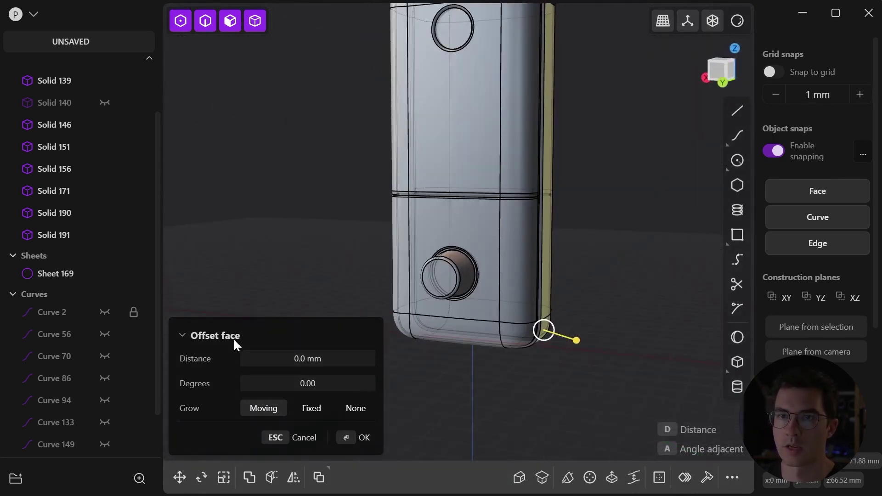
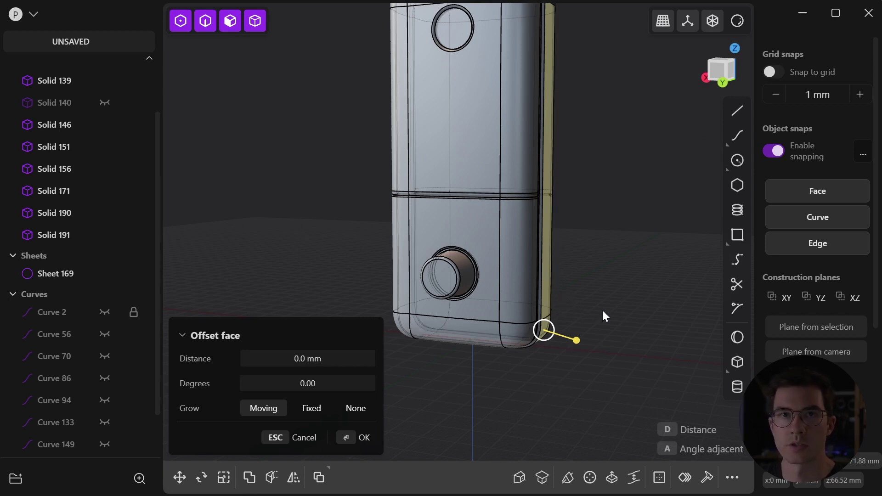
key("shift+d")
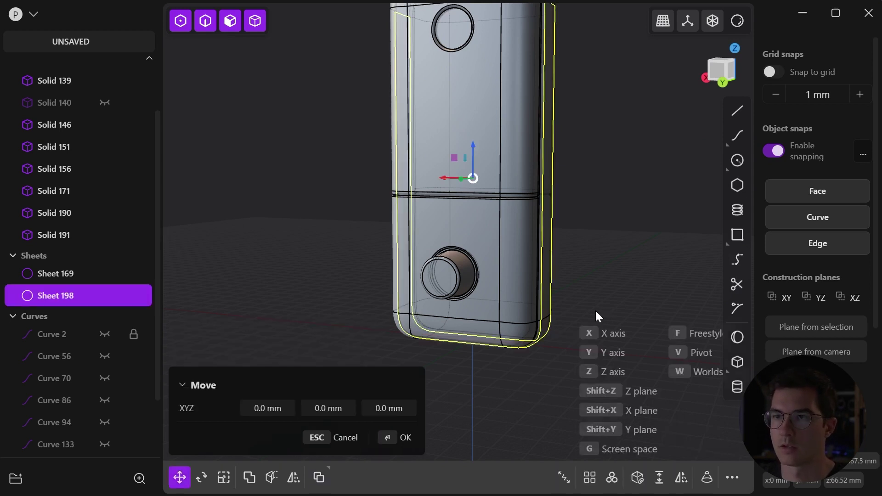
middle_click_drag(417, 259, 474, 268)
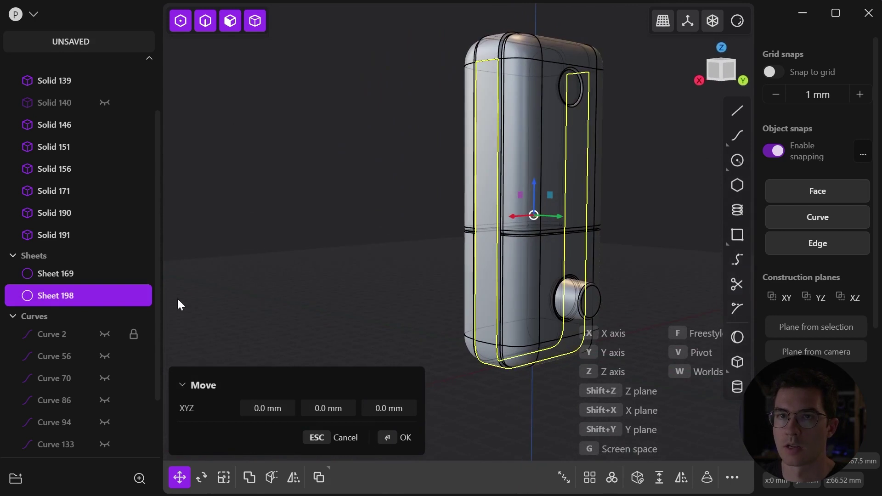
key("Escape")
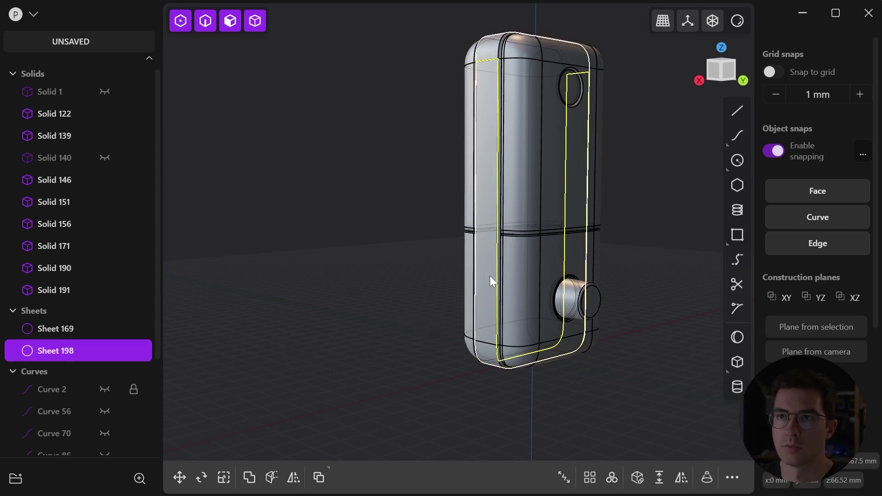
Hide the middle housing body and select the side, corner and bottom faces of the duplicated U-shaped sheet
left_click(495, 55)
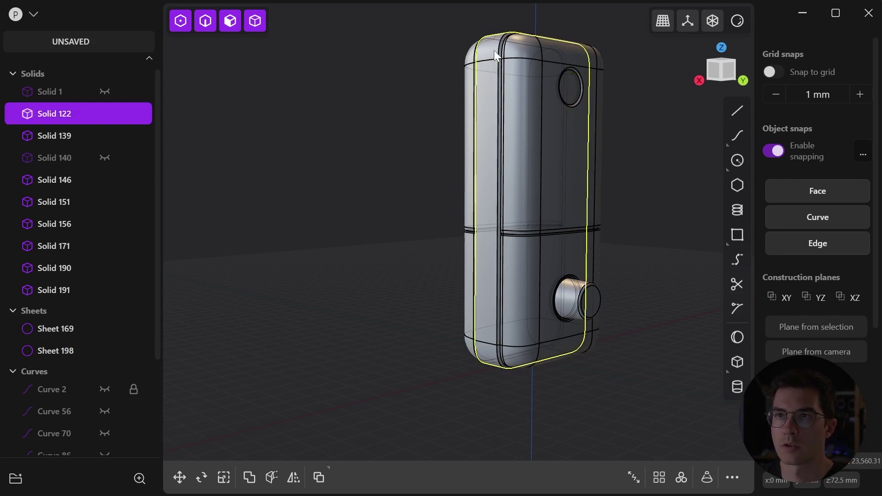
left_click(105, 114)
middle_click_drag(370, 203, 452, 247)
left_click(483, 261)
left_click(484, 315)
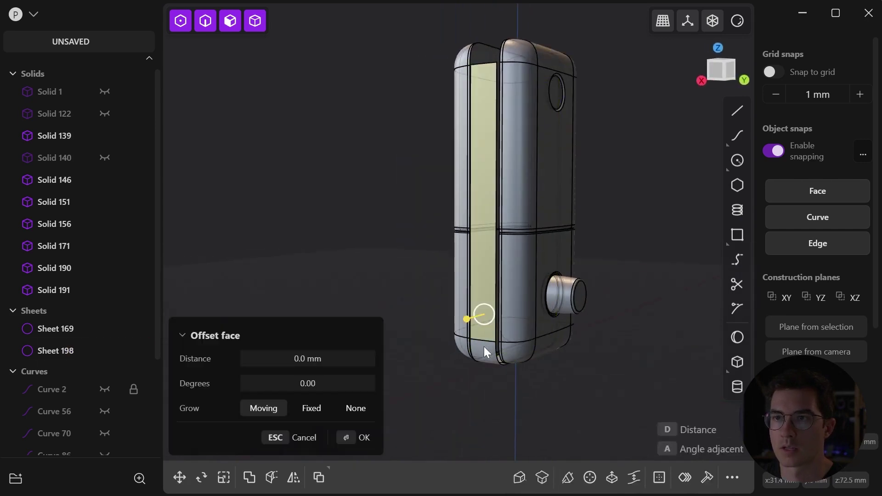
left_click(491, 354)
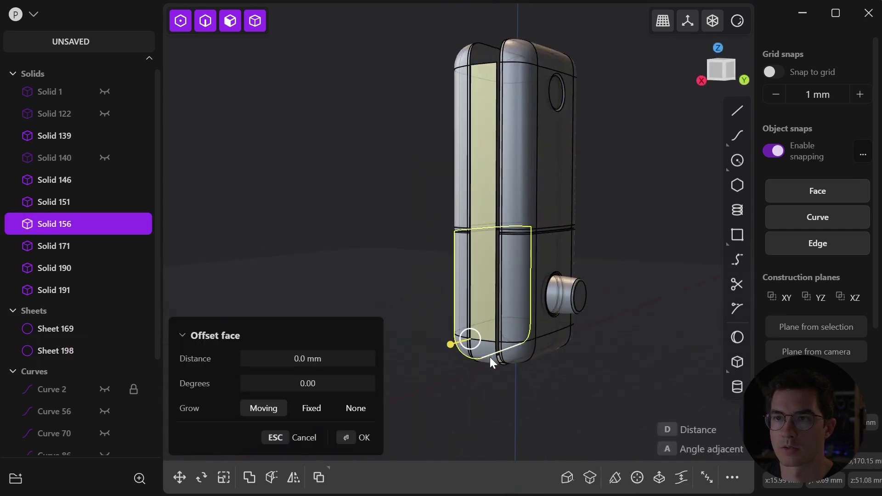
key("Escape")
left_click(487, 329)
left_click(491, 362)
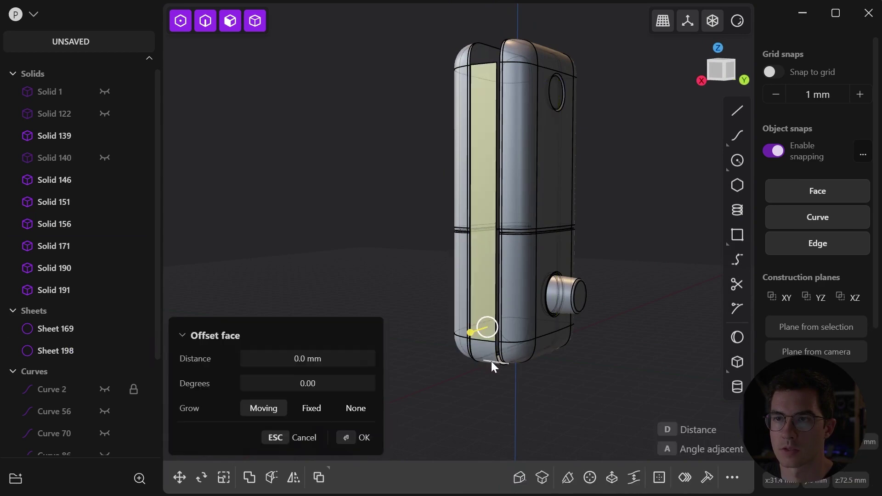
mouse_move(494, 363)
middle_mouse_down()
mouse_move(473, 372)
mouse_move(498, 348)
middle_mouse_up()
middle_click_drag(506, 395, 85, 90)
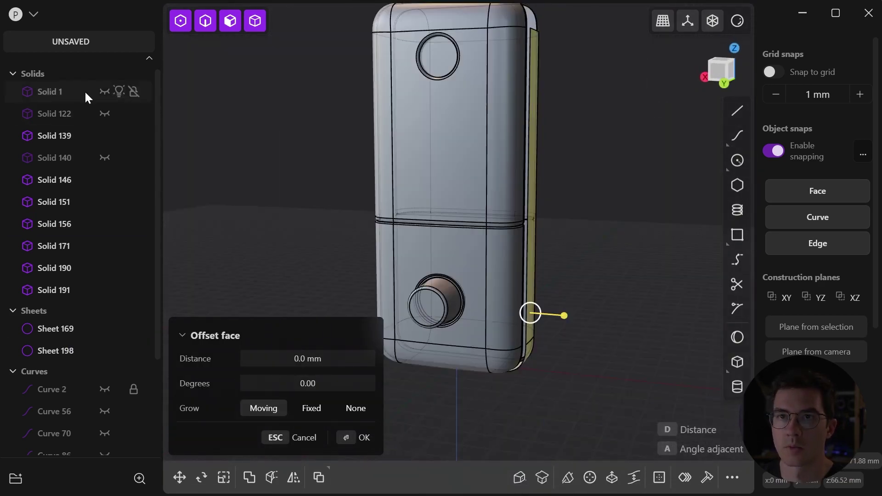
Show the middle housing body again and offset the U-shaped sheet's faces outward by 5 mm
left_click(105, 158)
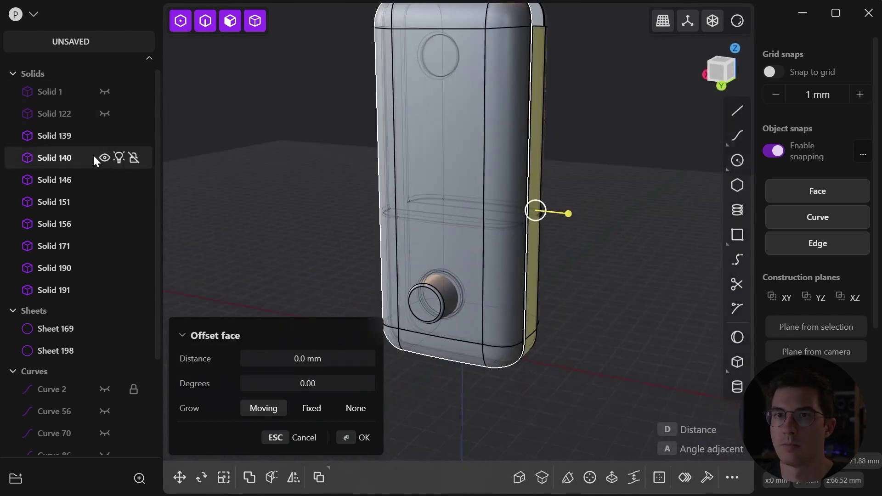
left_click(105, 158)
left_click(106, 113)
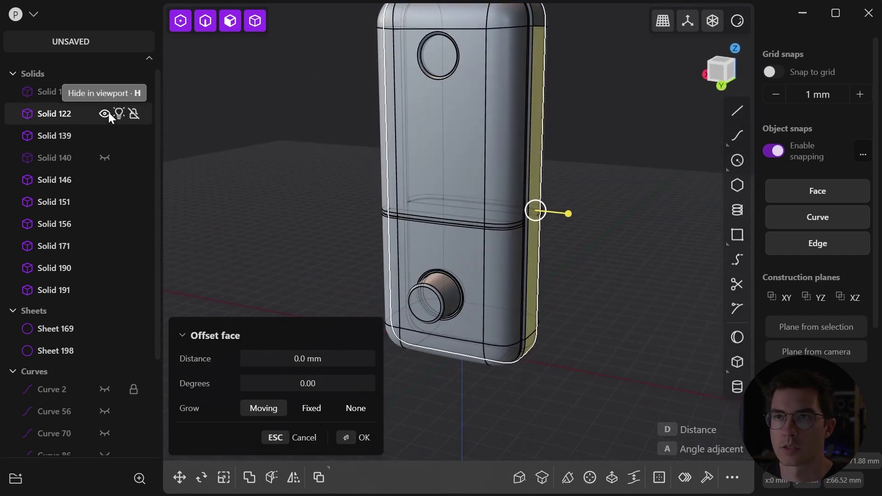
middle_click_drag(486, 198, 503, 251)
left_click_drag(597, 215, 611, 215)
key("d")
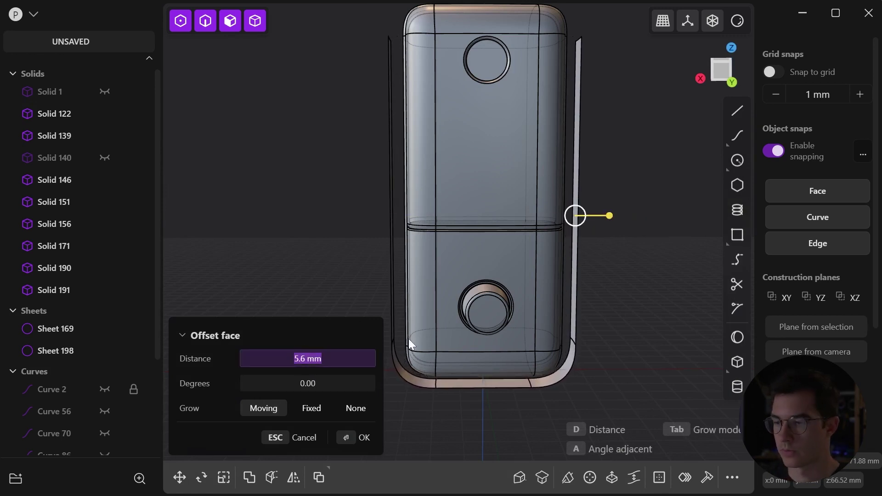
type("3")
key("Return")
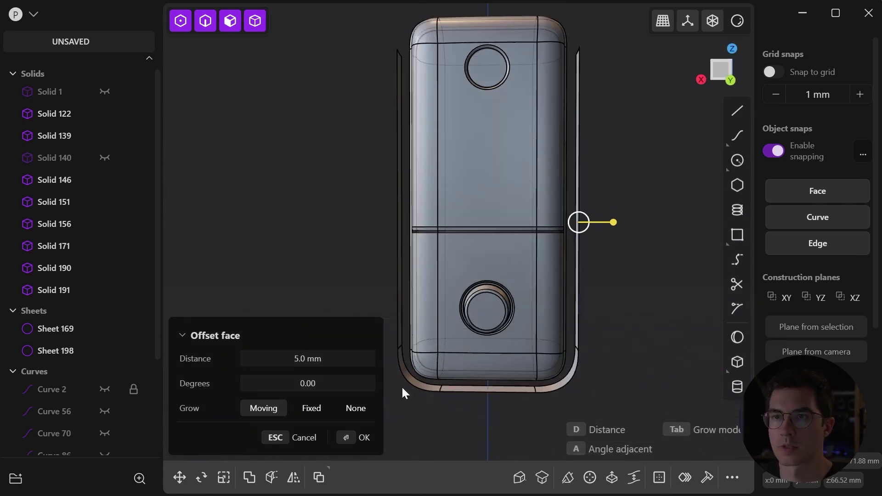
left_click(358, 438)
Thicken the U-shaped sheet around the housing by 2.5 mm into a solid bracket
middle_click_drag(358, 435, 464, 262)
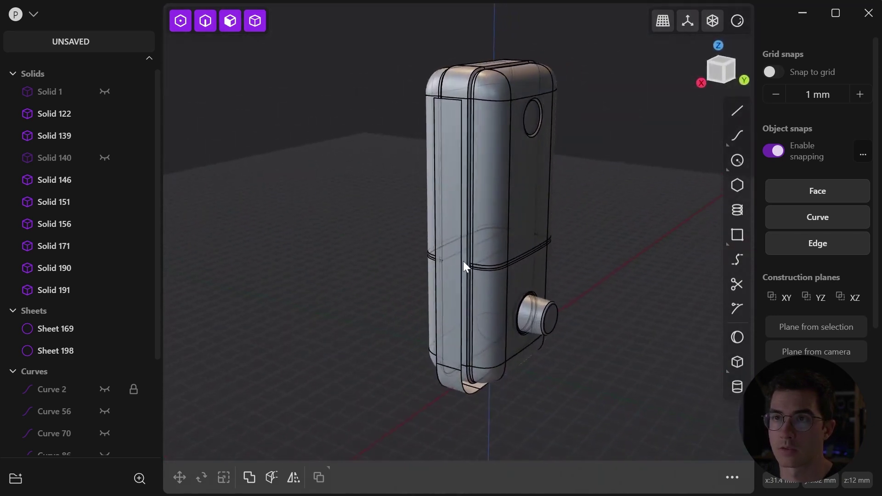
middle_click_drag(477, 163, 405, 367)
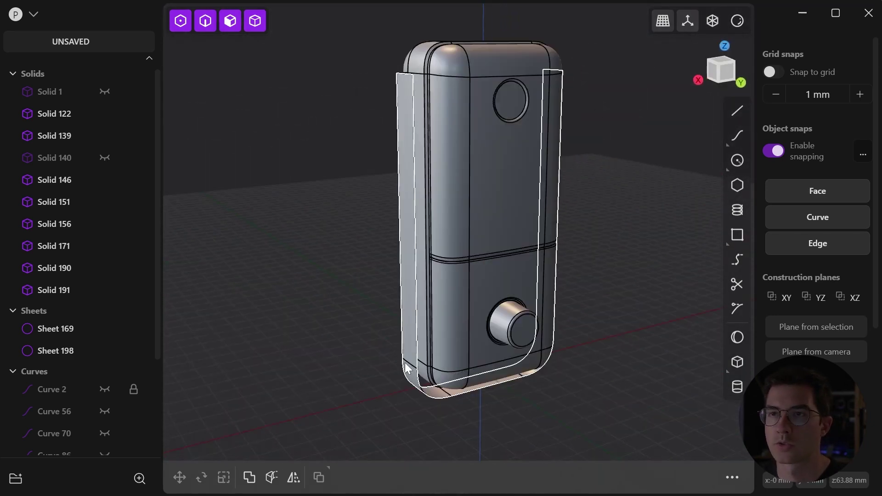
left_click(406, 368)
mouse_move(386, 372)
middle_mouse_down()
mouse_move(358, 358)
mouse_move(381, 367)
middle_mouse_up()
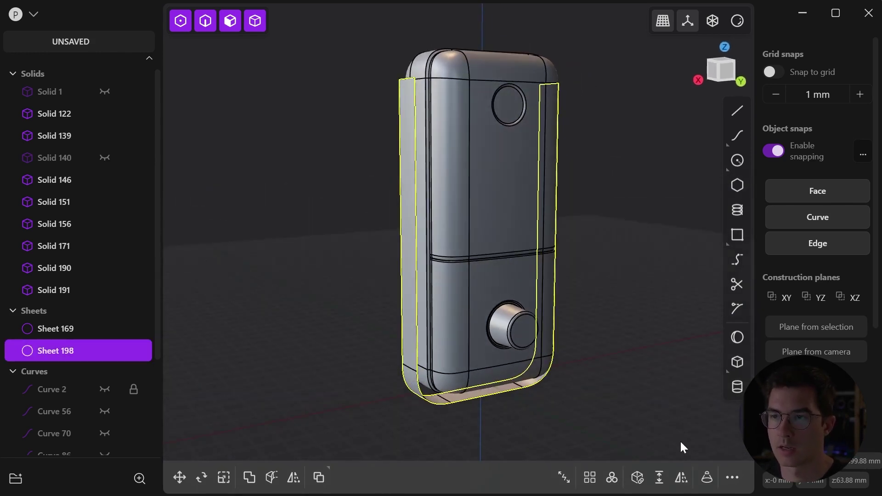
left_click(732, 479)
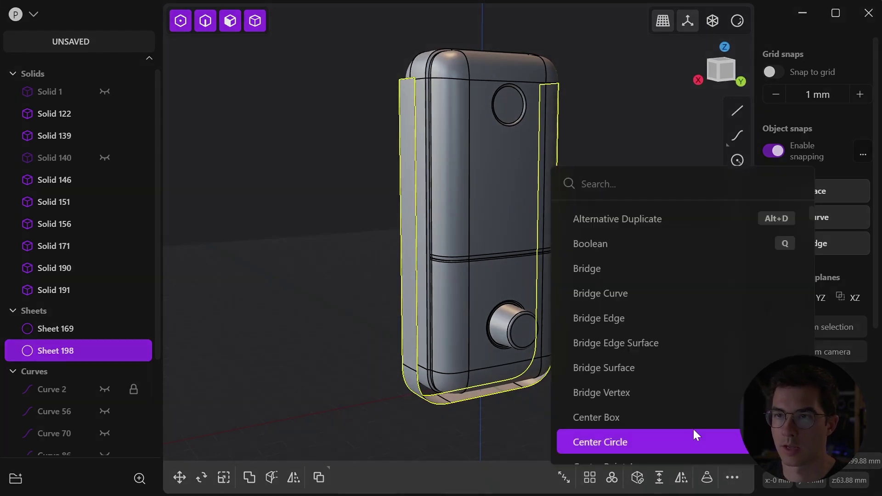
type("thick")
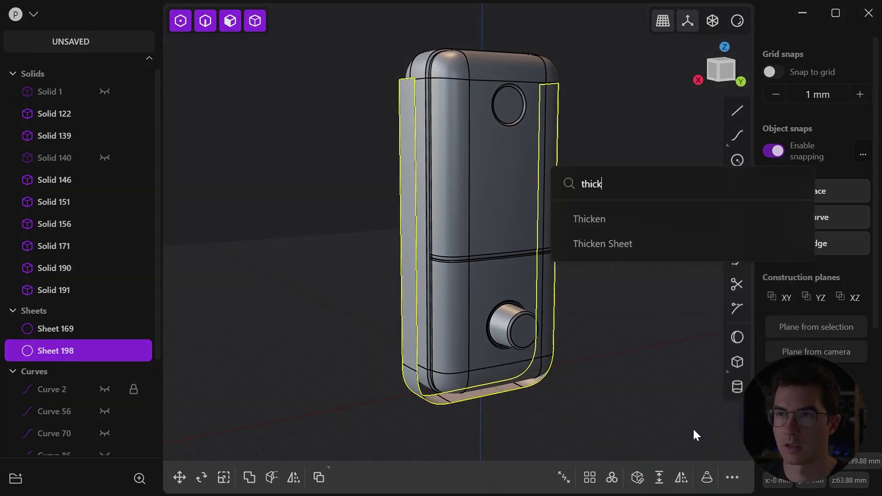
left_click(610, 248)
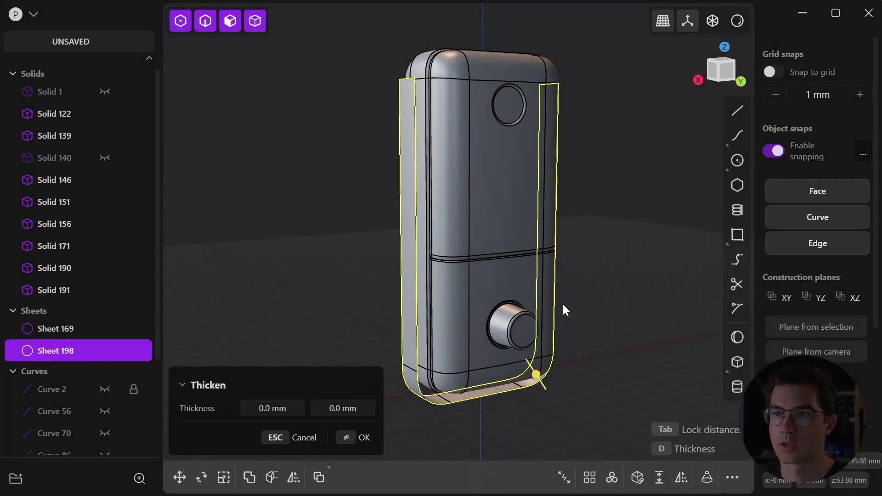
left_click_drag(535, 376, 537, 379)
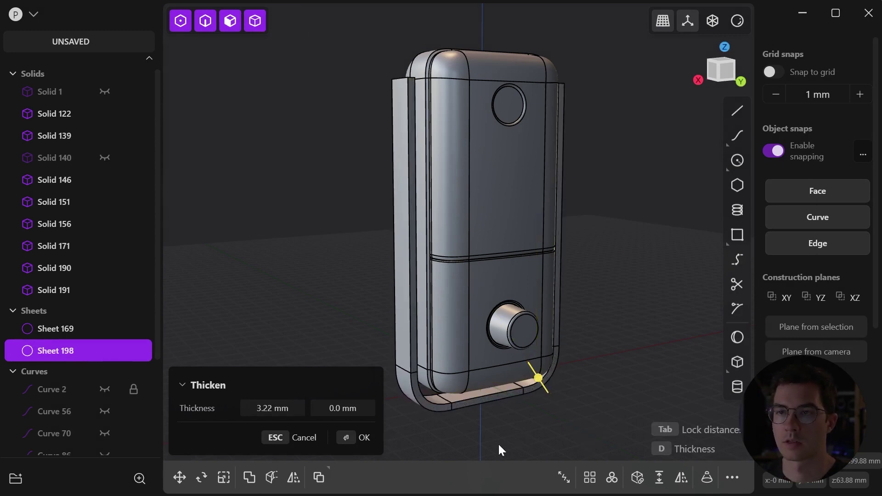
left_click(267, 409)
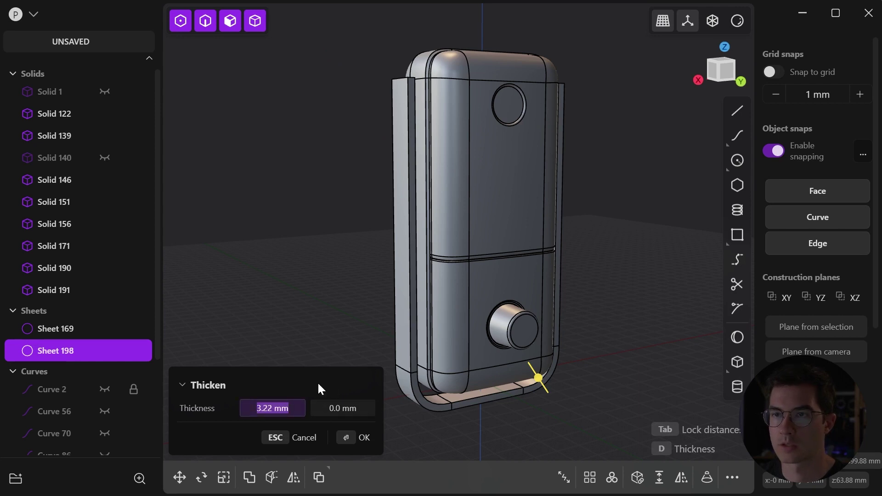
type("2.5")
key("Return")
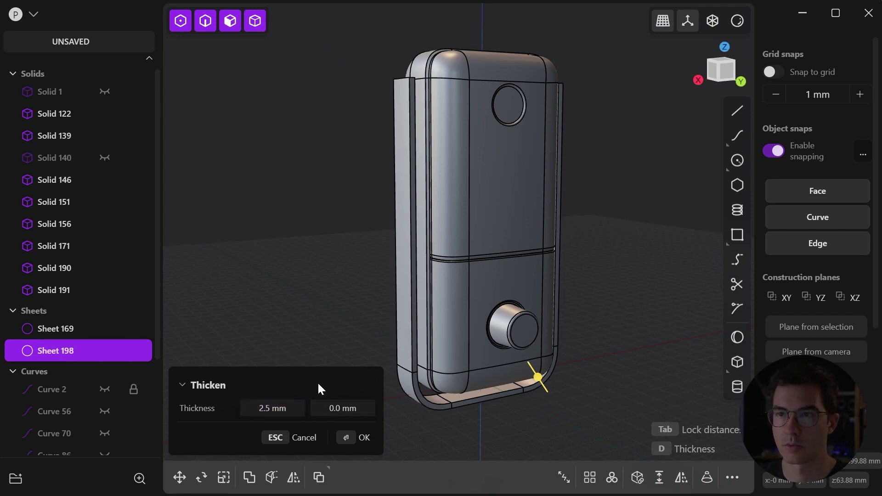
left_click(358, 439)
Offset the top end faces of both bracket arms by -60 mm to shorten the arms
middle_click_drag(318, 259, 435, 103)
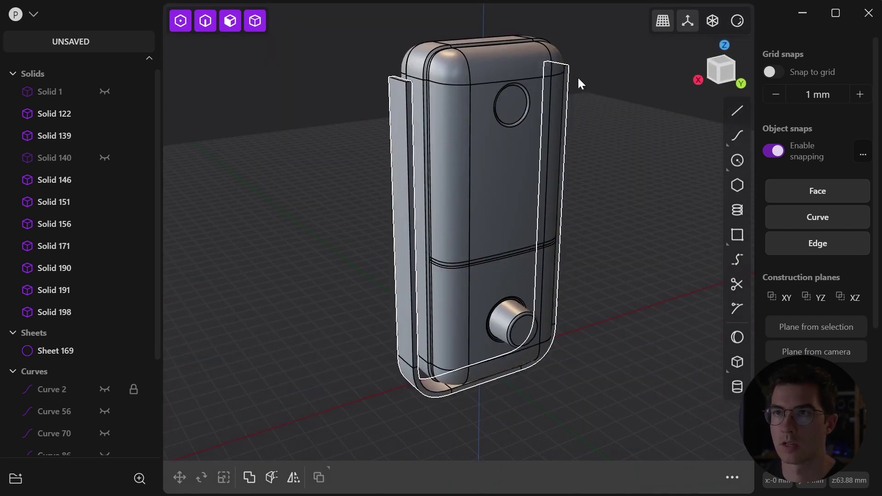
middle_click_drag(489, 188, 457, 166)
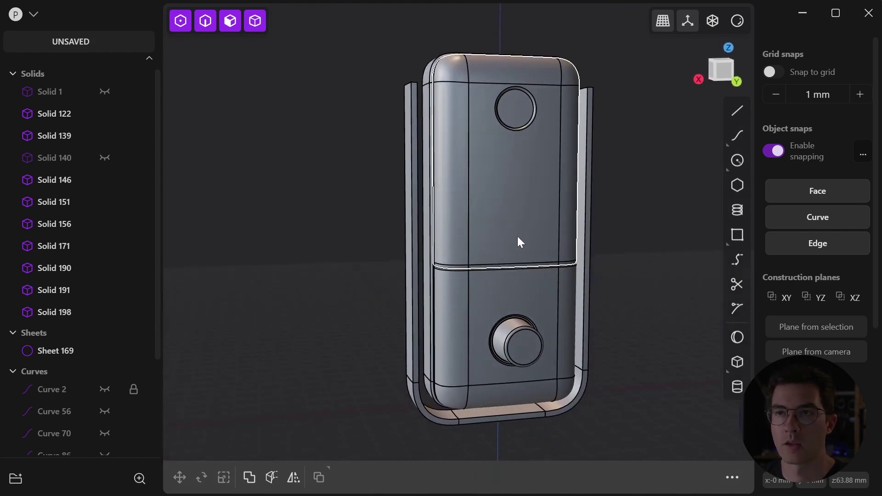
middle_click_drag(383, 258, 434, 262)
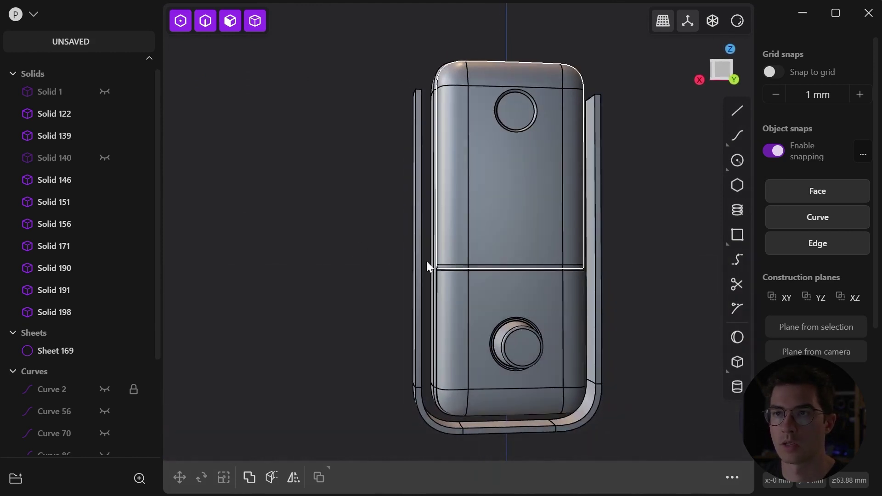
middle_click_drag(464, 186, 483, 351)
scroll(441, 228, "up", 8)
scroll(414, 197, "down", 3)
left_click(399, 211)
key("o")
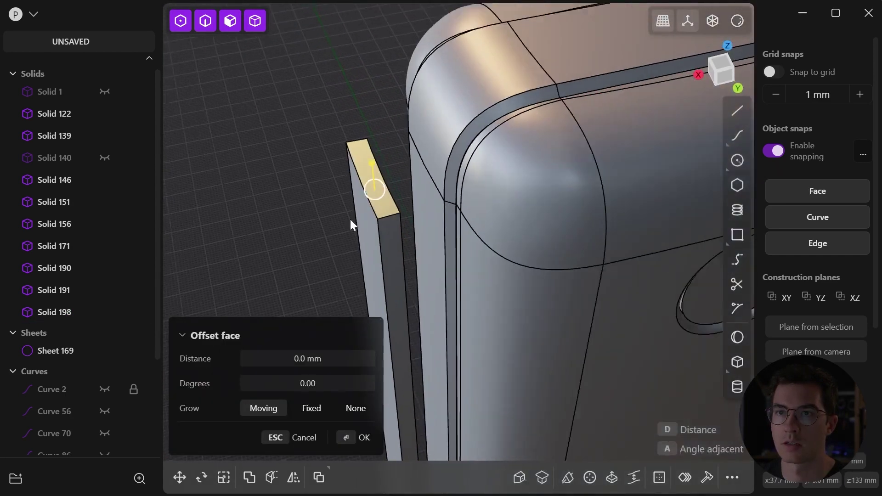
middle_click_drag(350, 219, 359, 237)
scroll(557, 138, "up", 4)
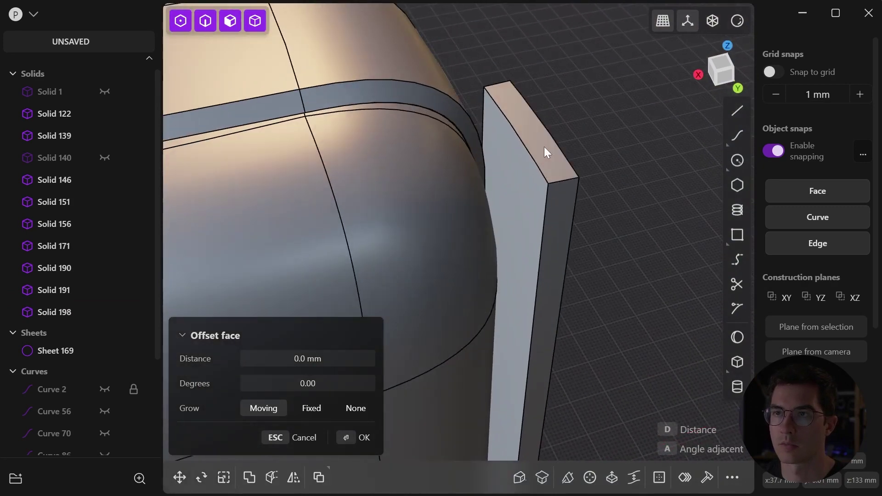
scroll(553, 98, "down", 5)
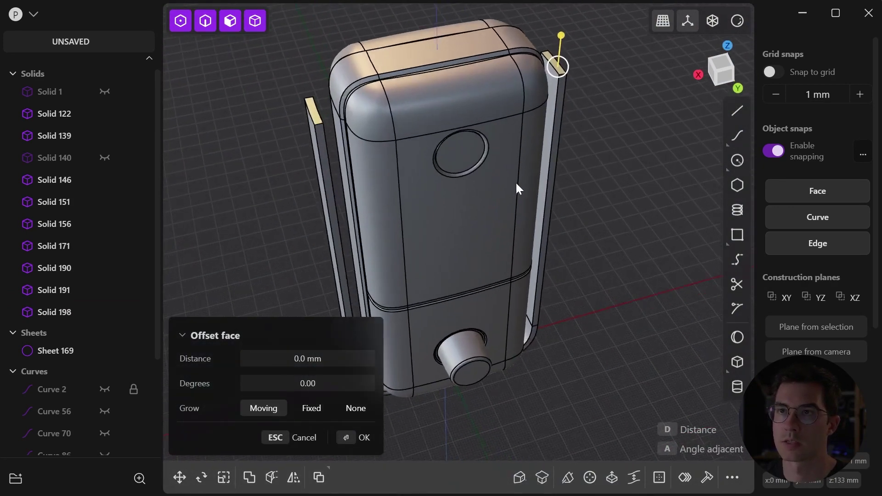
middle_click_drag(516, 187, 495, 136)
left_click_drag(564, 86, 577, 230)
left_click(320, 359)
key("BackSpace")
type("-60")
key("Return")
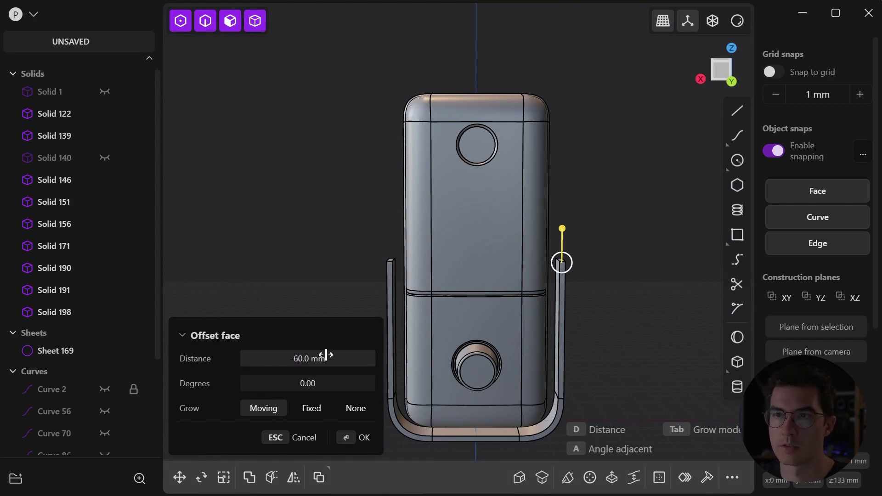
left_click(359, 439)
Fillet the top corner edges of both bracket arms at a distance of 6.5 mm to round their ends
middle_click_drag(341, 297, 492, 212)
scroll(492, 212, "up", 5)
left_click(431, 222)
key("f")
middle_click_drag(550, 184, 459, 337)
left_click_drag(468, 284, 520, 203)
middle_click_drag(410, 274, 571, 262)
mouse_move(571, 262)
left_mouse_down()
mouse_move(566, 269)
mouse_move(581, 256)
mouse_move(563, 272)
left_mouse_up()
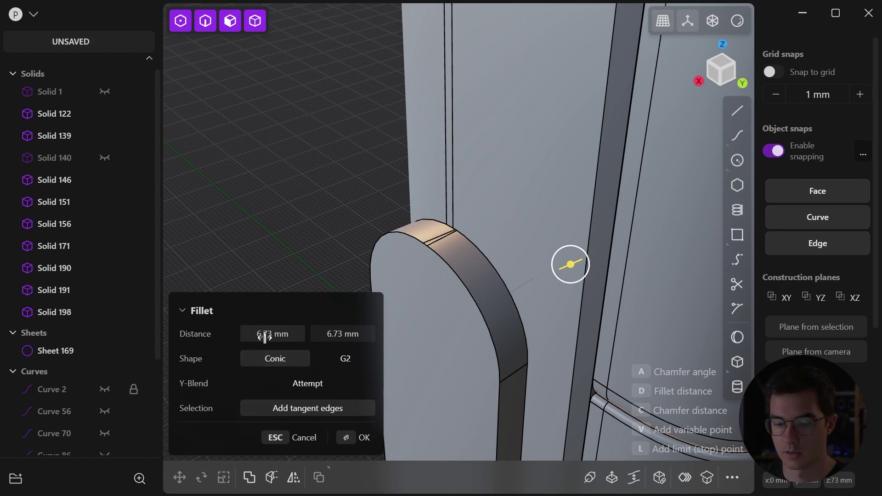
left_click_drag(264, 338, 264, 338)
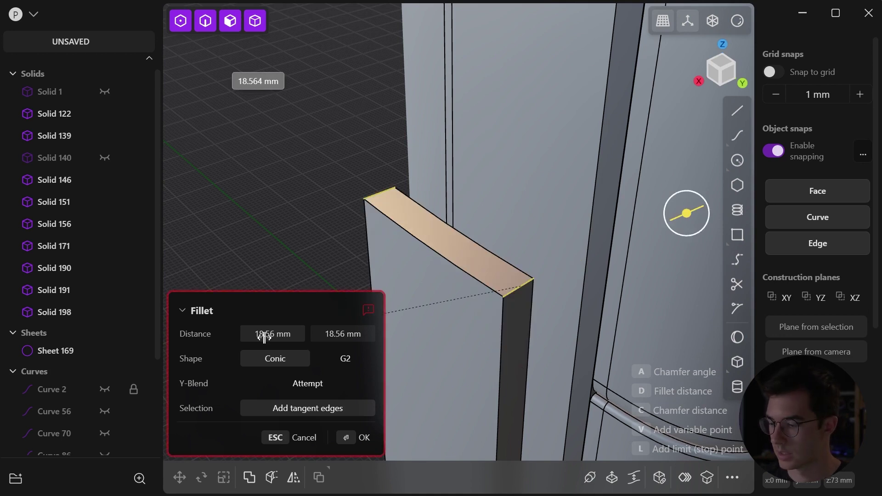
type("6.5")
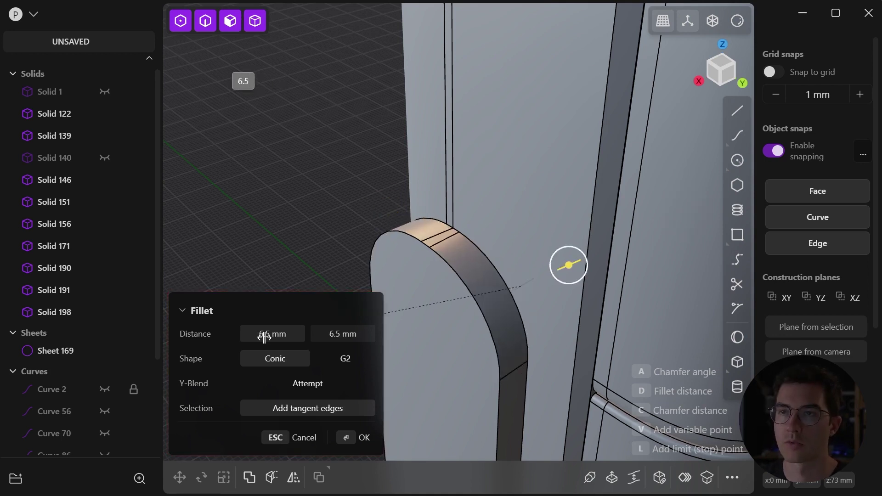
left_click(357, 447)
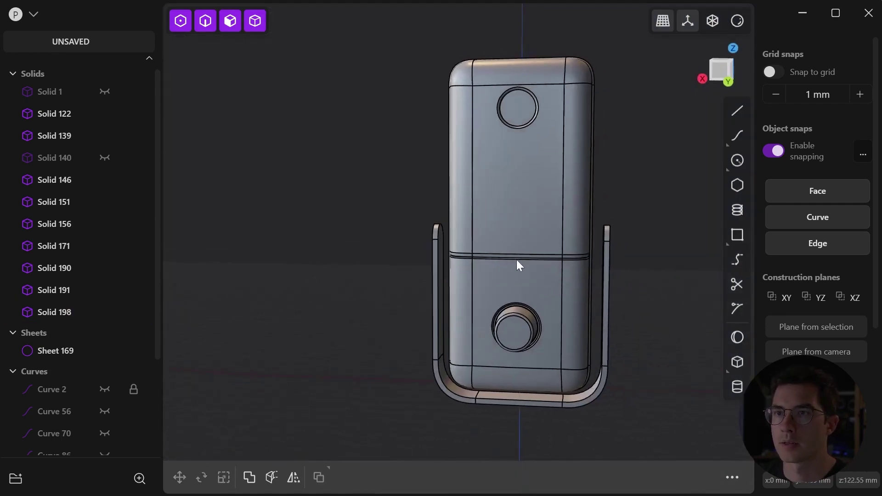
Draw a 10 mm circle on the YZ plane, centred in the bracket arm's rounded end, with grid snapping and X-ray on and object snapping off
scroll(516, 266, "up", 5)
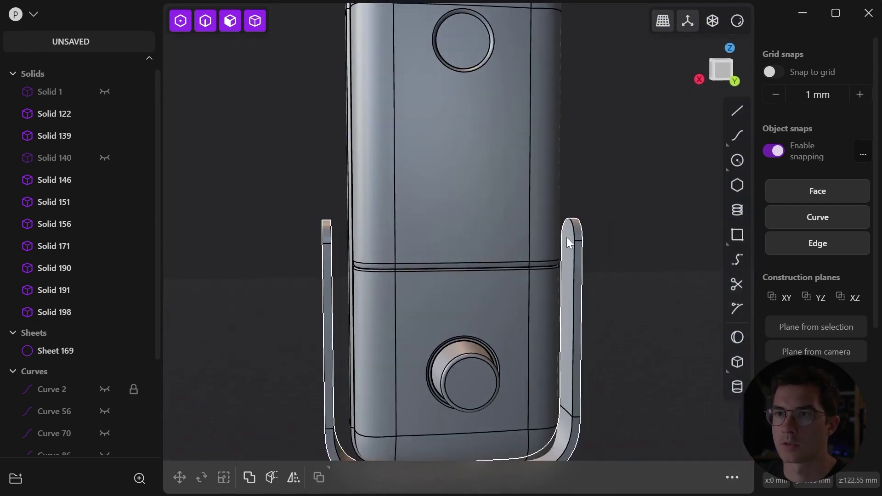
middle_click_drag(592, 250, 754, 239)
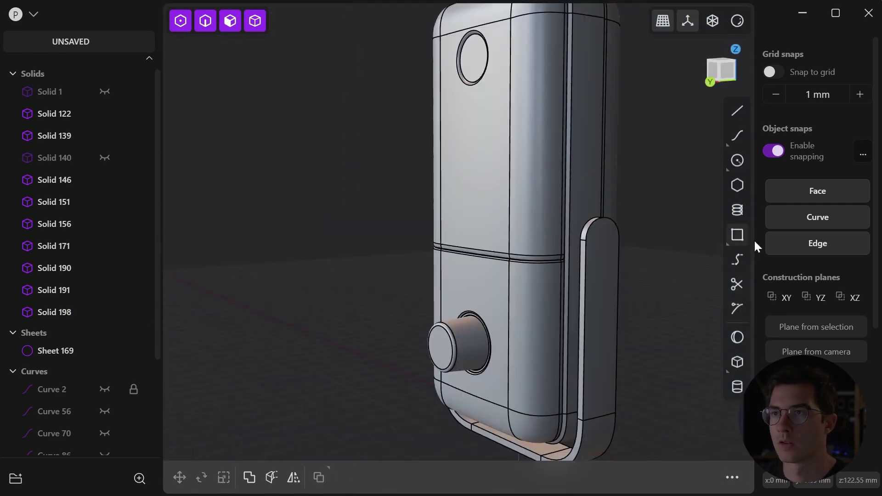
double_click(813, 299)
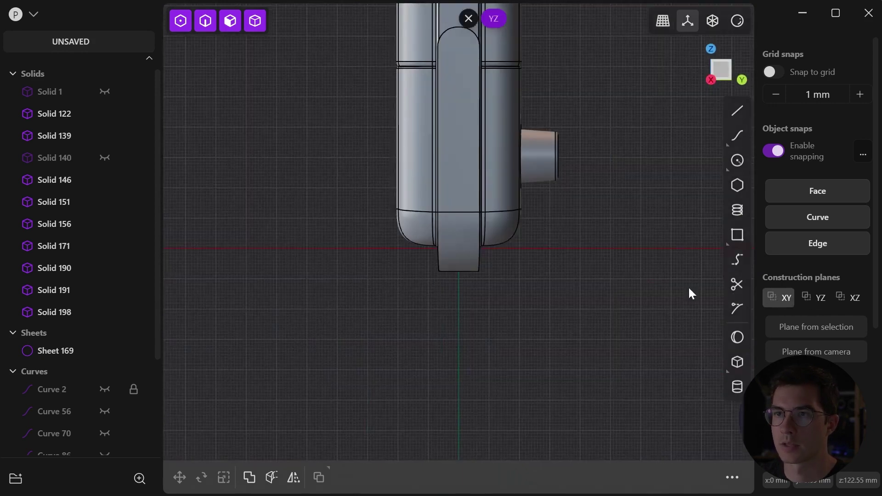
scroll(475, 145, "up", 5)
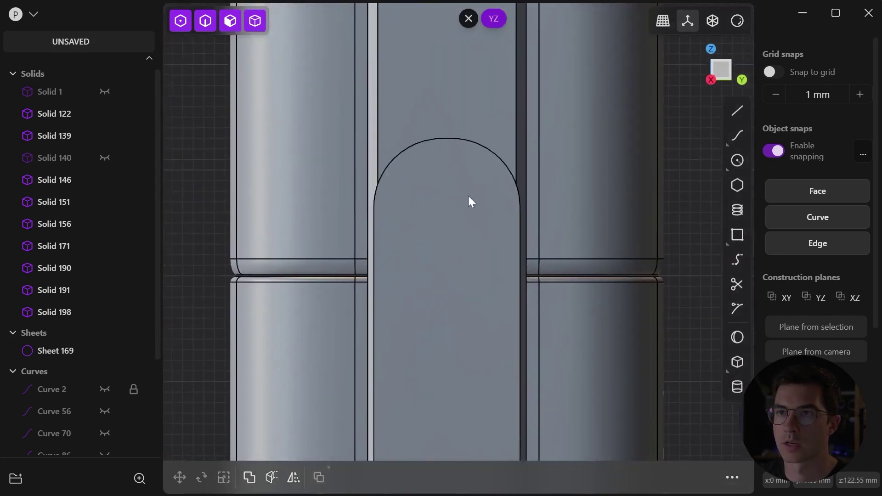
left_click(737, 161)
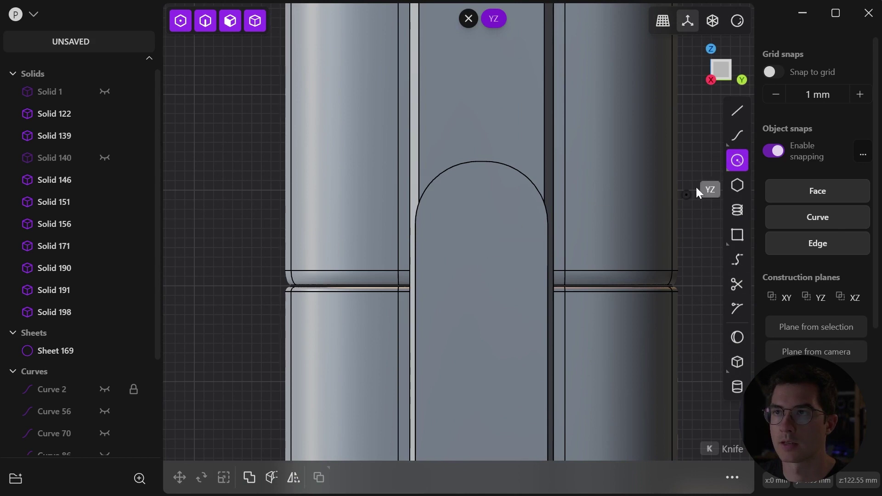
left_click(783, 76)
left_click(770, 155)
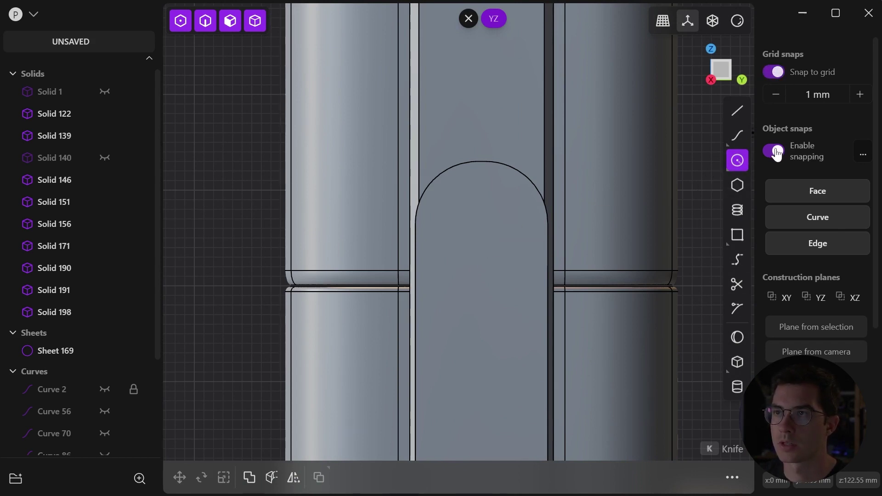
left_click(714, 23)
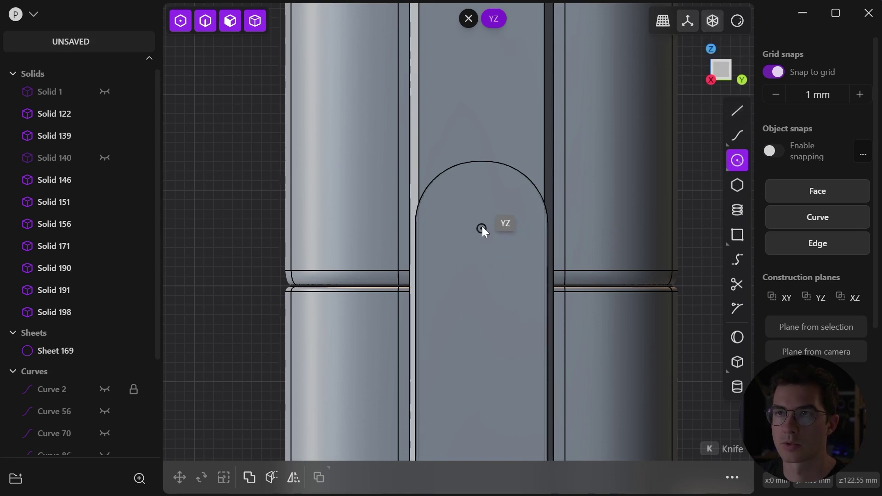
left_click(481, 228)
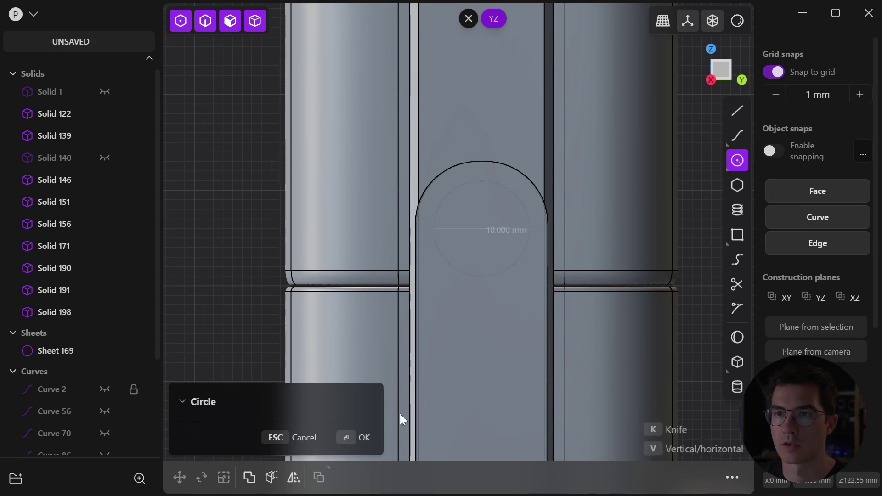
left_click(354, 437)
middle_click_drag(516, 228, 346, 263)
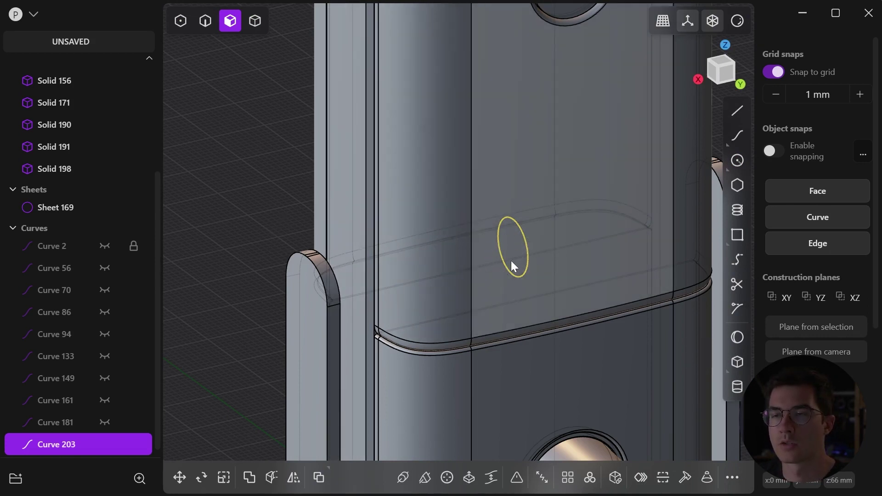
left_click(508, 246)
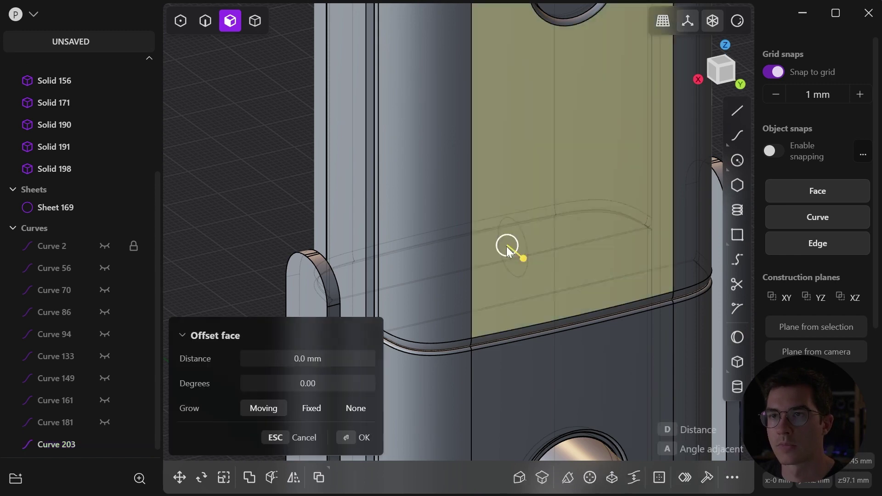
left_click(521, 228)
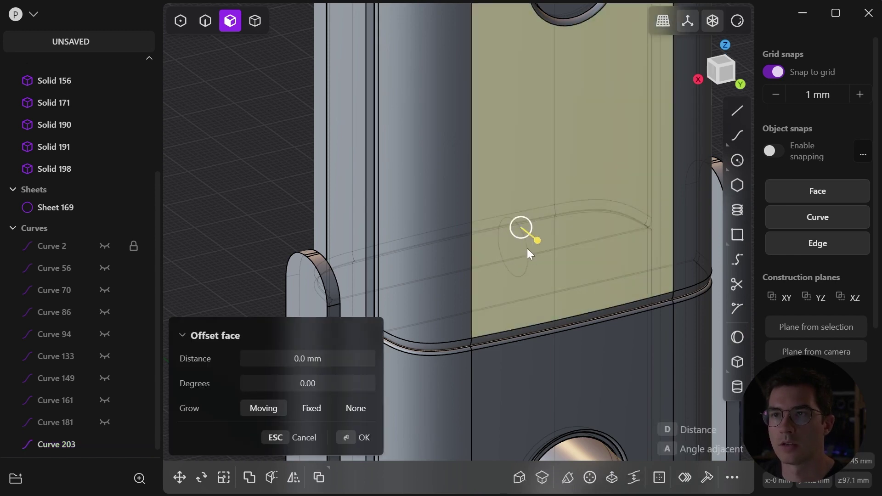
key("Escape")
key("Escape")
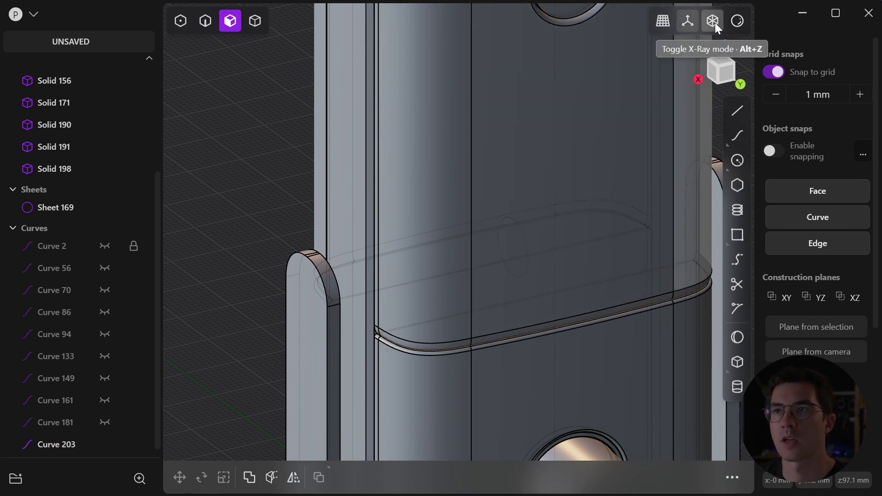
Hide the housing bodies Solid 122, Solid 139 and Solid 146 that enclose the circle
left_click(256, 22)
left_click(415, 131)
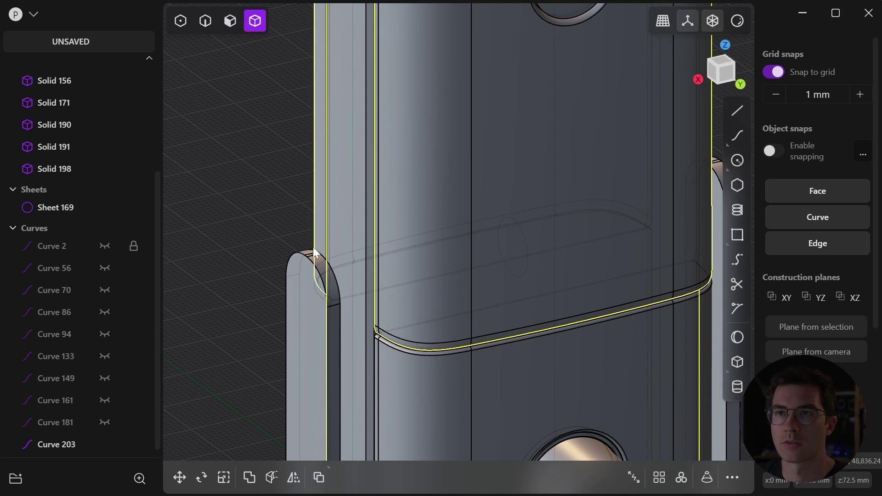
scroll(86, 159, "up", 3)
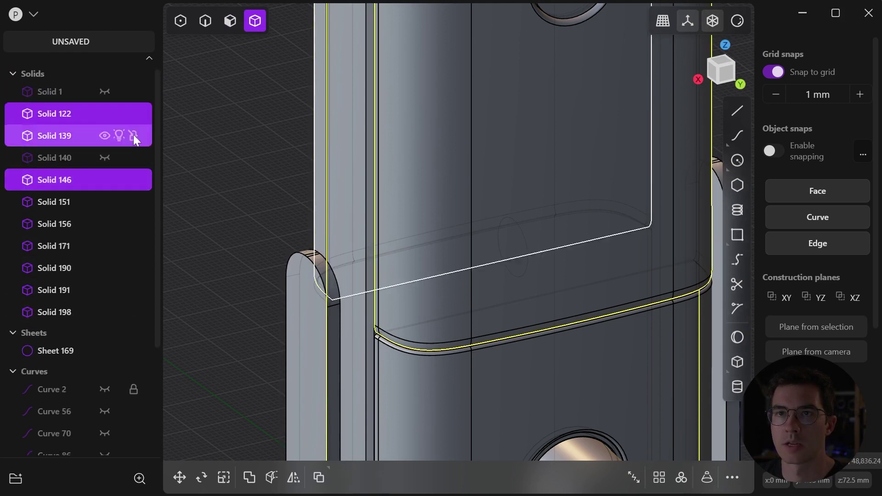
left_click(108, 113)
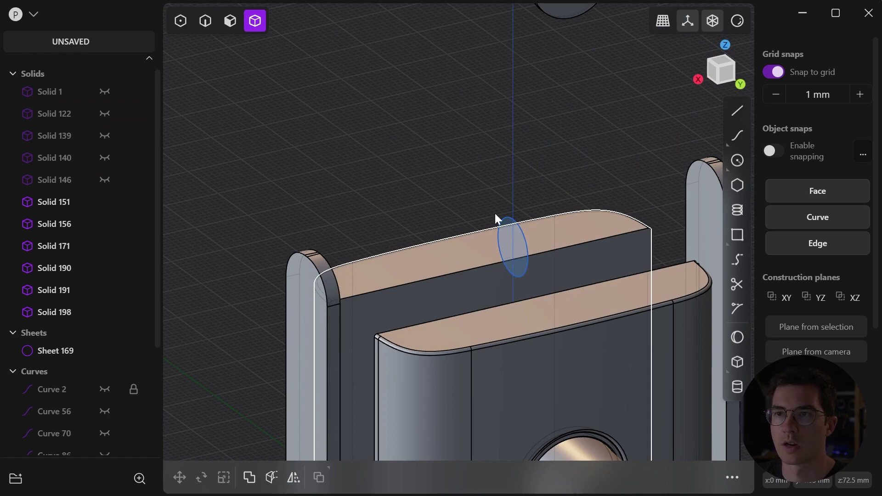
Extrude the circular region symmetrically by 36.3 mm into a pivot cylinder reaching both bracket arms
left_click(504, 257)
key("5")
left_click(508, 248)
key("e")
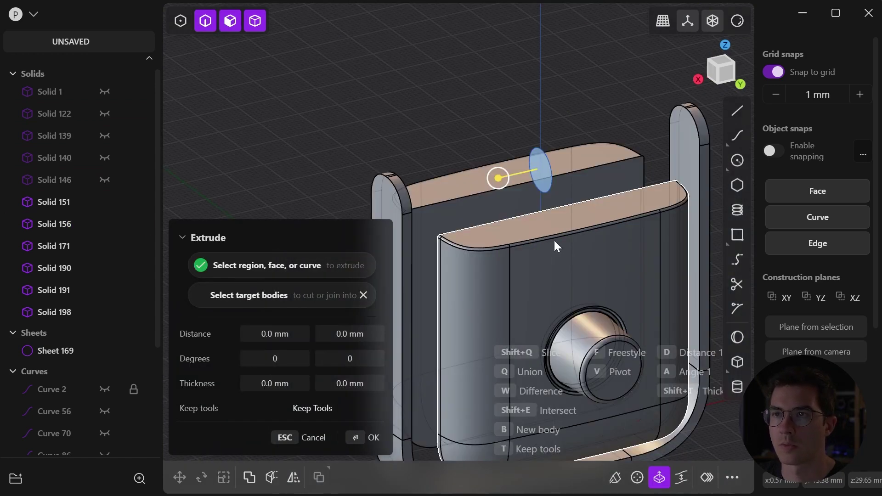
middle_click_drag(560, 241, 350, 144)
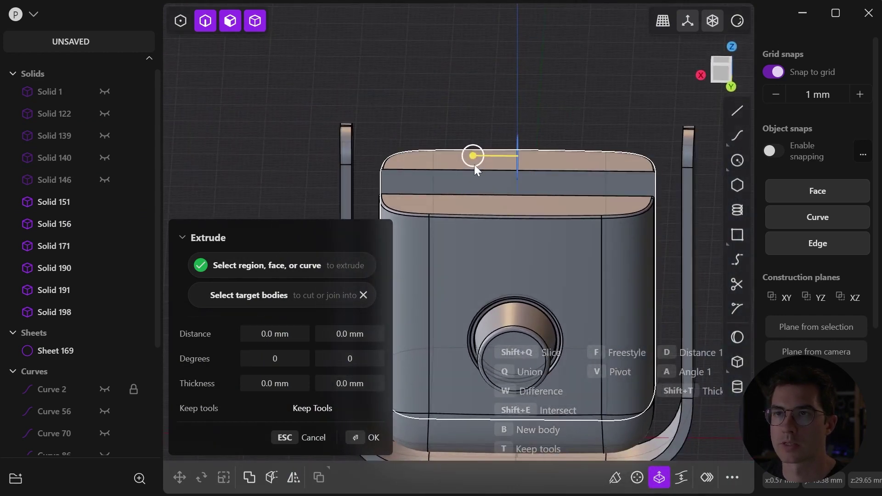
left_click_drag(472, 158, 310, 158)
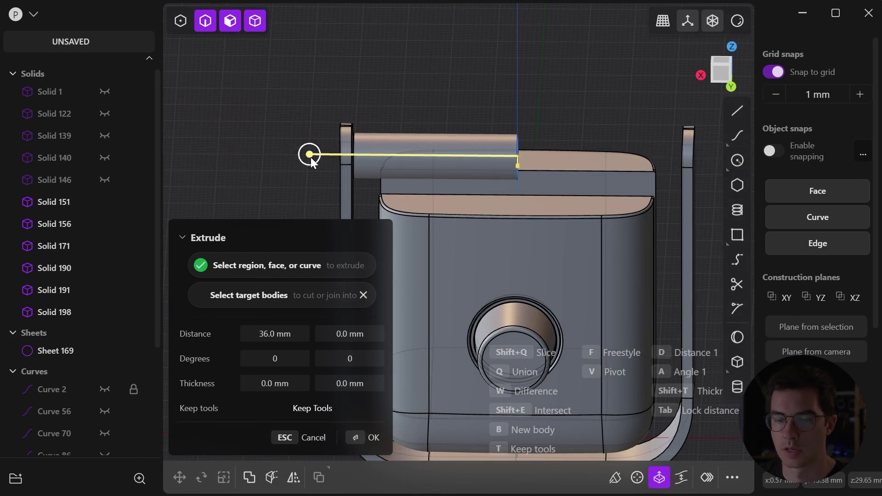
key("s")
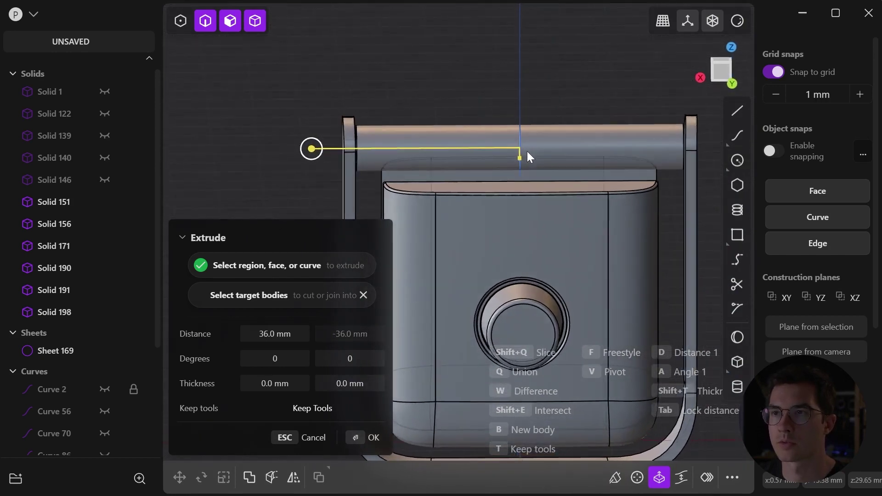
scroll(363, 98, "up", 4)
scroll(368, 104, "up", 2)
middle_click_drag(376, 116, 383, 91)
scroll(372, 170, "down", 5)
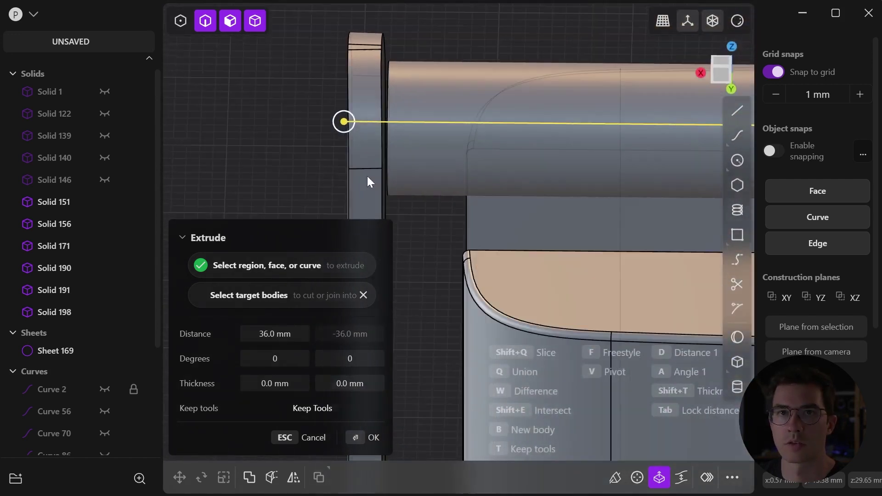
scroll(374, 161, "down", 4)
middle_click_drag(374, 161, 497, 407)
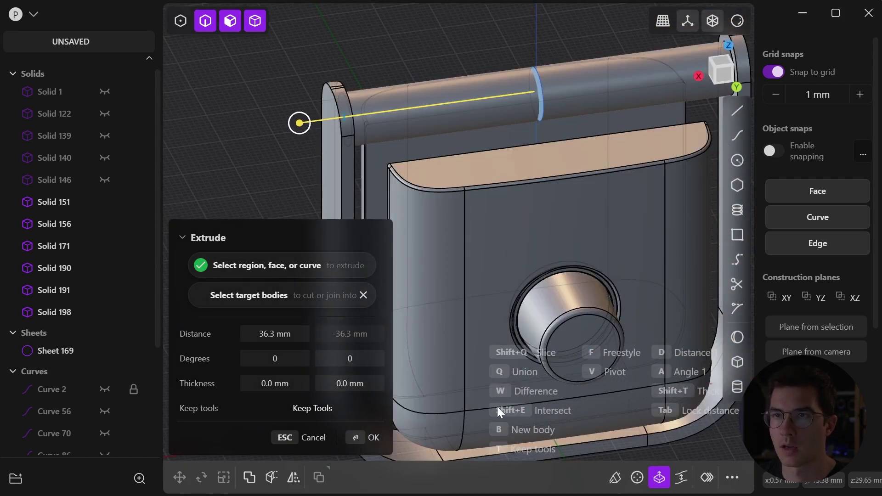
left_click(367, 438)
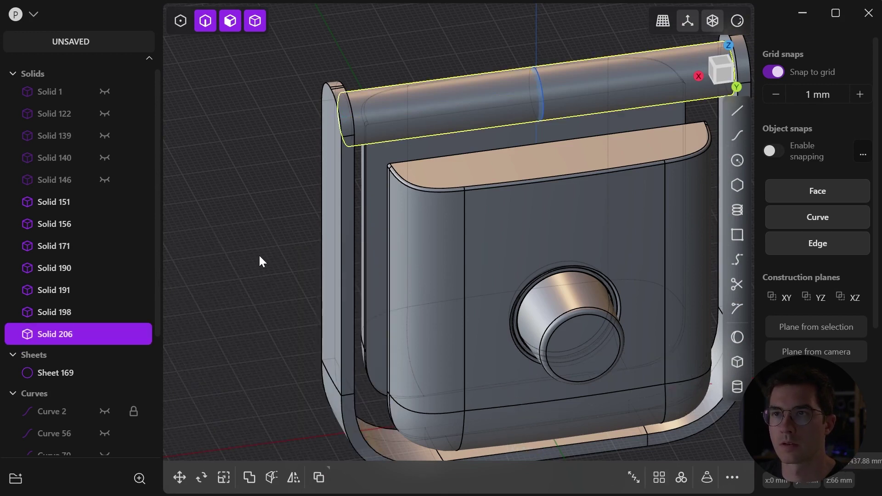
Show the hidden housing bodies Solid 122, Solid 139 and Solid 146 again, keeping Solid 140 hidden
left_click(104, 179)
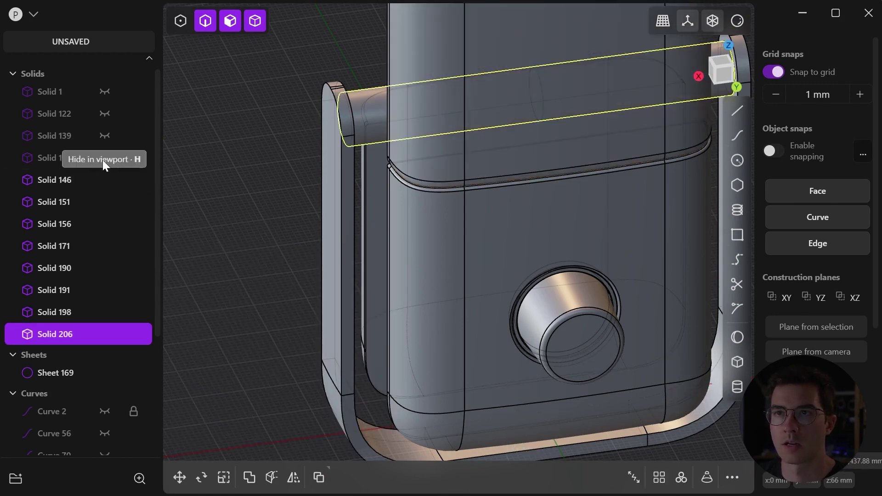
left_click(104, 158)
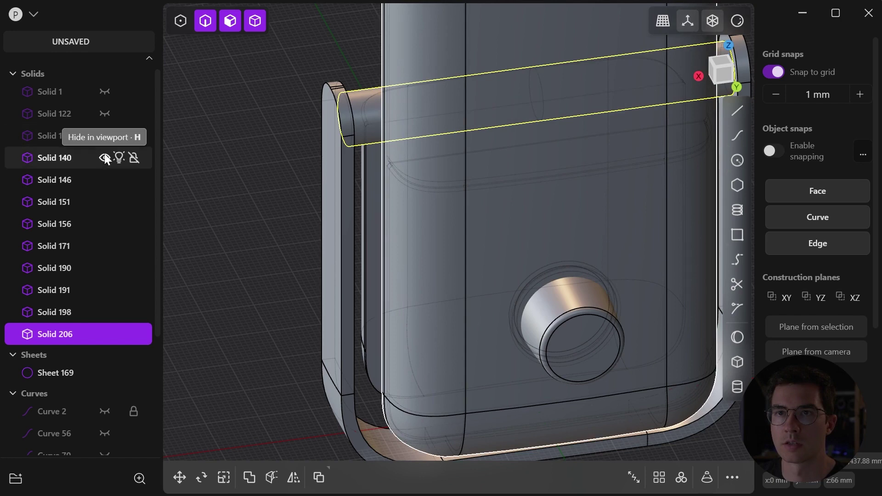
left_click(280, 154)
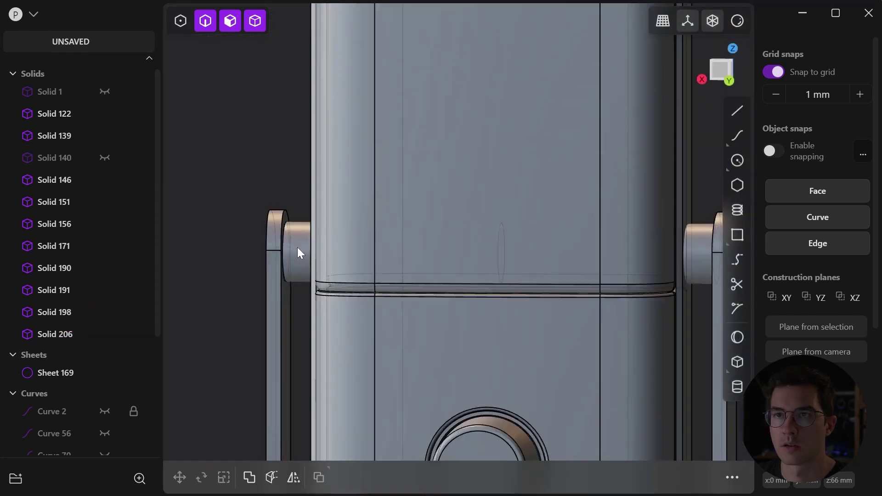
Join the pivot cylinder and the housing body Solid 122 with a Boolean union
left_click(297, 247)
middle_click_drag(296, 248, 393, 261)
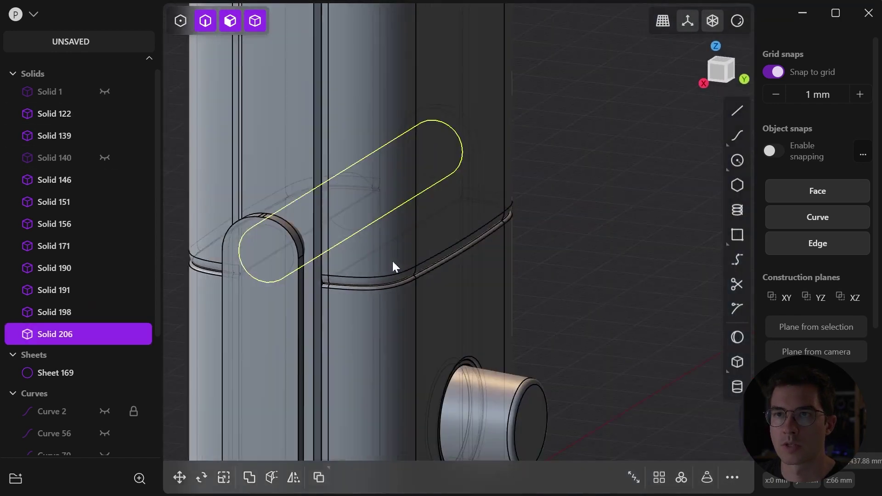
left_click(296, 176, "shift")
middle_click_drag(322, 208, 410, 368, "shift")
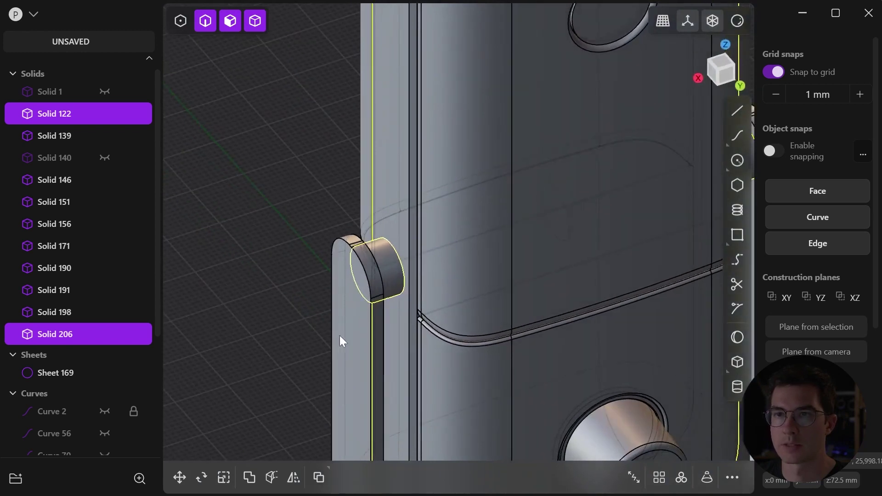
key("q")
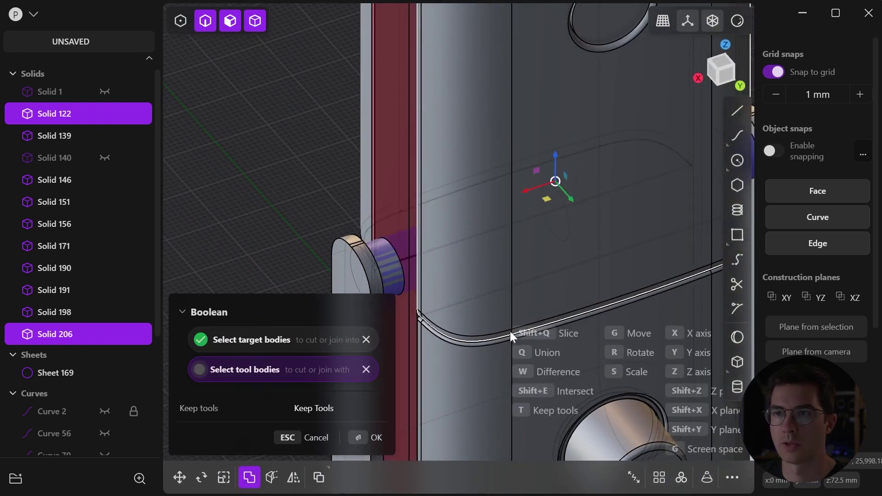
key("q")
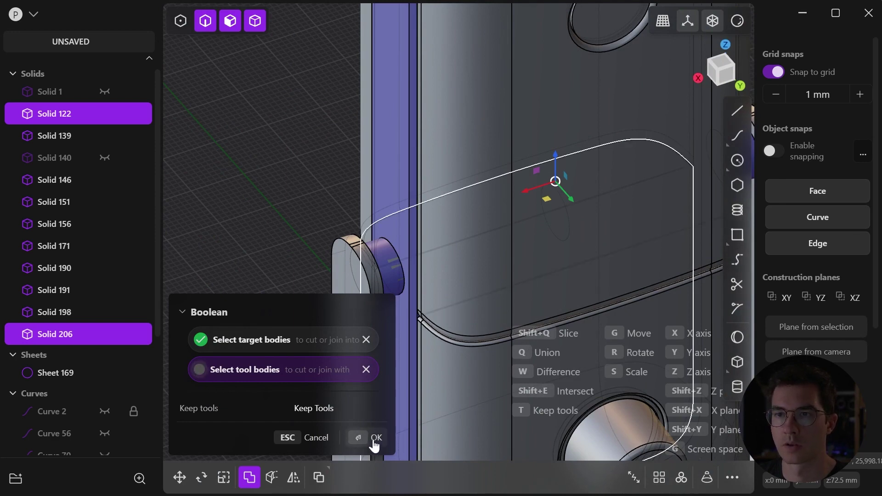
left_click(374, 439)
Fillet the edges where the pivot cylinder meets the housing at a distance of 1.5 mm with the G2 shape
left_click(381, 267)
middle_click_drag(379, 266, 362, 241)
left_click(386, 281)
middle_click_drag(386, 280, 407, 294)
left_click(251, 149)
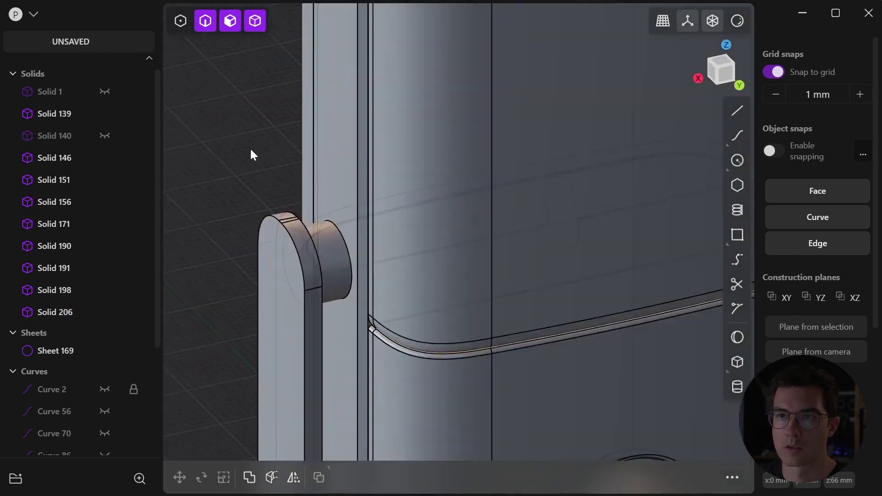
left_click(336, 232)
key("f")
middle_click_drag(424, 256, 429, 236)
middle_click_drag(590, 234, 557, 239)
left_click_drag(601, 241, 599, 236)
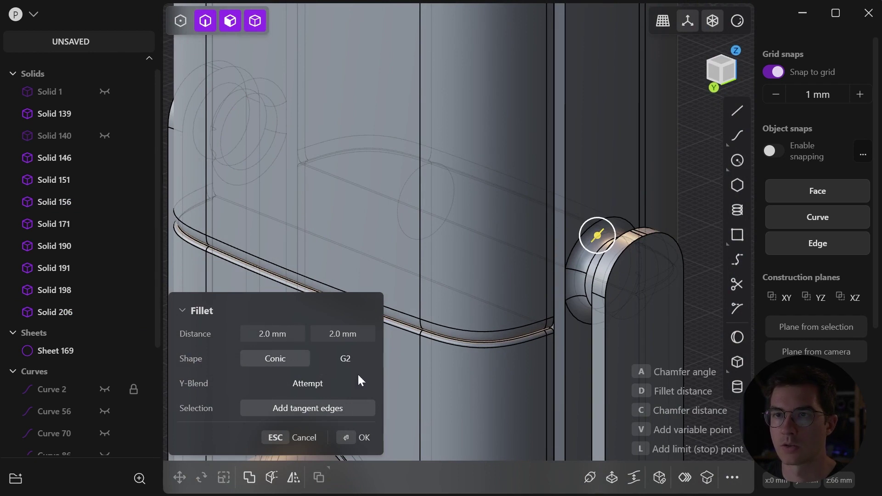
left_click(349, 361)
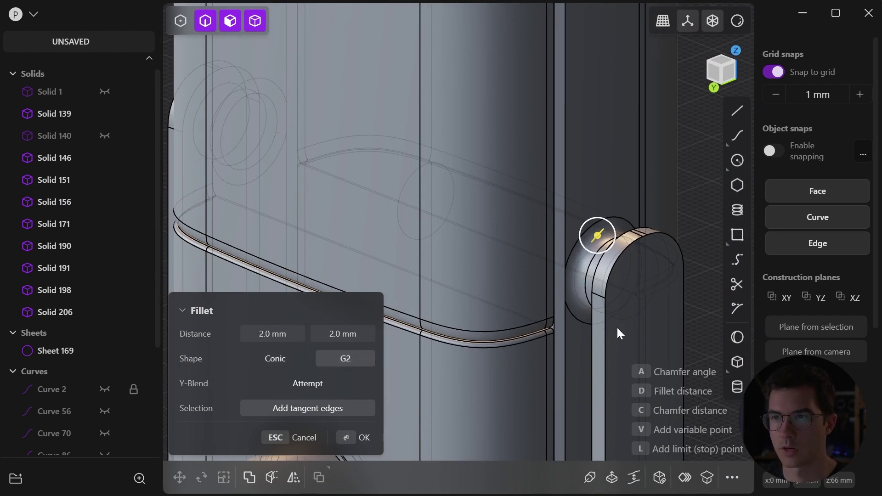
type("1.5")
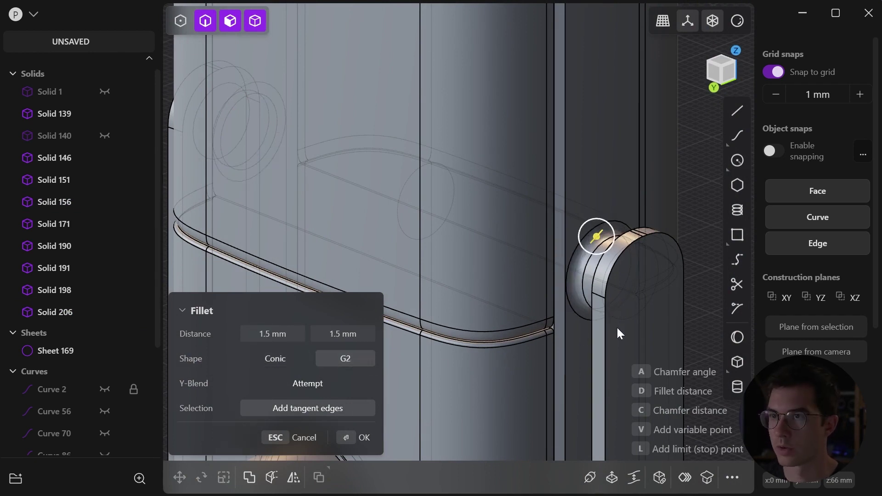
left_click(361, 438)
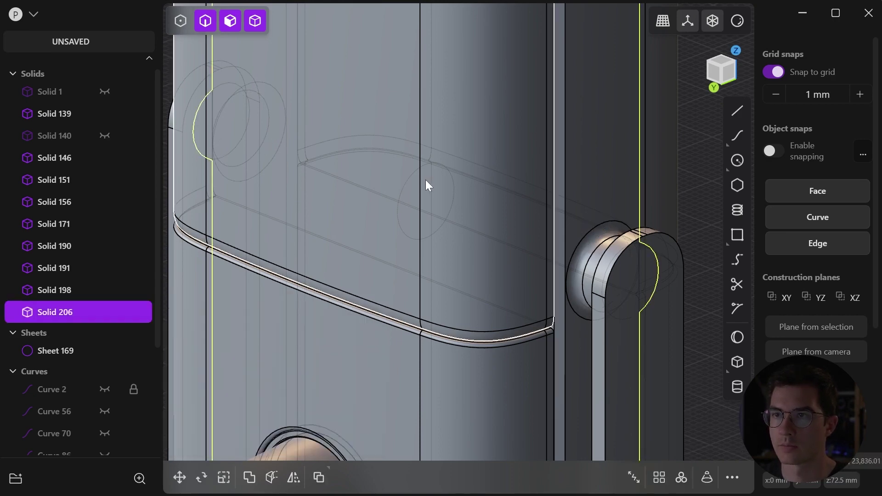
Place a cylinder base of 10 mm radius on the YZ plane, centred on the pivot circle, with object snapping on
key("1")
middle_click_drag(502, 241, 586, 279)
scroll(586, 275, "down", 5)
middle_click_drag(439, 194, 640, 291)
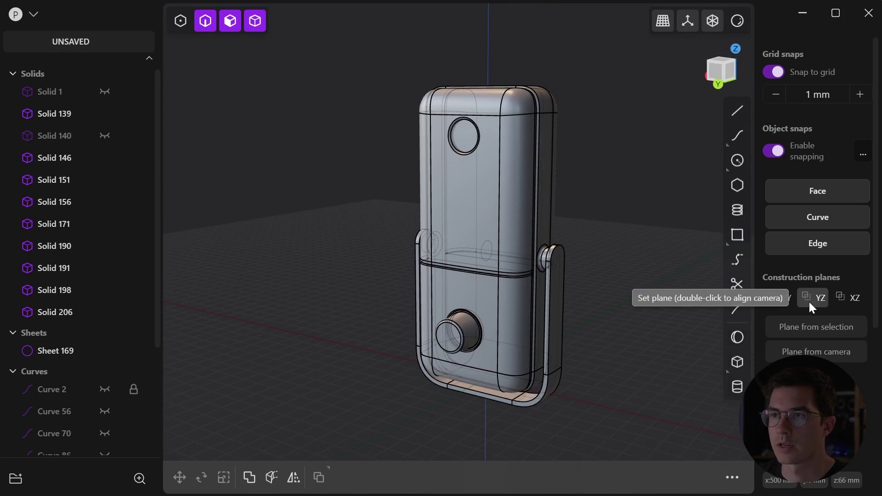
double_click(811, 300)
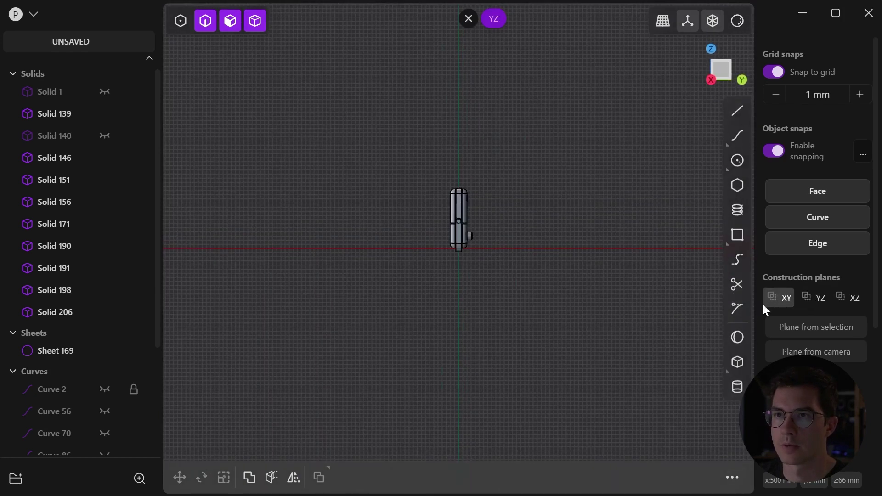
scroll(471, 219, "up", 10)
scroll(388, 234, "up", 3)
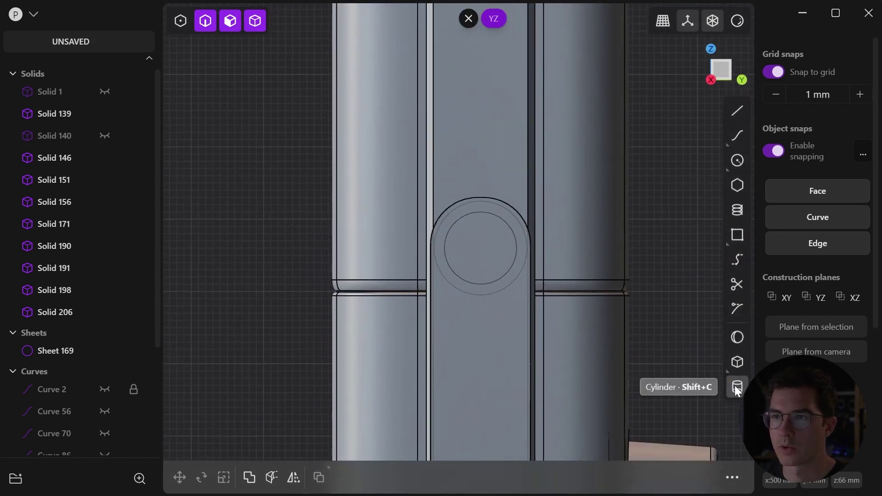
left_click(735, 387)
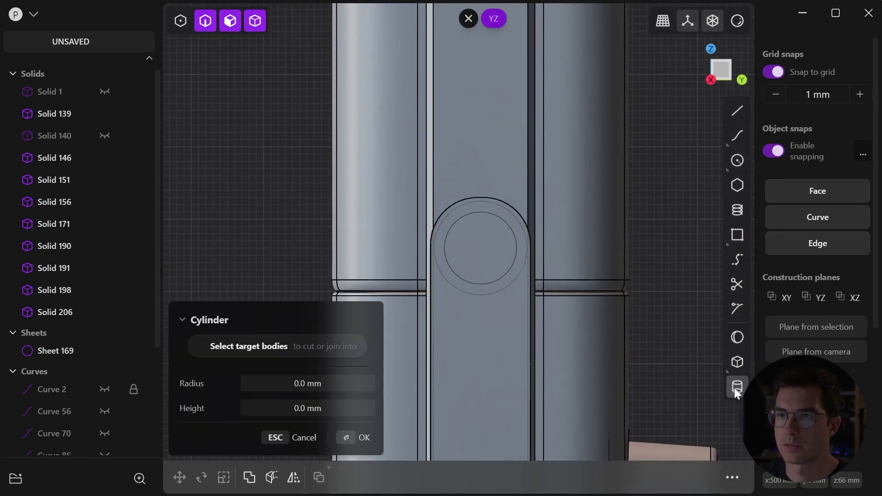
left_click(773, 155)
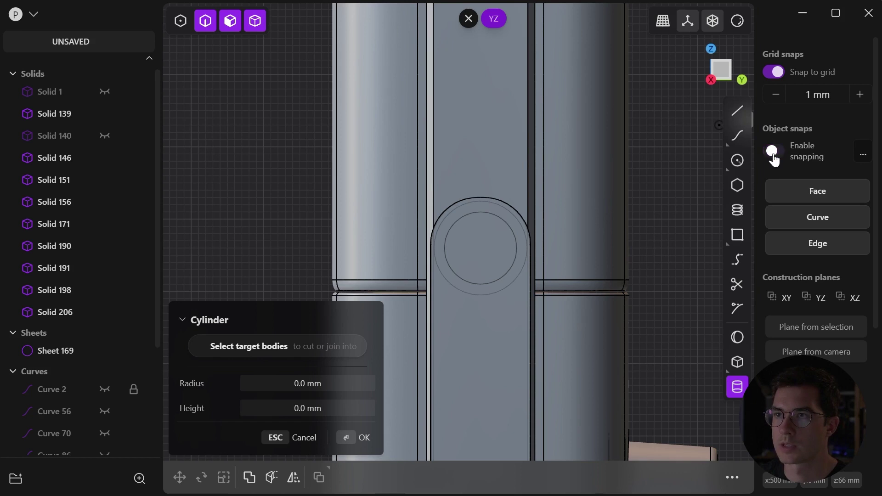
left_click(773, 155)
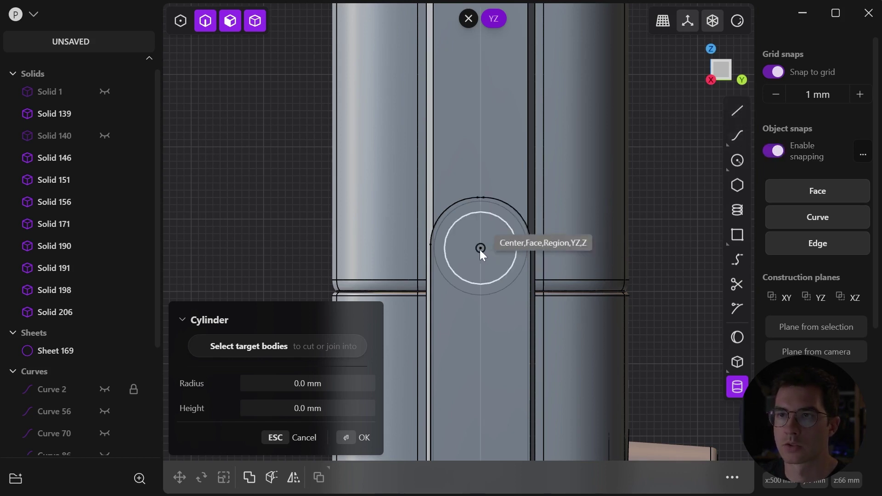
left_click(481, 249)
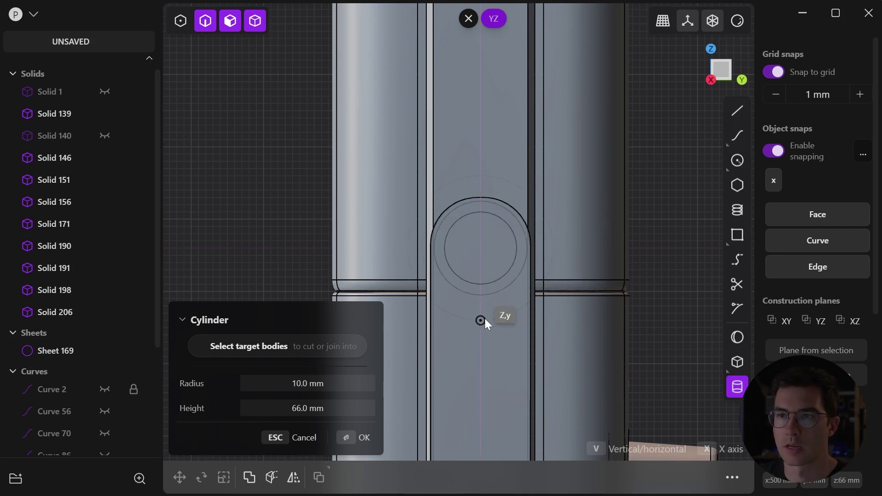
left_click(484, 318)
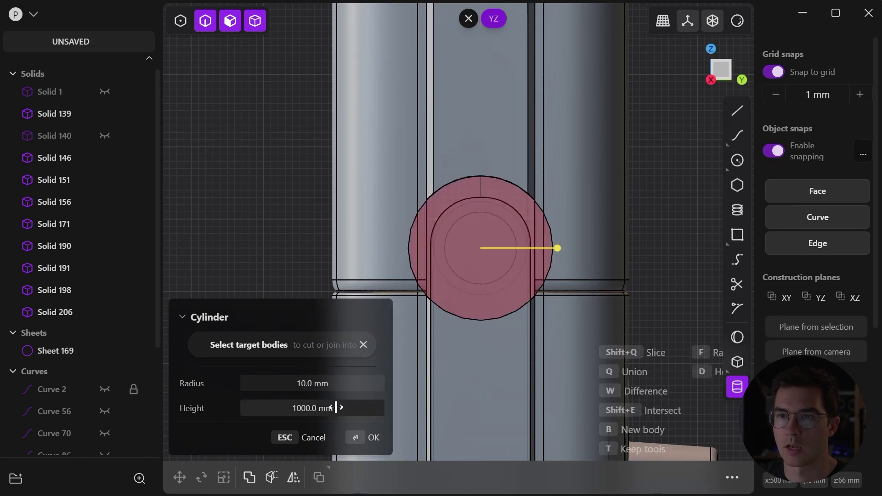
Set the new cylinder's height to 8 mm, create it as a separate body and leave the YZ construction plane
left_click(315, 408)
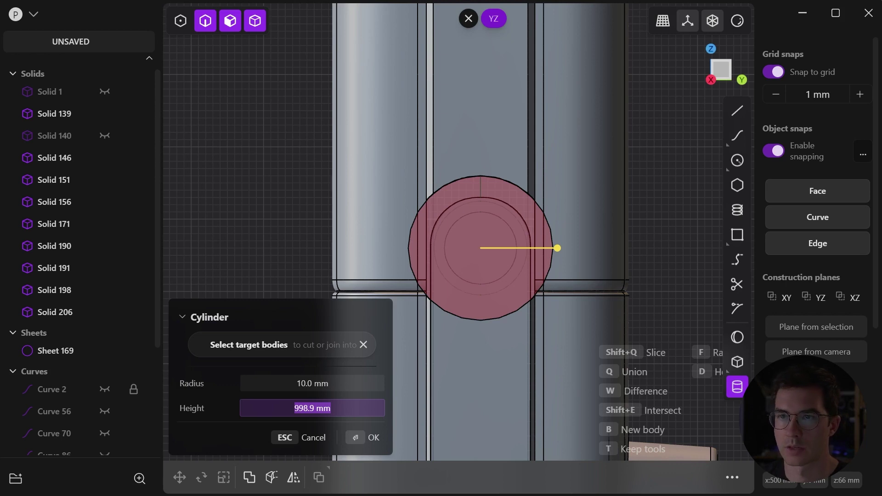
type("5")
key("Tab")
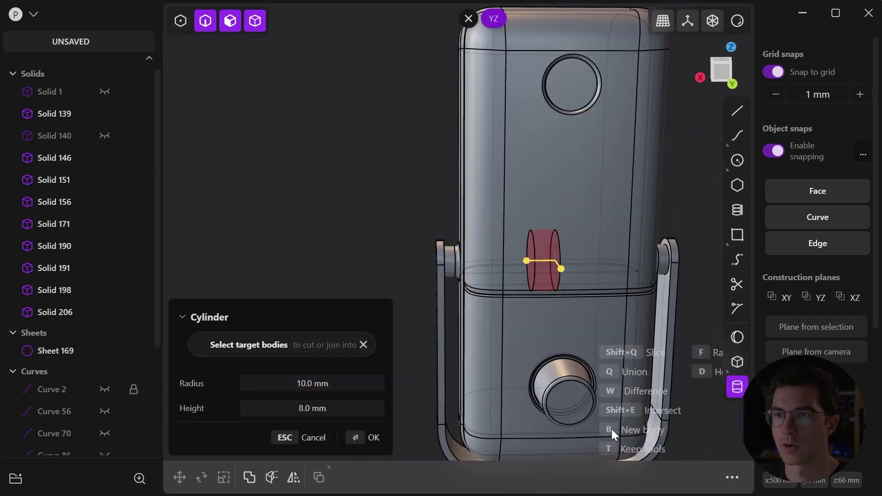
left_click(364, 442)
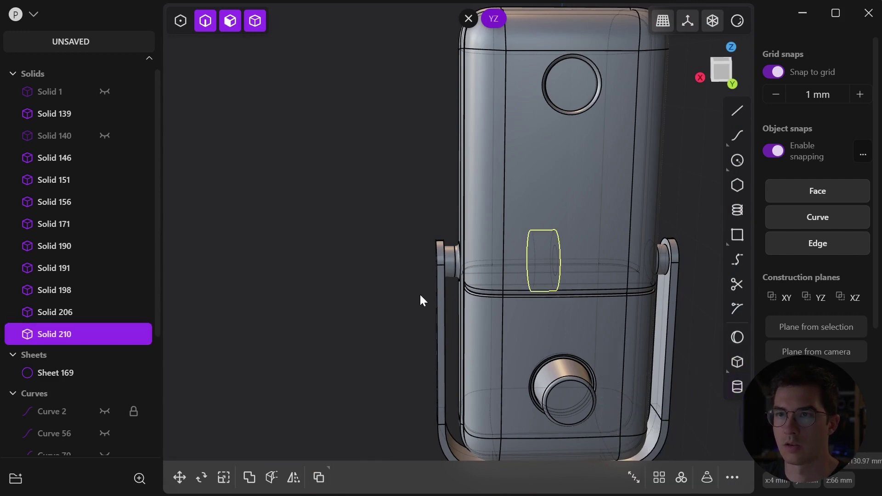
middle_click_drag(412, 292, 478, 233)
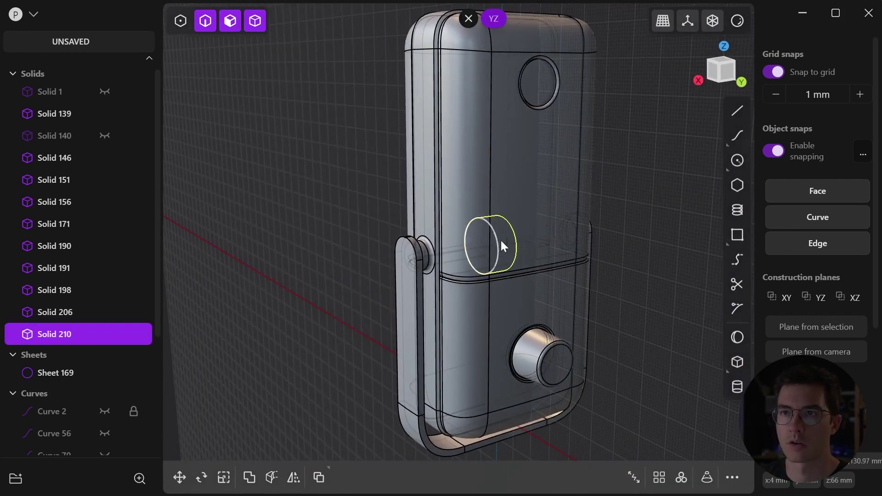
left_click(469, 20)
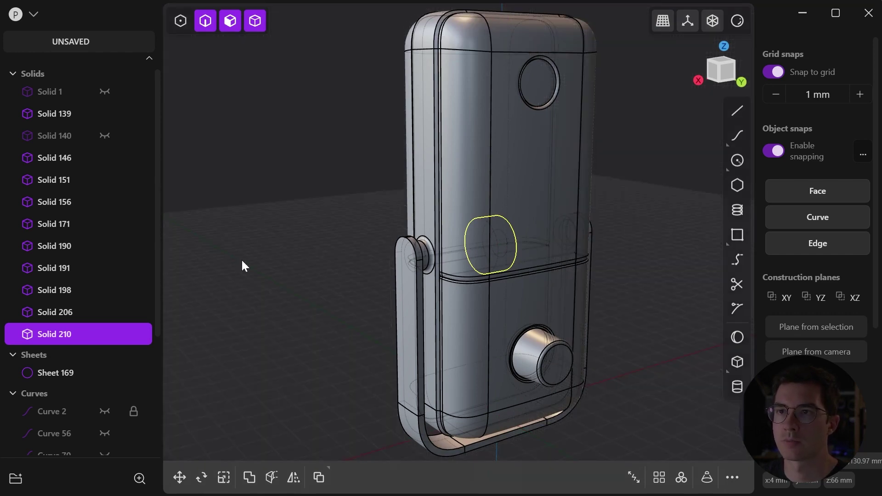
Move the new cylinder along the X axis to x = 44 mm, just outside the bracket arm
key("g")
left_click_drag(435, 247, 363, 262)
middle_click_drag(406, 266, 437, 280)
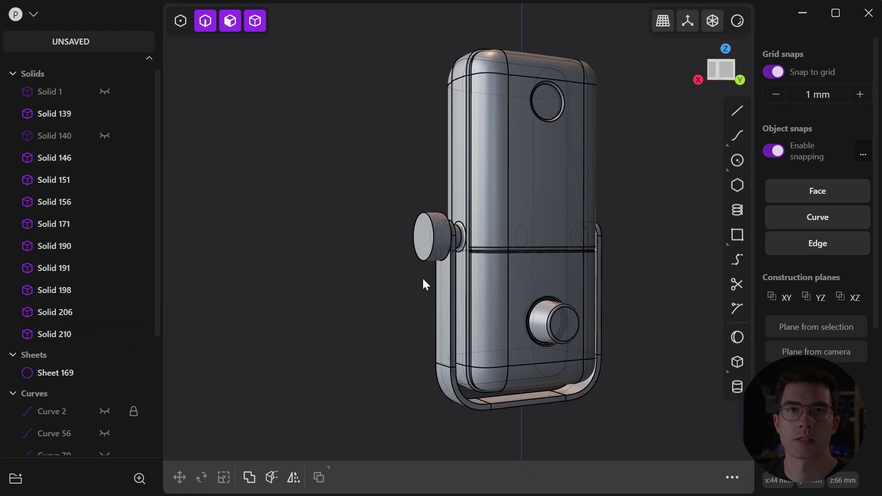
Scale the side knob cylinder uniformly by a factor of 0.80
left_click(426, 251)
middle_click_drag(430, 233, 473, 183)
scroll(473, 183, "up", 5)
key("s")
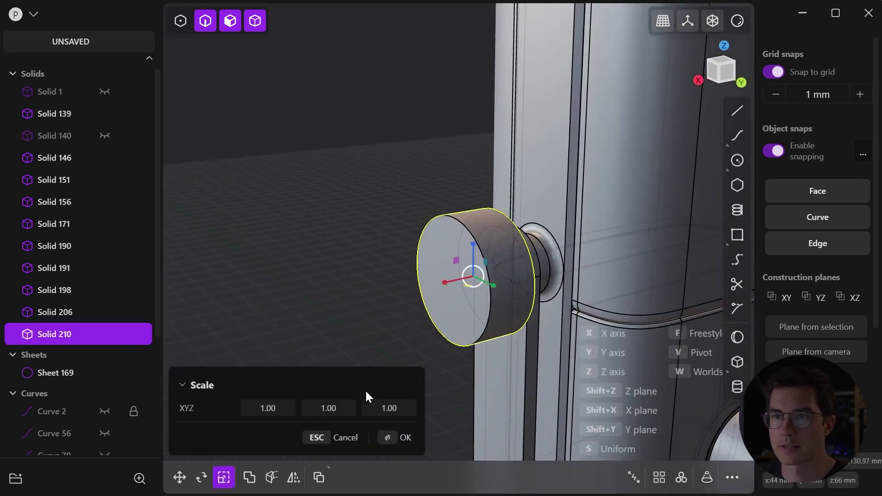
mouse_move(481, 272)
left_mouse_down()
mouse_move(501, 272)
mouse_move(481, 280)
left_mouse_up()
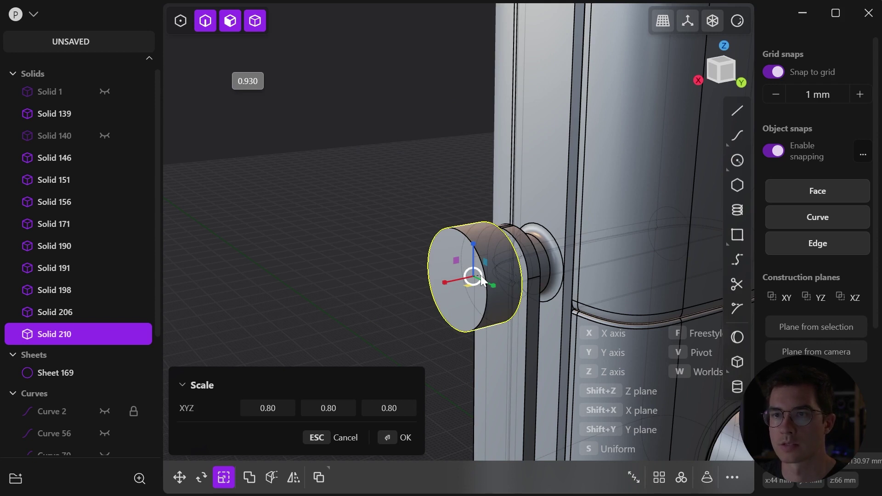
left_click_drag(481, 278, 481, 277)
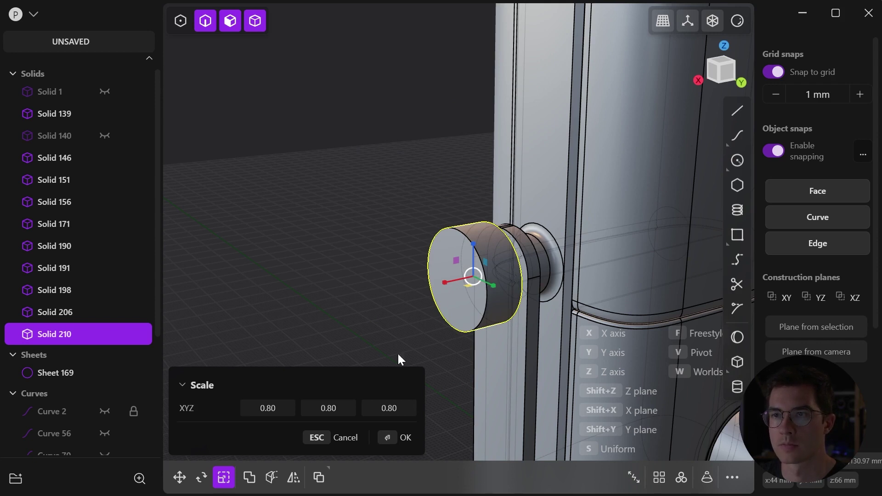
left_click(404, 438)
Move the scaled knob cylinder -1 mm along the X axis, towards the bracket arm
middle_click_drag(441, 294, 484, 316)
key("g")
left_click_drag(481, 271, 478, 271)
middle_click_drag(459, 296, 295, 239)
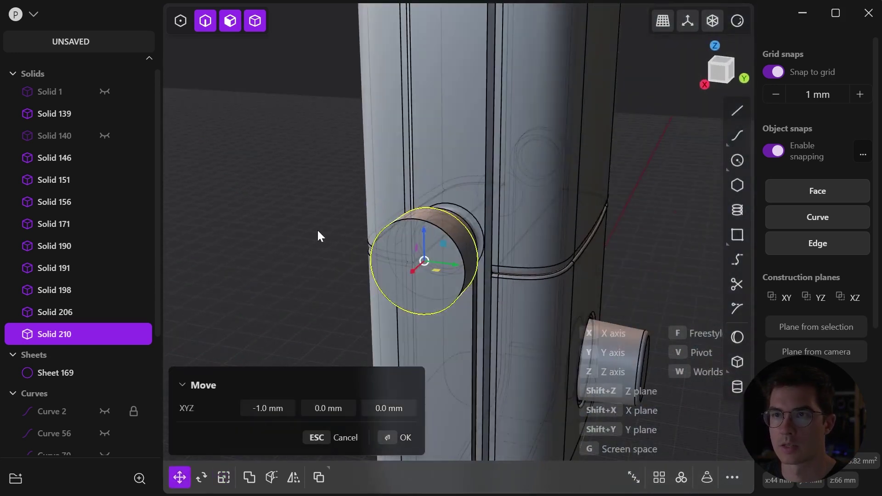
left_click(400, 439)
key("Escape")
middle_click_drag(400, 449, 410, 327)
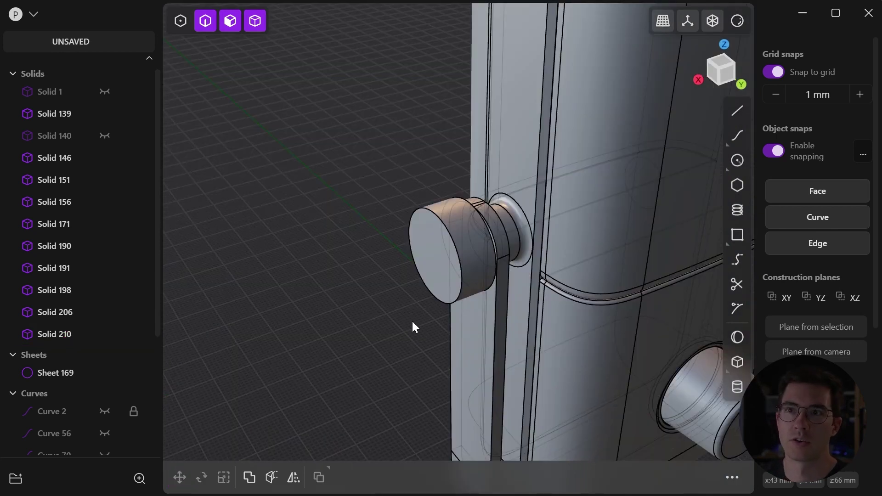
Duplicate the knob cylinder 34 mm outwards along the X axis and hide the original
left_click(420, 222)
middle_click_drag(420, 221, 340, 209)
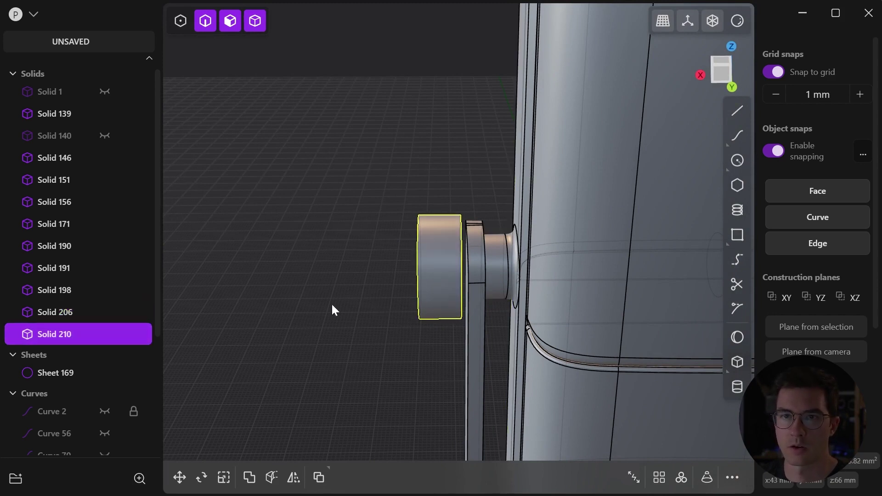
key("ctrl+d")
left_click_drag(409, 271, 191, 267)
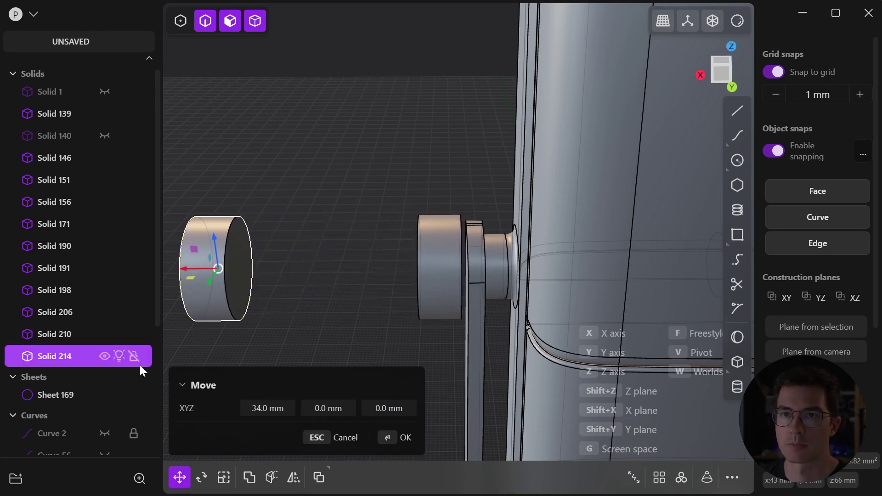
left_click(398, 442)
left_click(444, 289)
left_click(105, 335)
Draw a diagonal line about 8.94 mm long at 26.6° on the XY plane, crossing both sides of the duplicated knob cylinder
middle_click_drag(297, 296, 422, 291, "shift")
left_click(350, 278)
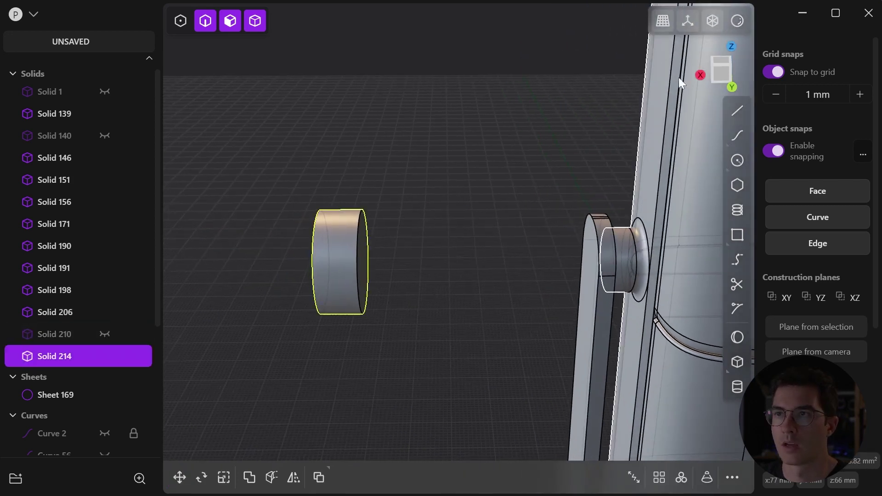
double_click(779, 299)
key("Escape")
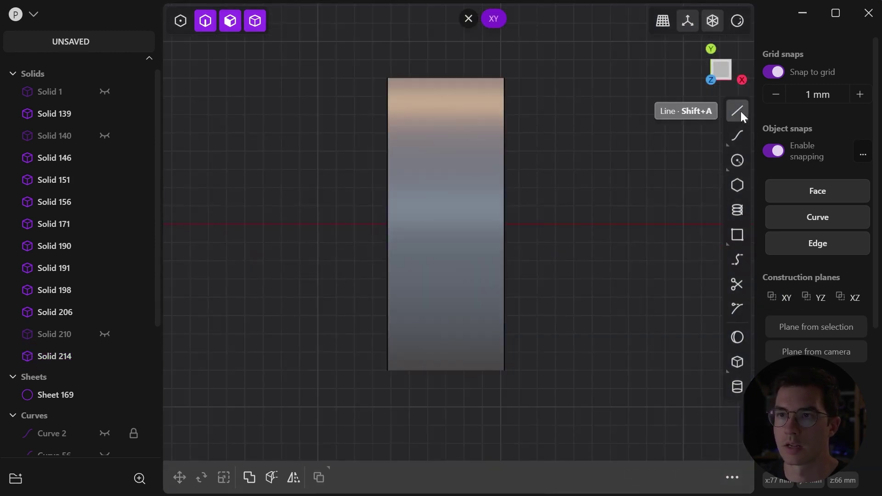
left_click(741, 111)
left_click(372, 261)
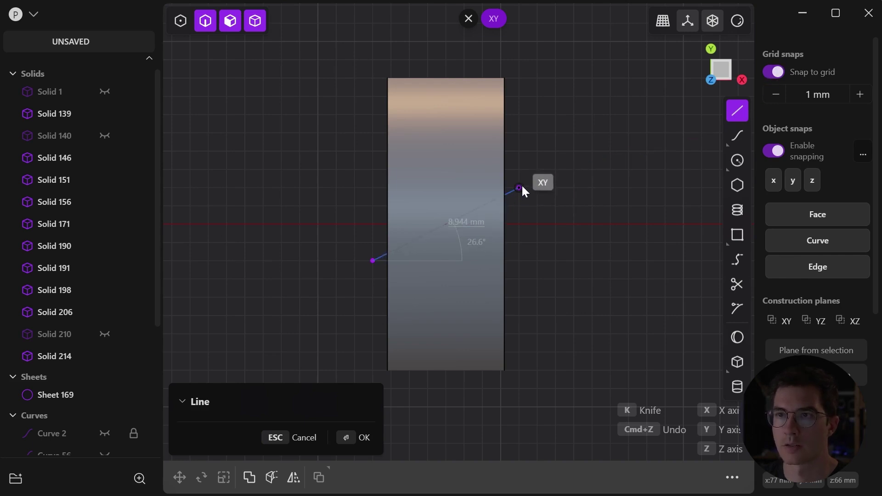
left_click(521, 187)
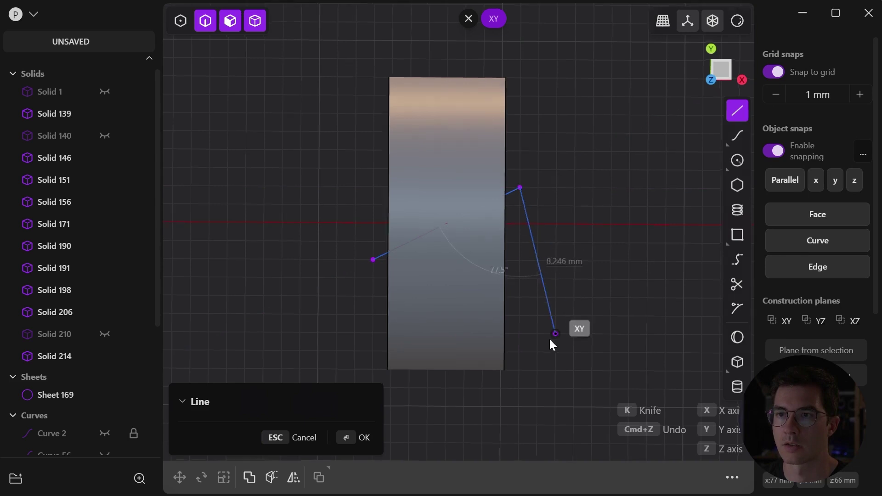
key("Return")
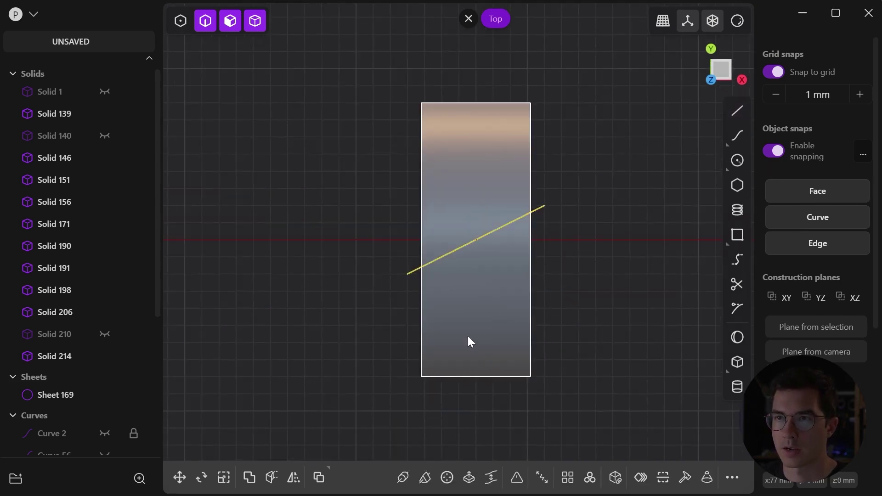
Project the diagonal line onto the knob cylinder with the Vector method along Z (0, 0, 1)
left_click(707, 478)
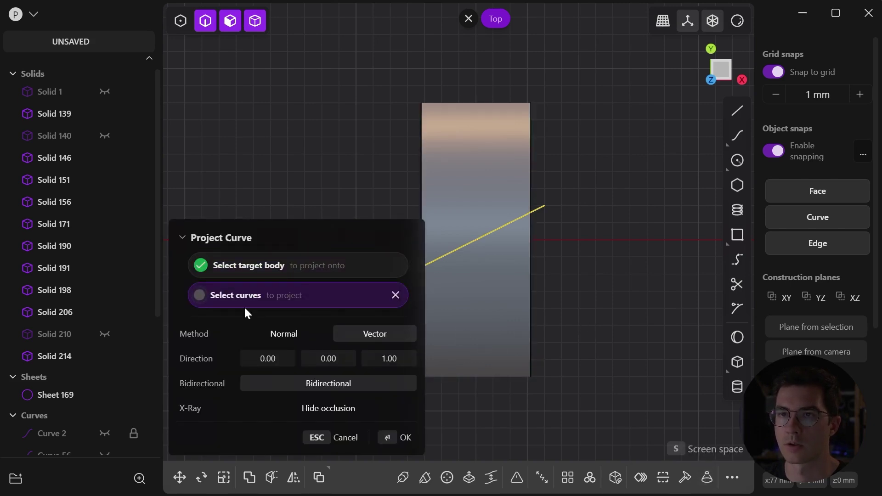
left_click(535, 212)
key("Return")
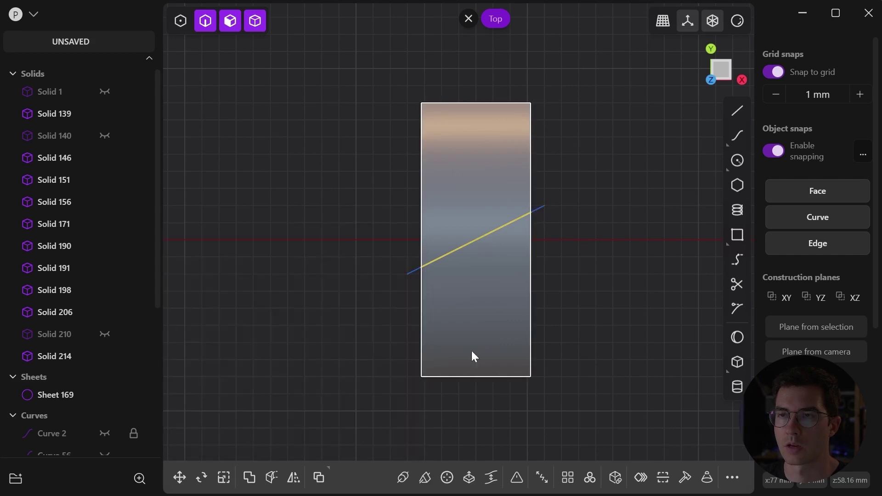
Rebuild the projected curve on the cylinder's underside with the Refit method and a tolerance of 0.001
middle_click_drag(404, 338, 445, 250)
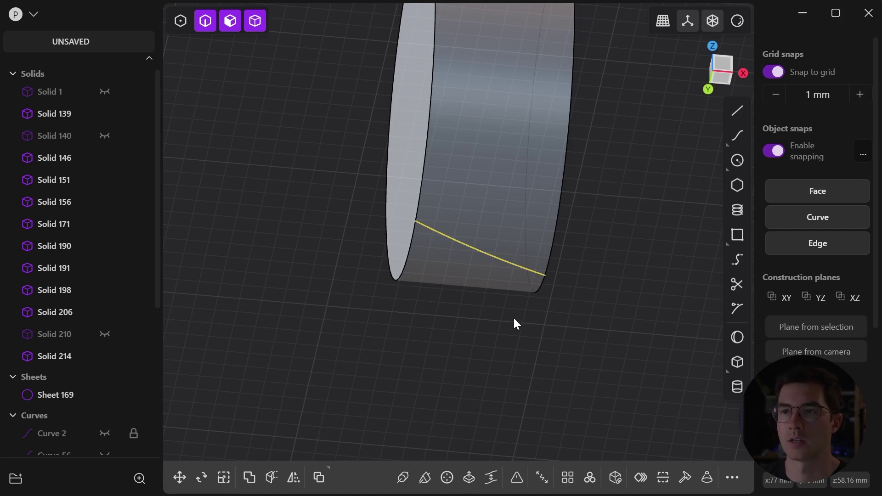
left_click(685, 478)
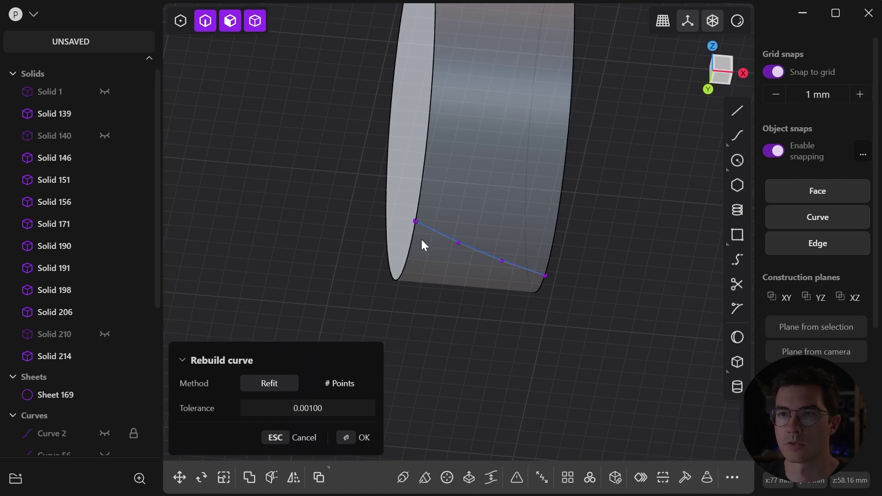
left_click(350, 439)
left_click(571, 302)
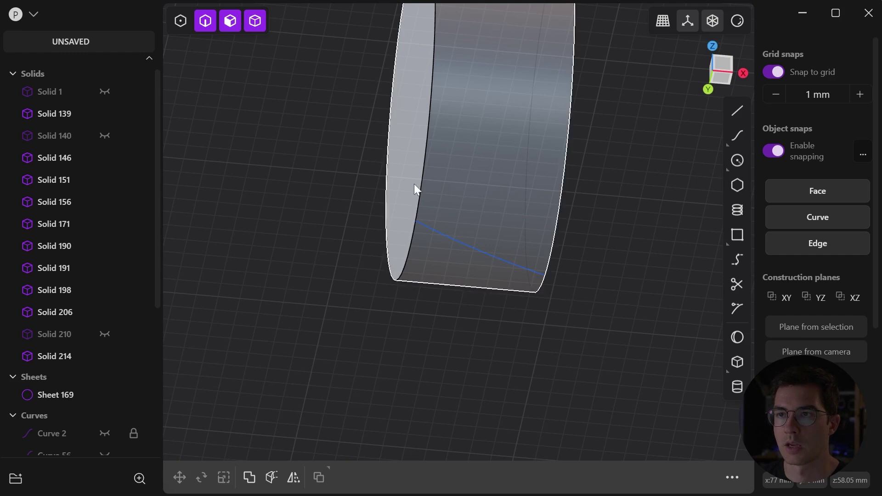
Extend the rebuilt curve's end at the light flat face by about 1 mm using the Natural shape
left_click(179, 22)
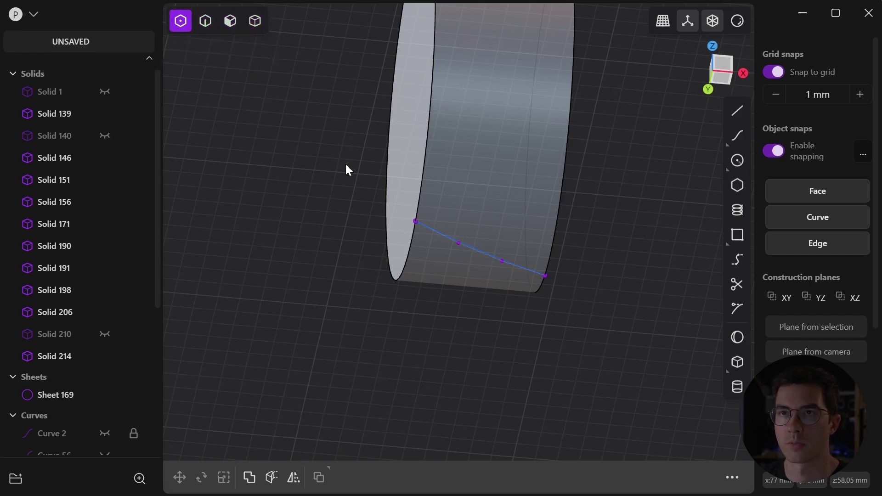
left_click(416, 222)
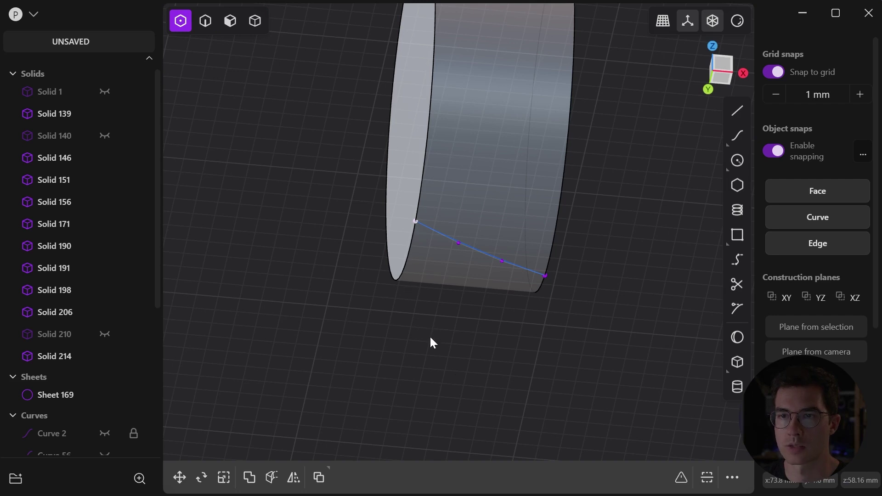
key("f")
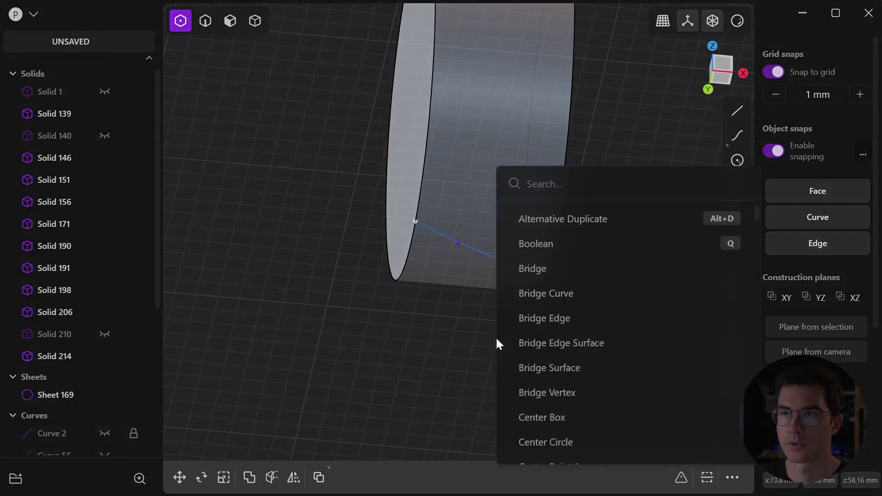
type("extend")
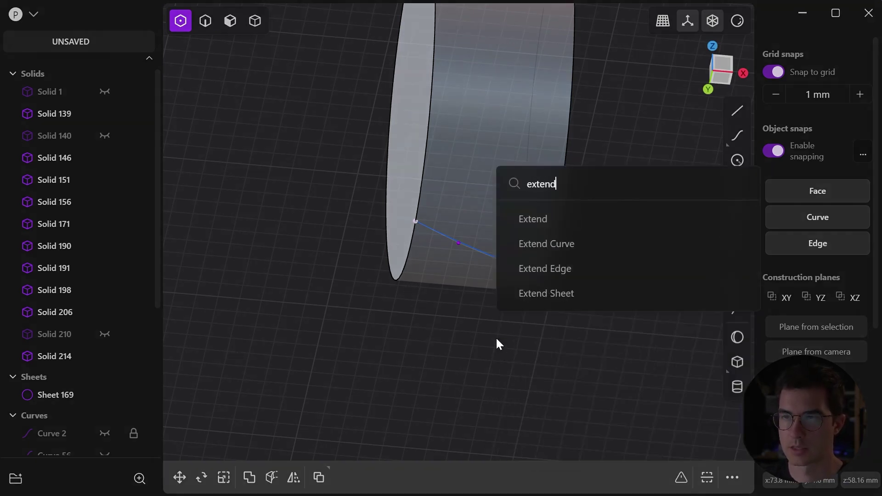
left_click(564, 245)
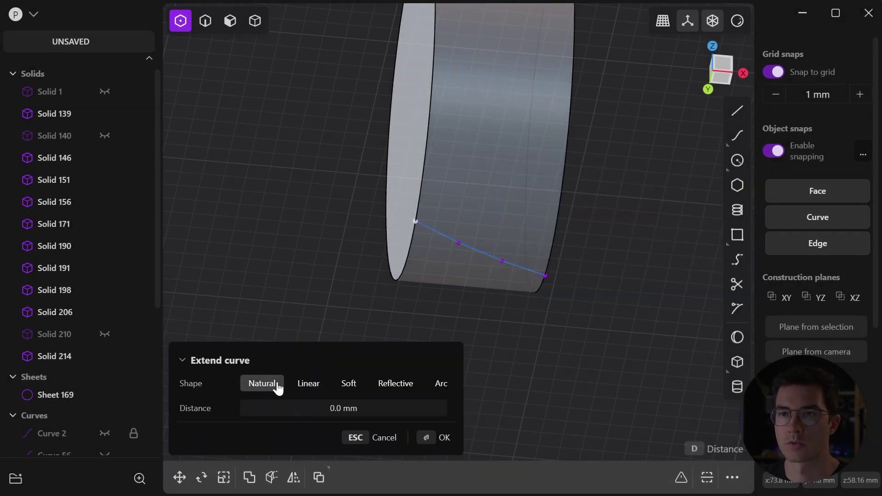
left_click_drag(355, 410, 363, 410)
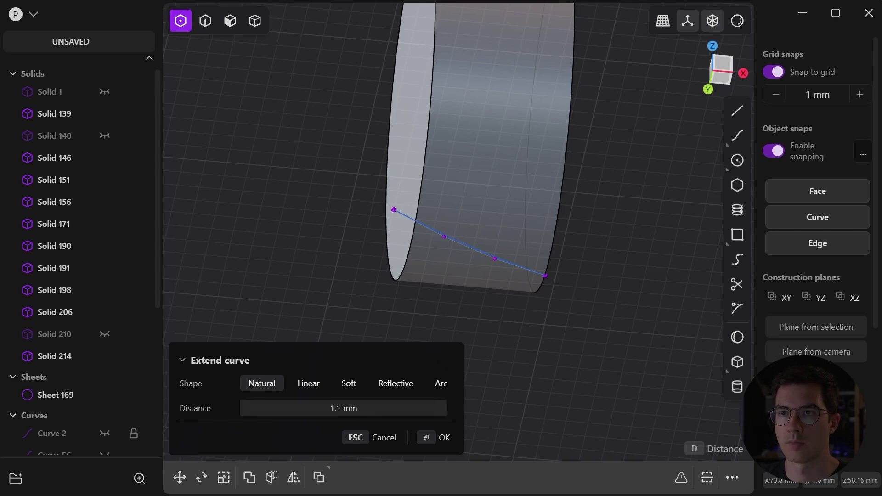
left_click(437, 439)
Extend the opposite end of the rebuilt curve past the knob cylinder's other flat face
left_click(549, 278)
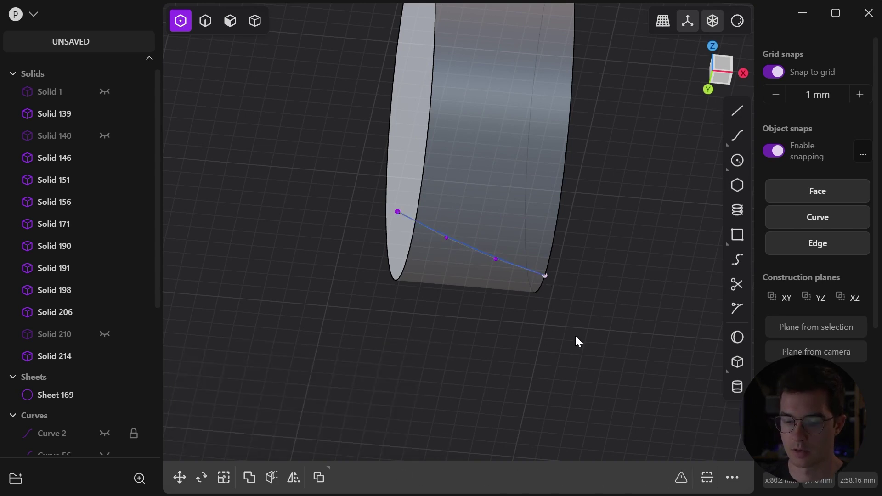
type("fexte")
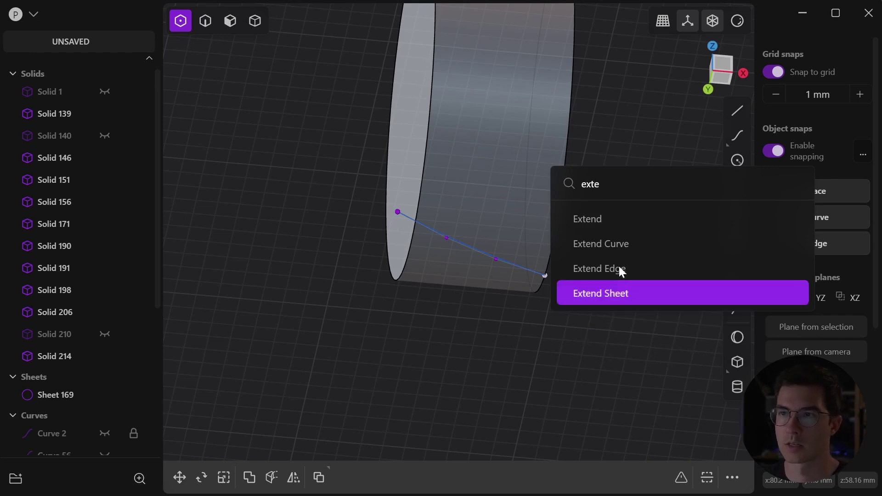
left_click(600, 243)
left_click(523, 371)
Create a pipe with a 0.4 mm section size along the extended curve as a separate solid
middle_click_drag(503, 256, 396, 262)
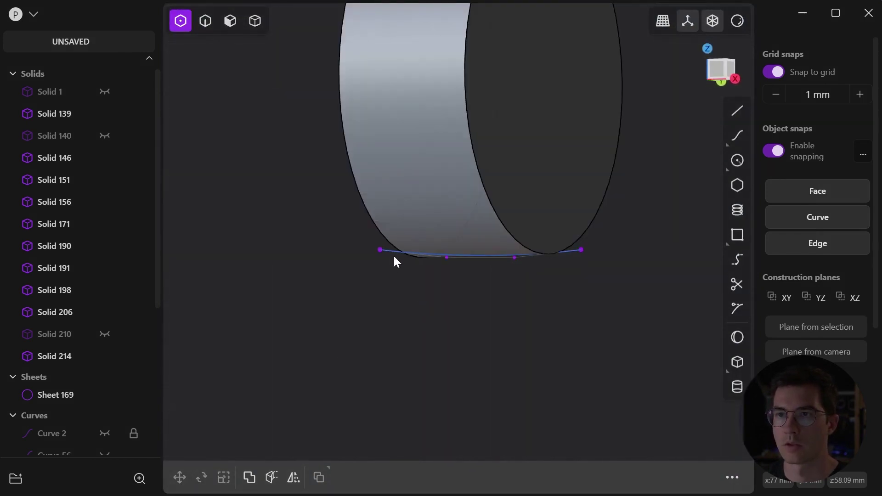
left_click(206, 27)
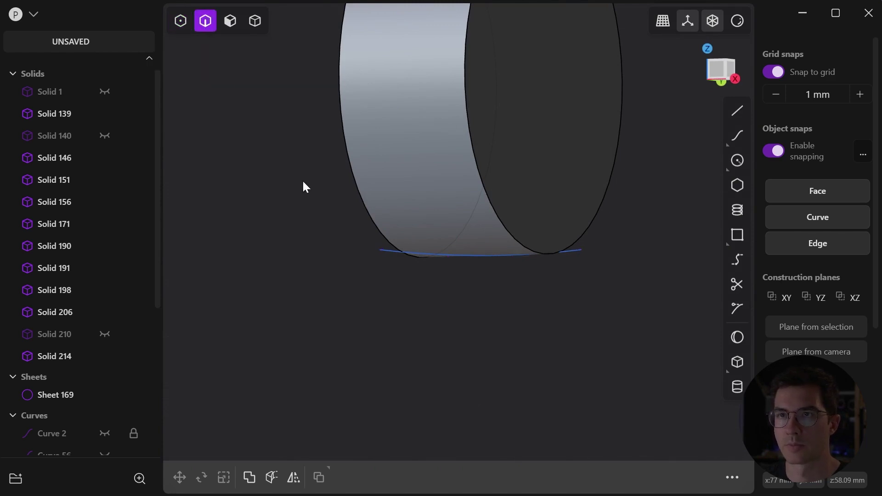
key("5")
middle_click_drag(407, 256, 457, 225)
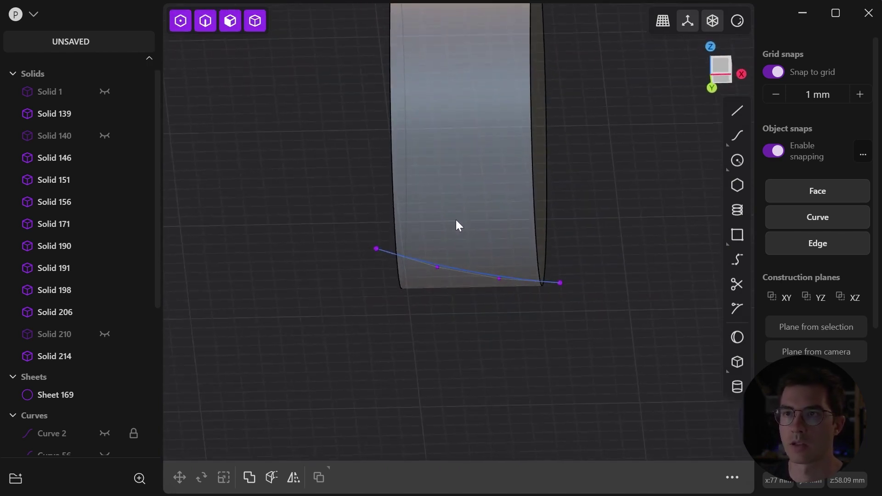
left_click(481, 272)
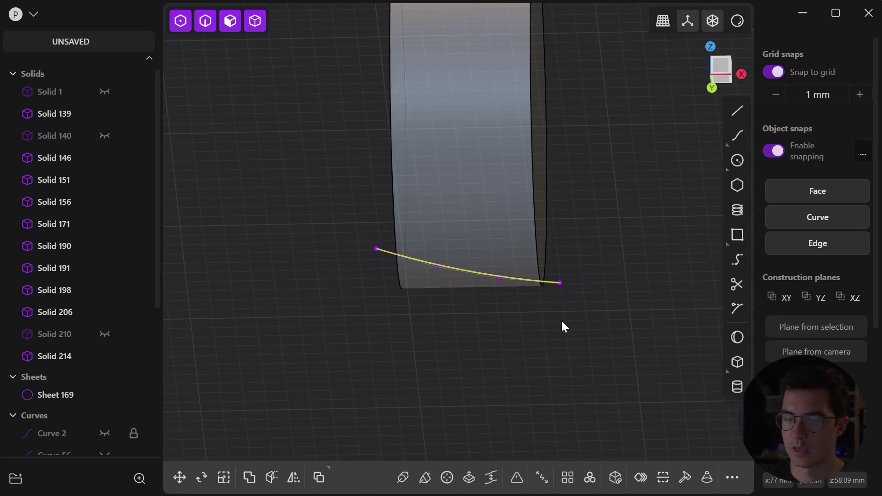
key("p")
middle_click_drag(523, 303, 546, 322)
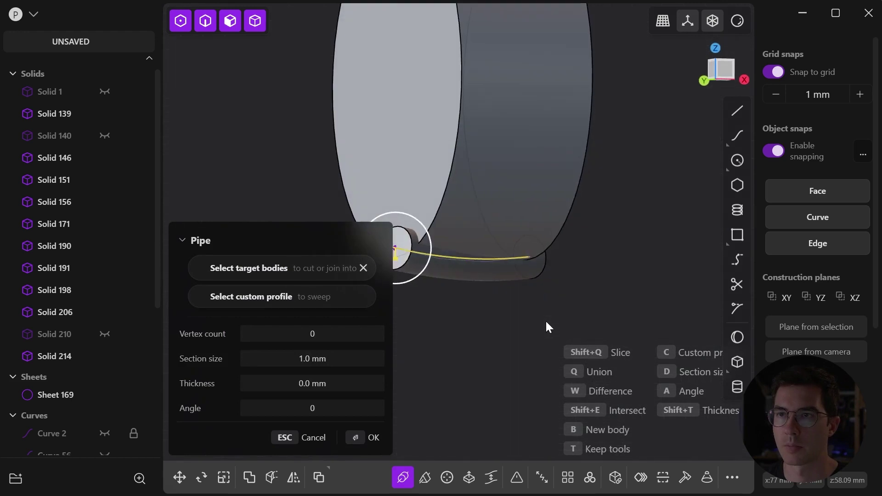
left_click_drag(323, 360, 307, 360)
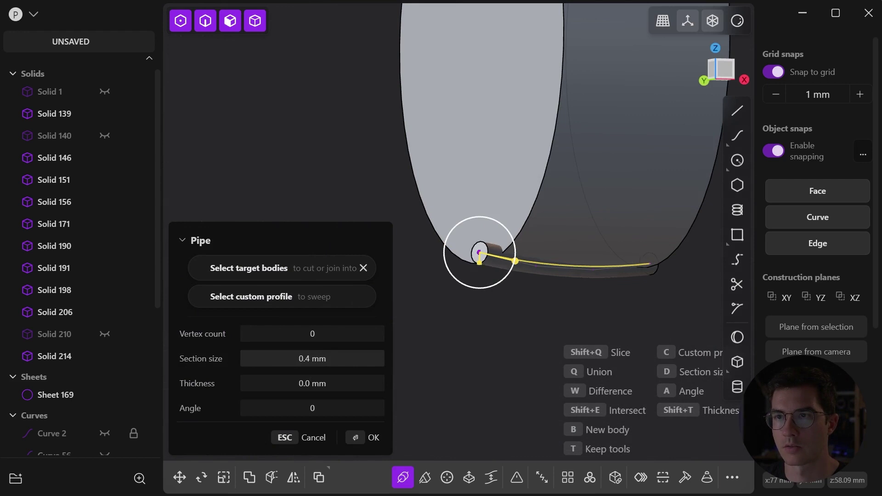
scroll(528, 112, "down", 4)
middle_click_drag(537, 201, 525, 277, "shift")
scroll(526, 277, "up", 5)
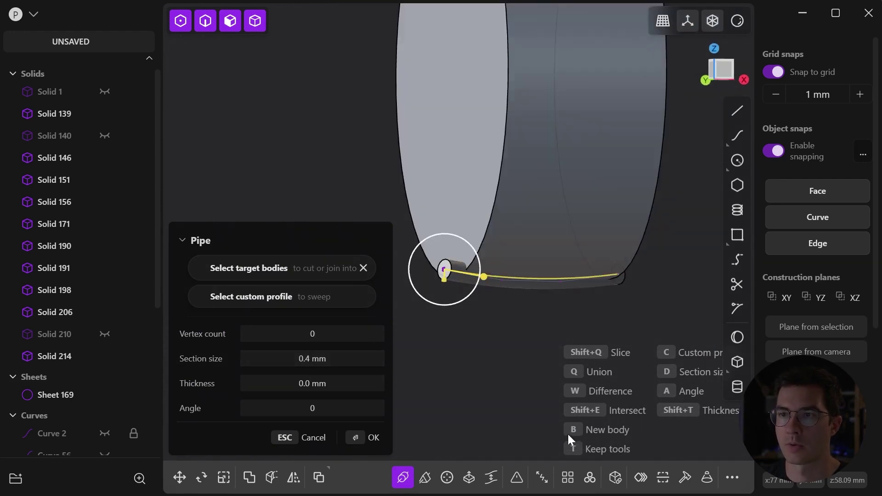
left_click(367, 438)
key("Escape")
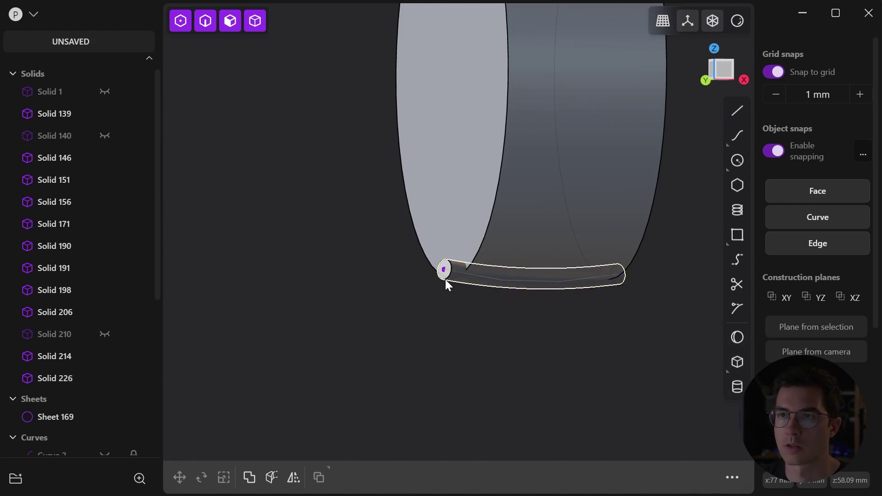
Turn off grid snapping and move the pipe -0.17 mm along the Z axis so it sits slightly lower on the knob
left_click(445, 280)
key("g")
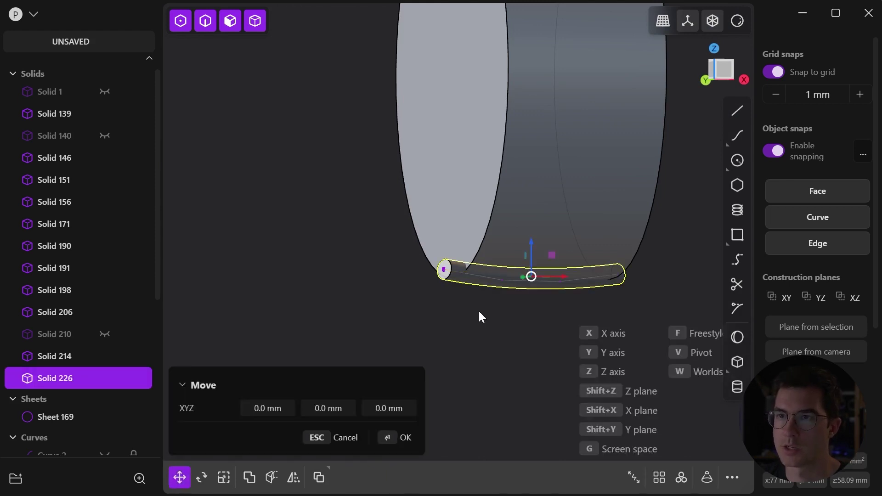
middle_click_drag(545, 252, 374, 209)
scroll(487, 220, "down", 4)
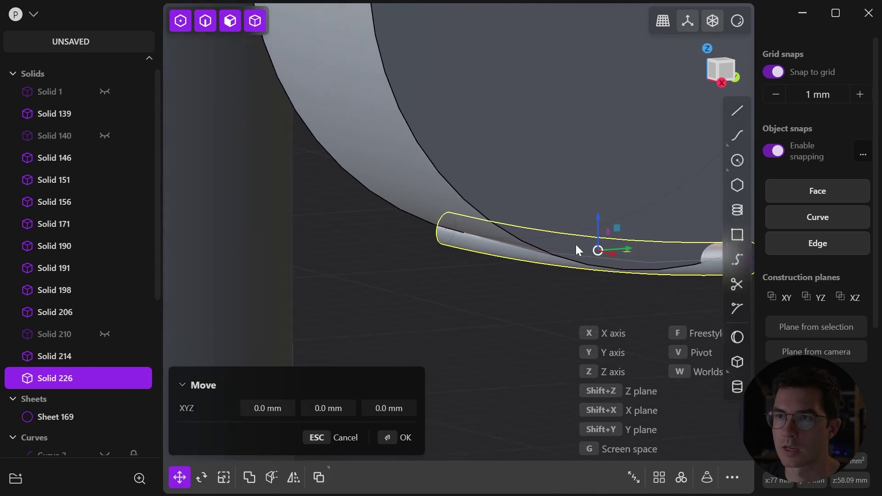
middle_click_drag(571, 219, 373, 214, "shift")
left_click_drag(432, 220, 453, 274)
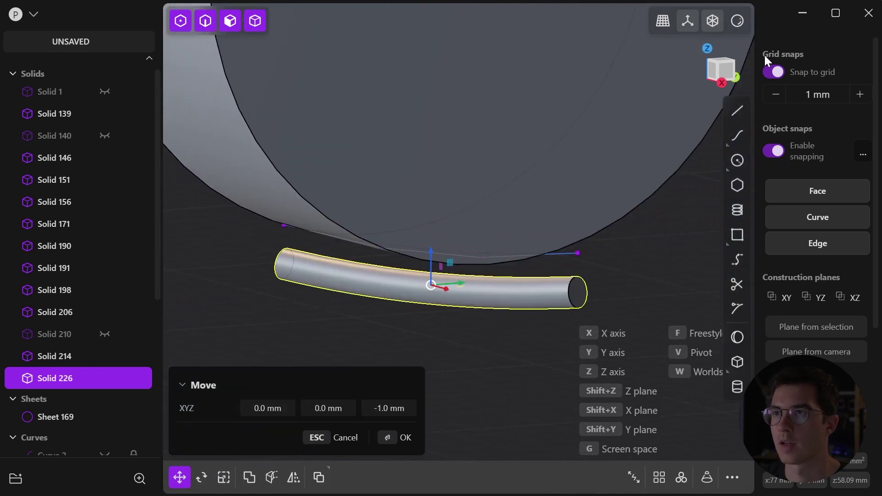
left_click(776, 73)
left_click_drag(433, 256, 441, 223)
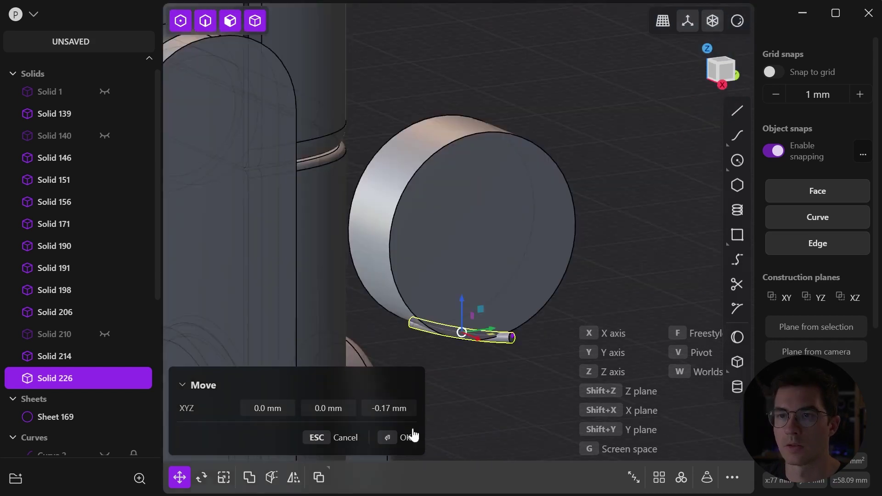
left_click(409, 436)
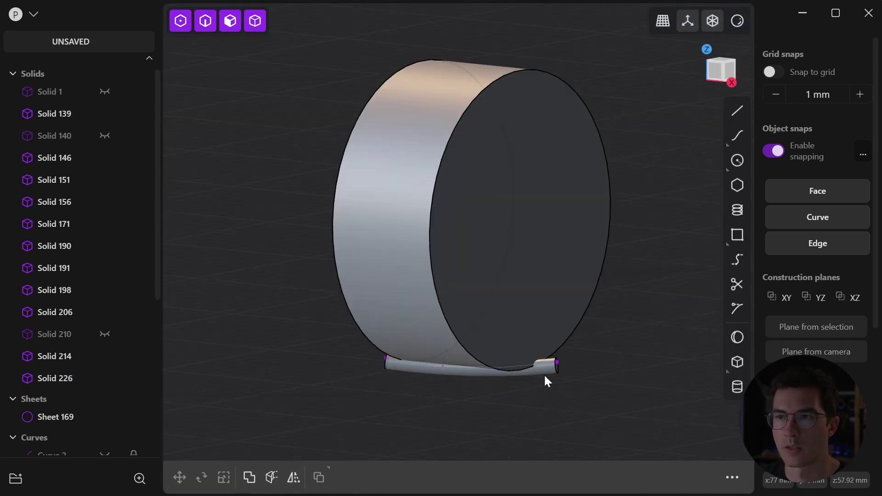
Create a radial array of 30 copies of the pipe through 360 degrees around the knob cylinder's face center
left_click(545, 375)
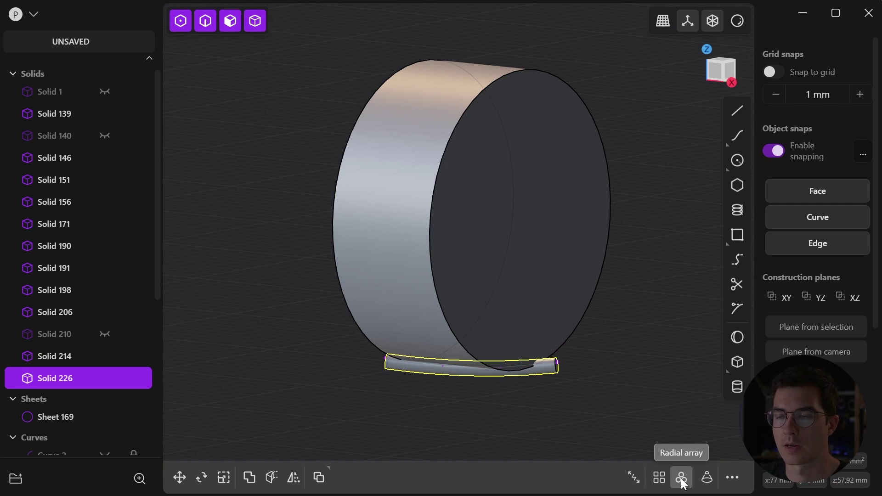
left_click(682, 480)
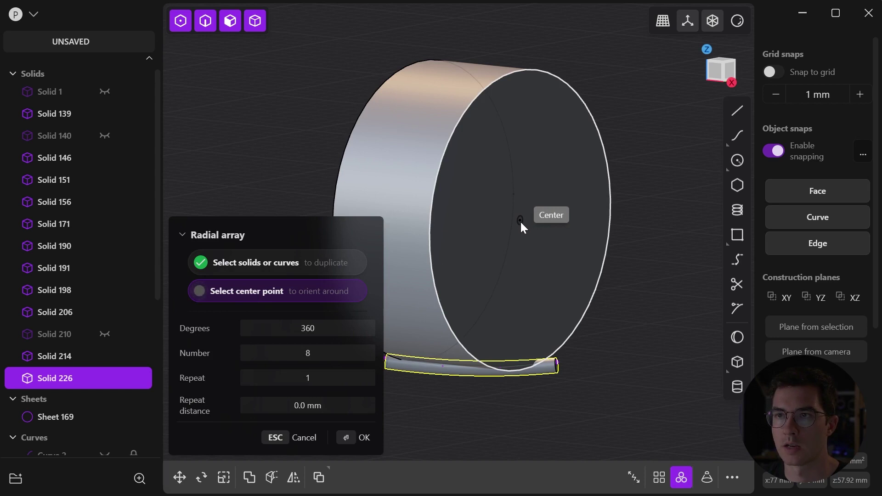
left_click(520, 220)
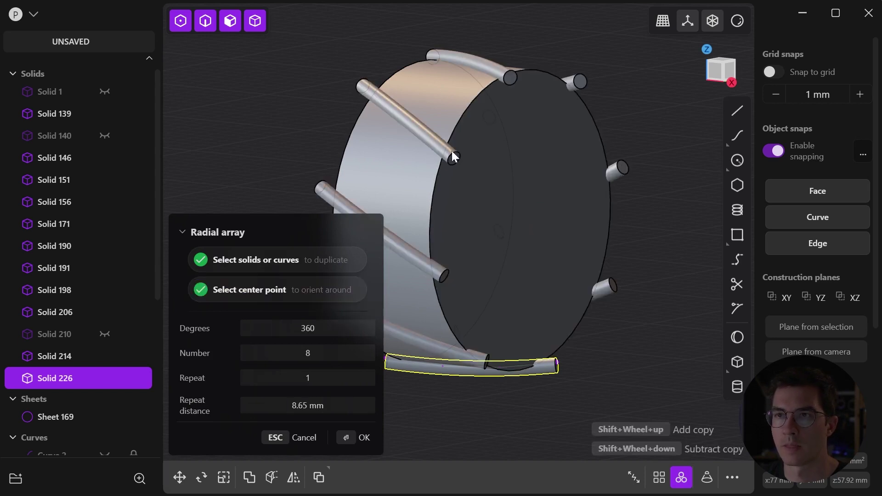
left_click(299, 353)
type("14")
key("Return")
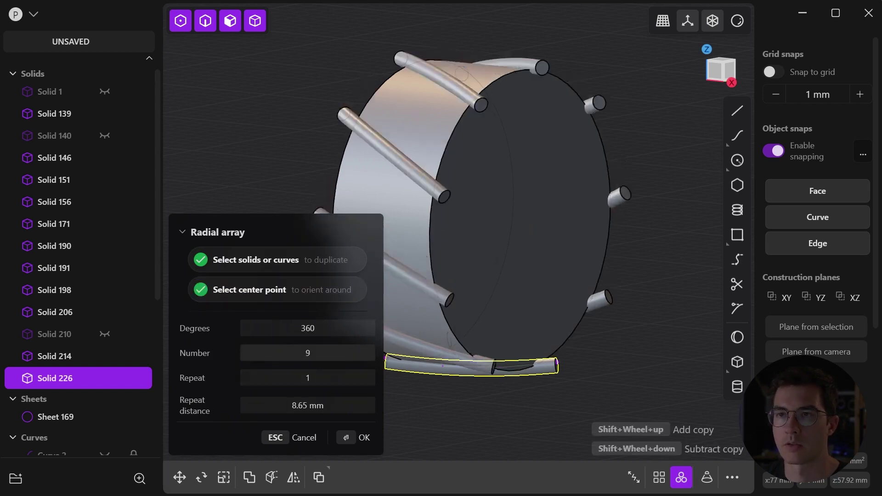
scroll(473, 220, "up", 9, "shift")
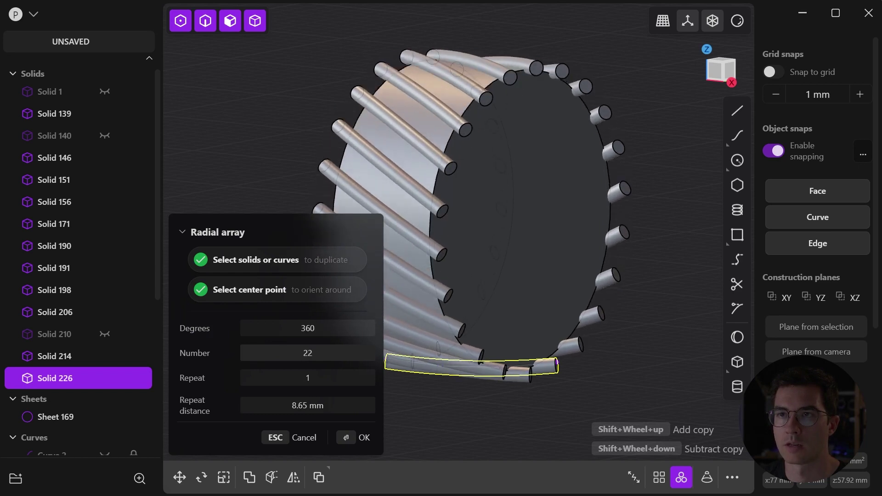
scroll(473, 220, "up", 5, "shift")
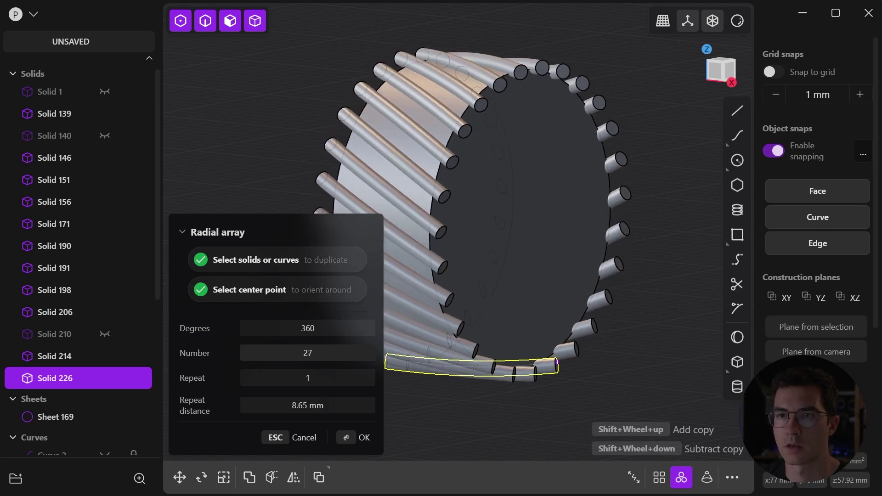
scroll(473, 221, "up", 2, "shift")
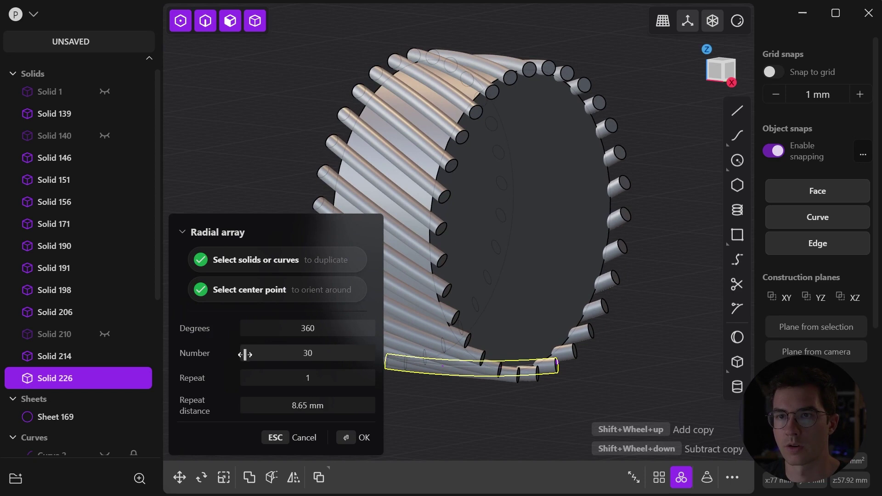
left_click(360, 442)
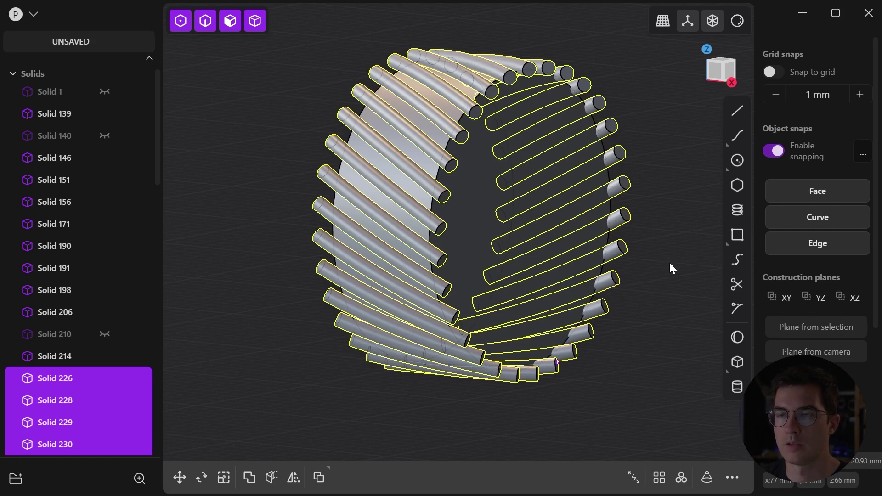
Collect all arrayed pipes into a group and expand it in the outliner
scroll(84, 371, "down", 3)
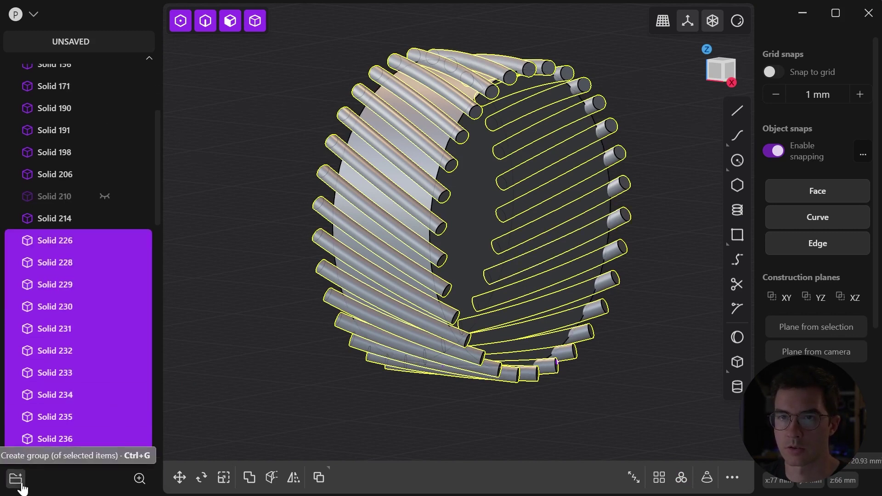
left_click(16, 480)
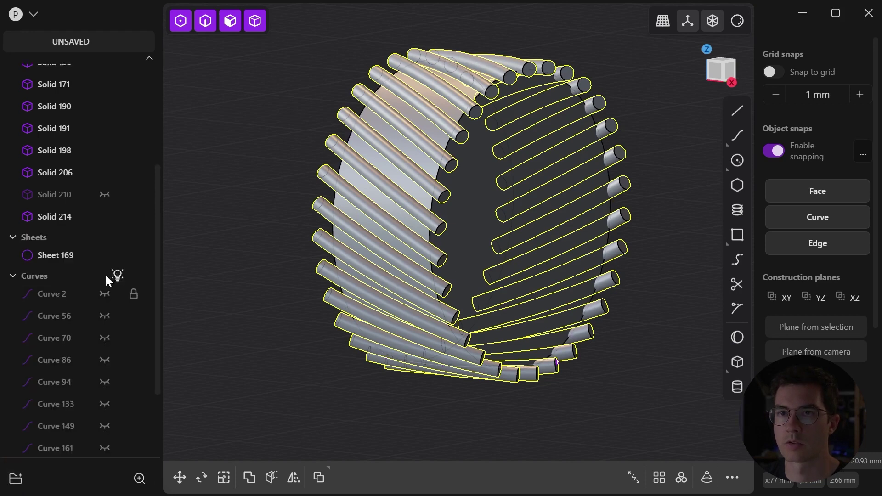
left_click(49, 76)
left_click(11, 76)
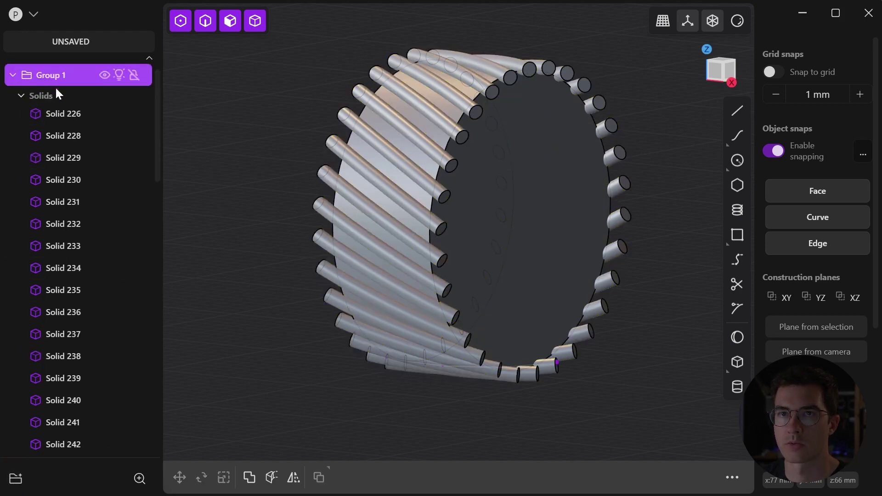
Duplicate all the grouped pipes in place and collect the copies into a second group
left_click(65, 111)
scroll(84, 316, "down", 10)
scroll(70, 336, "down", 3)
scroll(71, 333, "up", 12)
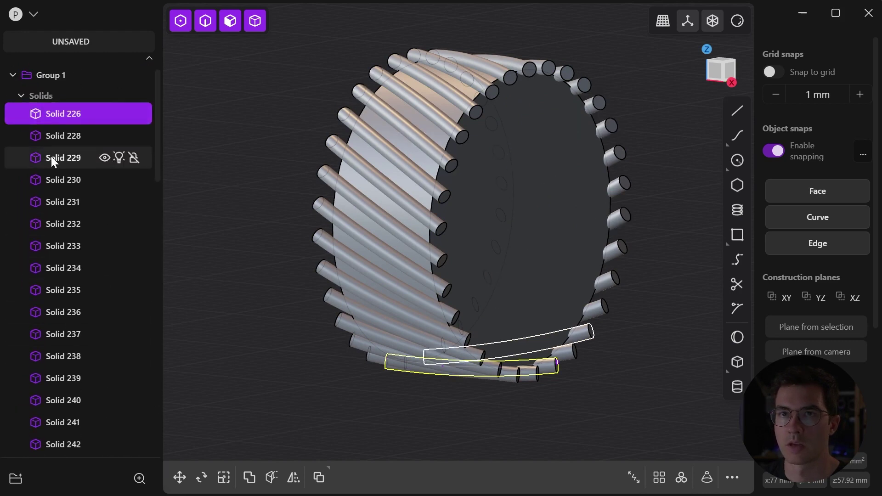
scroll(57, 255, "down", 10)
left_click(76, 209, "shift")
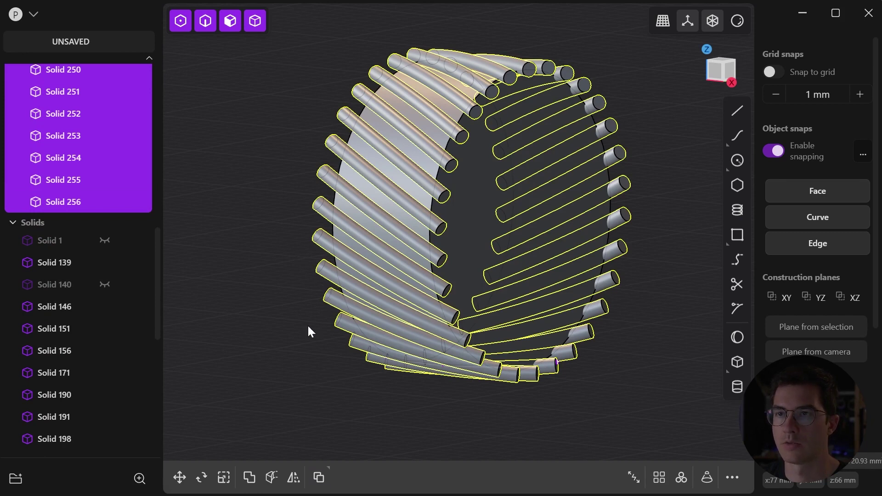
key("ctrl+d")
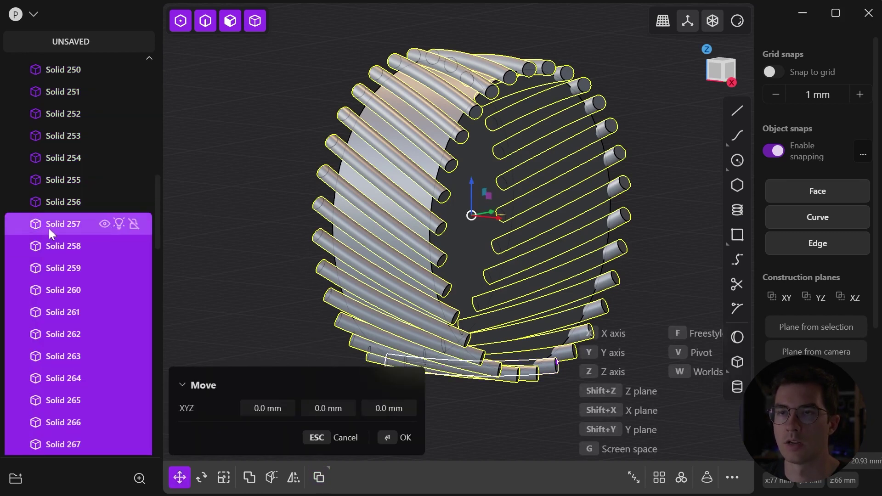
left_click(16, 479)
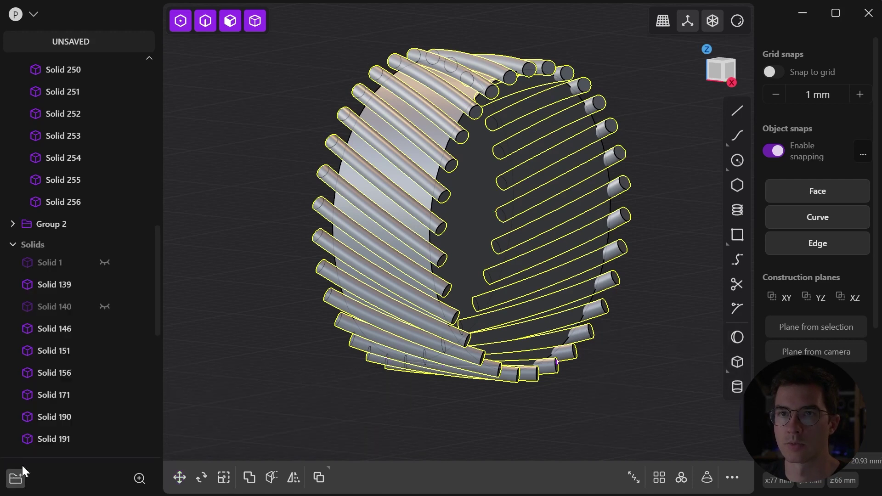
left_click(12, 225)
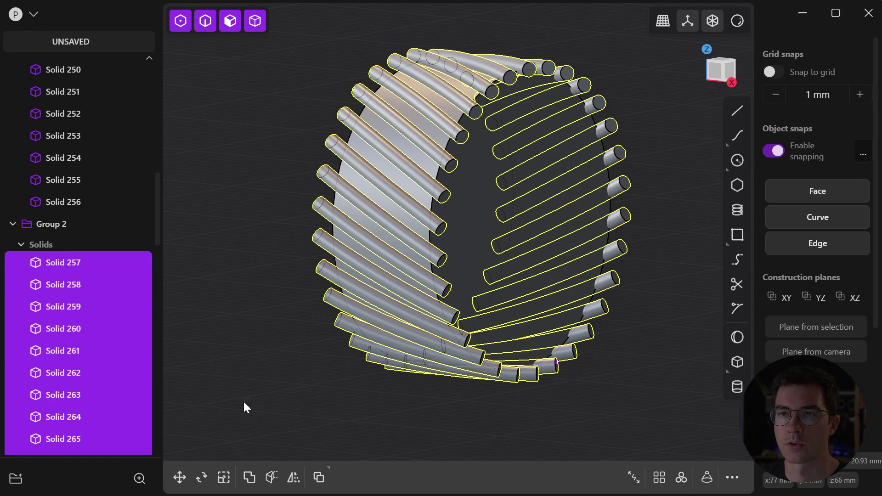
Mirror the duplicated pipes by scaling them to -1 along X so they cross the original diagonals
middle_click_drag(346, 320, 313, 350)
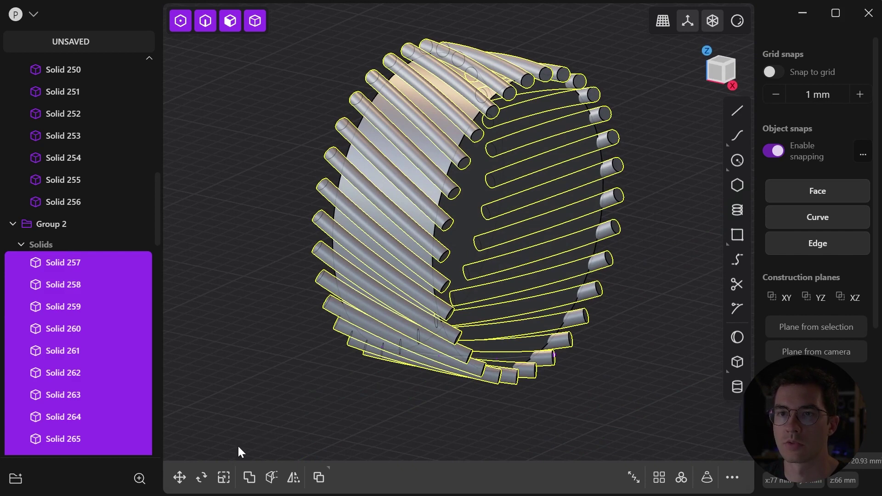
left_click(233, 474)
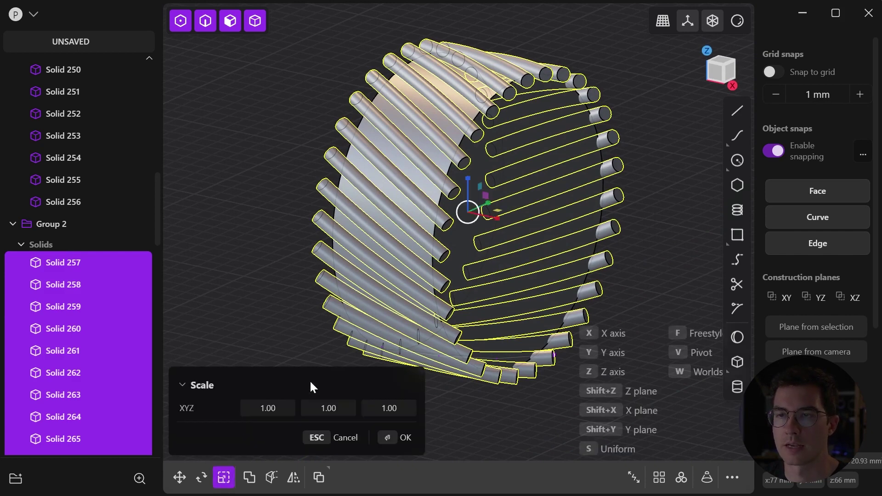
mouse_move(268, 408)
left_mouse_down()
mouse_move(257, 408)
mouse_move(275, 407)
left_mouse_up()
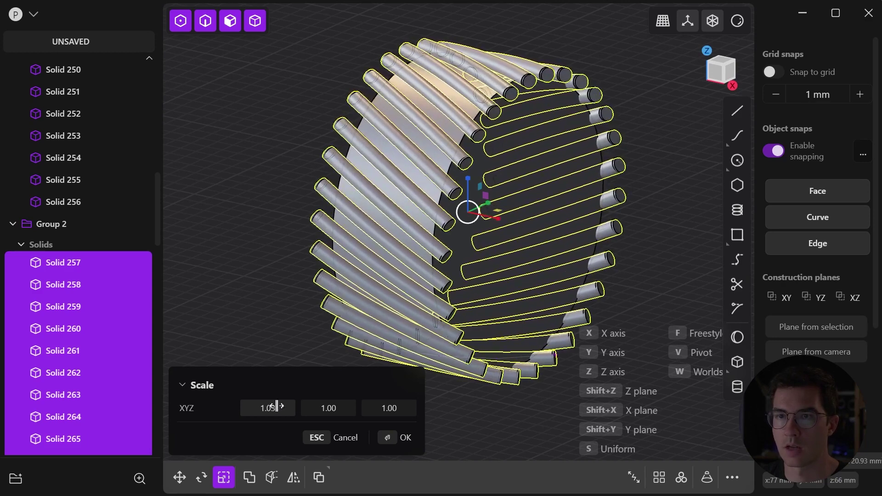
left_click(276, 409)
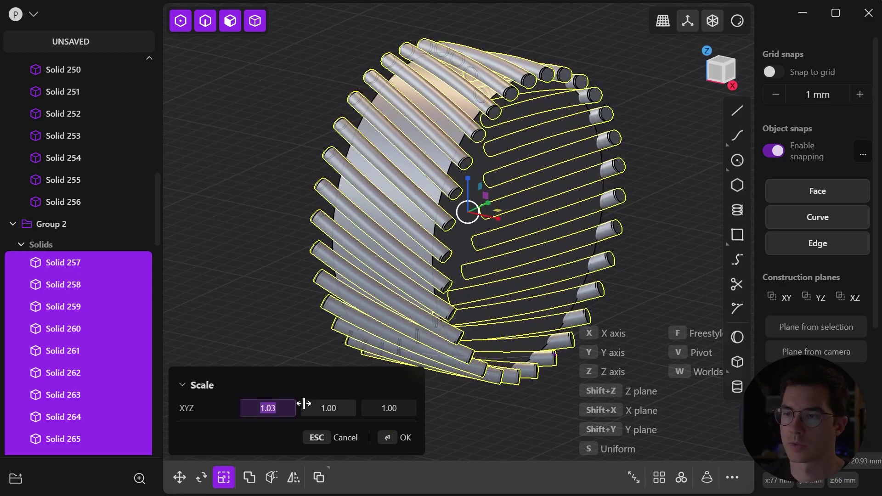
type("-1")
key("Tab")
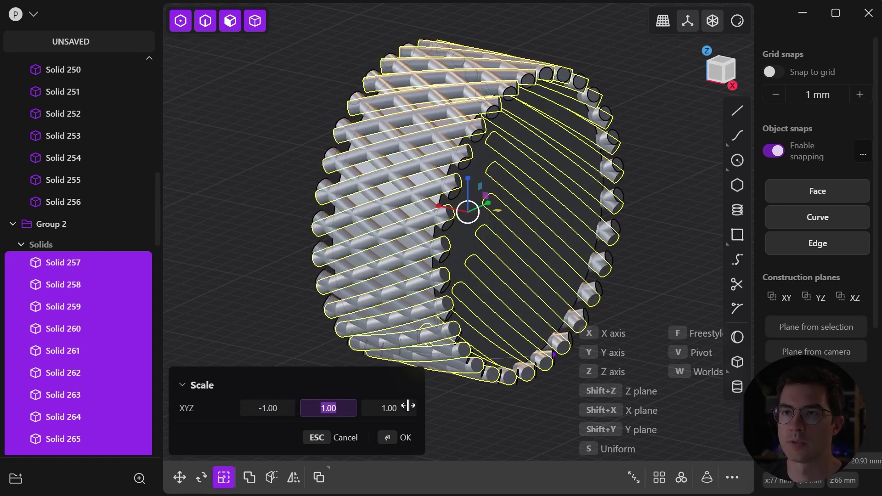
left_click(402, 442)
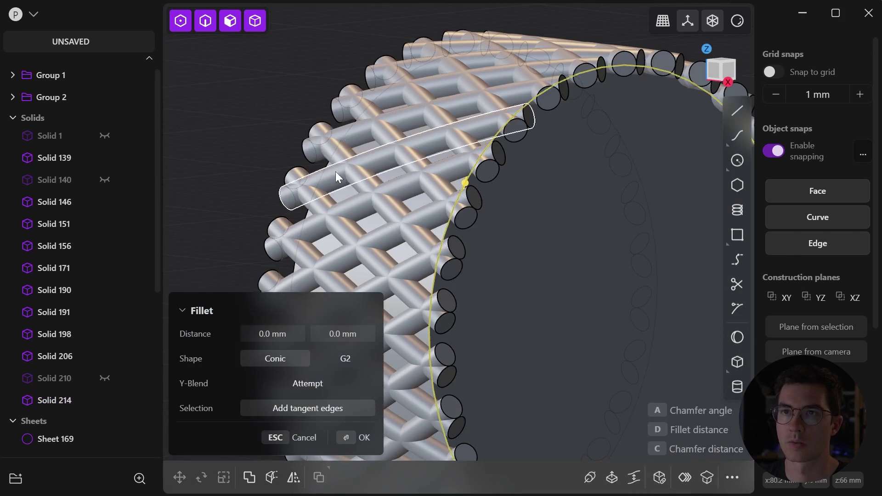
Hide both pipe groups and chamfer the knob cylinder's two circular edges with a distance of -0.5 mm
key("Return")
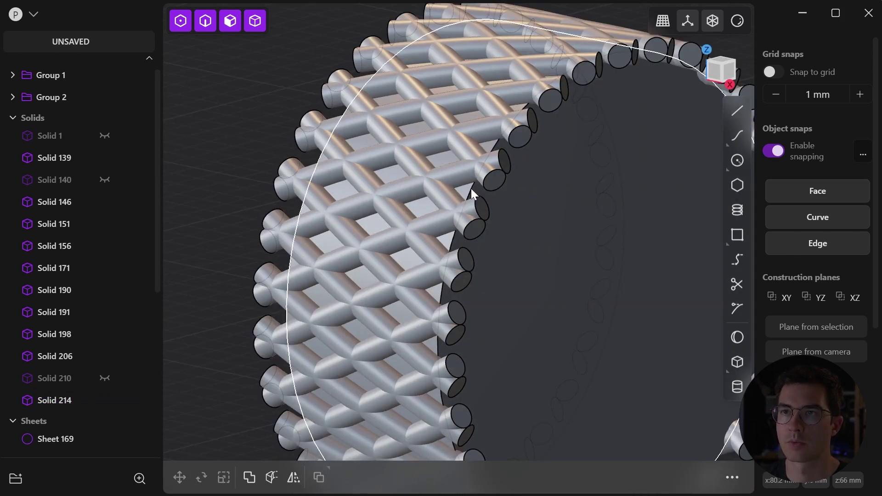
left_click(105, 97)
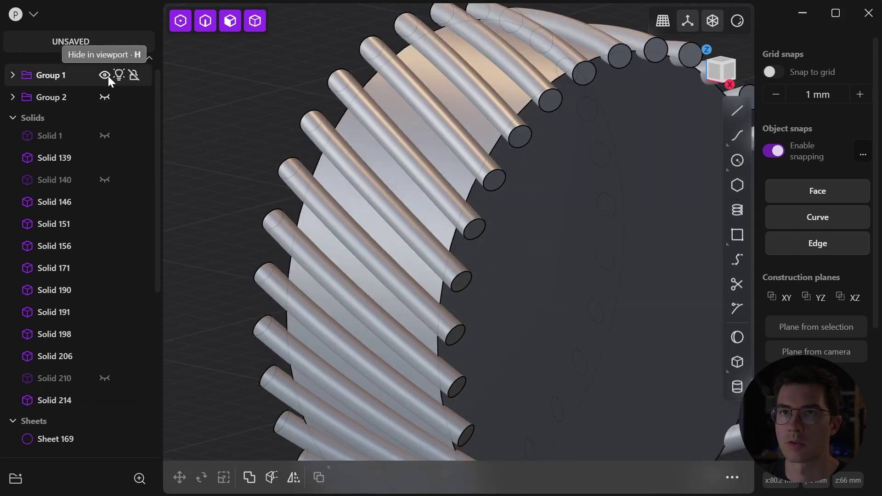
left_click(105, 75)
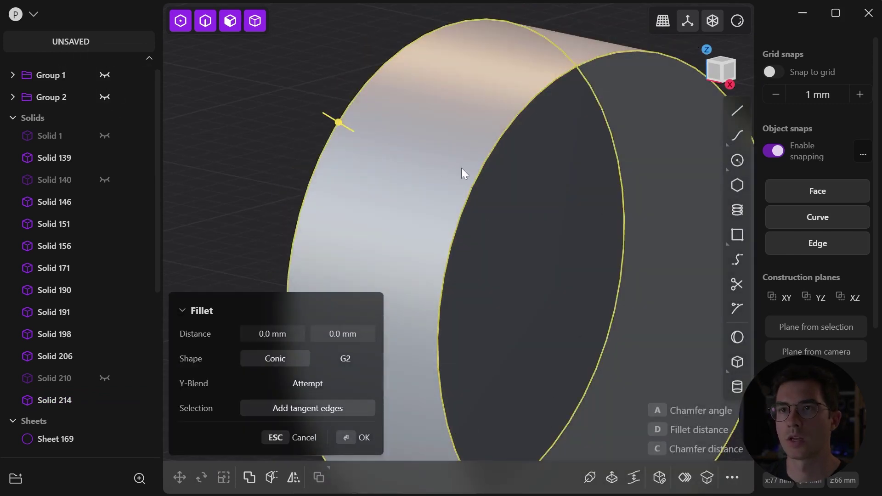
left_click_drag(346, 124, 344, 154)
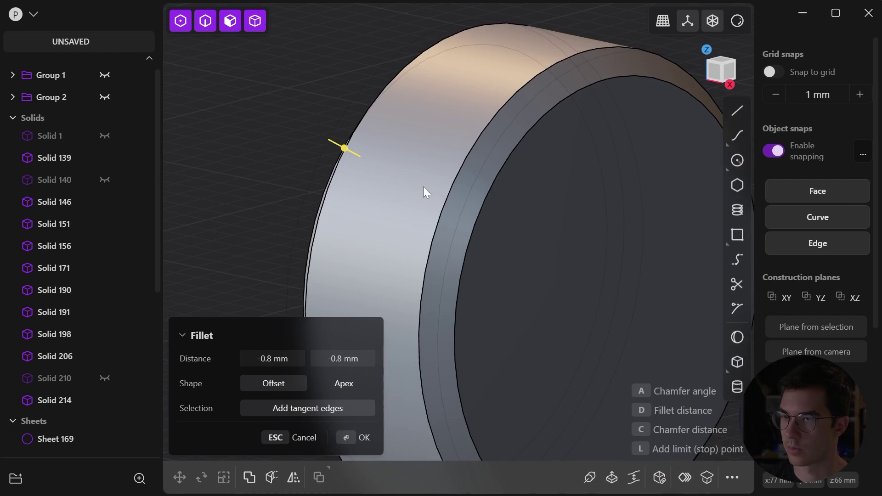
type("-0.5")
key("Return")
left_click(360, 438)
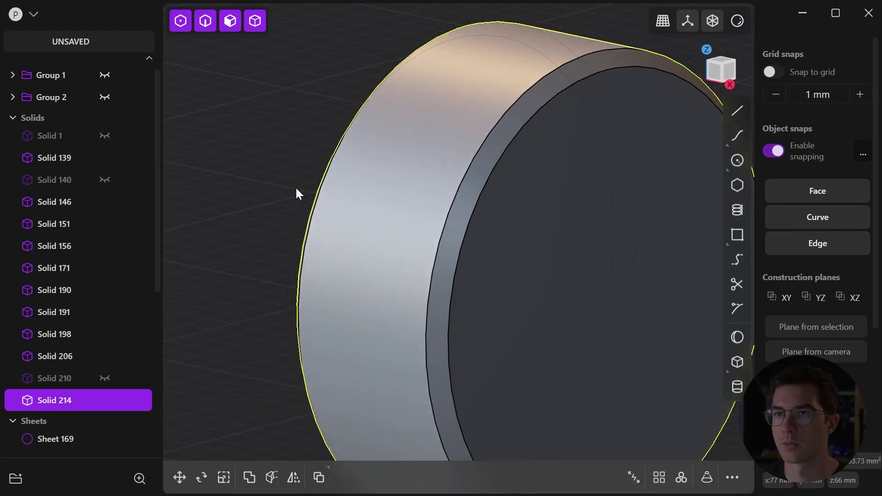
Show both pipe groups again around the chamfered knob cylinder
left_click(105, 97)
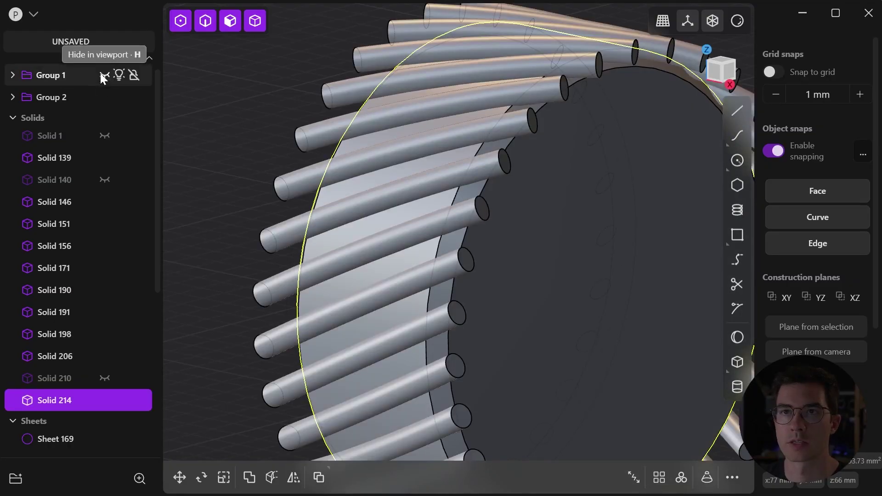
left_click(105, 75)
left_click(251, 124)
key("slash")
key("slash")
middle_click_drag(379, 203, 418, 212)
key("slash")
Cut all crossing pipes out of the knob cylinder with a Boolean difference, without keeping the tools
left_click(513, 234)
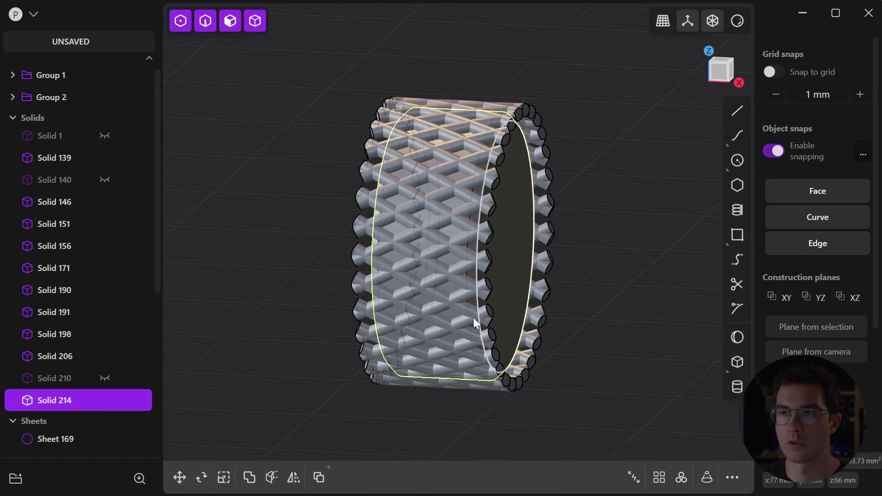
key("q")
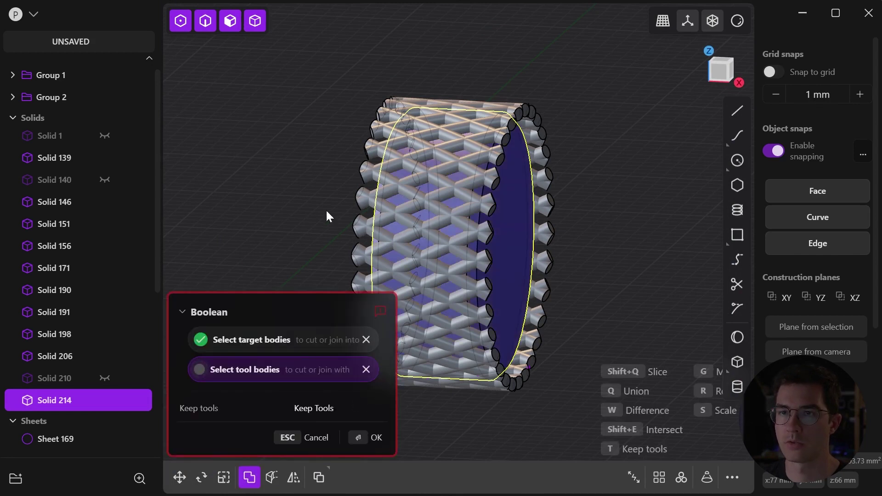
middle_click_drag(367, 206, 404, 192)
scroll(431, 192, "down", 2)
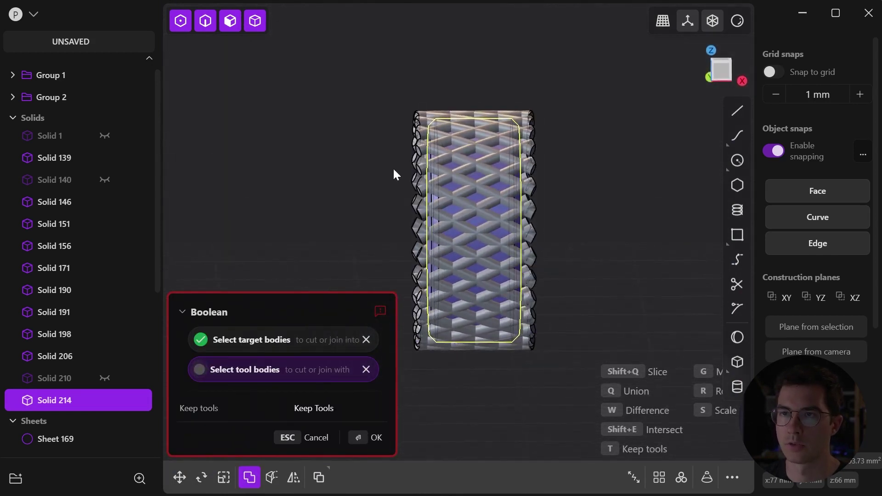
left_click_drag(379, 91, 565, 376)
middle_click_drag(505, 287, 463, 299)
middle_click_drag(511, 268, 476, 260, "shift")
scroll(507, 235, "up", 2)
middle_click_drag(508, 235, 490, 222, "shift")
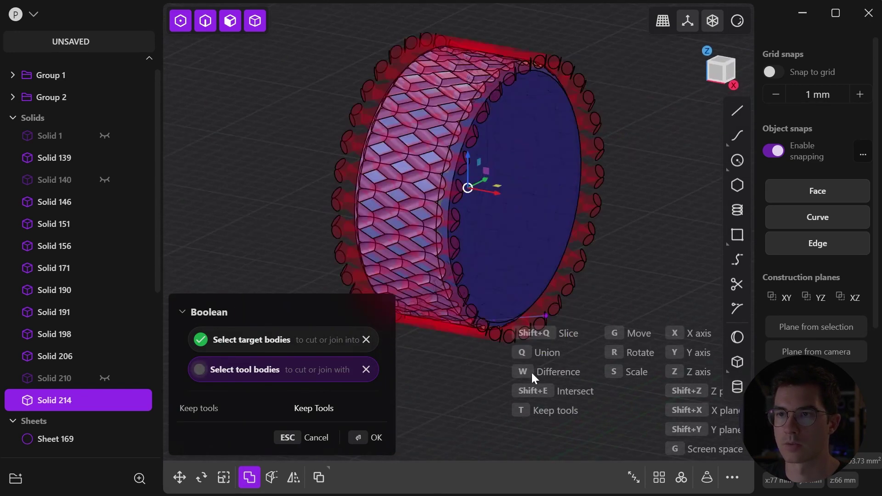
left_click(368, 441)
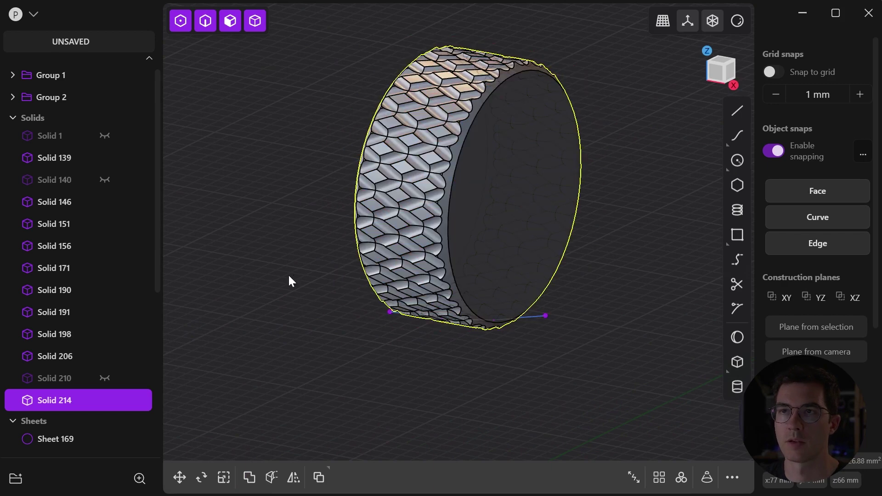
Inspect the cut diamond grip pattern and view the knob together with the housing and bracket
left_click(307, 233)
mouse_move(462, 242)
middle_mouse_down()
mouse_move(527, 243)
mouse_move(450, 254)
mouse_move(462, 246)
middle_mouse_up()
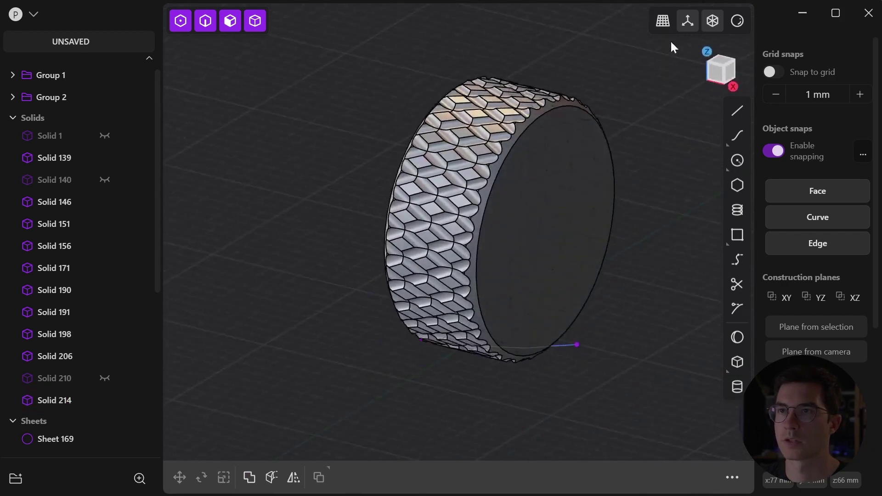
left_click(737, 21)
left_click(713, 85)
middle_click_drag(669, 252, 481, 265)
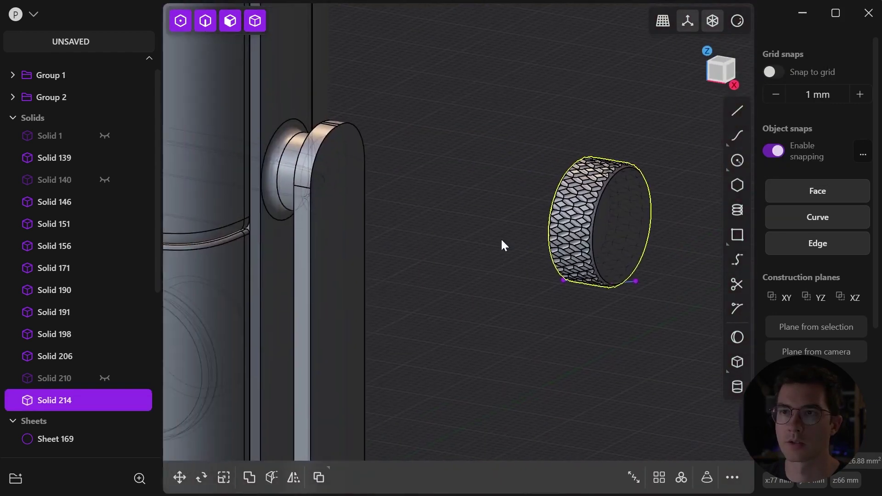
Move the knurled side knob -34.5 mm along X so it sits against the bracket's outer face
middle_click_drag(502, 240, 521, 232)
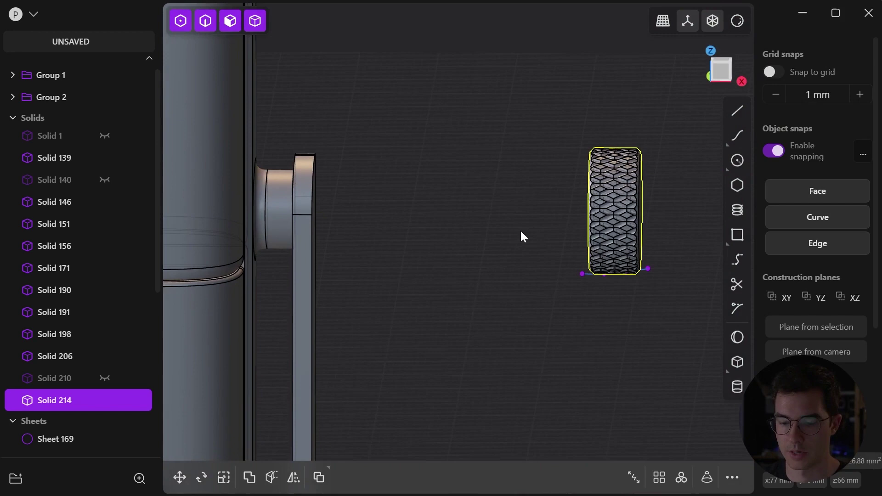
key("g")
left_click_drag(646, 213, 520, 218)
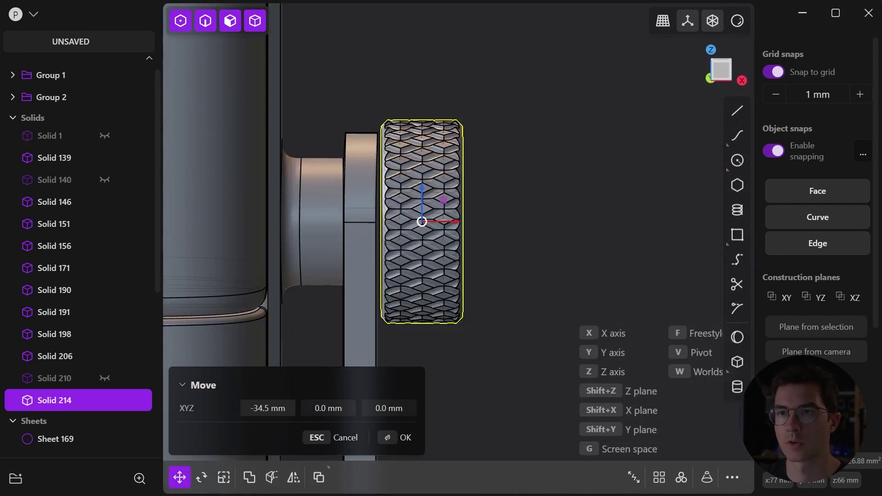
middle_click_drag(380, 200, 341, 238)
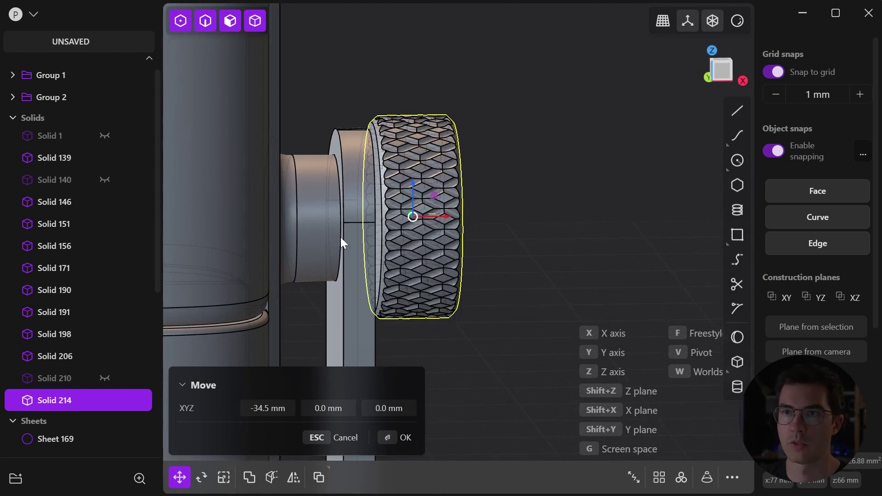
left_click(401, 441)
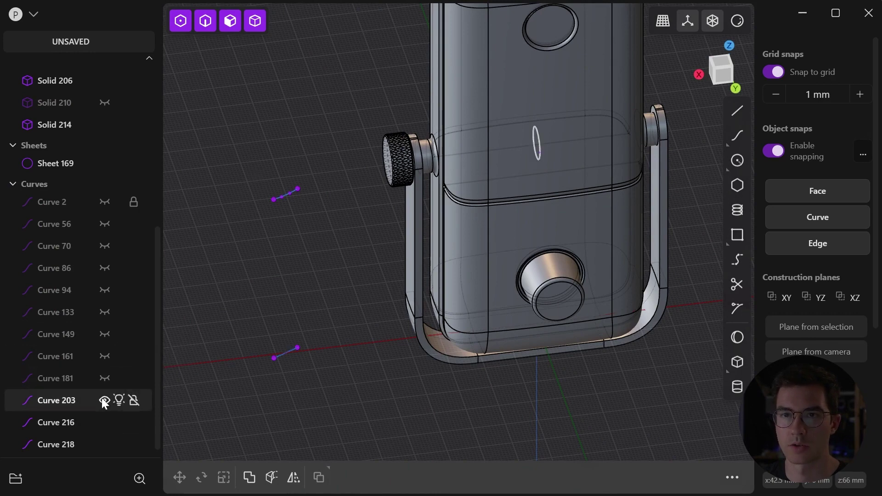
Hide the three remaining visible curves, Curve 203, Curve 216 and Curve 218
left_click(105, 400)
left_click(105, 423)
left_click(105, 444)
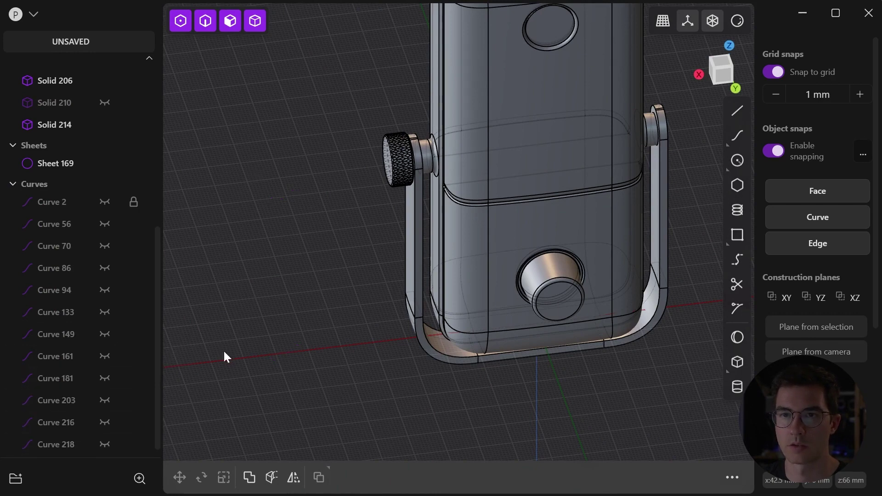
Mirror the knurled knob across the X direction onto the opposite bracket arm
scroll(432, 264, "down", 3)
middle_click_drag(448, 269, 473, 294, "shift")
left_click(407, 238)
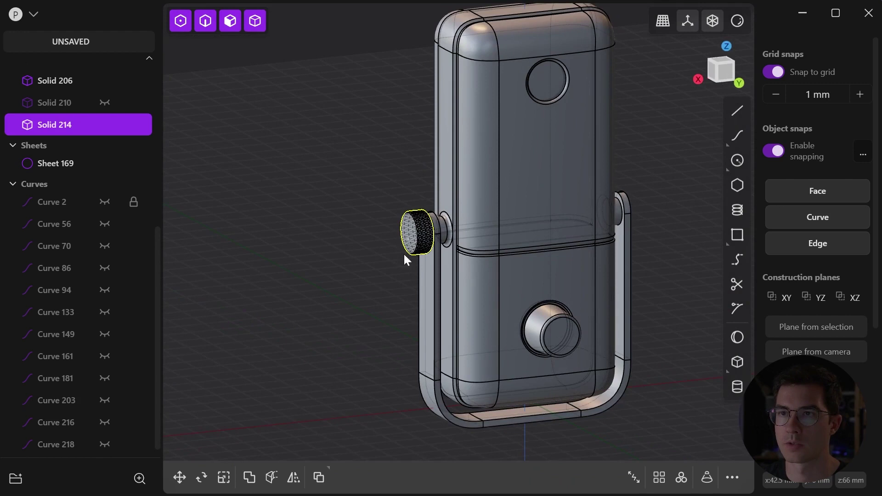
left_click(292, 477)
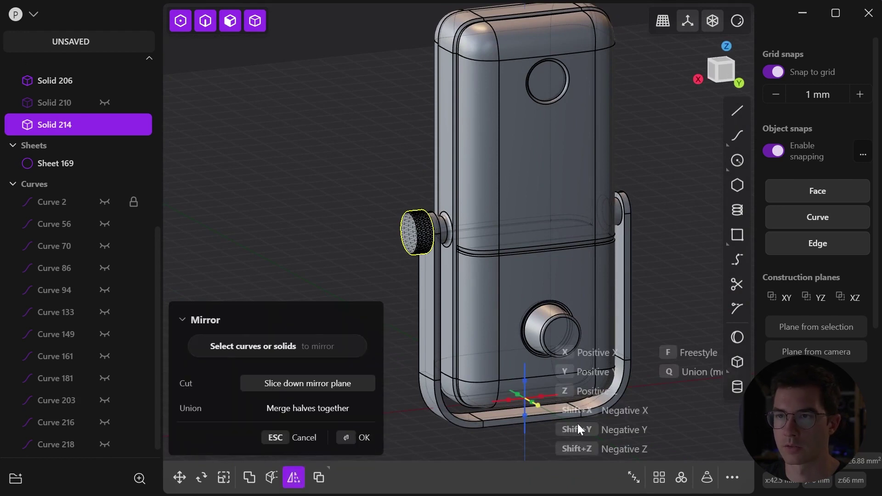
key("x")
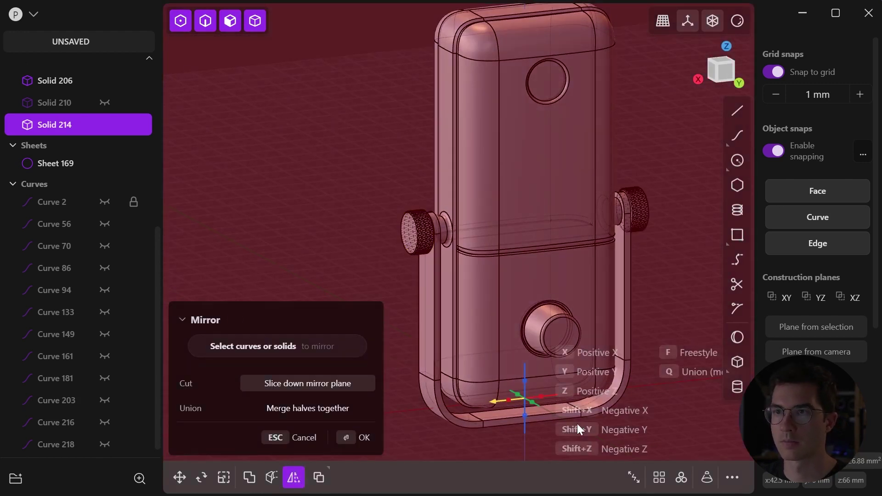
left_click(346, 299)
middle_click_drag(521, 236, 504, 299)
scroll(72, 182, "up", 6)
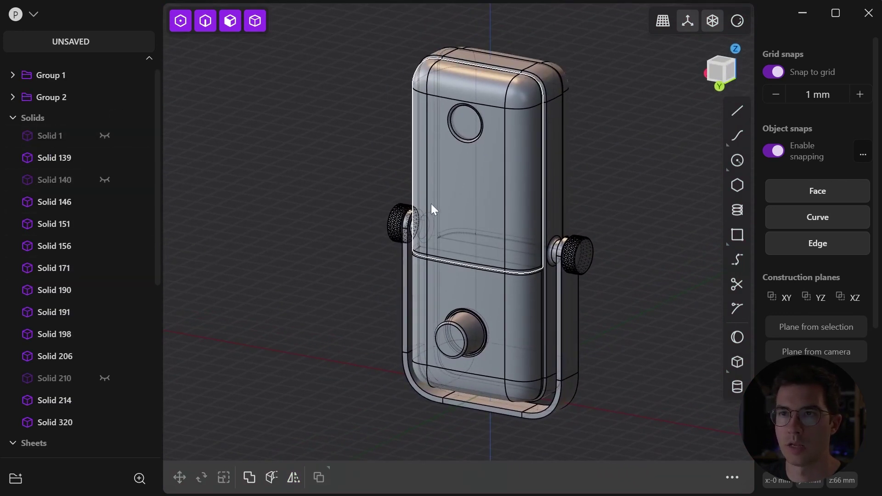
Rename the bracket solid Brace and label the other visible solids by part, such as Dial, Logo, LED Ring, Center Body, Knob 1 and Knob 2
left_click(407, 271)
double_click(48, 335)
type("Brace")
left_click(47, 406)
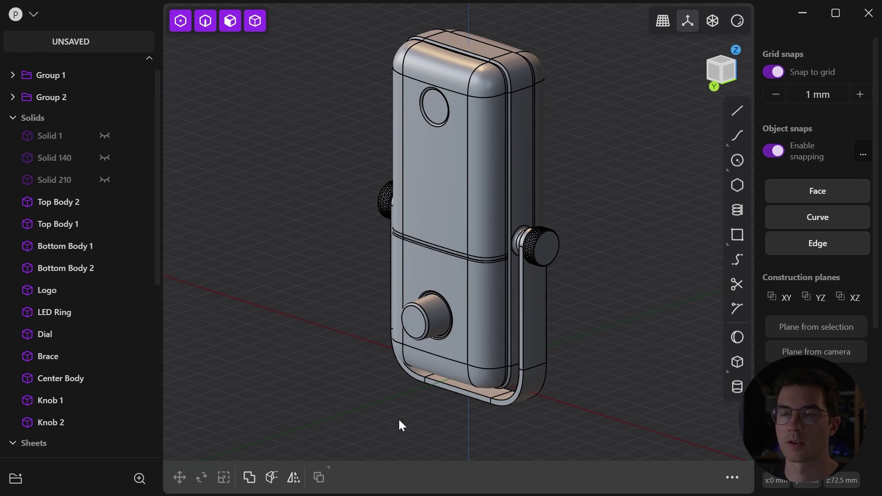
Draw a cylinder with a radius of about 66 mm centred on the origin in the XY construction plane
middle_click_drag(400, 416, 479, 302)
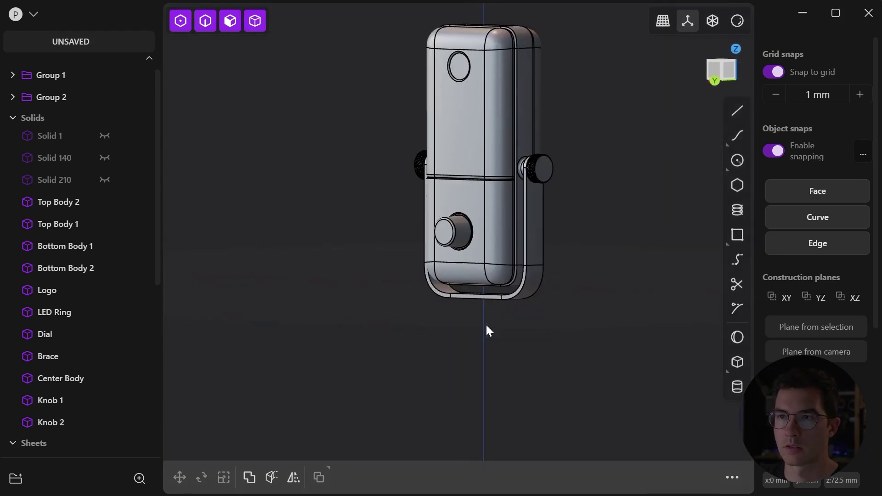
middle_click_drag(687, 172, 693, 98)
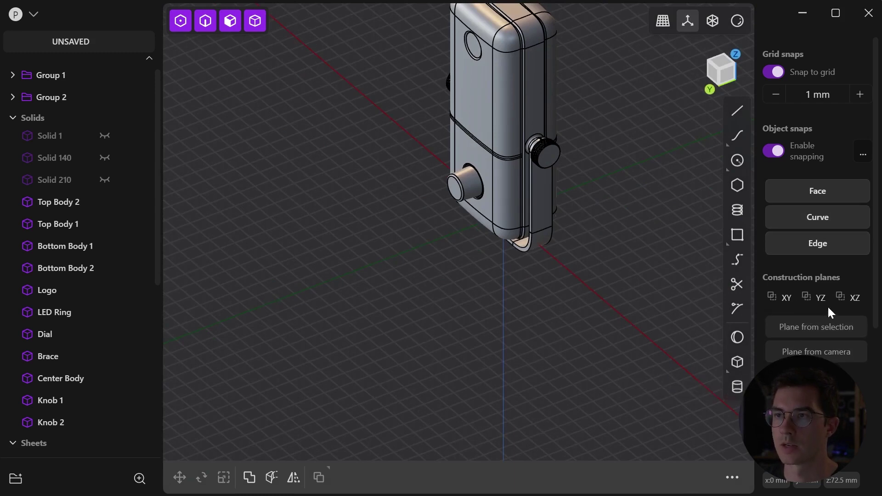
double_click(779, 298)
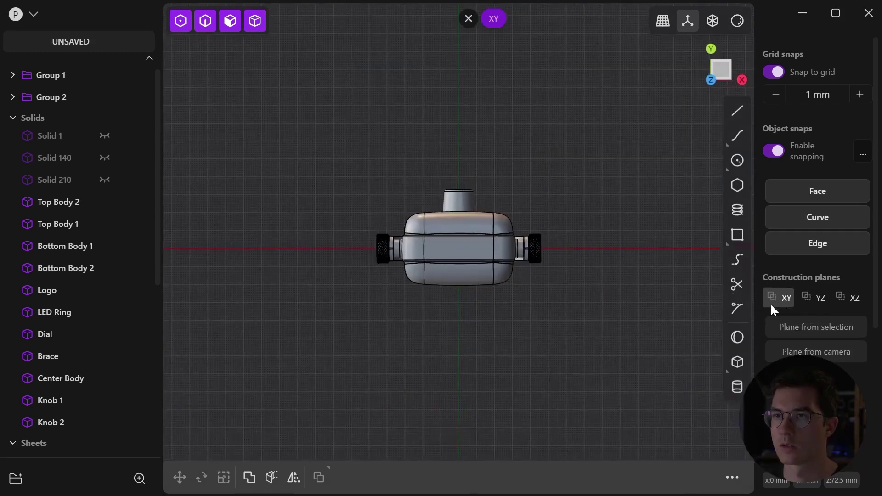
left_click(737, 387)
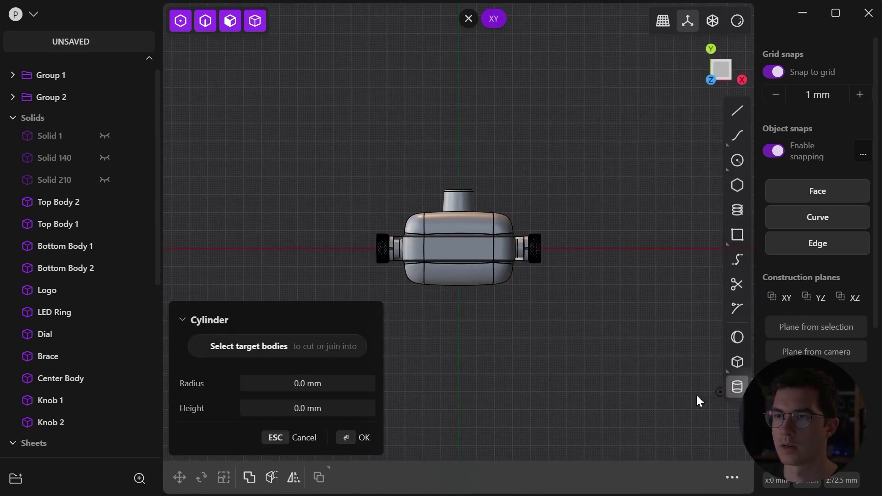
left_click(461, 249)
left_click(576, 223)
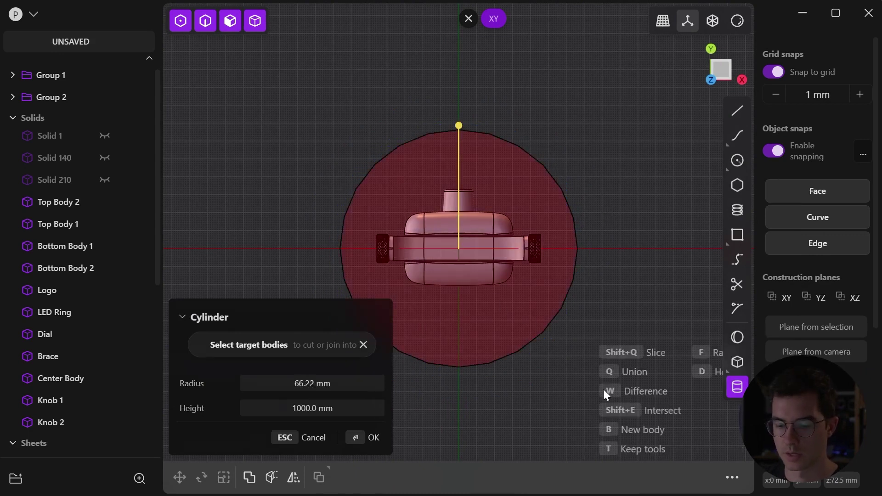
Make the cylinder a new body with a radius of 60 mm and a height of 5 mm
key("b")
left_click(304, 382)
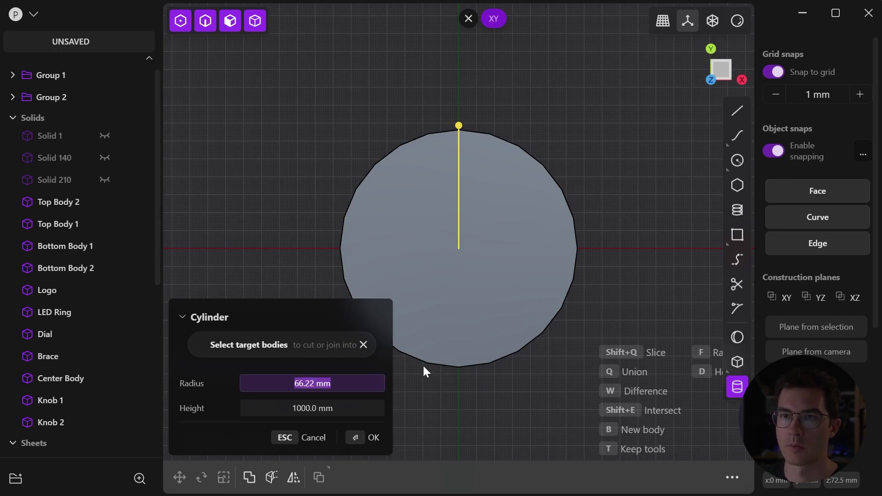
type("60")
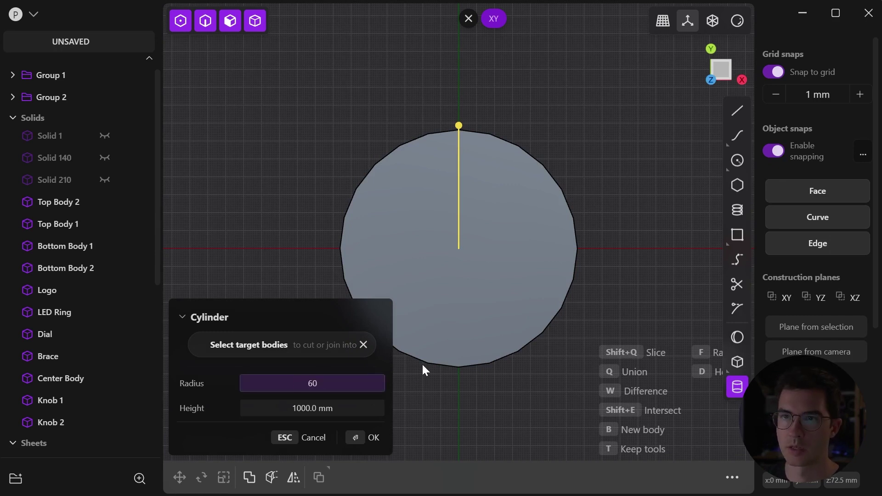
key("Tab")
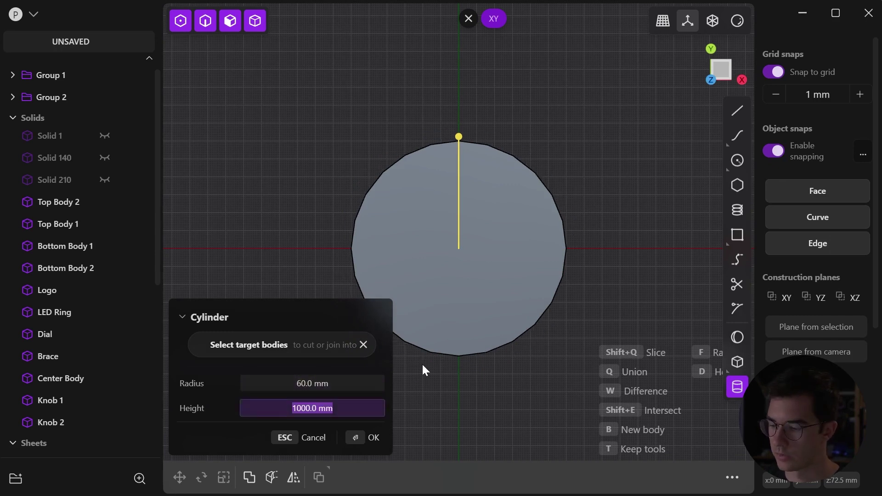
type("5")
key("Tab")
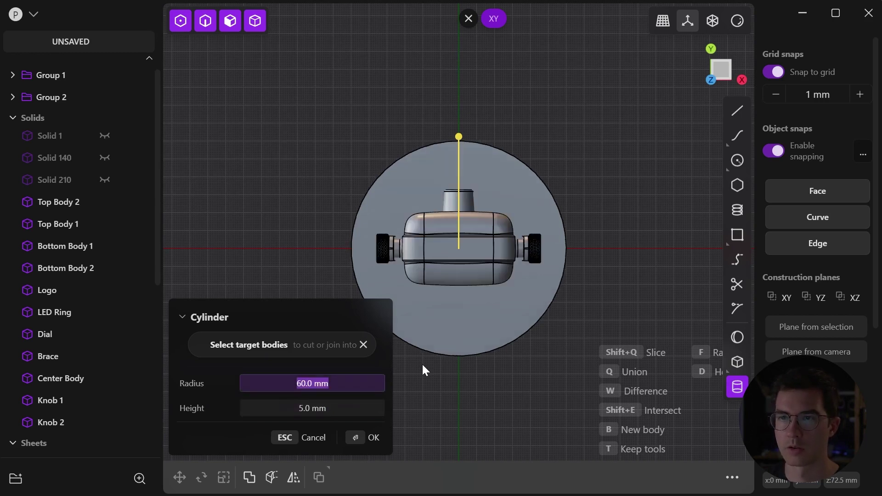
key("Return")
Move the base disc -80 mm along Z, below the bracket
middle_click_drag(422, 363, 474, 279)
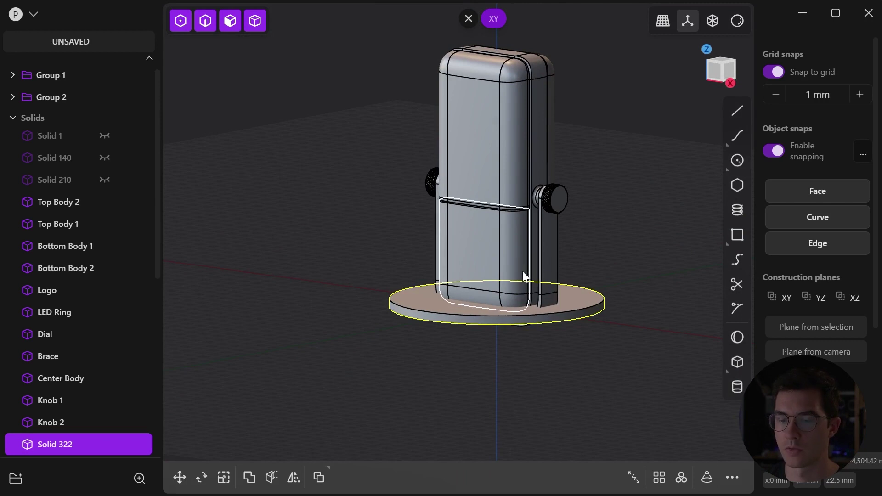
key("g")
middle_click_drag(513, 351, 500, 250, "shift")
left_click_drag(489, 174, 489, 315)
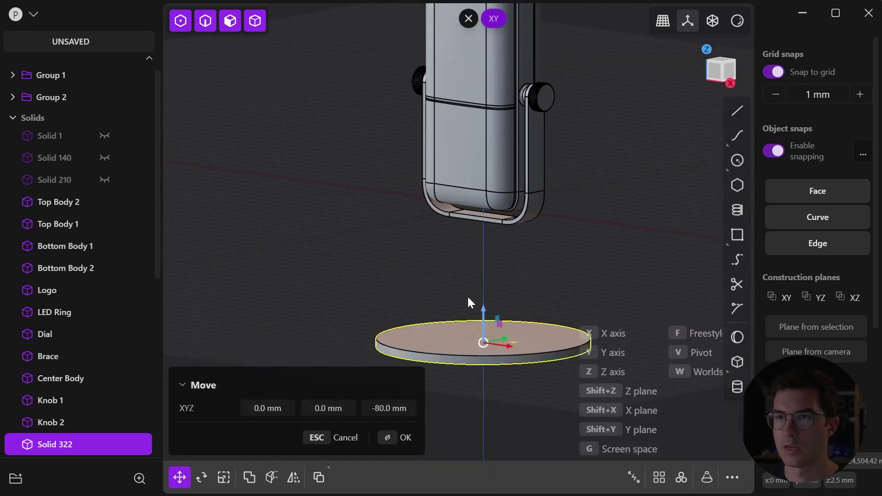
middle_click_drag(468, 297, 509, 290)
key("Return")
key("Escape")
Chamfer the base disc's bottom circular edge with a distance of -3 mm
scroll(394, 285, "up", 5)
left_click(394, 285)
key("f")
left_click_drag(508, 289, 505, 281)
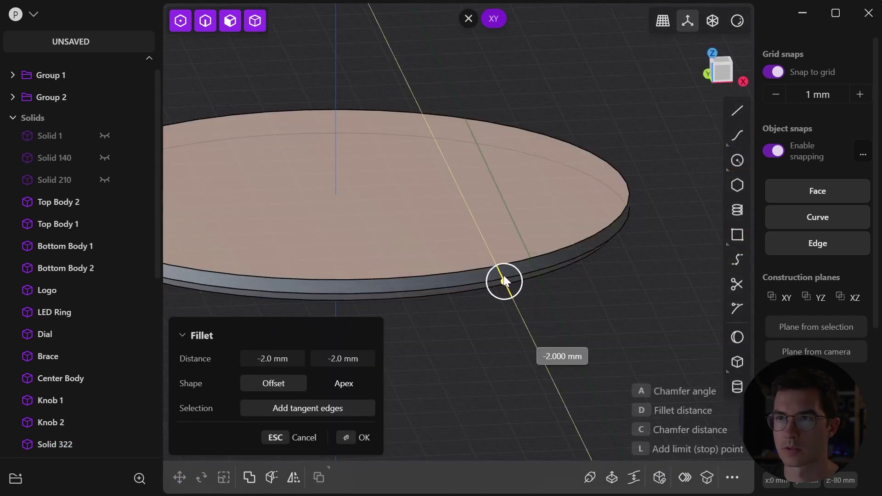
left_click_drag(505, 276, 506, 274)
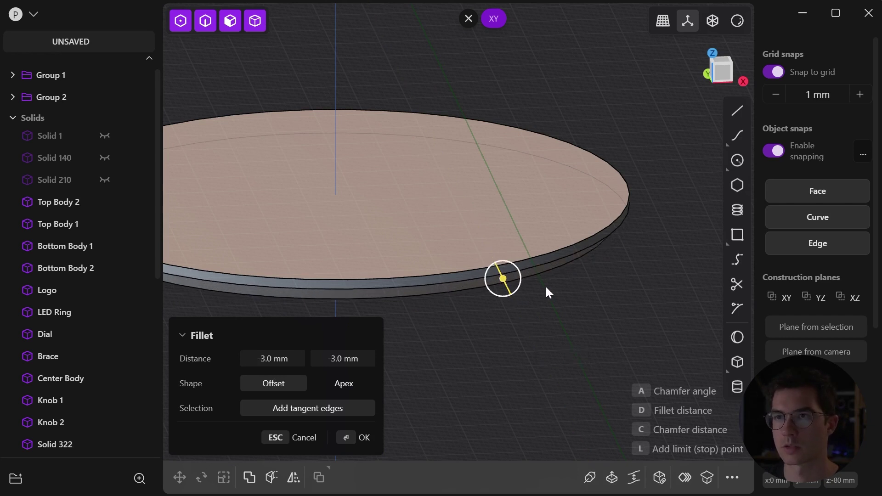
key("Return")
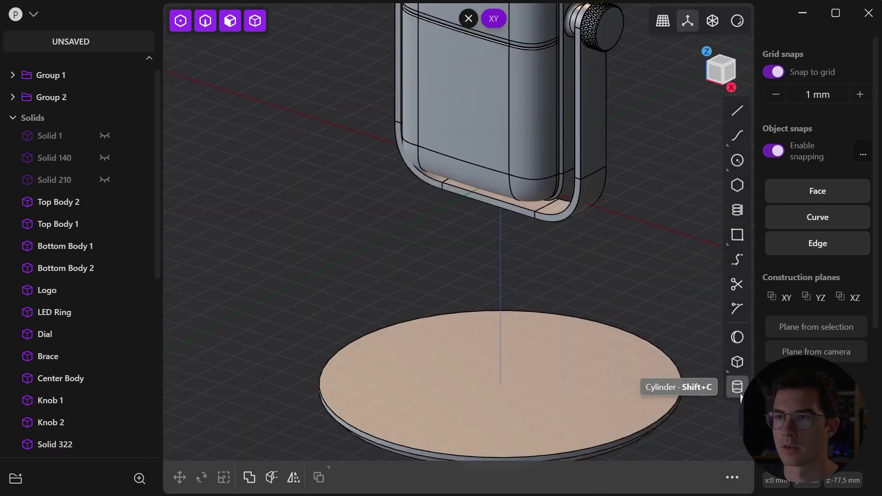
Add a cylindrical stem with a 6 mm radius at the centre of the base disc's top face, reaching up to the bracket
left_click(738, 387)
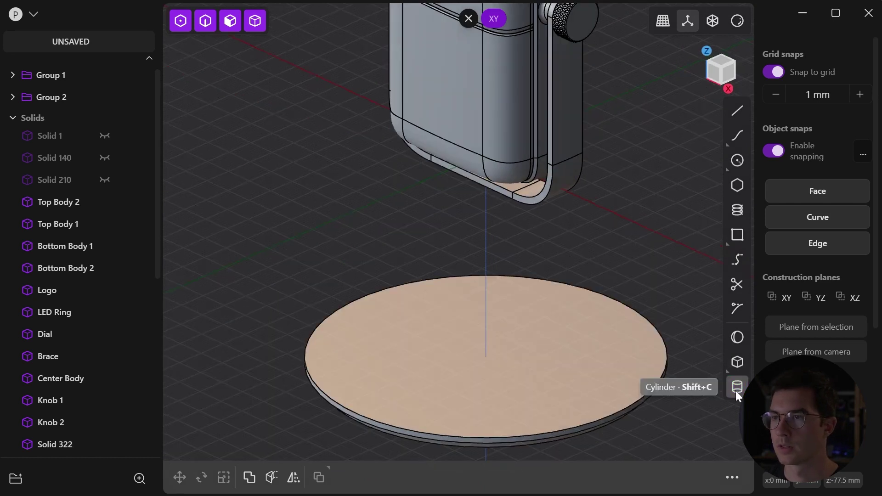
left_click(737, 389)
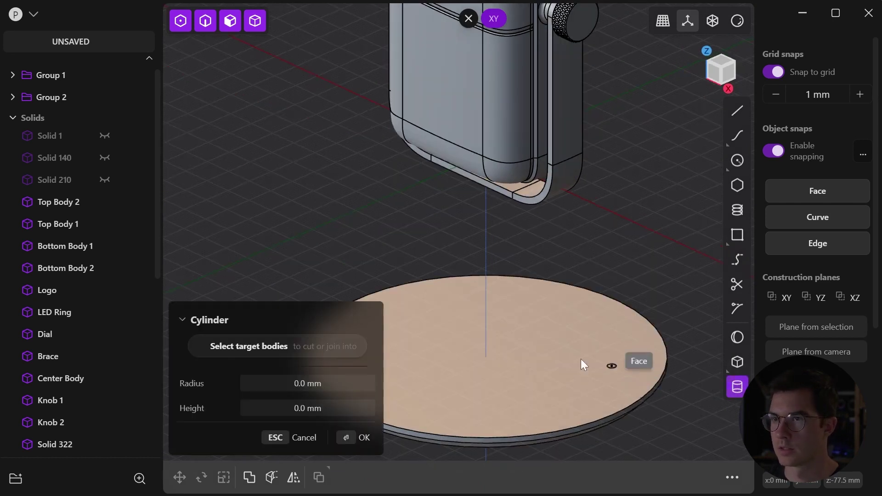
left_click(486, 356)
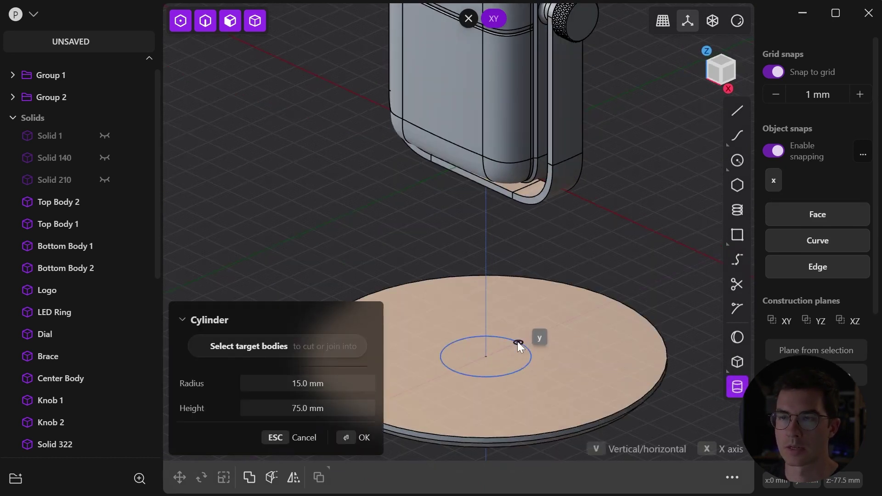
left_click(518, 341)
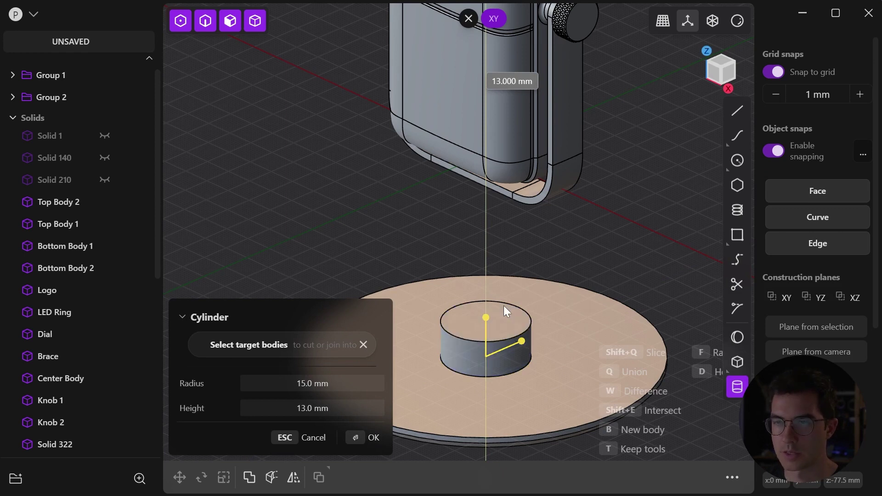
key("Tab")
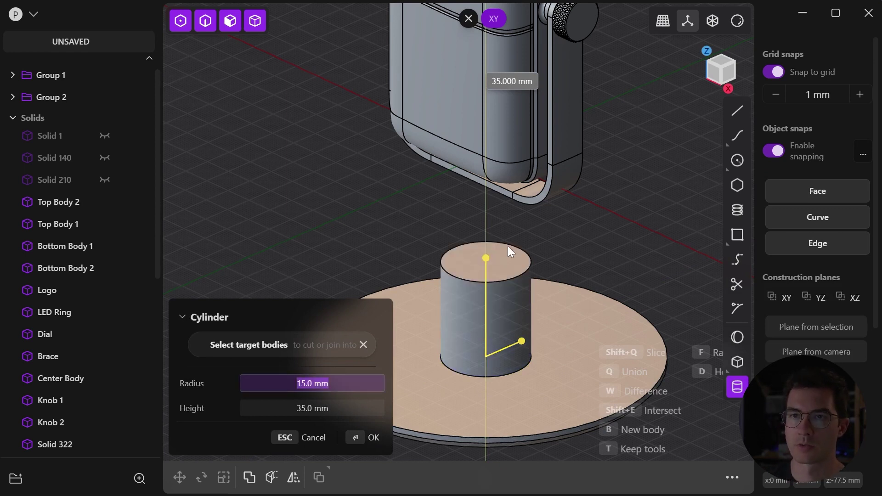
type("6")
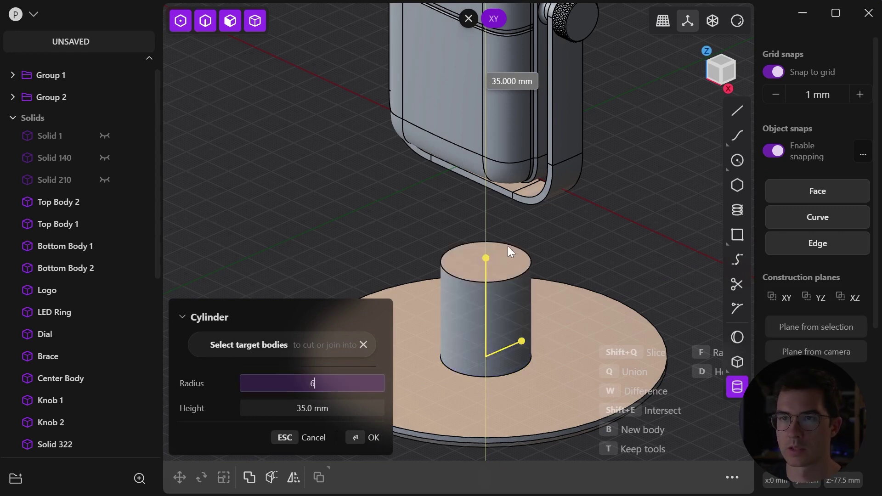
key("Tab")
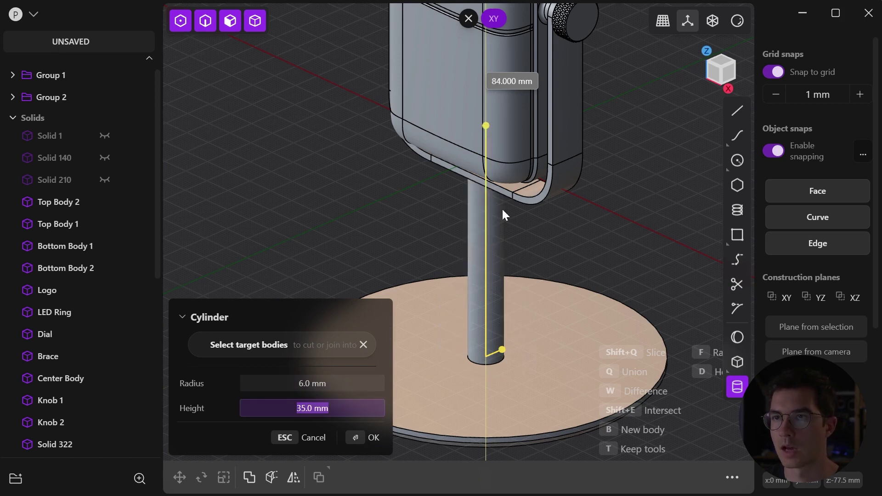
left_click(425, 256)
middle_click_drag(515, 317, 464, 257)
middle_click_drag(464, 257, 537, 276, "shift")
left_click(367, 436)
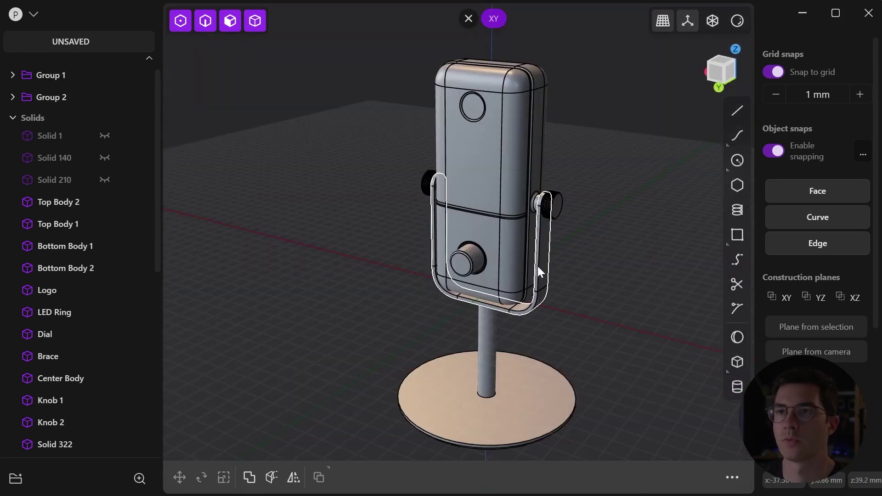
Fillet the housing's long seam edges beside the center body and the edges of the bracket
scroll(547, 253, "up", 6)
left_click(511, 173)
left_click(511, 173)
key("f")
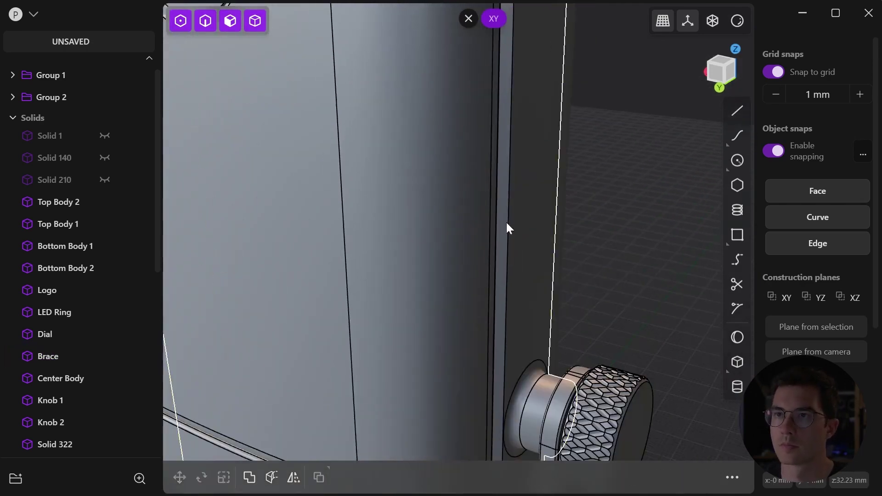
key("f")
middle_click_drag(557, 224, 474, 114)
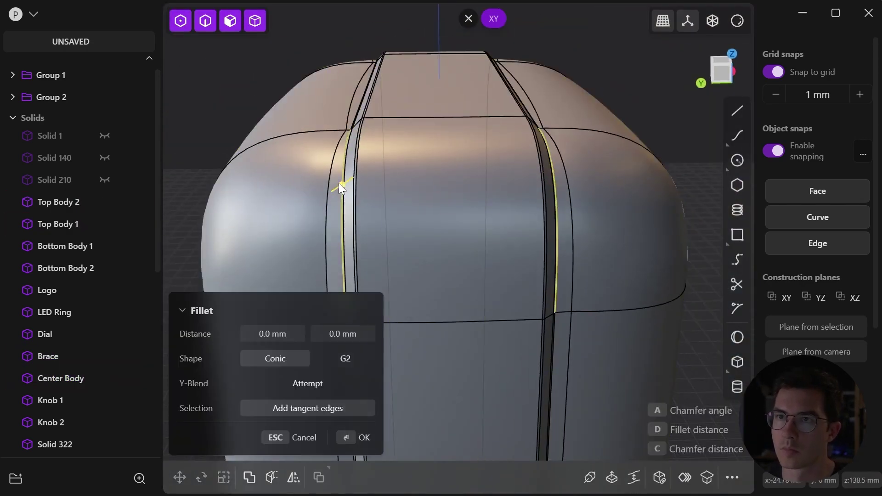
left_click_drag(341, 187, 345, 177)
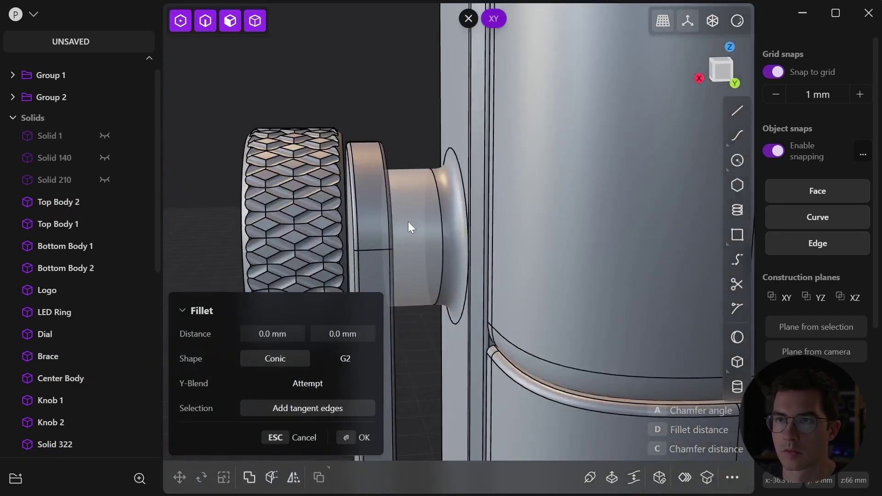
left_click_drag(408, 221, 375, 292)
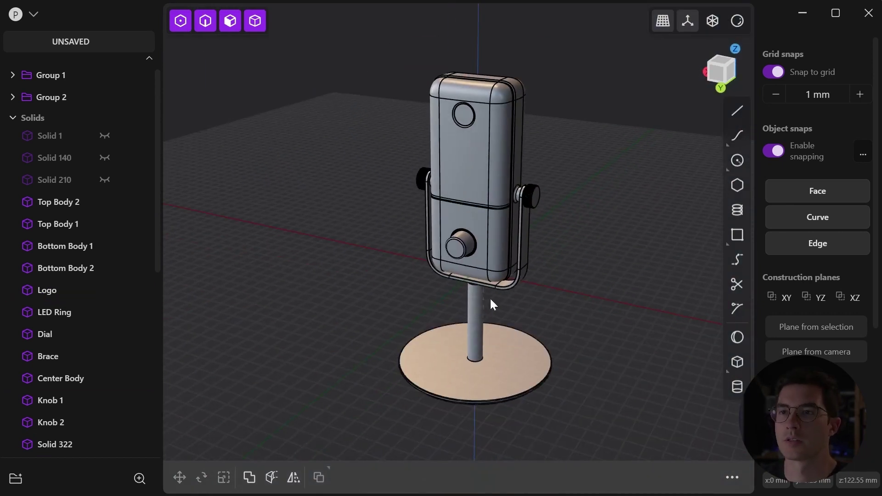
Hide the grid and axes, shade the model in glossy red and turn off its edge lines
middle_click_drag(477, 299, 476, 292)
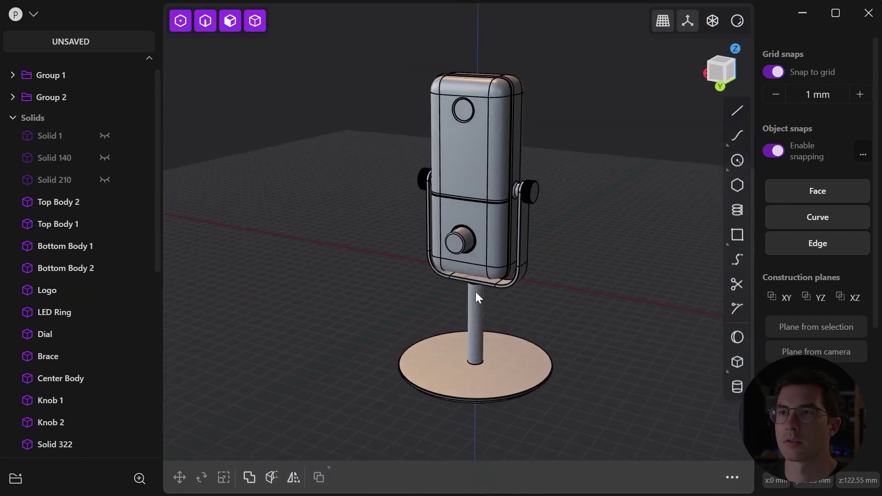
left_click(688, 26)
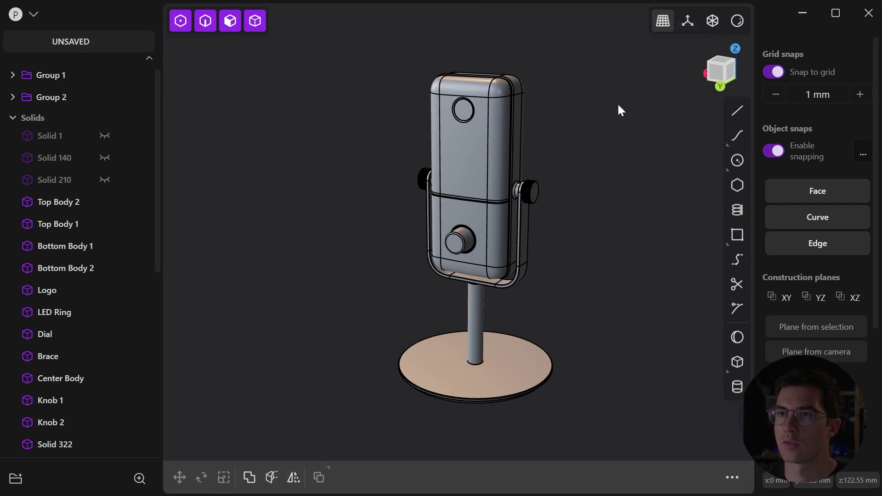
left_click(737, 22)
left_click(710, 76)
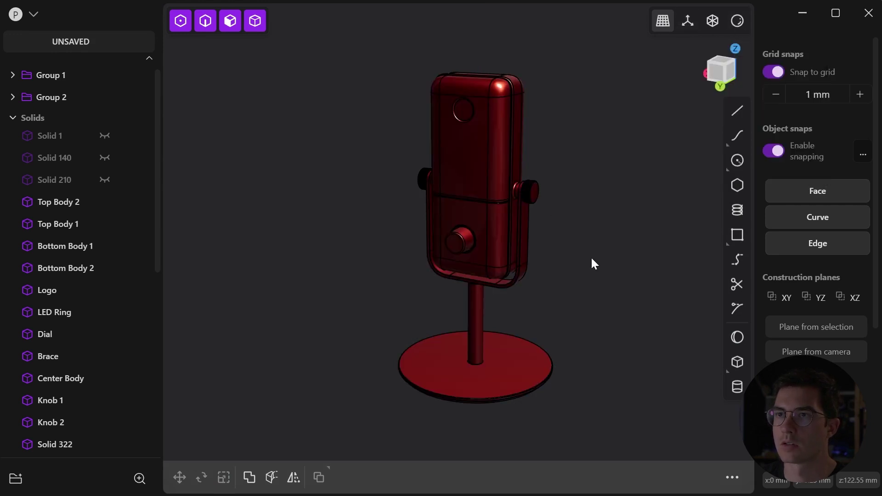
left_click(737, 21)
left_click(666, 171)
Examine the finished model's housing, side knobs, bracket and stand up close and as a whole
middle_click_drag(555, 250, 639, 233)
scroll(502, 239, "up", 5)
middle_click_drag(502, 239, 441, 304)
scroll(563, 287, "down", 4)
middle_click_drag(441, 304, 475, 270, "shift")
middle_click_drag(488, 336, 506, 257, "shift")
scroll(439, 335, "down", 2)
scroll(518, 164, "up", 4)
scroll(506, 257, "up", 5)
middle_click_drag(506, 294, 528, 298, "shift")
scroll(465, 275, "down", 8)
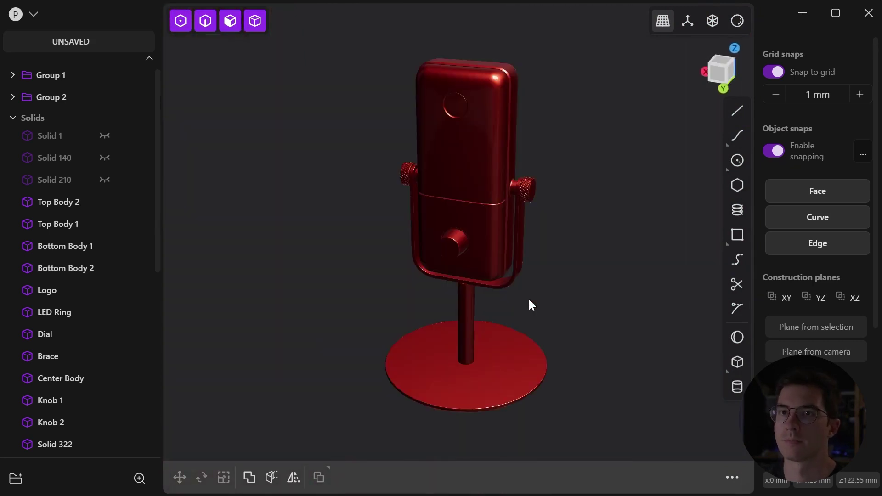